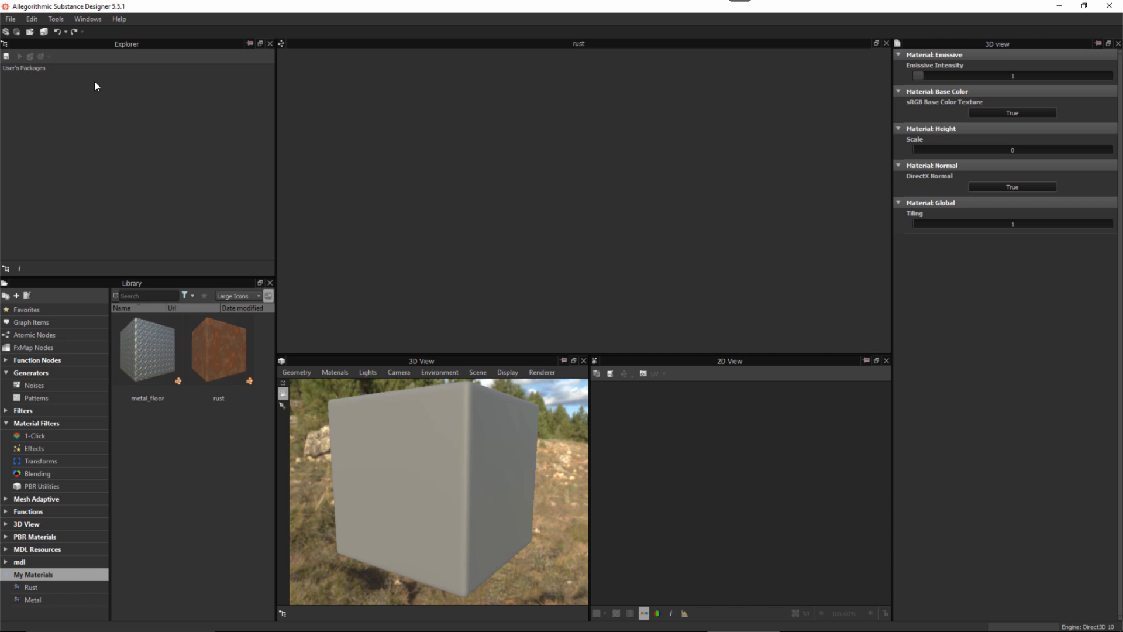
Step: Start a new Substance graph from the pb_mr_ah template and name it metal_floor_rusty
{"action": "left_click", "coordinate": [17, 31]}
{"action": "left_click", "coordinate": [18, 35]}
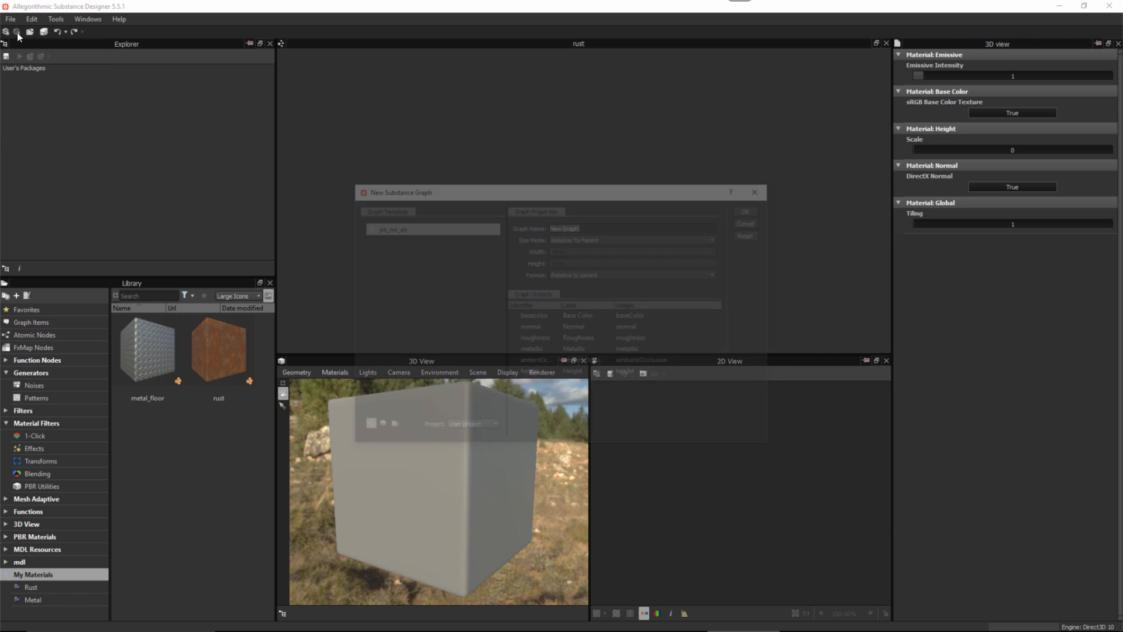
{"action": "left_click", "coordinate": [391, 260]}
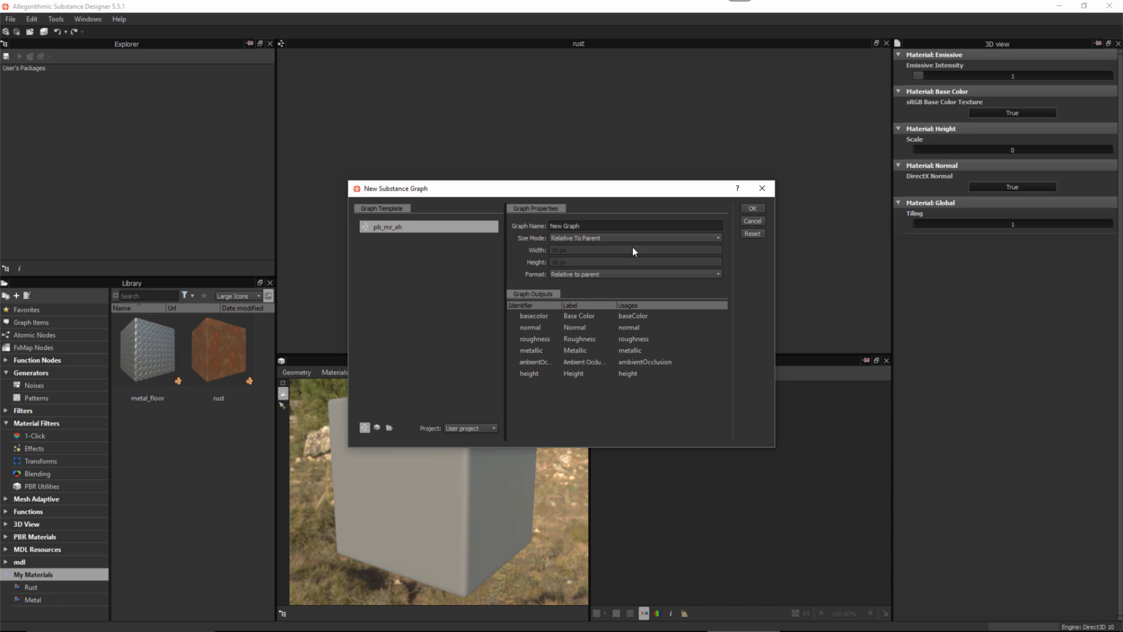
{"action": "triple_click", "coordinate": [554, 226]}
{"action": "type", "text": "metal_floor_rusty"}
Step: Set the graph's size mode to Absolute at 1024 px width and 1024 px height, and create it
{"action": "left_click", "coordinate": [587, 239]}
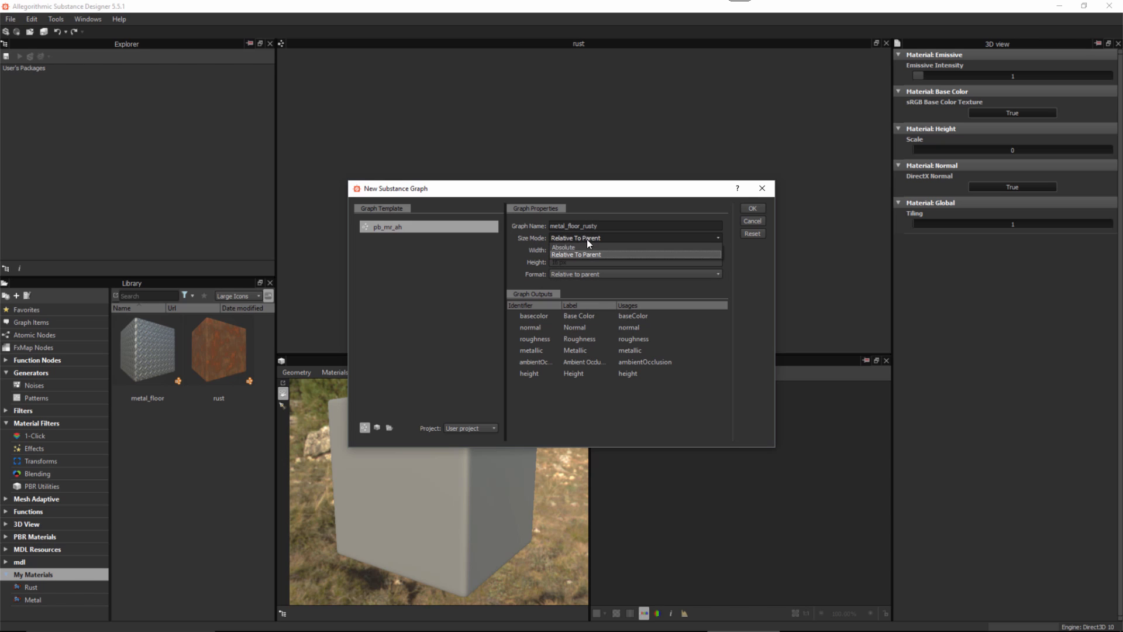
{"action": "left_click", "coordinate": [571, 248]}
{"action": "left_click", "coordinate": [568, 246]}
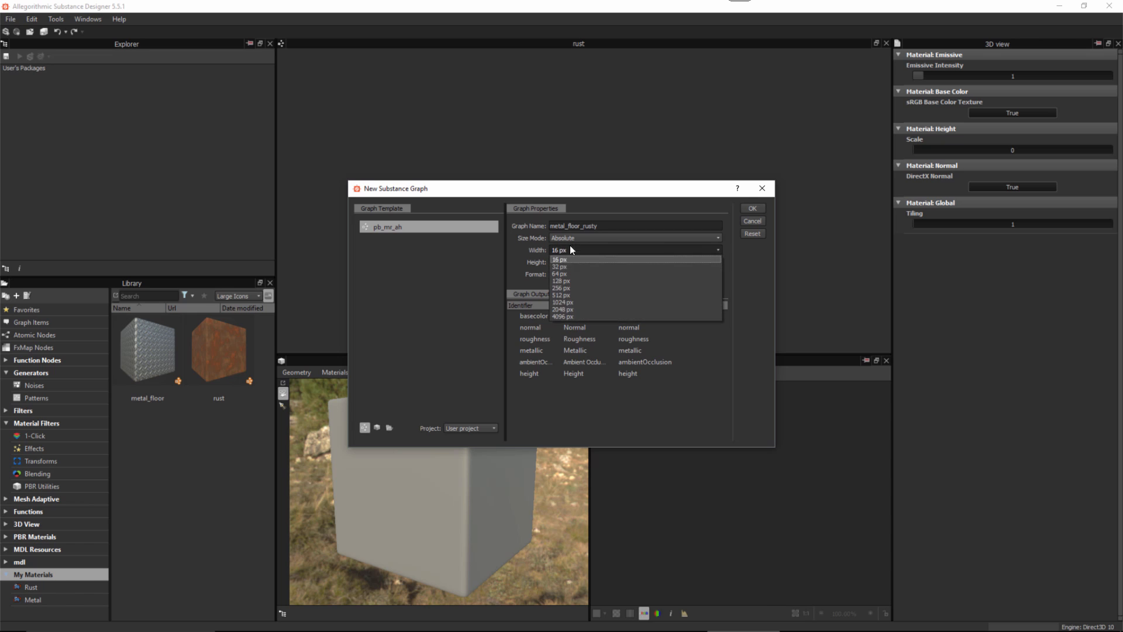
{"action": "left_click", "coordinate": [560, 302]}
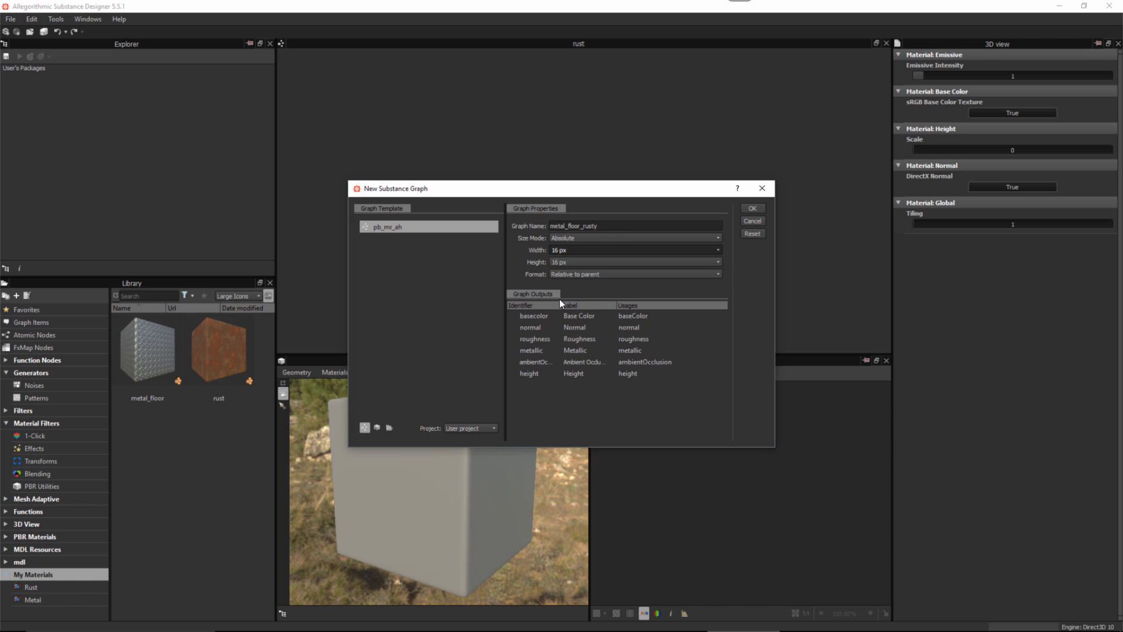
{"action": "left_click", "coordinate": [560, 261]}
{"action": "left_click", "coordinate": [560, 314]}
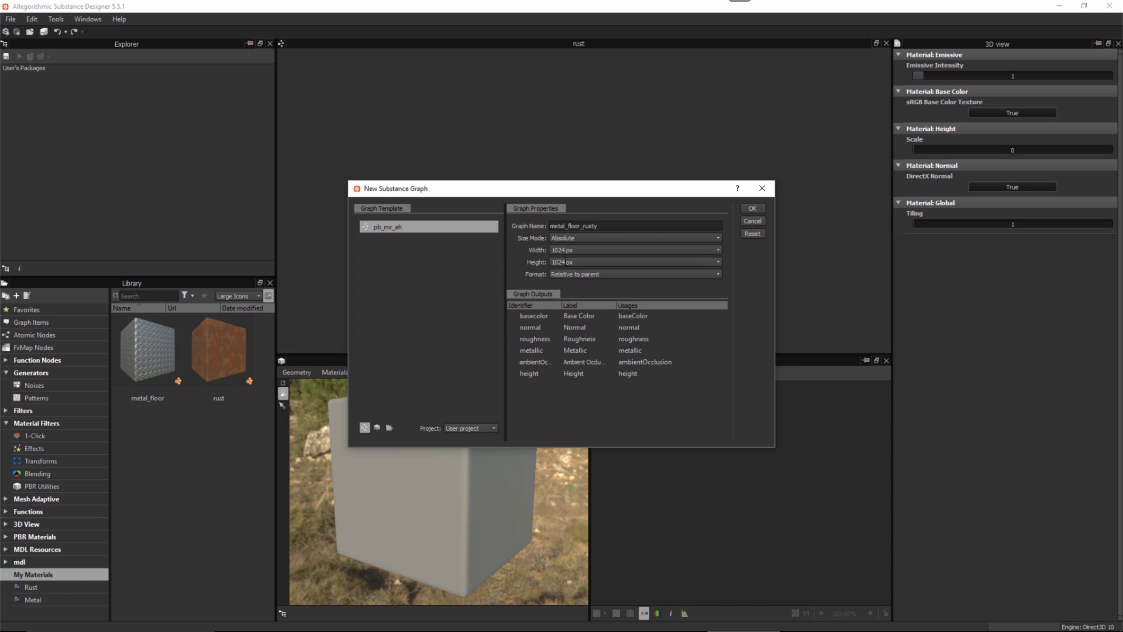
{"action": "left_click", "coordinate": [753, 209]}
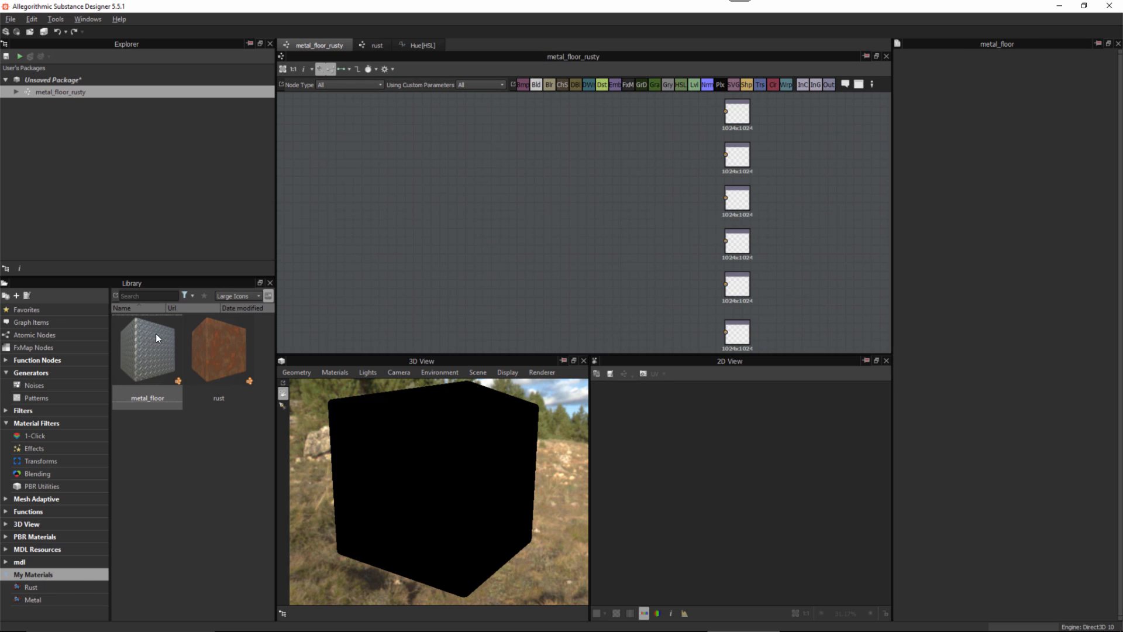
Step: Add the metal_floor material from My Materials to the empty area of the graph and hide the node filter bar
{"action": "left_click_drag", "start_coordinate": [146, 336], "coordinate": [405, 192]}
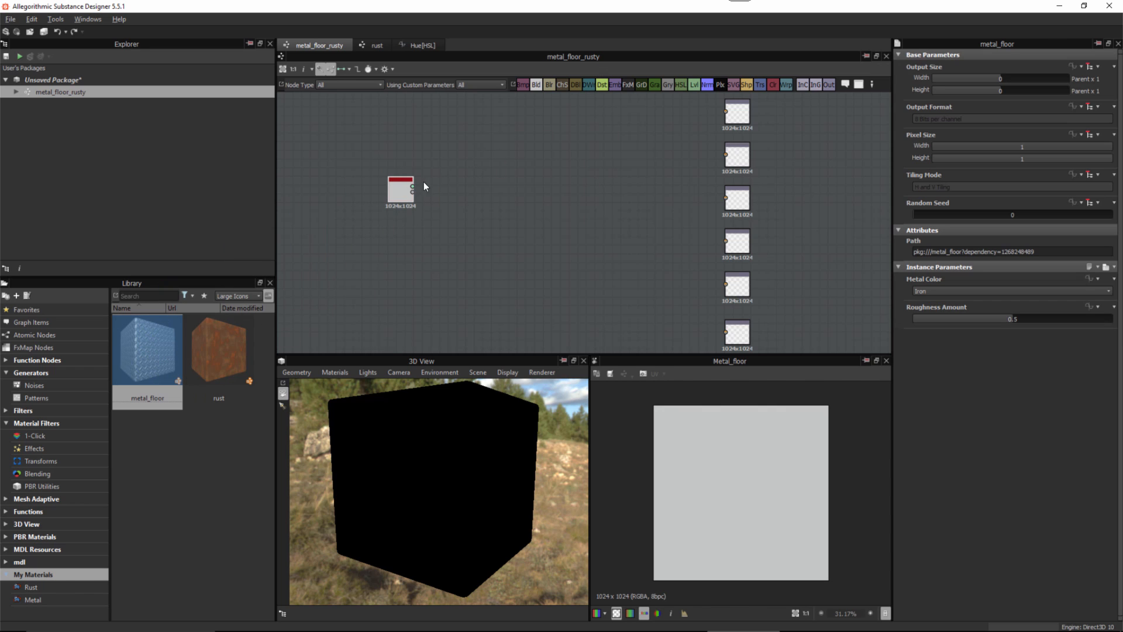
{"action": "scroll", "coordinate": [413, 189], "scroll_direction": "up", "scroll_amount": 4}
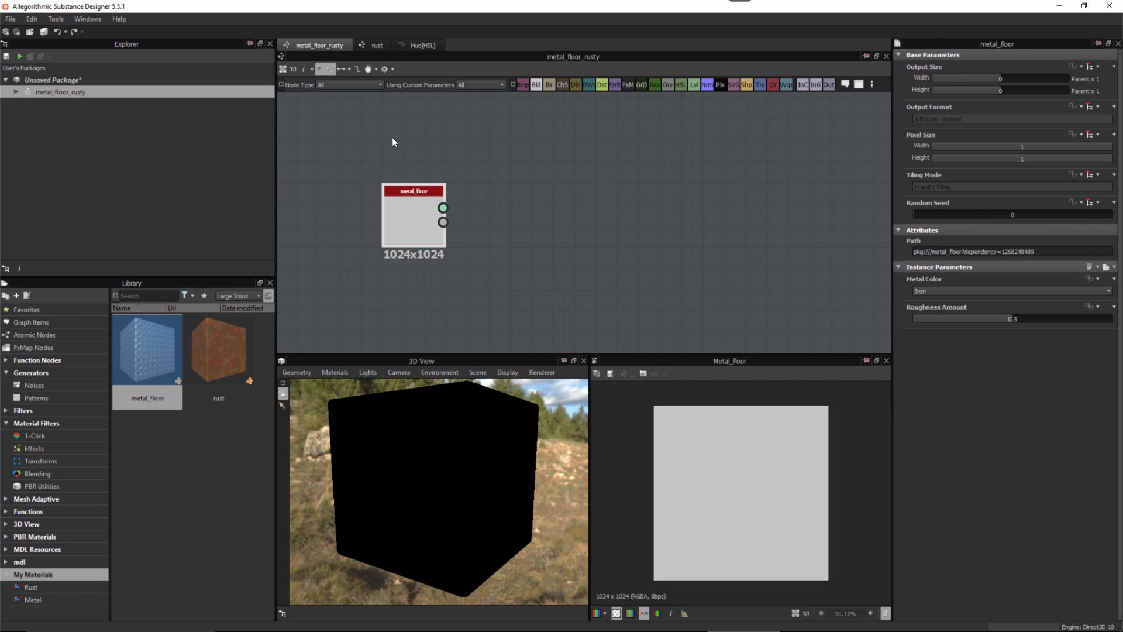
{"action": "left_click", "coordinate": [319, 69]}
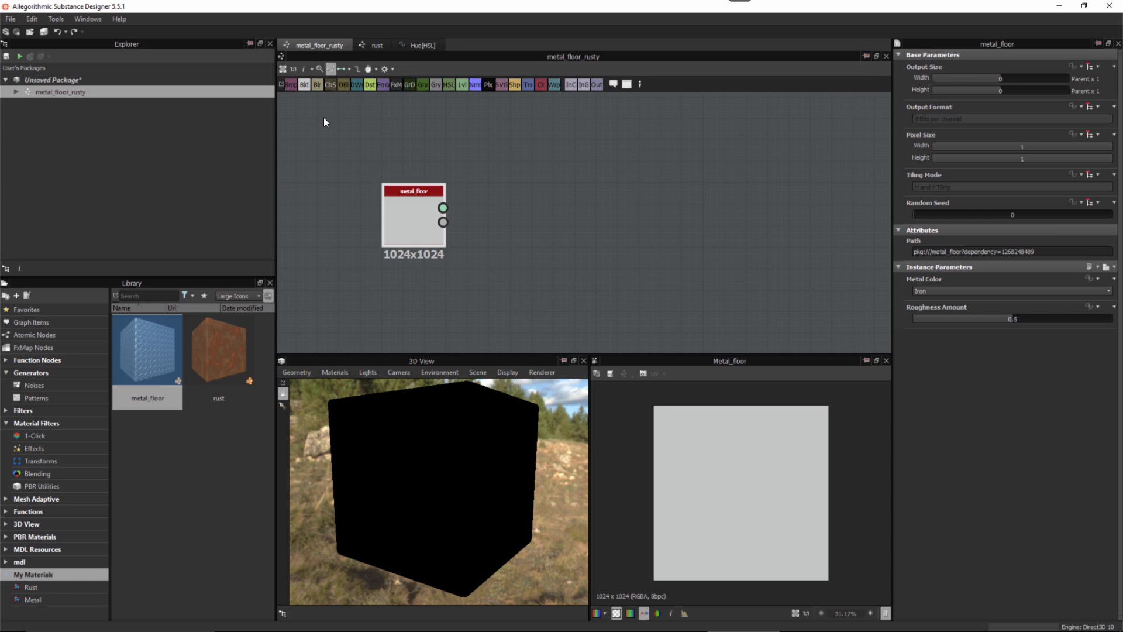
Step: Try the Material link mode on the metal_floor node's separate outputs and return to Compact Material mode
{"action": "left_click", "coordinate": [346, 70]}
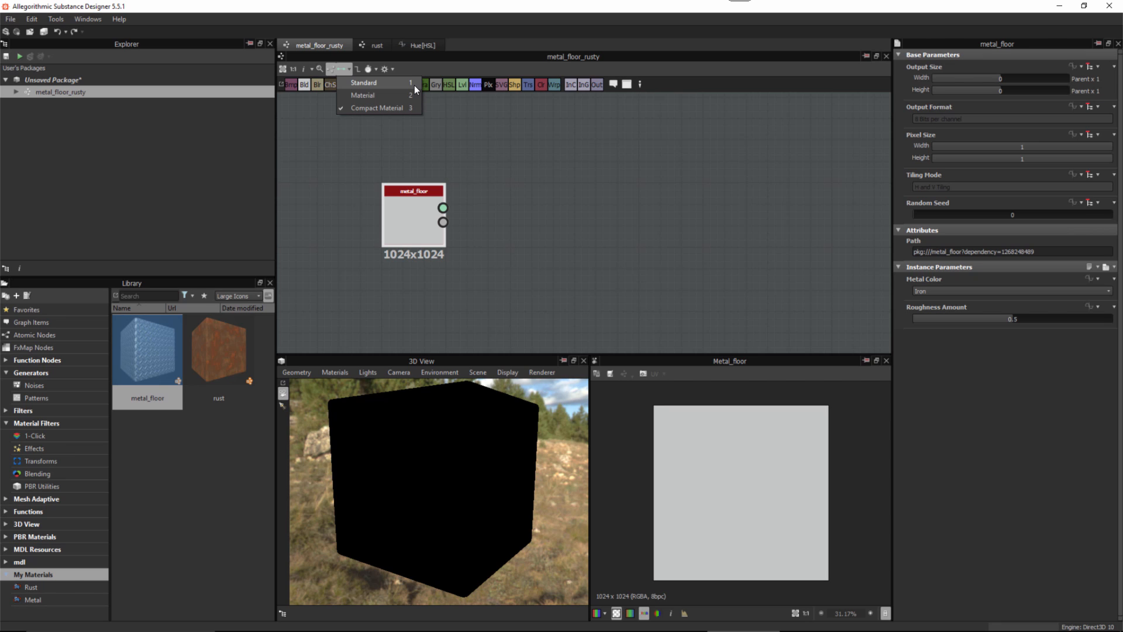
{"action": "left_click", "coordinate": [373, 99]}
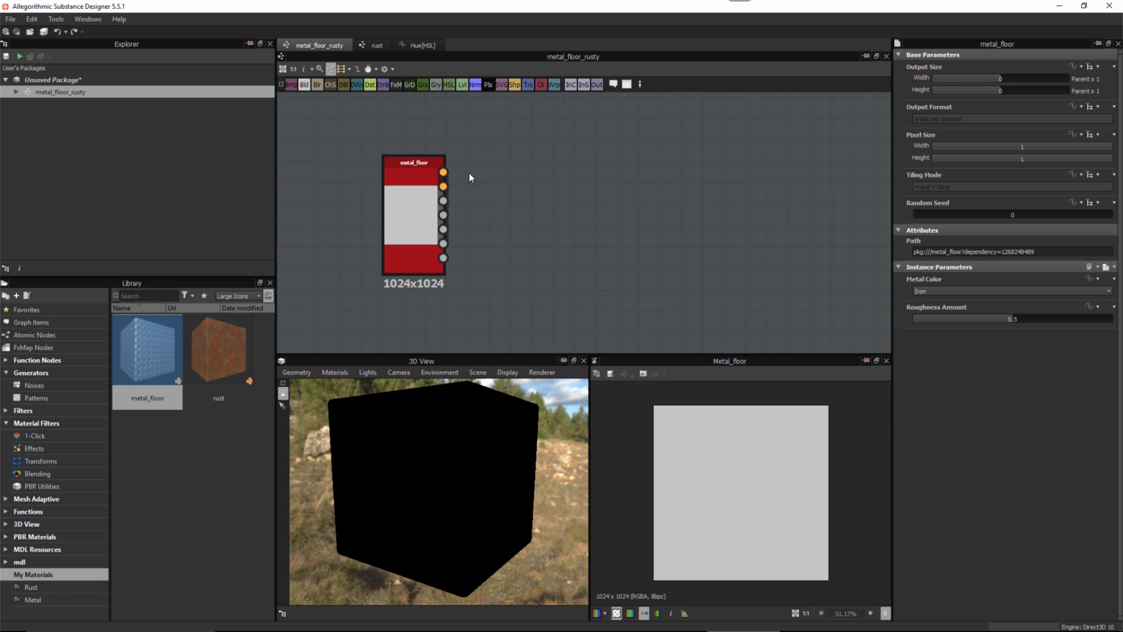
{"action": "left_click_drag", "start_coordinate": [446, 172], "coordinate": [561, 155], "text": "shift"}
{"action": "key", "text": "3"}
{"action": "left_click_drag", "start_coordinate": [415, 206], "coordinate": [415, 185]}
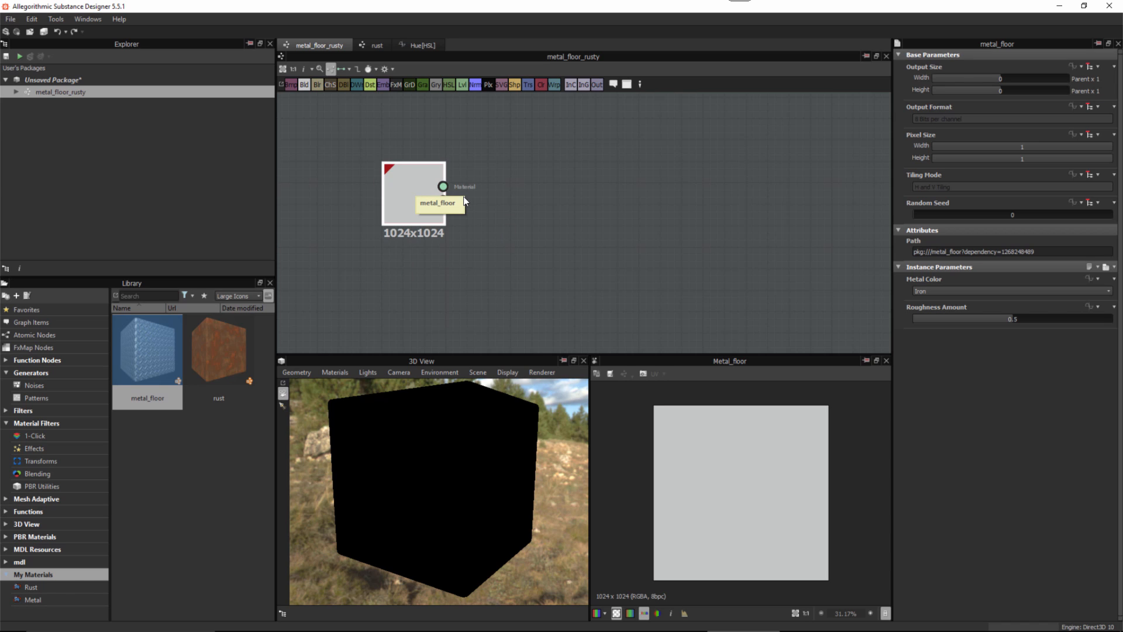
{"action": "left_click", "coordinate": [555, 244]}
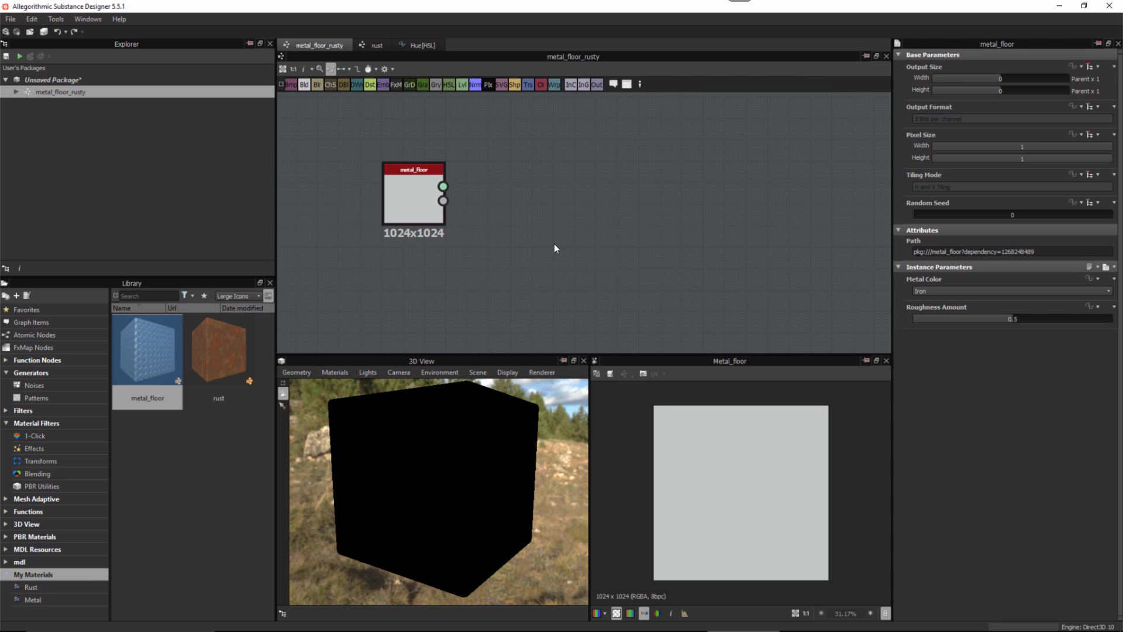
Step: Preview the metal_floor node's Mask output in the 2D view and apply its full material to the 3D view's cube
{"action": "double_click", "coordinate": [443, 201]}
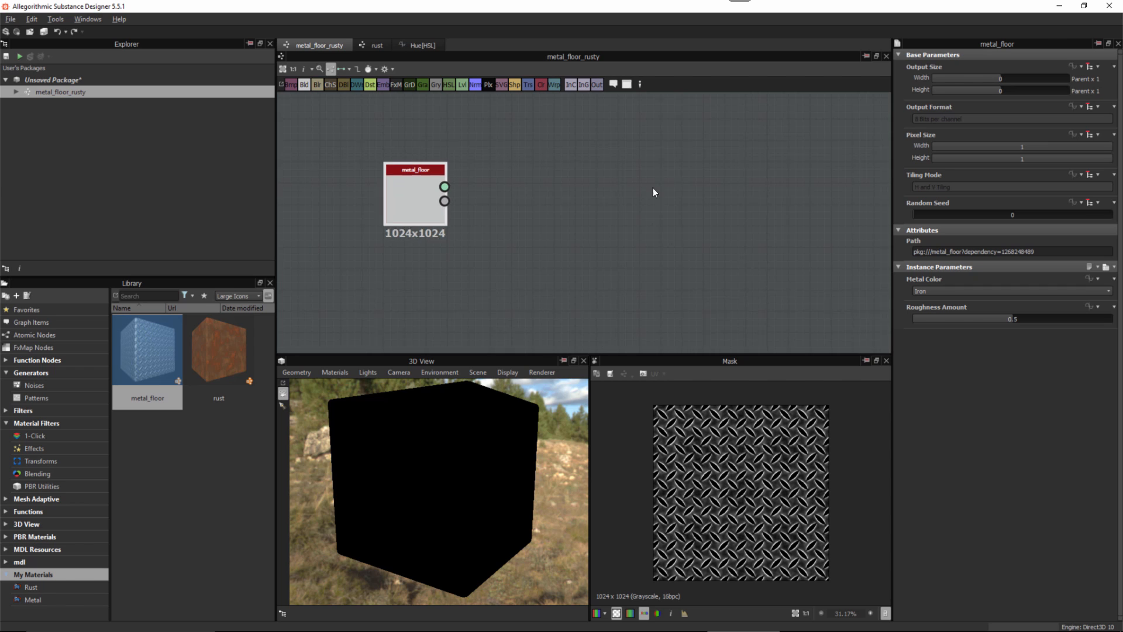
{"action": "scroll", "coordinate": [740, 253], "scroll_direction": "down", "scroll_amount": 5}
{"action": "middle_click_drag", "start_coordinate": [790, 270], "coordinate": [561, 230]}
{"action": "scroll", "coordinate": [565, 230], "scroll_direction": "down", "scroll_amount": 3}
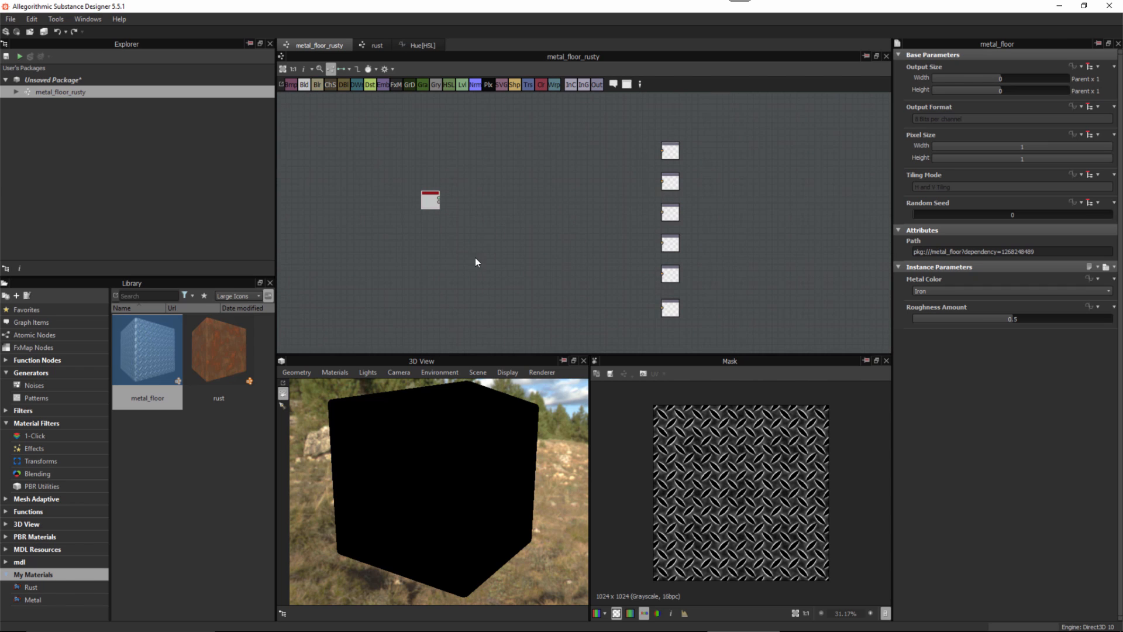
{"action": "left_click_drag", "start_coordinate": [430, 200], "coordinate": [430, 439]}
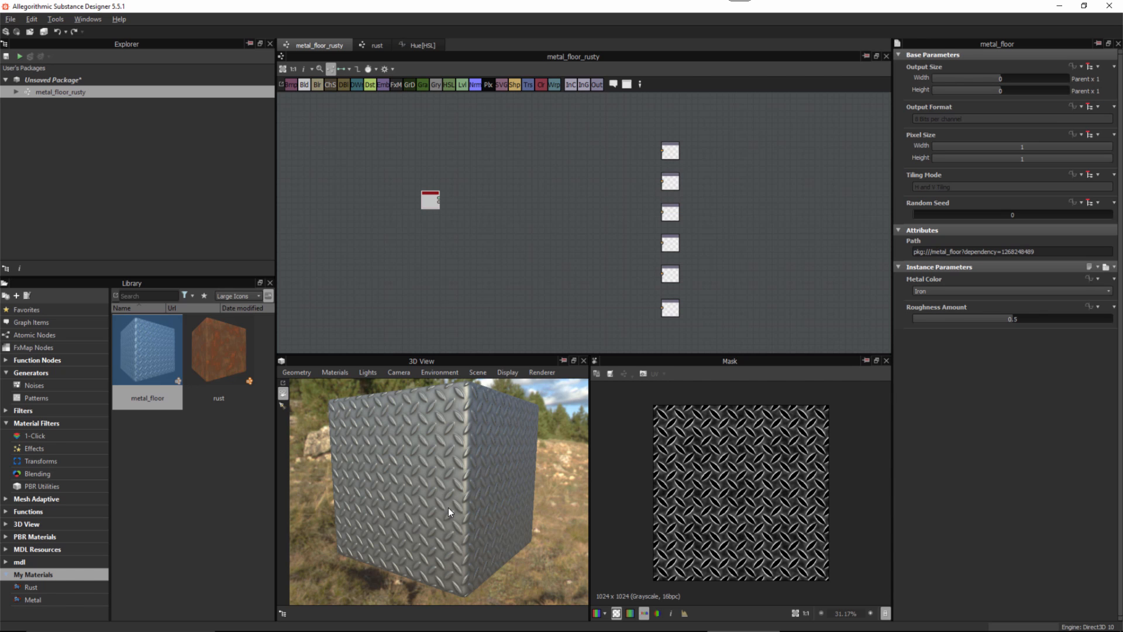
{"action": "left_click_drag", "start_coordinate": [444, 493], "coordinate": [468, 481]}
{"action": "left_click", "coordinate": [542, 230]}
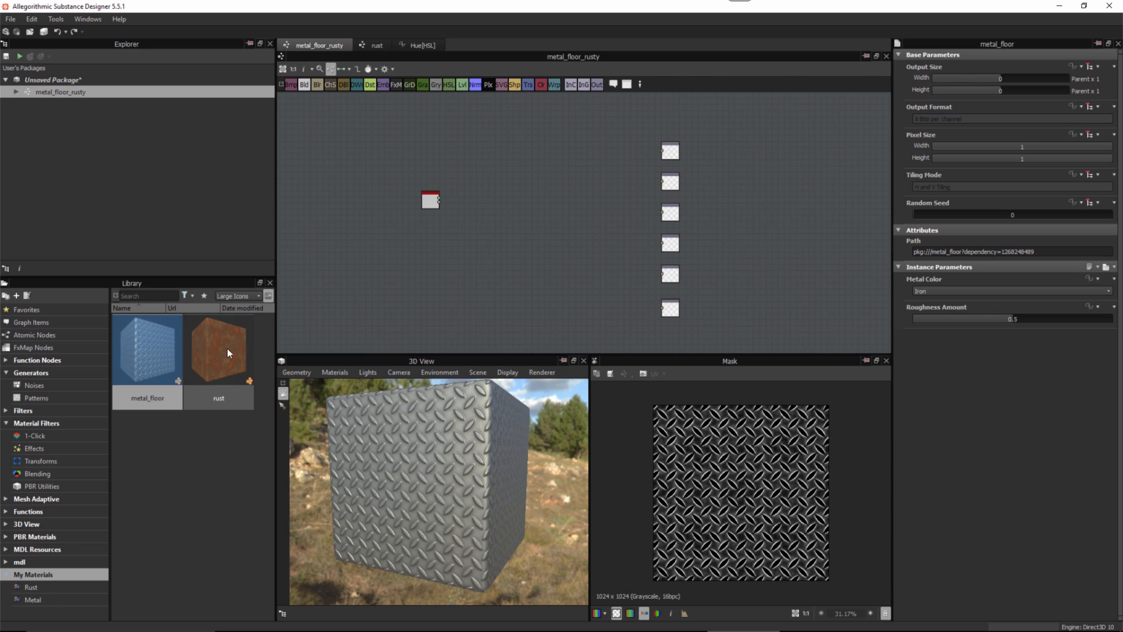
Step: Add the rust material from My Materials to the graph, placed above the metal_floor node
{"action": "left_click_drag", "start_coordinate": [218, 339], "coordinate": [477, 430]}
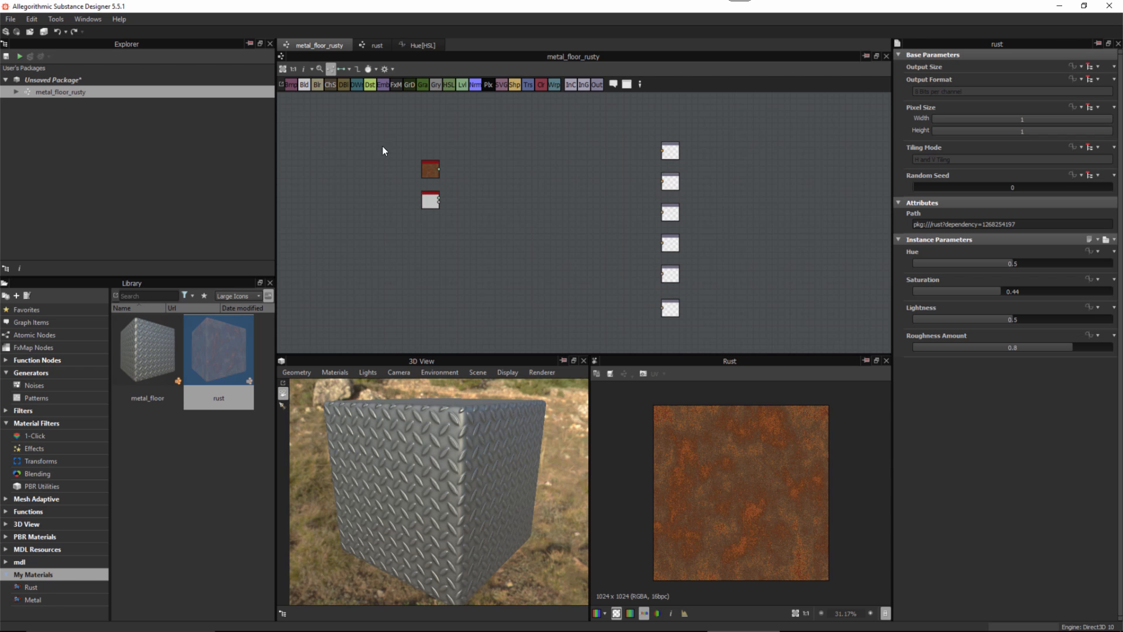
{"action": "left_click_drag", "start_coordinate": [383, 146], "coordinate": [489, 227]}
{"action": "right_click_drag", "start_coordinate": [573, 235], "coordinate": [605, 284], "text": "alt"}
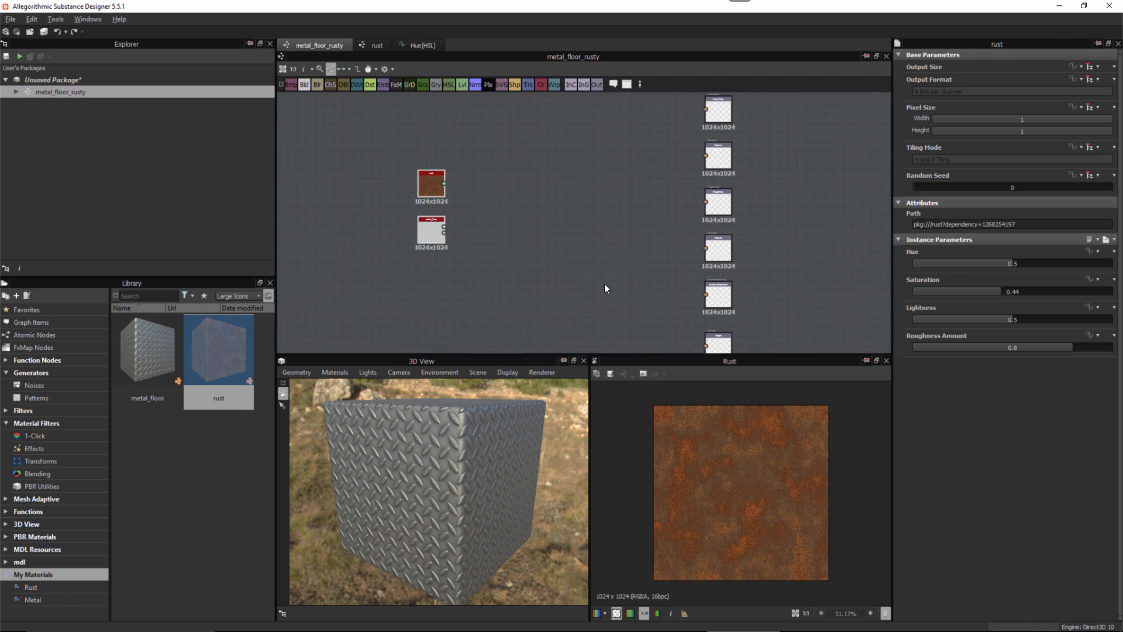
{"action": "middle_click_drag", "start_coordinate": [605, 283], "coordinate": [579, 272]}
{"action": "scroll", "coordinate": [579, 271], "scroll_direction": "down", "scroll_amount": 2}
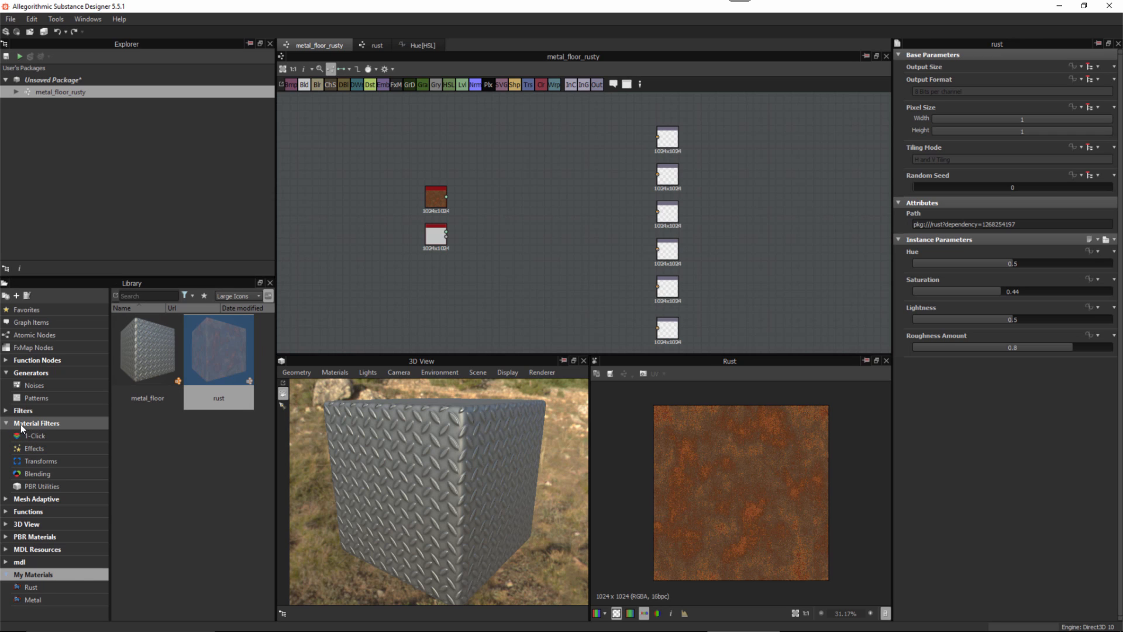
Step: Add a Material Blend node from the Blending material filters between the two source materials and the output nodes
{"action": "left_click", "coordinate": [37, 473]}
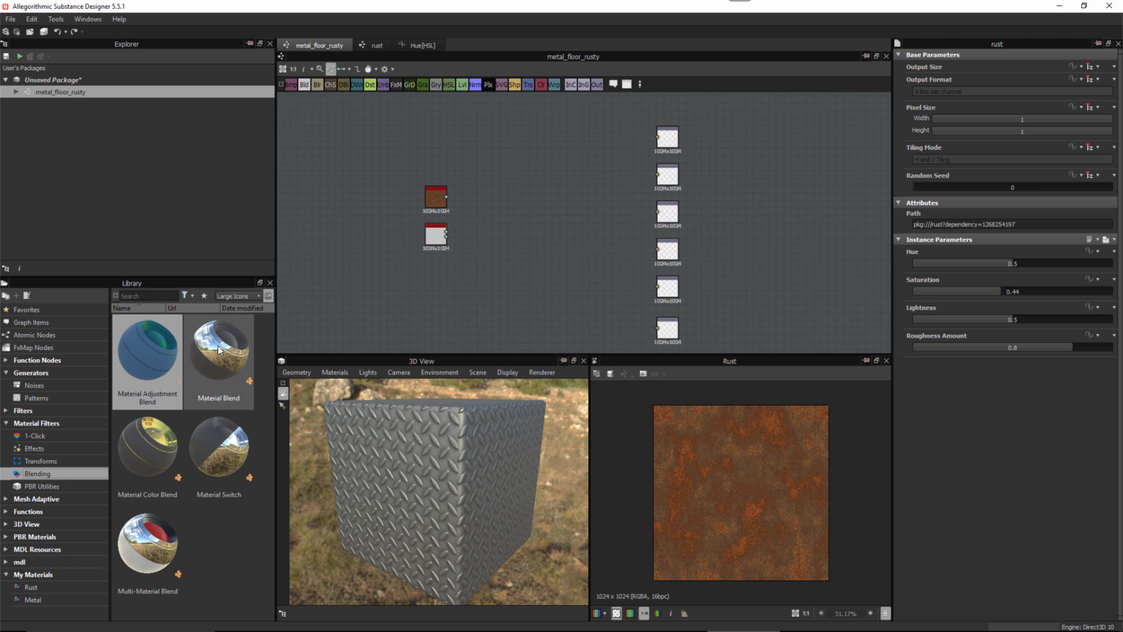
{"action": "left_click_drag", "start_coordinate": [218, 350], "coordinate": [494, 245]}
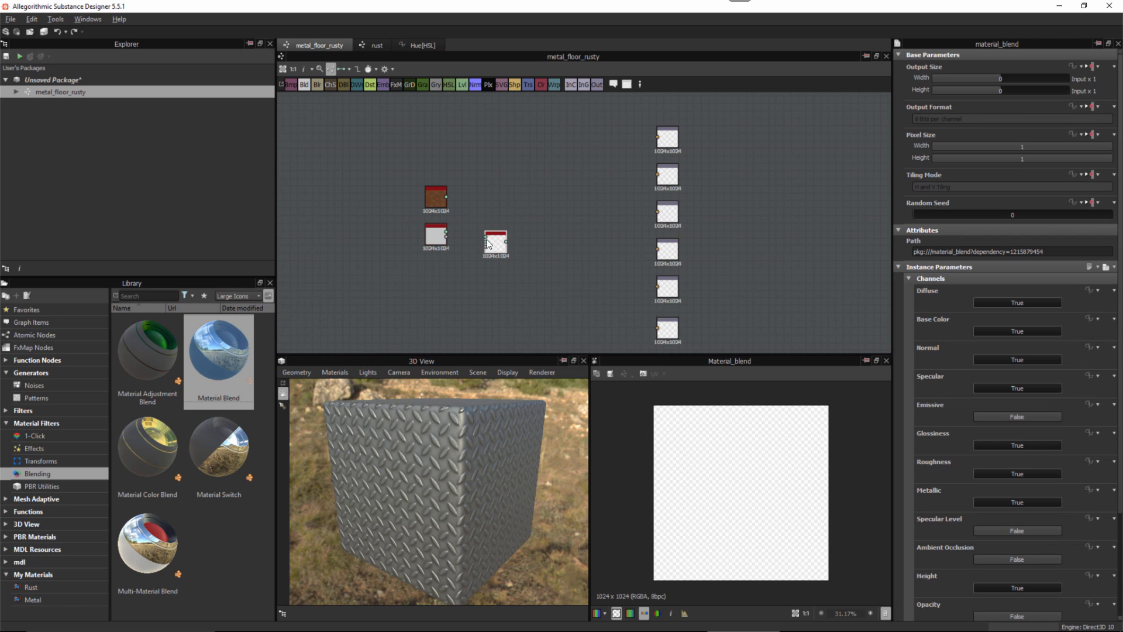
{"action": "scroll", "coordinate": [494, 242], "scroll_direction": "up", "scroll_amount": 3}
{"action": "left_click_drag", "start_coordinate": [505, 261], "coordinate": [492, 191]}
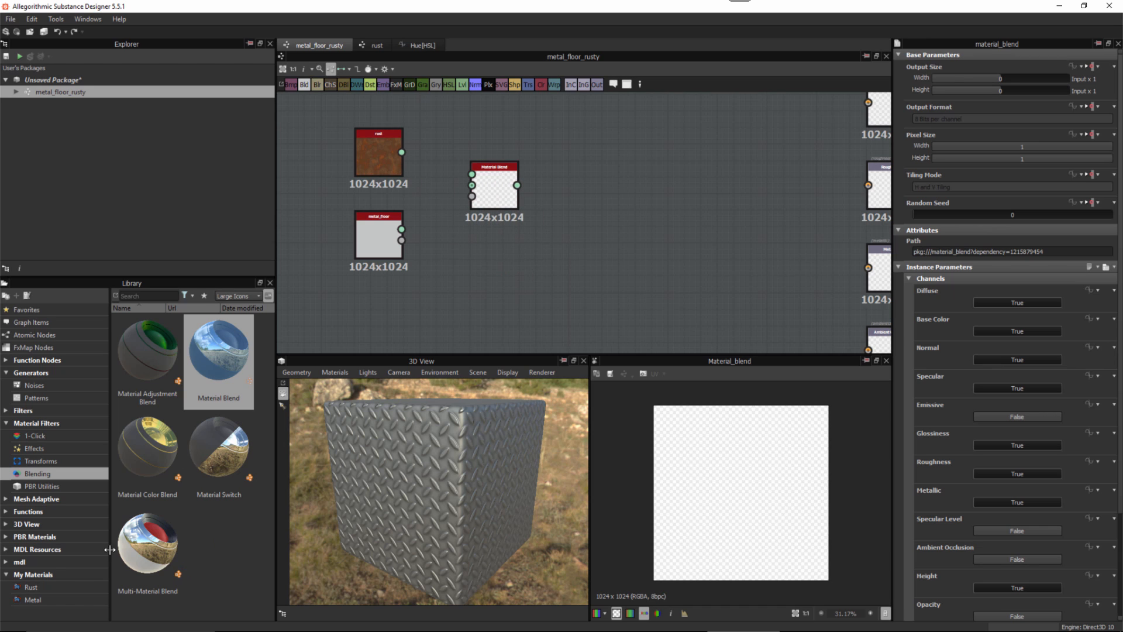
Step: Add a Multi-Material Blend node beside the Material Blend node and set its number of materials to 8
{"action": "left_click_drag", "start_coordinate": [137, 542], "coordinate": [583, 181]}
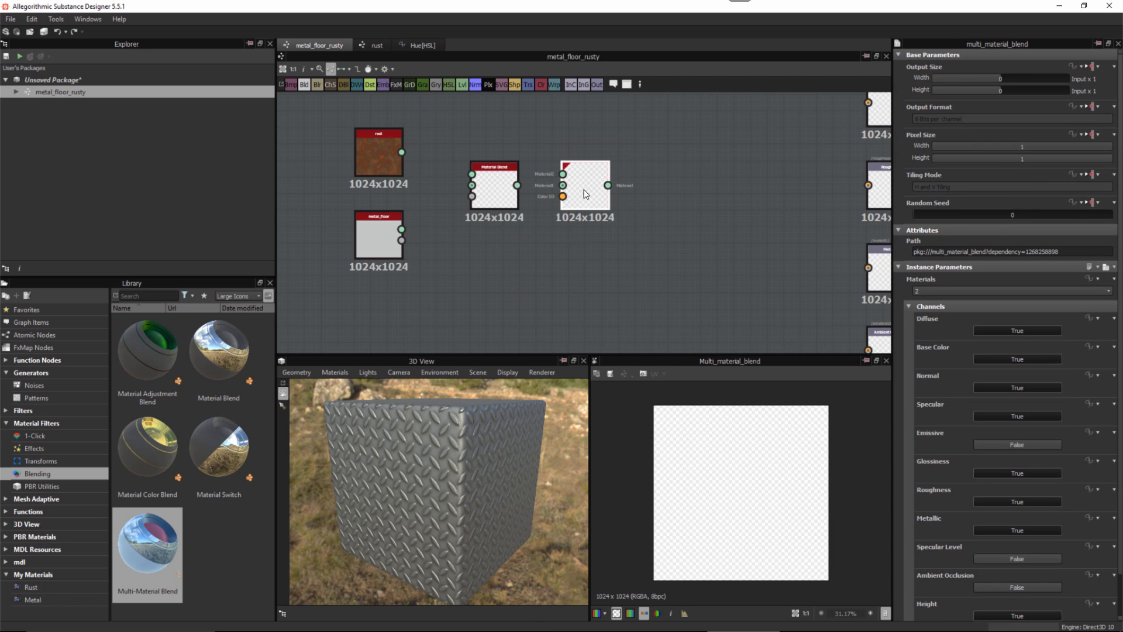
{"action": "scroll", "coordinate": [582, 186], "scroll_direction": "up", "scroll_amount": 2}
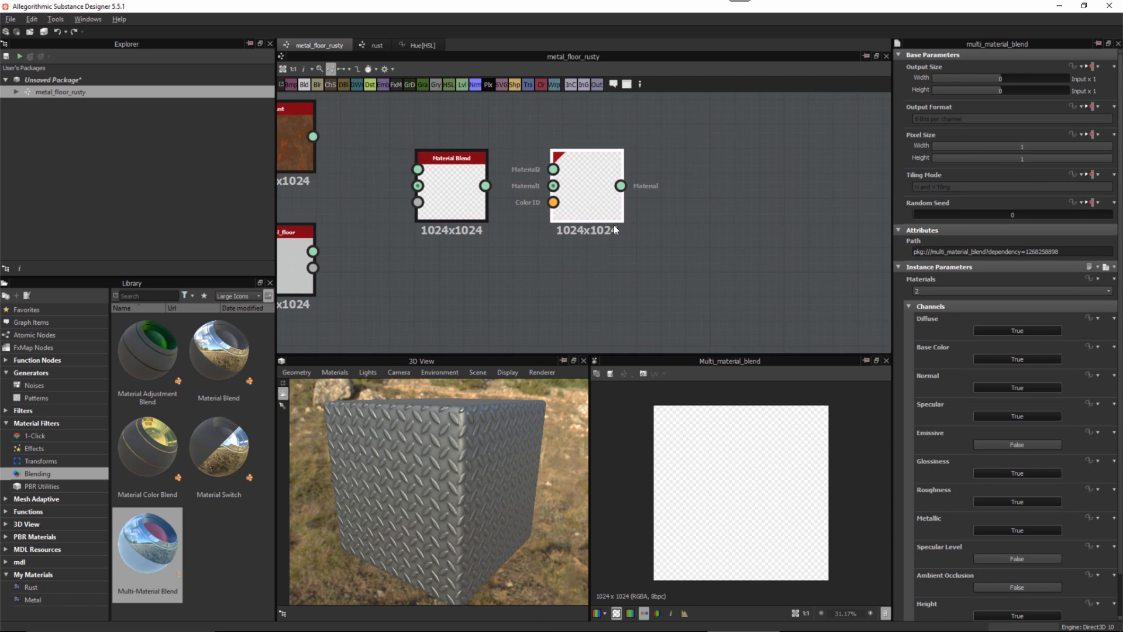
{"action": "left_click", "coordinate": [931, 290]}
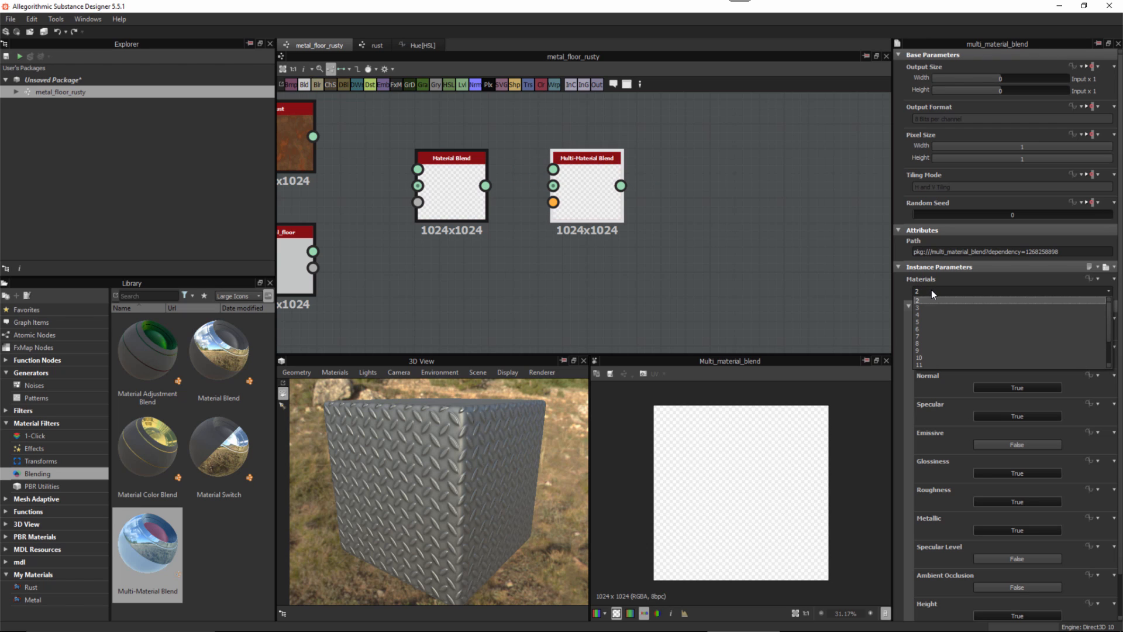
{"action": "left_click", "coordinate": [927, 343]}
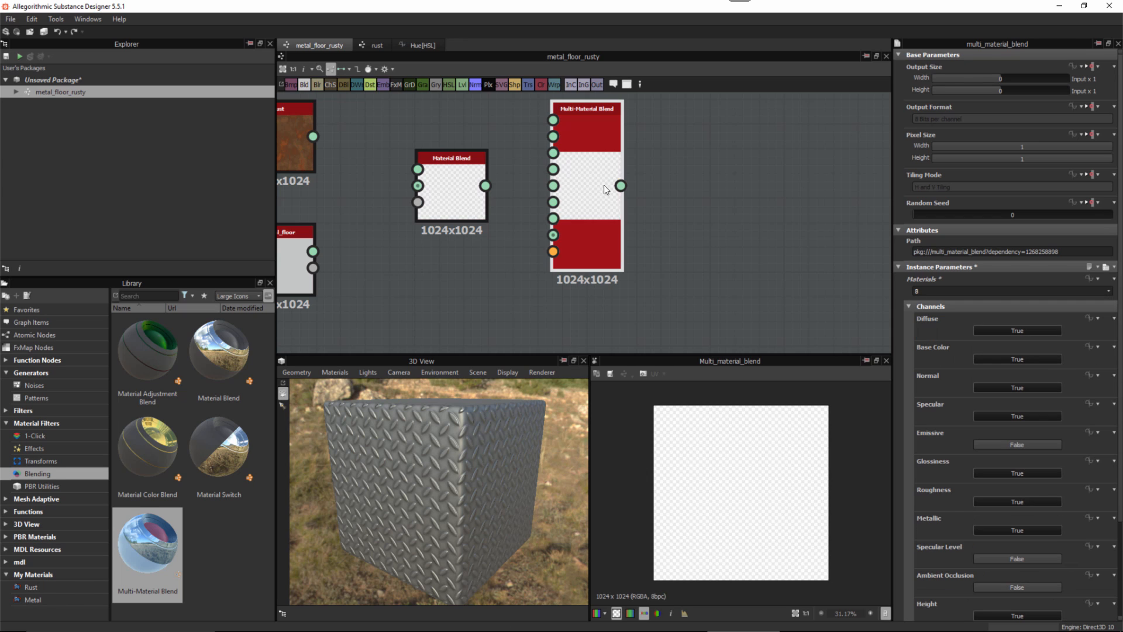
{"action": "left_click_drag", "start_coordinate": [604, 185], "coordinate": [664, 208]}
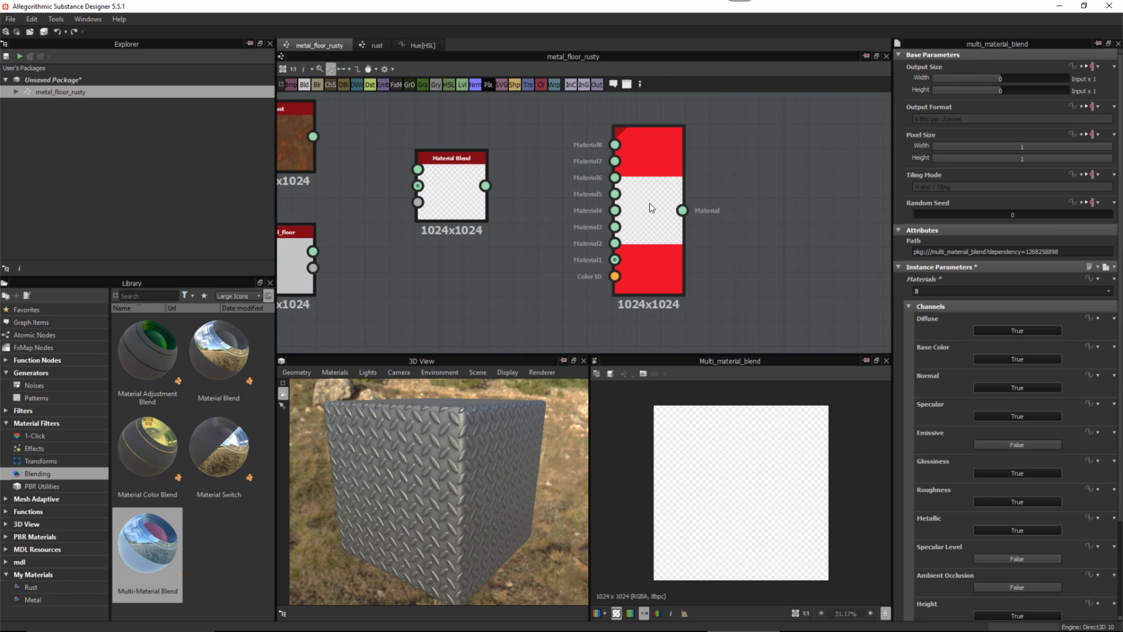
{"action": "left_click_drag", "start_coordinate": [651, 203], "coordinate": [579, 200]}
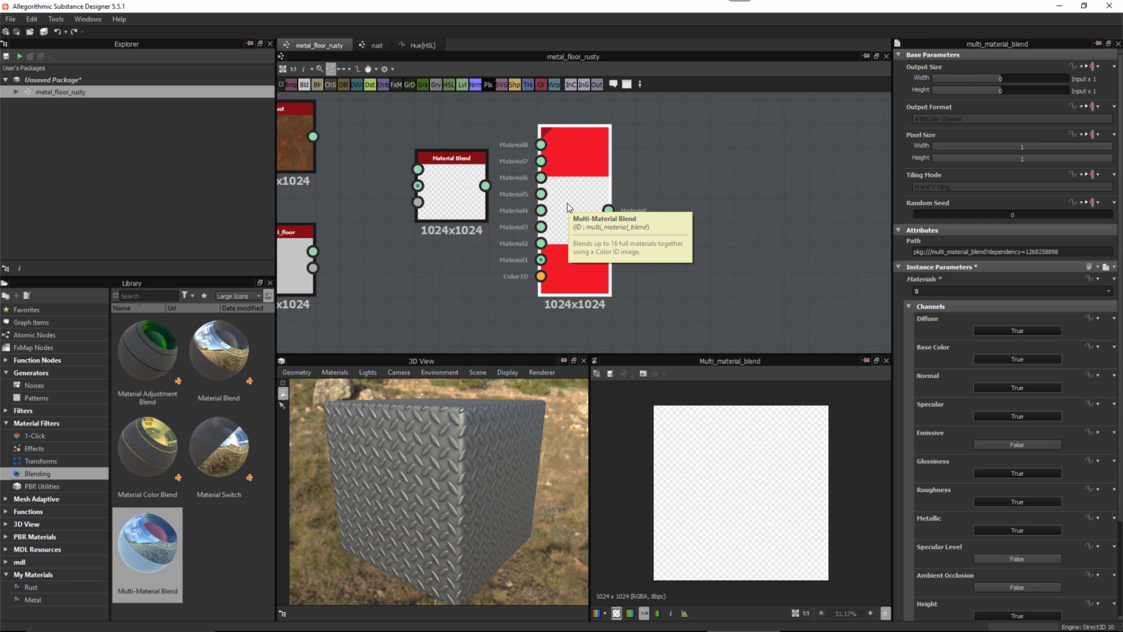
{"action": "left_click", "coordinate": [433, 185]}
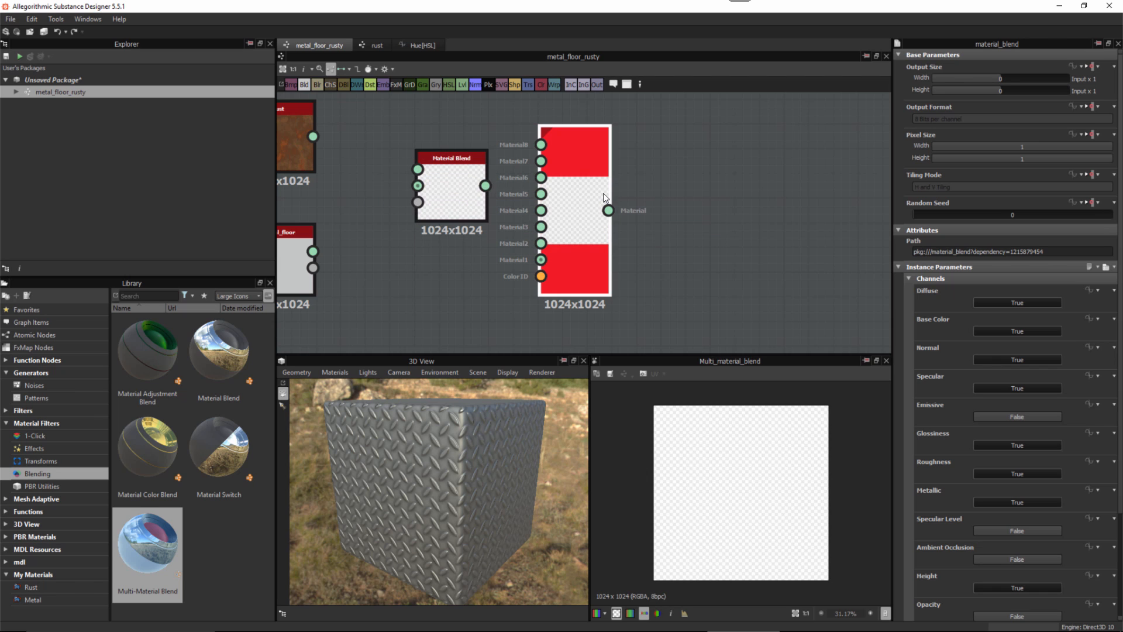
{"action": "left_click", "coordinate": [548, 288]}
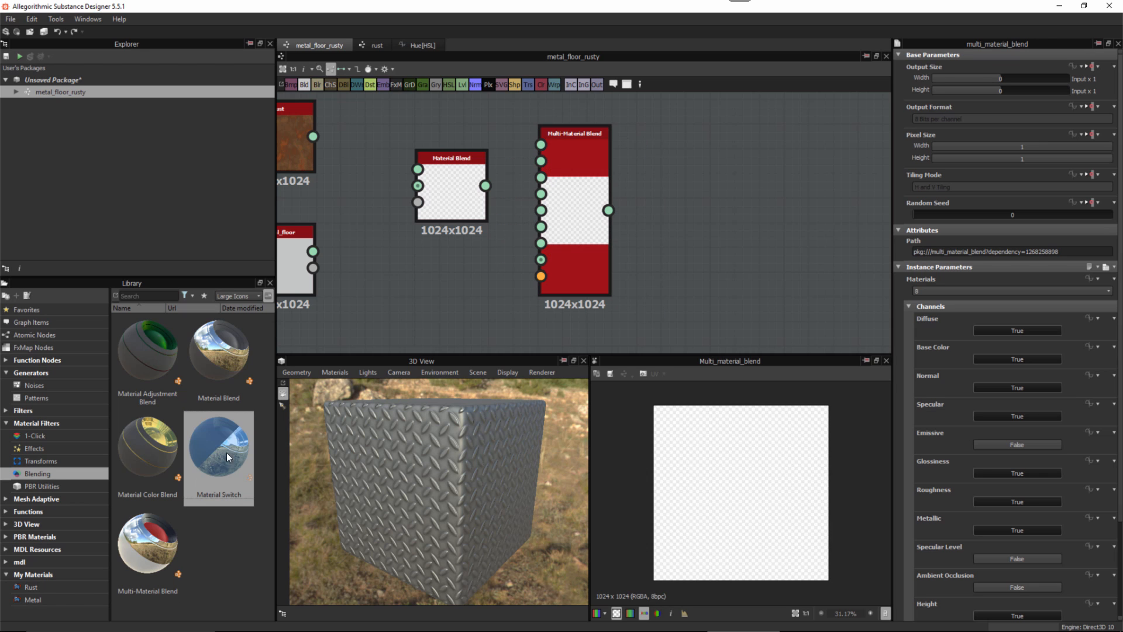
Step: Add Material Switch and Material Color Blend nodes in a row beyond the Multi-Material Blend node
{"action": "left_click_drag", "start_coordinate": [218, 444], "coordinate": [704, 196]}
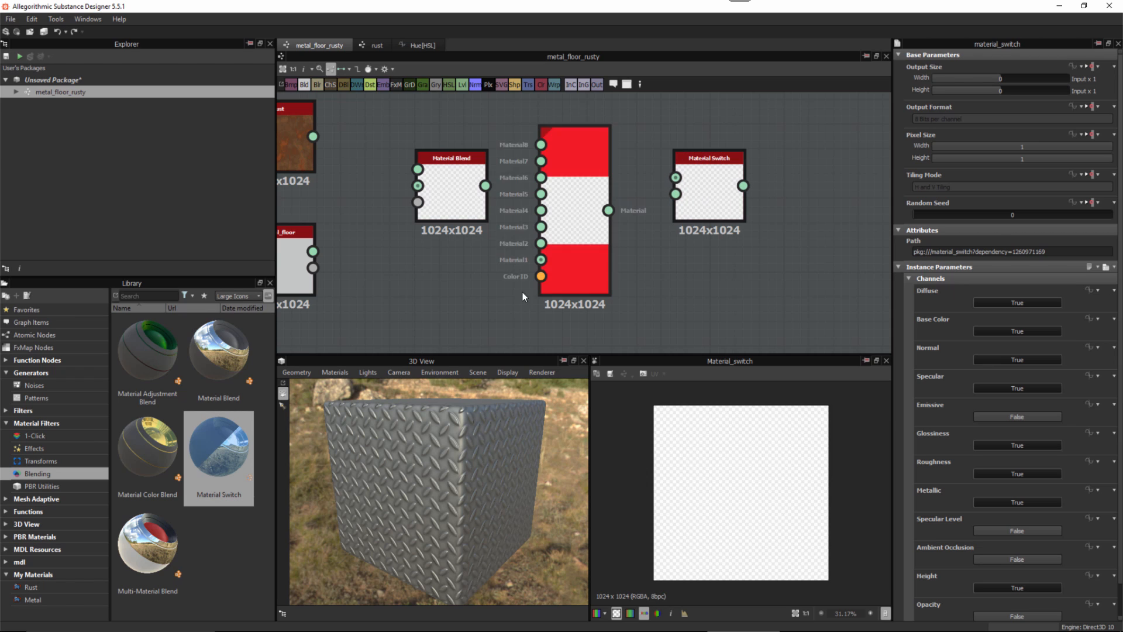
{"action": "left_click_drag", "start_coordinate": [141, 459], "coordinate": [820, 186]}
{"action": "left_click_drag", "start_coordinate": [531, 232], "coordinate": [552, 232]}
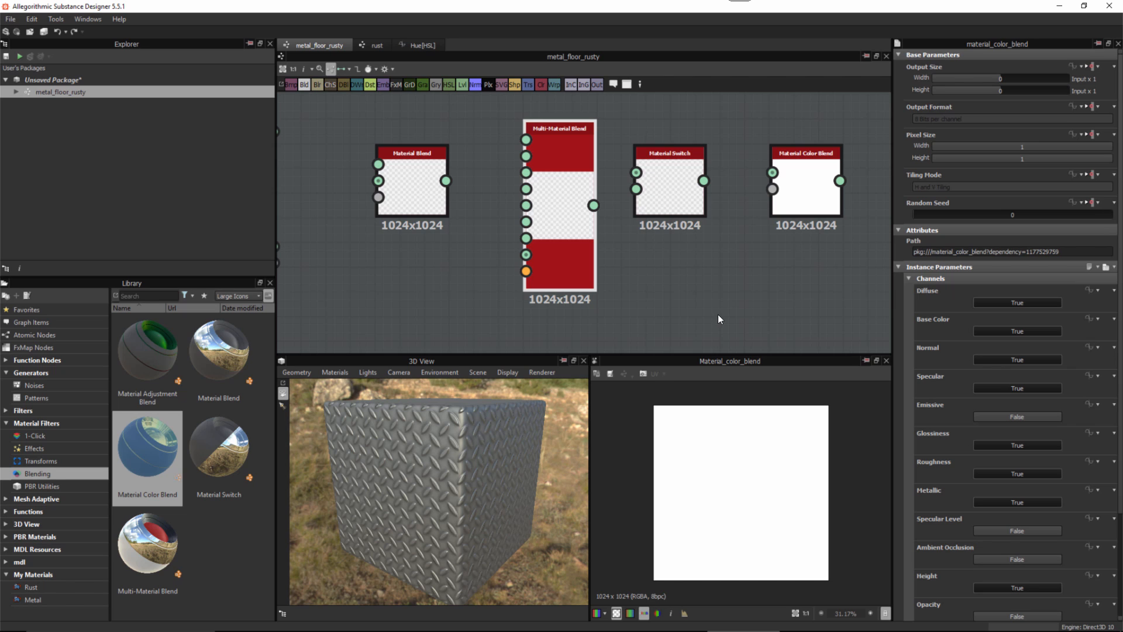
{"action": "middle_click_drag", "start_coordinate": [717, 315], "coordinate": [708, 311]}
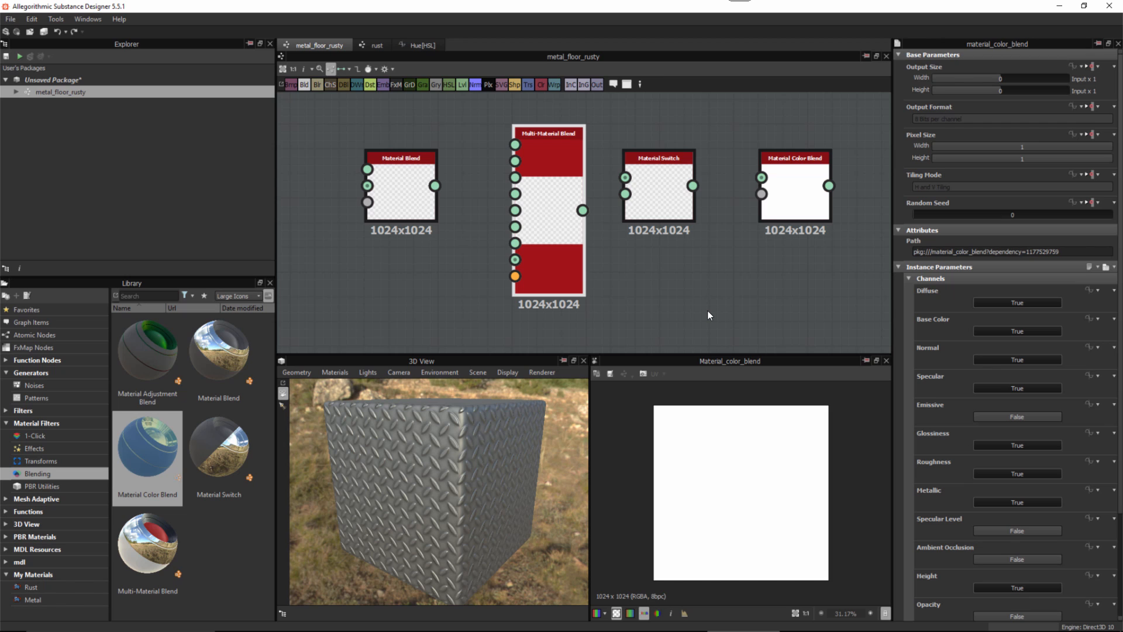
Step: Turn off the Diffuse, Specular and Glossiness channels on the Material Blend node and turn on Ambient Occlusion
{"action": "left_click", "coordinate": [403, 192]}
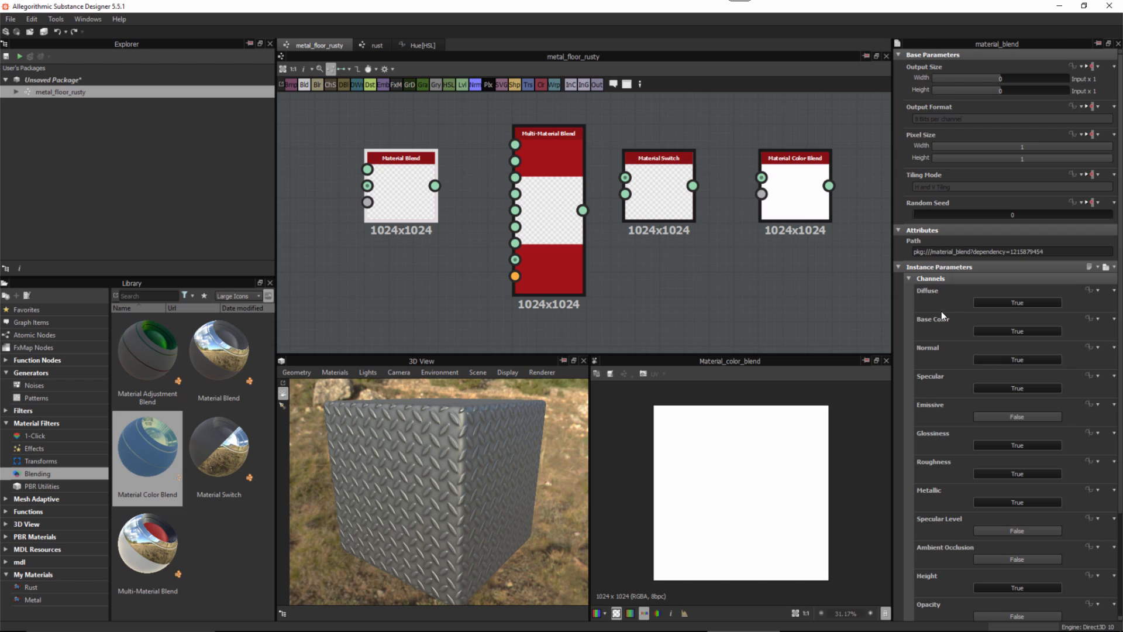
{"action": "left_click", "coordinate": [1005, 302]}
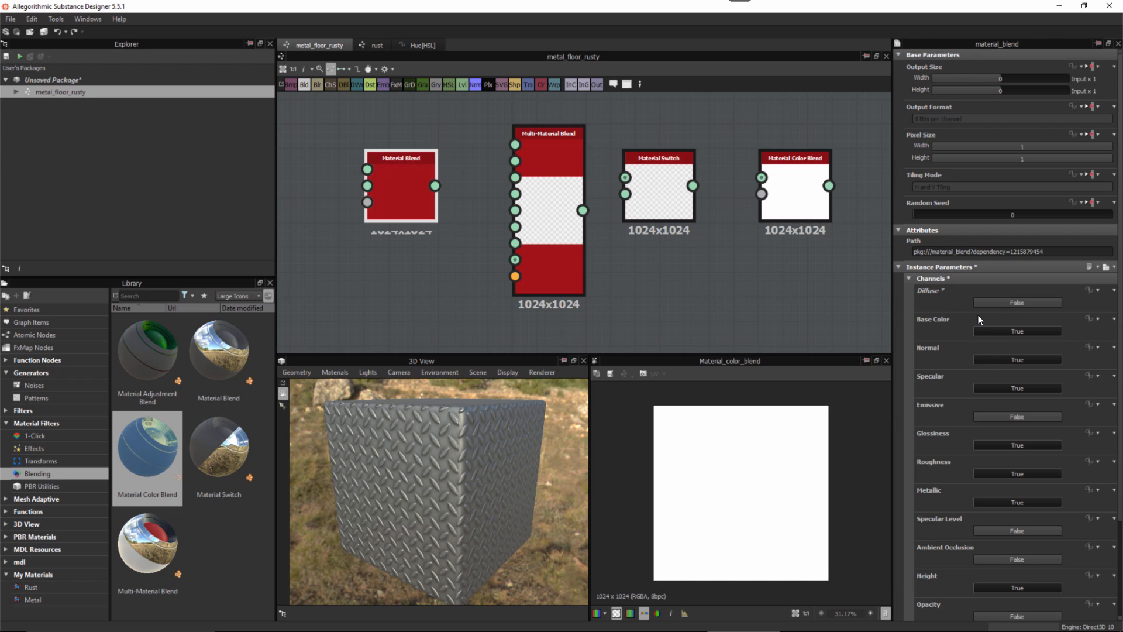
{"action": "left_click", "coordinate": [993, 389]}
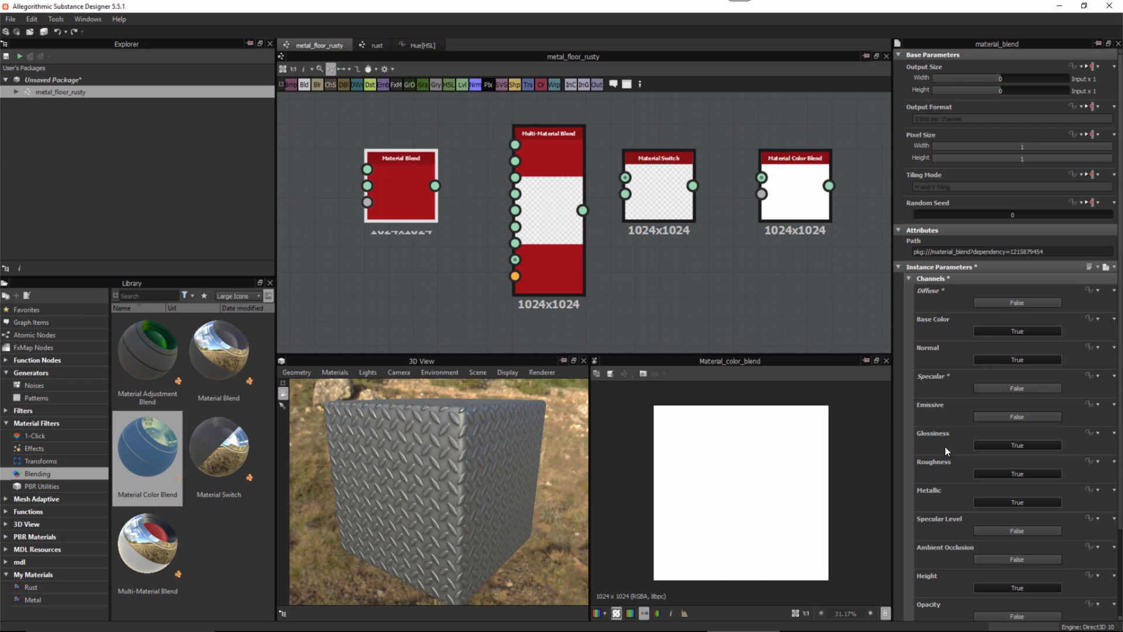
{"action": "left_click", "coordinate": [1030, 445]}
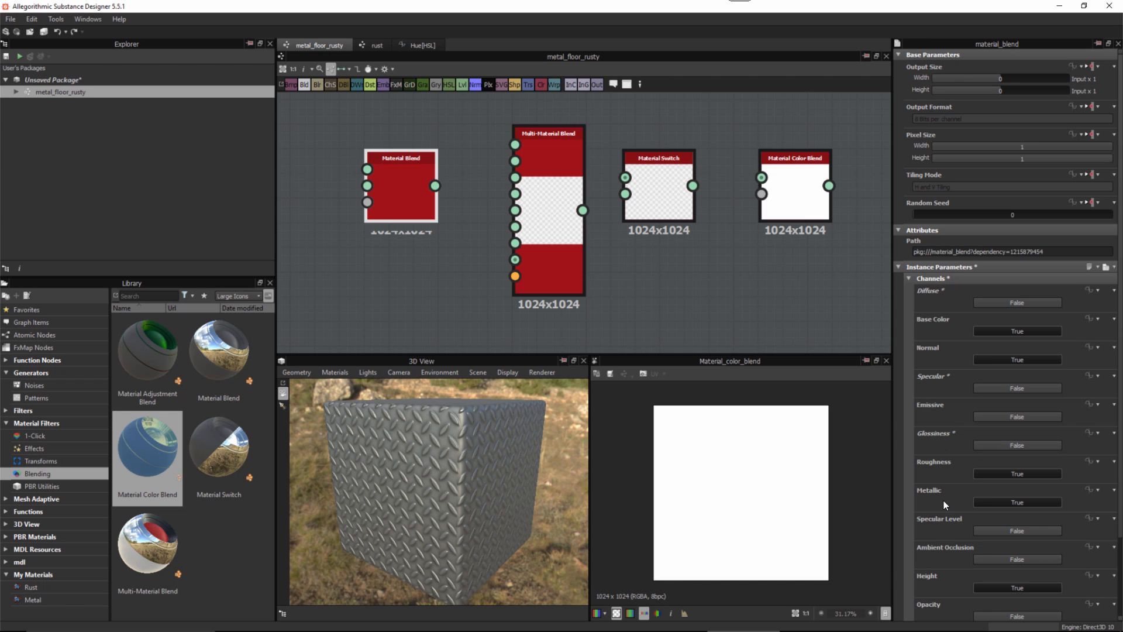
{"action": "left_click", "coordinate": [988, 560]}
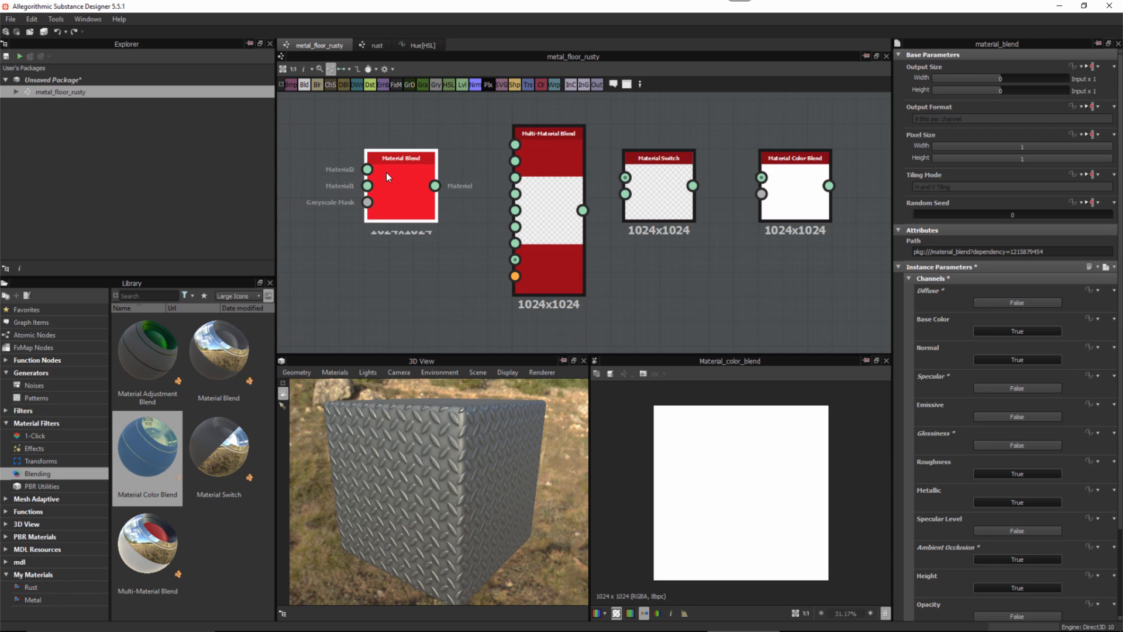
{"action": "left_click_drag", "start_coordinate": [408, 177], "coordinate": [388, 178]}
Step: Review the Multi-Material Blend, Material Switch and Material Color Blend nodes' channel parameters and delete these three nodes
{"action": "left_click", "coordinate": [547, 181]}
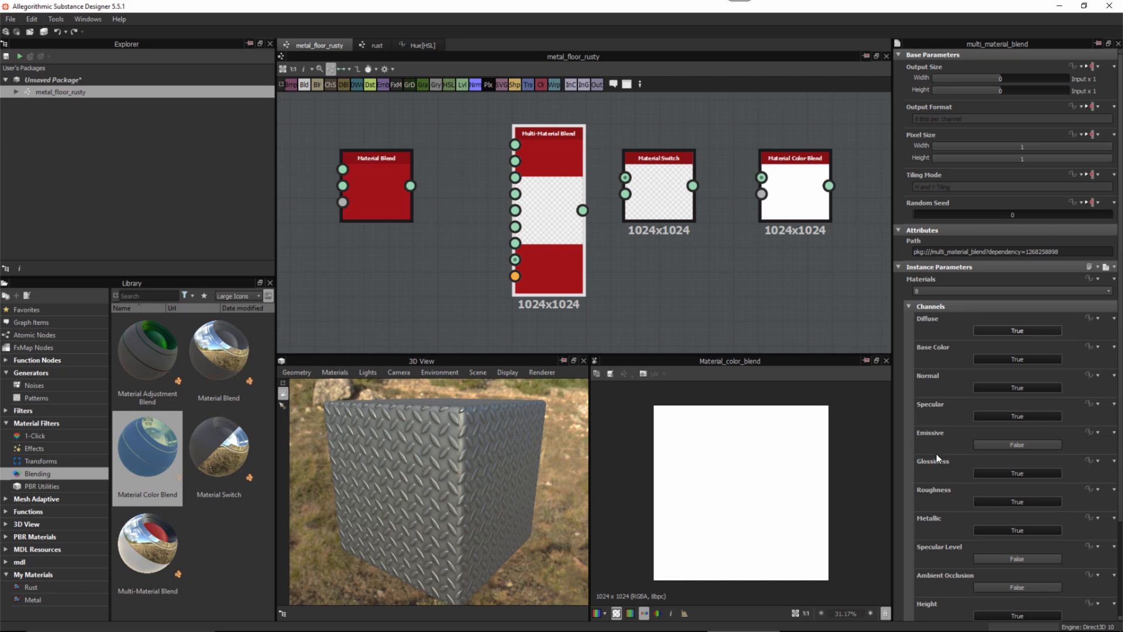
{"action": "left_click", "coordinate": [665, 190]}
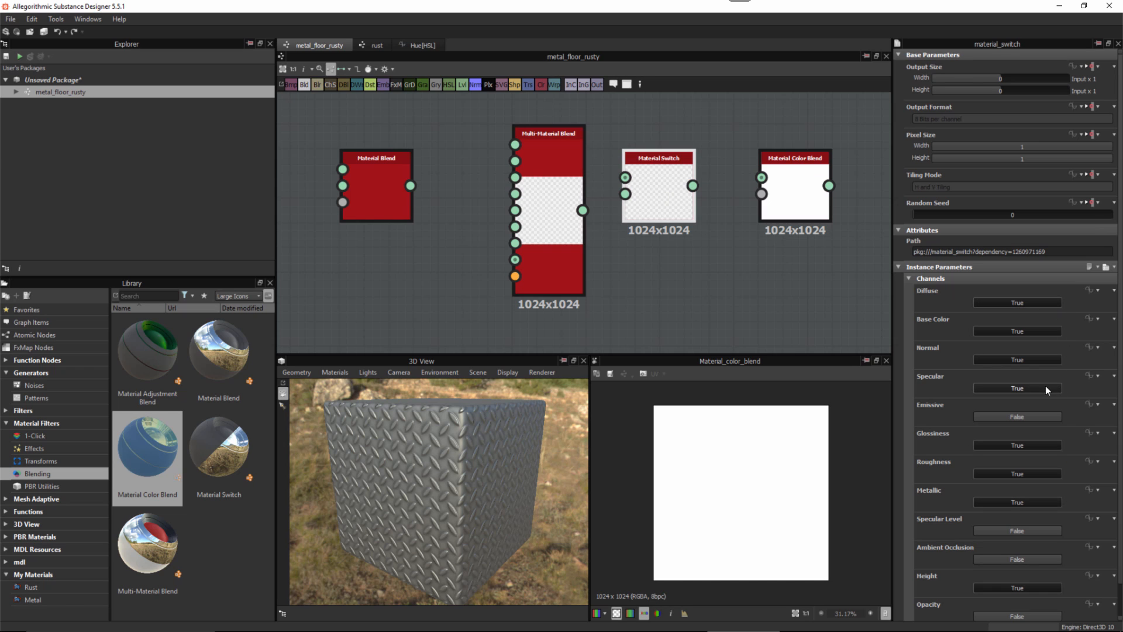
{"action": "left_click", "coordinate": [799, 183]}
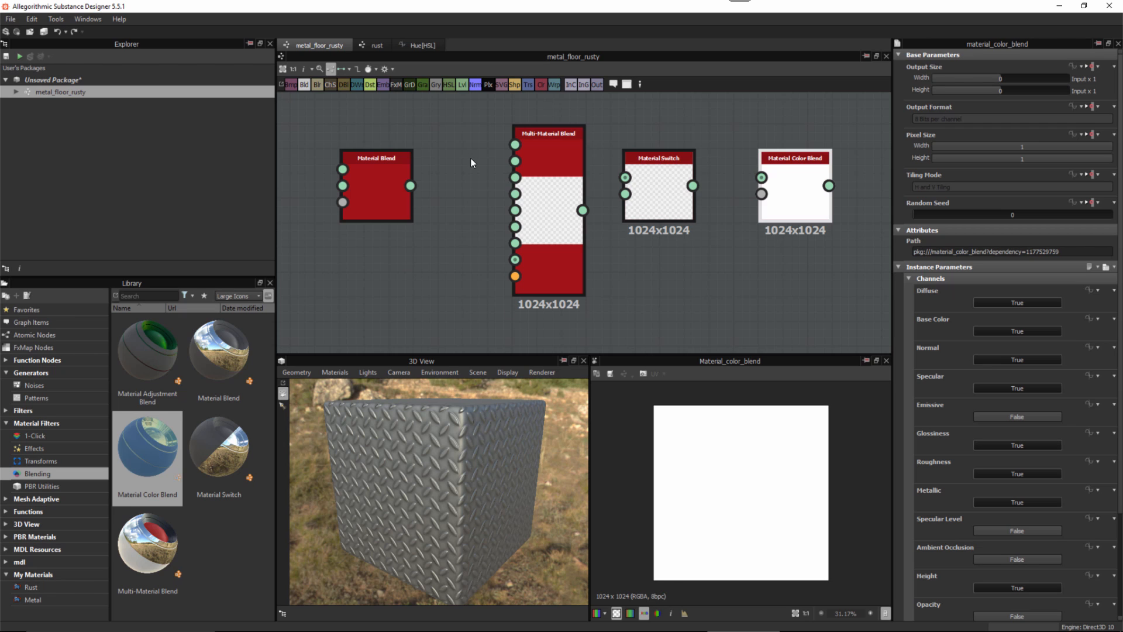
{"action": "left_click_drag", "start_coordinate": [471, 159], "coordinate": [834, 308]}
{"action": "key", "text": "Delete"}
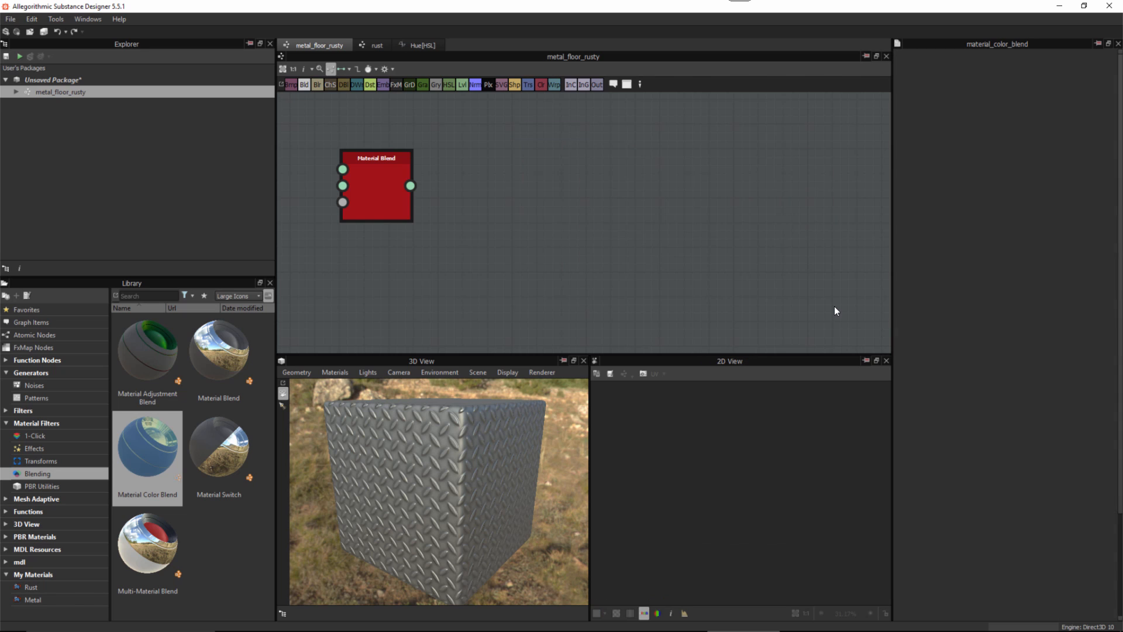
Step: Connect the metal_floor material output to the Material Blend's Material1 input and the rust material output to Material2
{"action": "middle_click_drag", "start_coordinate": [595, 220], "coordinate": [831, 231]}
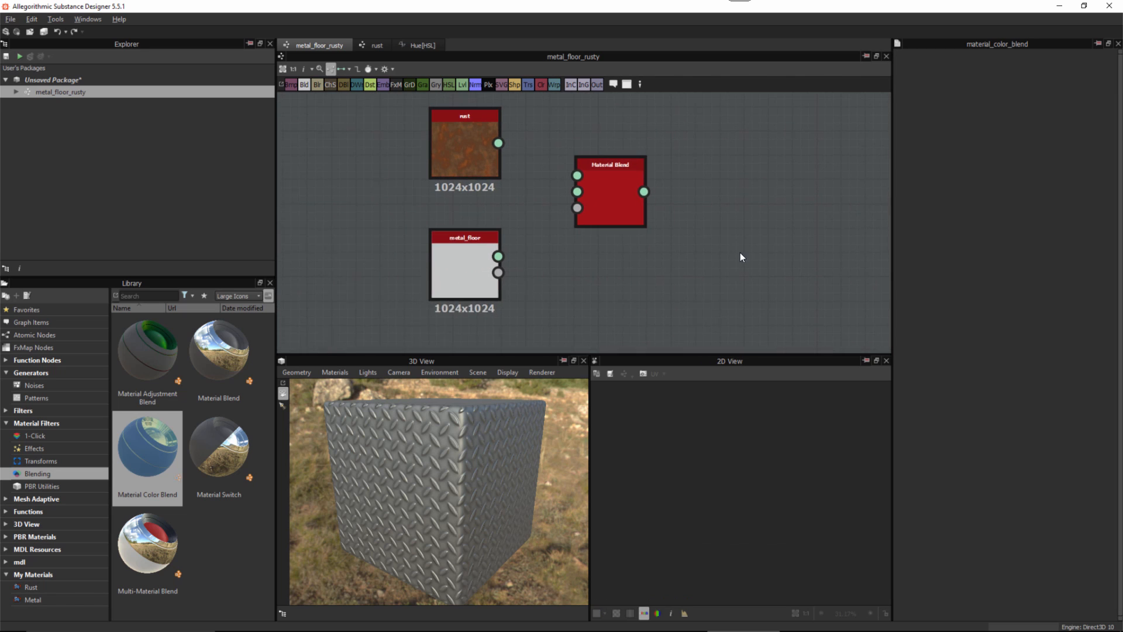
{"action": "scroll", "coordinate": [739, 253], "scroll_direction": "down", "scroll_amount": 1}
{"action": "left_click_drag", "start_coordinate": [622, 193], "coordinate": [655, 194]}
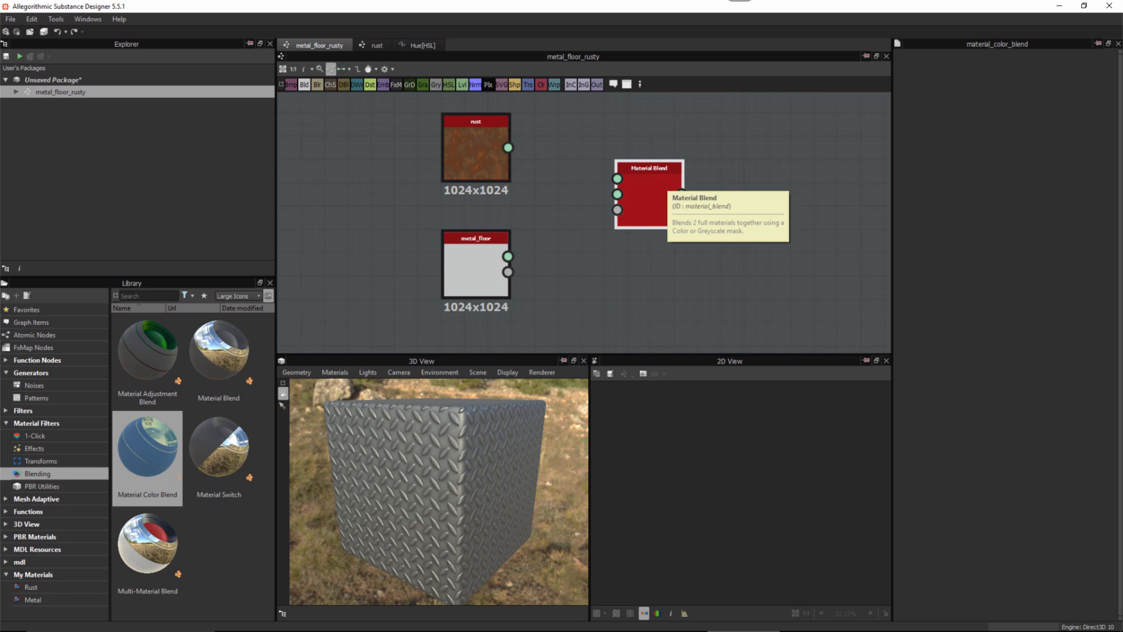
{"action": "double_click", "coordinate": [654, 180]}
{"action": "scroll", "coordinate": [658, 216], "scroll_direction": "up", "scroll_amount": 2}
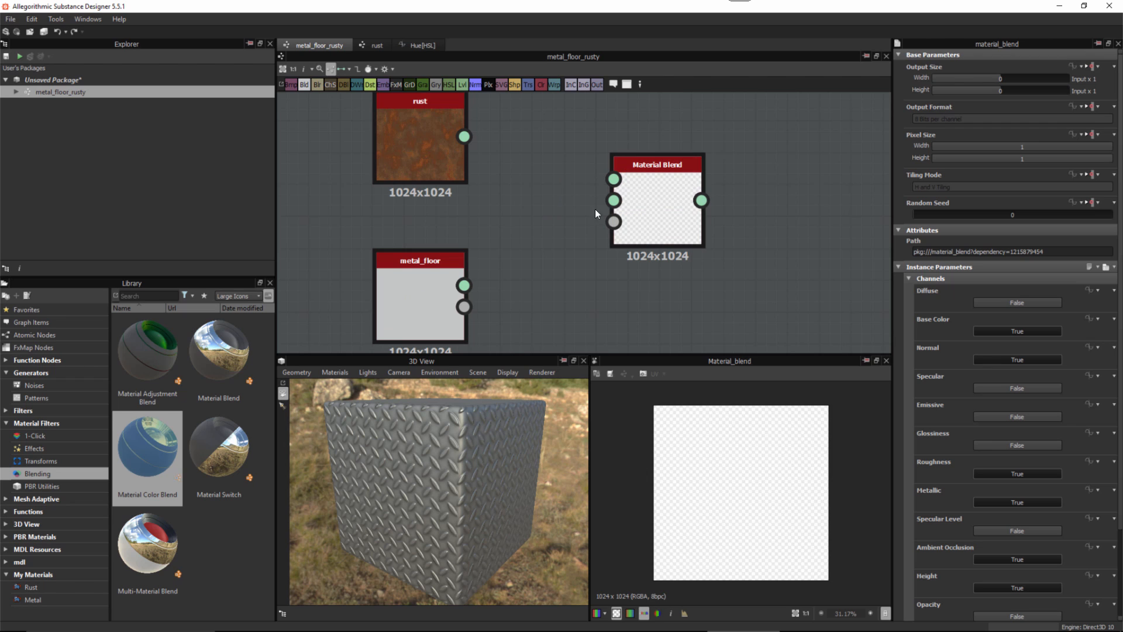
{"action": "left_click_drag", "start_coordinate": [499, 221], "coordinate": [610, 205]}
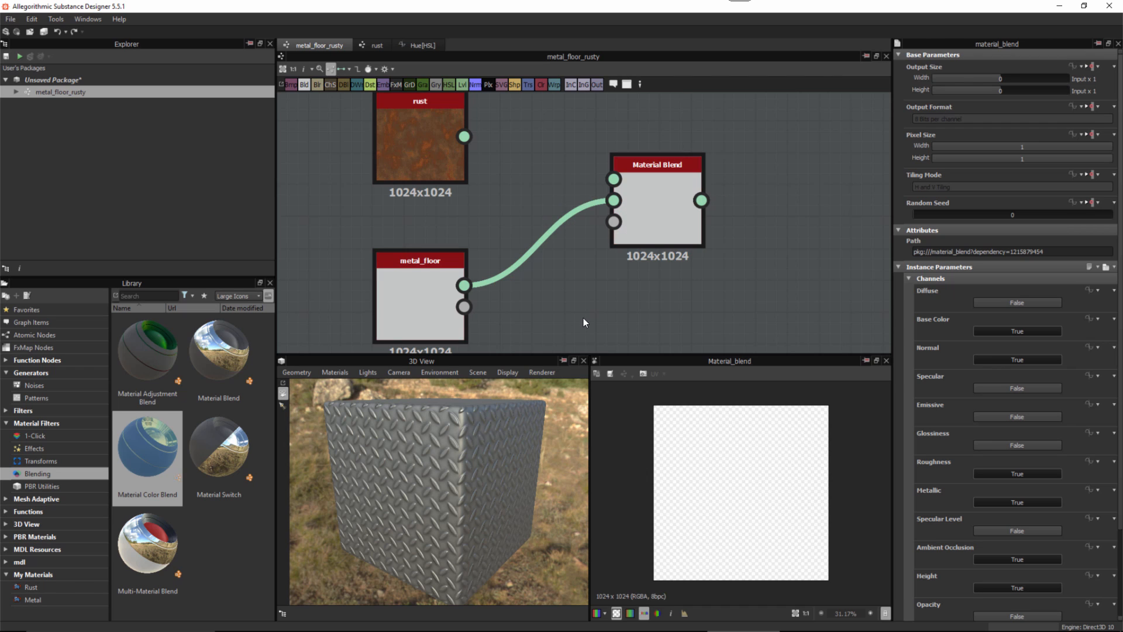
{"action": "left_click_drag", "start_coordinate": [464, 136], "coordinate": [614, 180]}
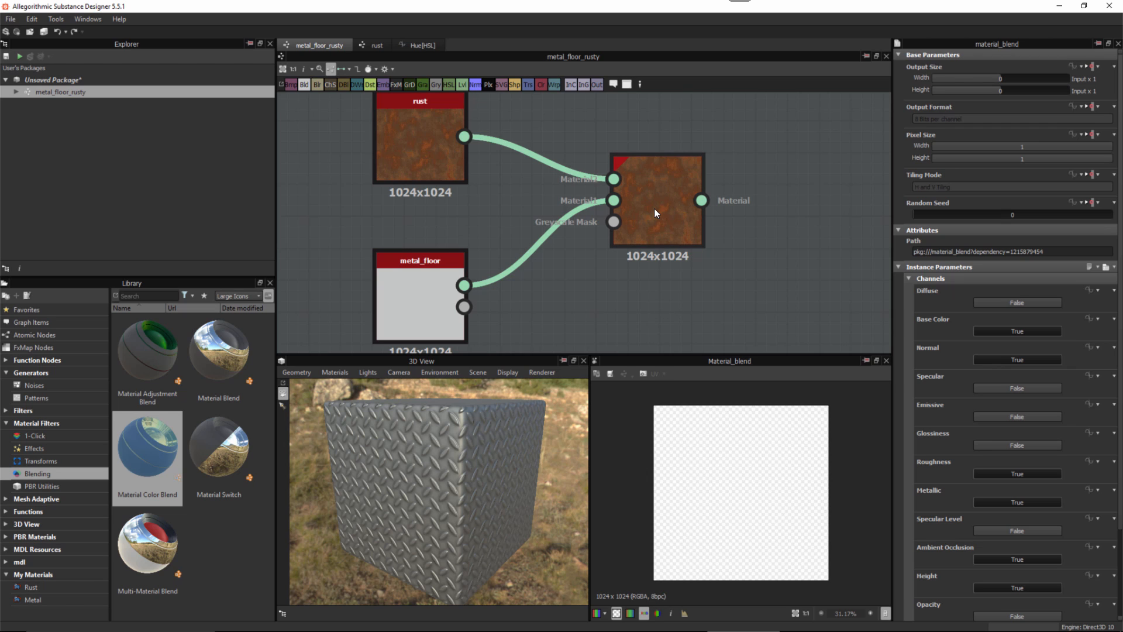
Step: Show the Material Blend result on the 3D preview cube and move the node farther from the source materials
{"action": "left_click_drag", "start_coordinate": [654, 208], "coordinate": [443, 462]}
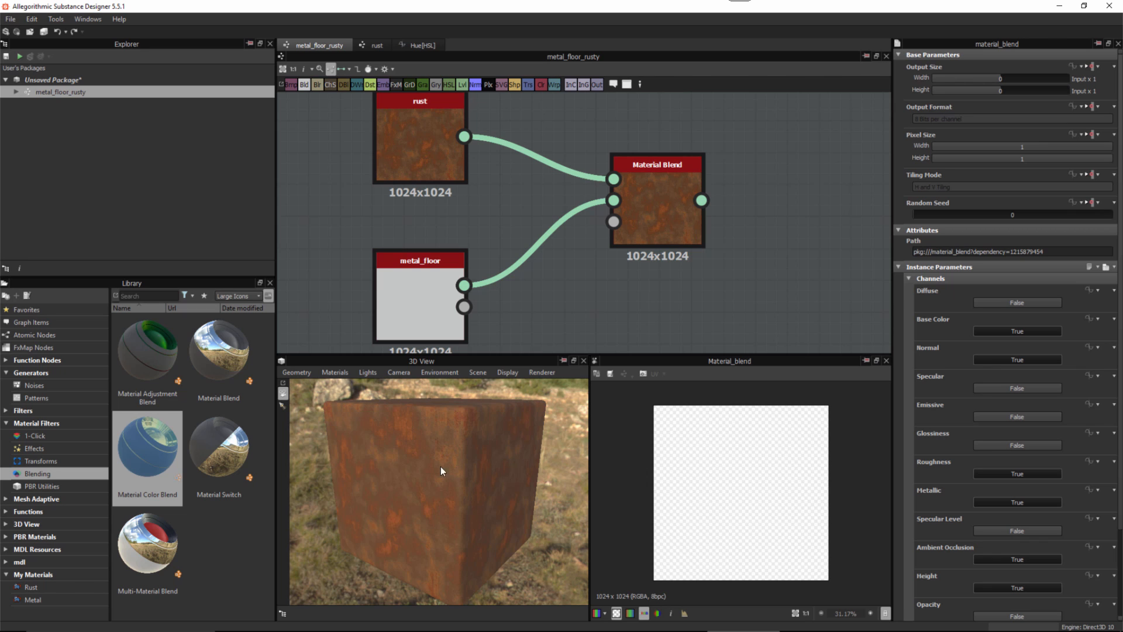
{"action": "mouse_move", "coordinate": [436, 486]}
{"action": "left_mouse_down"}
{"action": "mouse_move", "coordinate": [501, 477]}
{"action": "mouse_move", "coordinate": [426, 486]}
{"action": "left_mouse_up"}
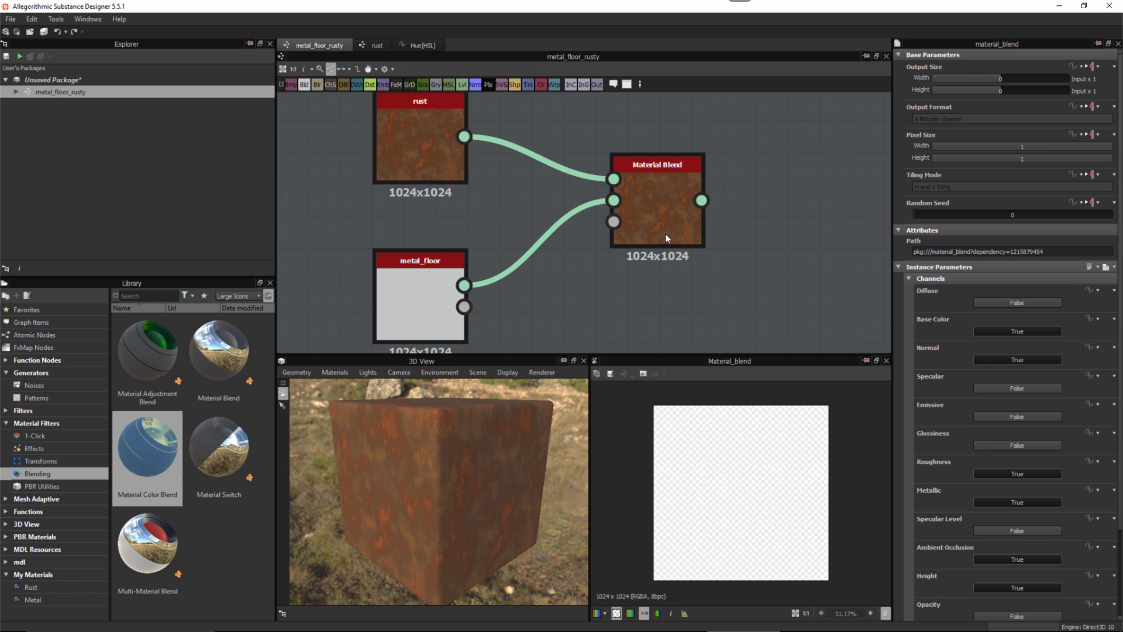
{"action": "left_click_drag", "start_coordinate": [654, 211], "coordinate": [704, 212]}
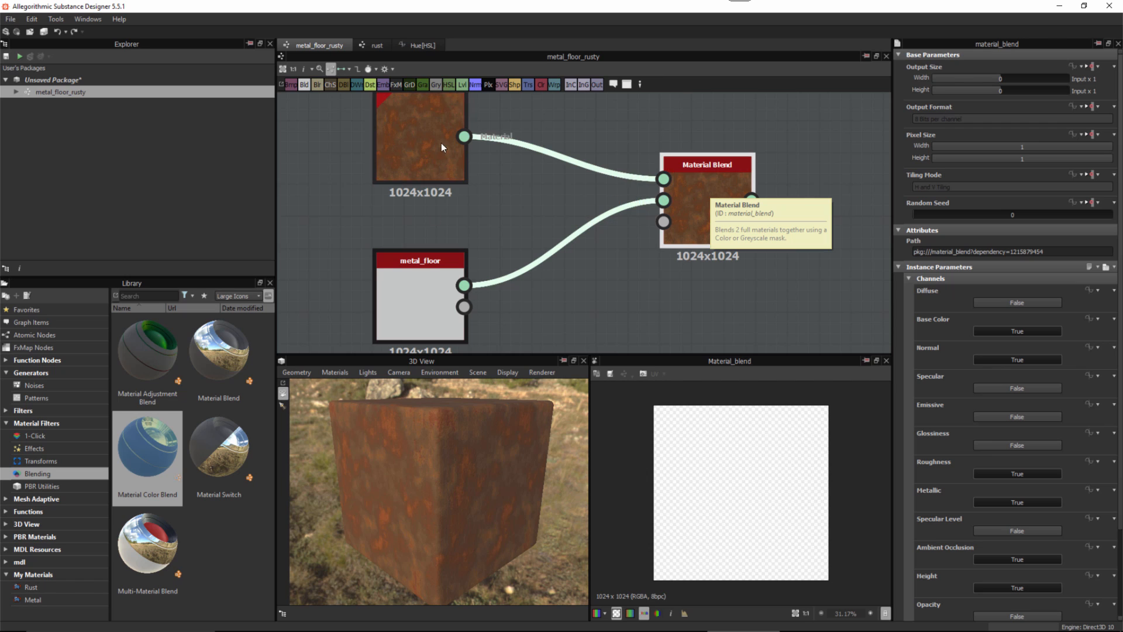
{"action": "left_click", "coordinate": [617, 285]}
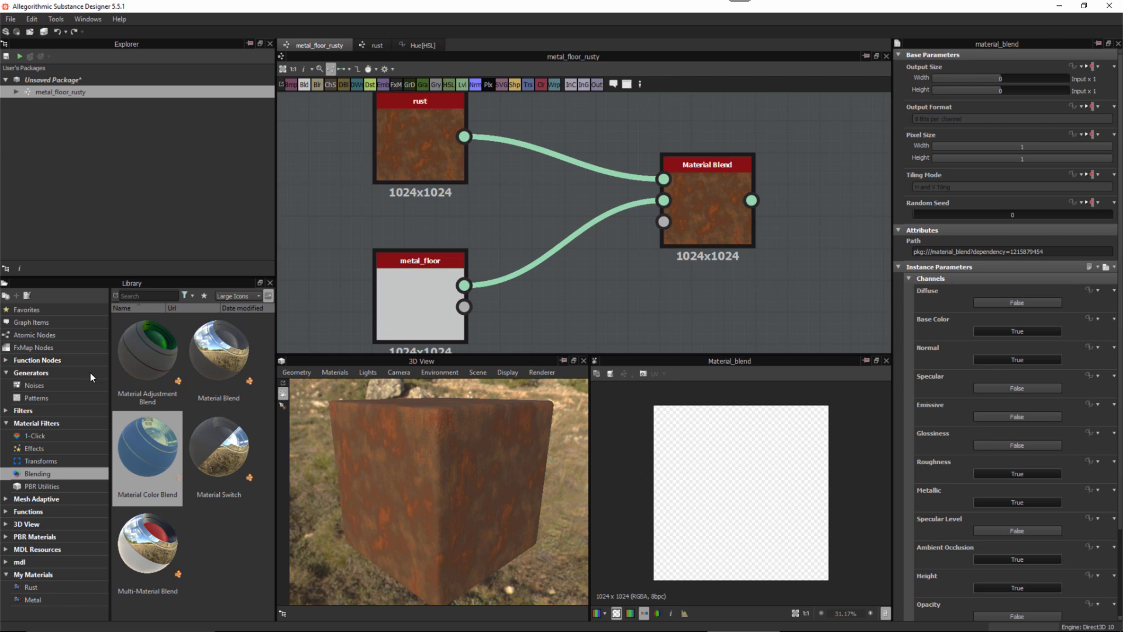
Step: Add a BnW Spots 3 noise beside metal_floor, connect it to the Material Blend's Greyscale Mask, and inspect the preview cube
{"action": "left_click", "coordinate": [31, 385]}
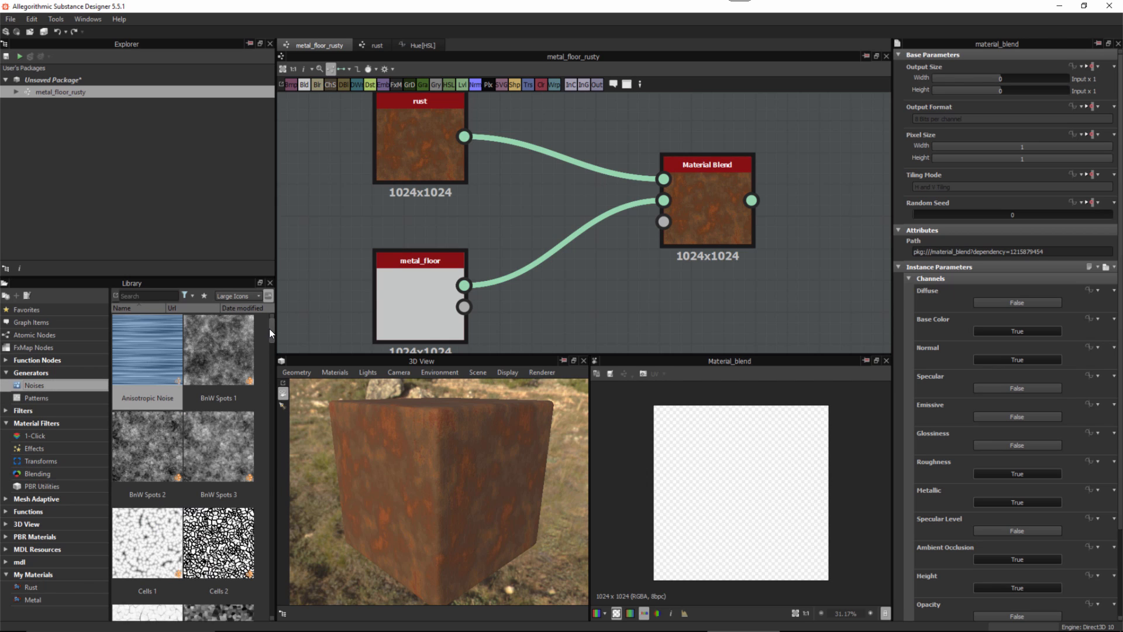
{"action": "left_click_drag", "start_coordinate": [212, 433], "coordinate": [589, 304]}
{"action": "left_click_drag", "start_coordinate": [763, 190], "coordinate": [793, 190]}
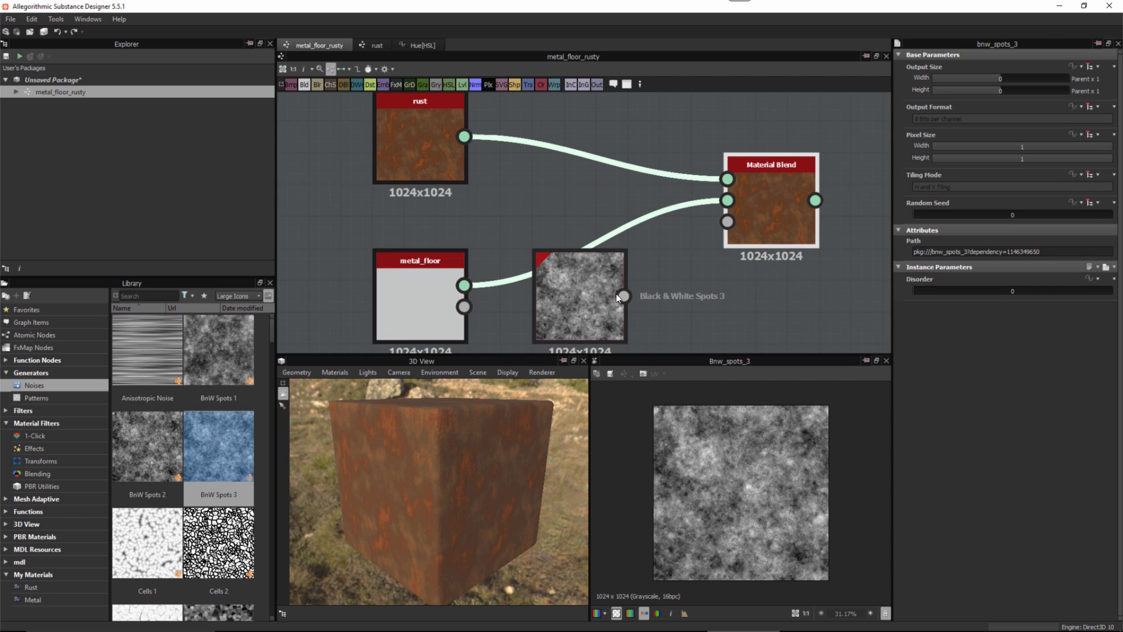
{"action": "left_click_drag", "start_coordinate": [623, 296], "coordinate": [734, 234]}
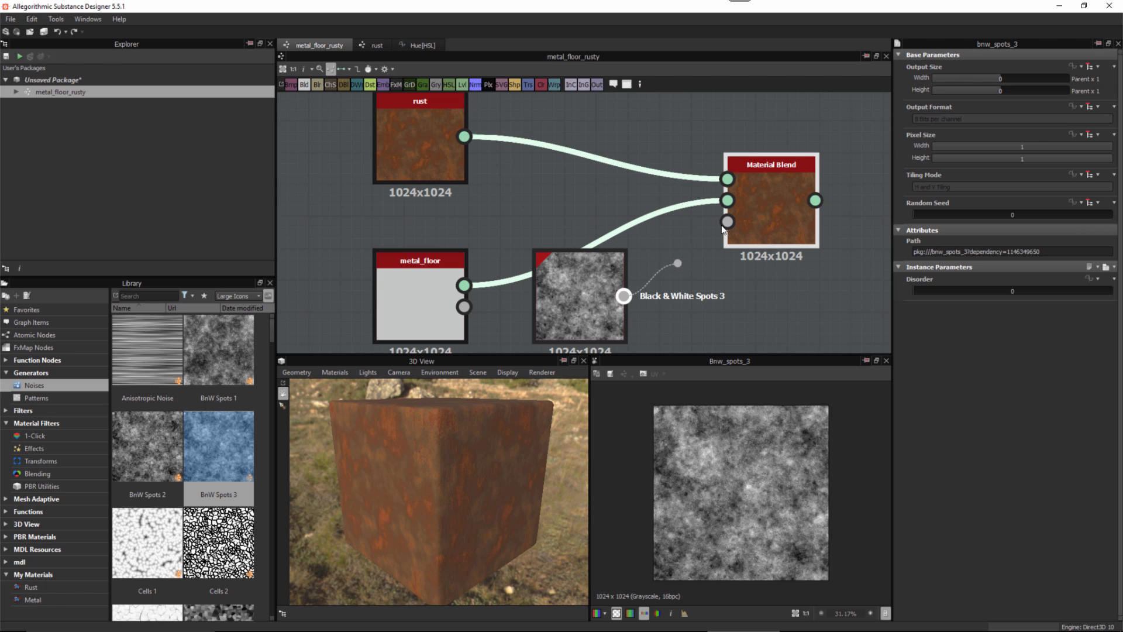
{"action": "left_click", "coordinate": [728, 223]}
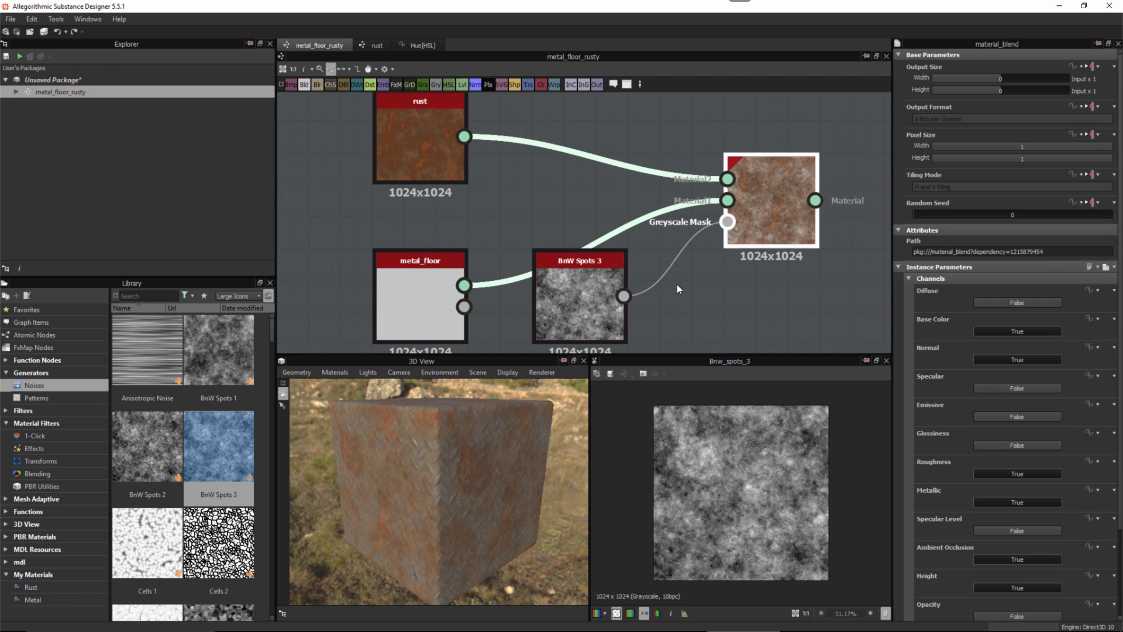
{"action": "left_click_drag", "start_coordinate": [461, 508], "coordinate": [481, 492]}
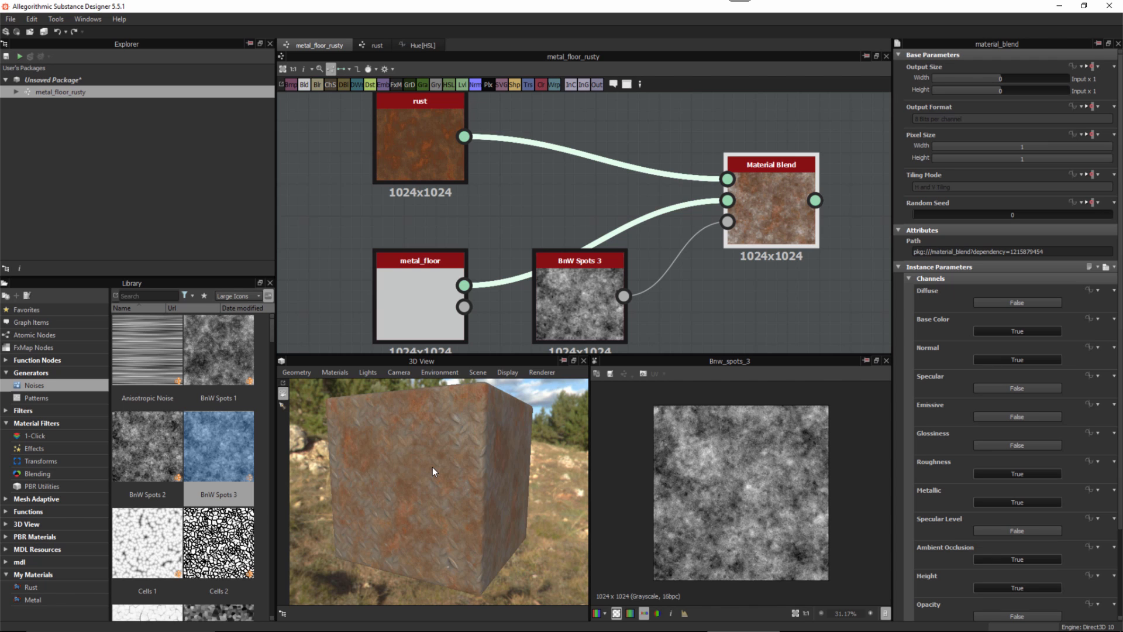
{"action": "left_click_drag", "start_coordinate": [463, 454], "coordinate": [524, 447]}
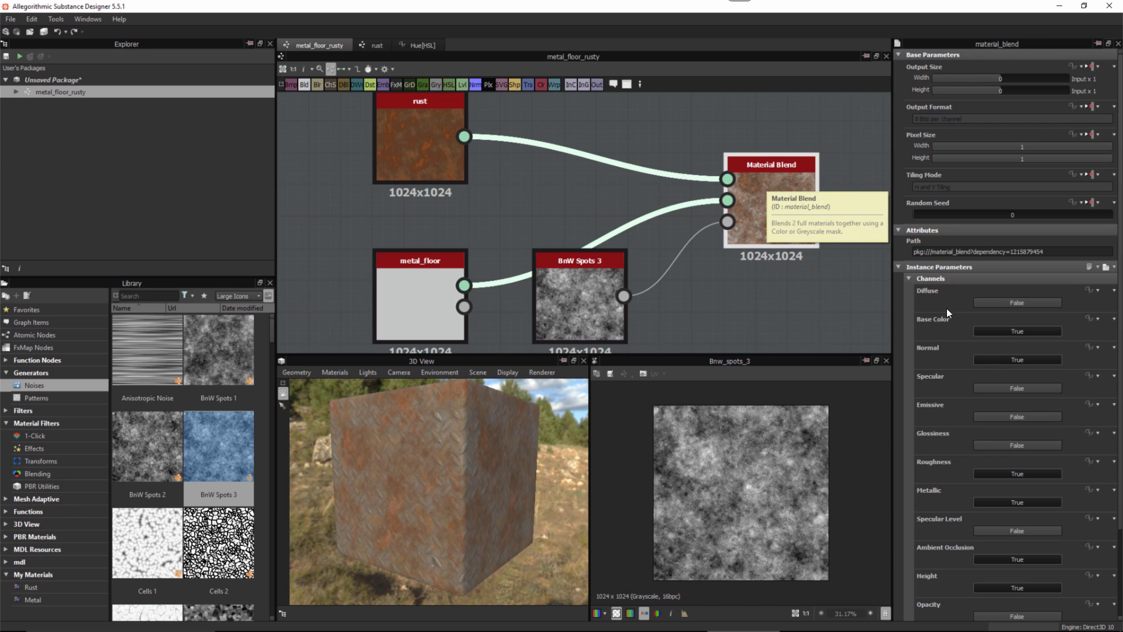
Step: Try the Multiply blending mode for the Material Blend's Base Color and return it to Normal
{"action": "left_click", "coordinate": [910, 279]}
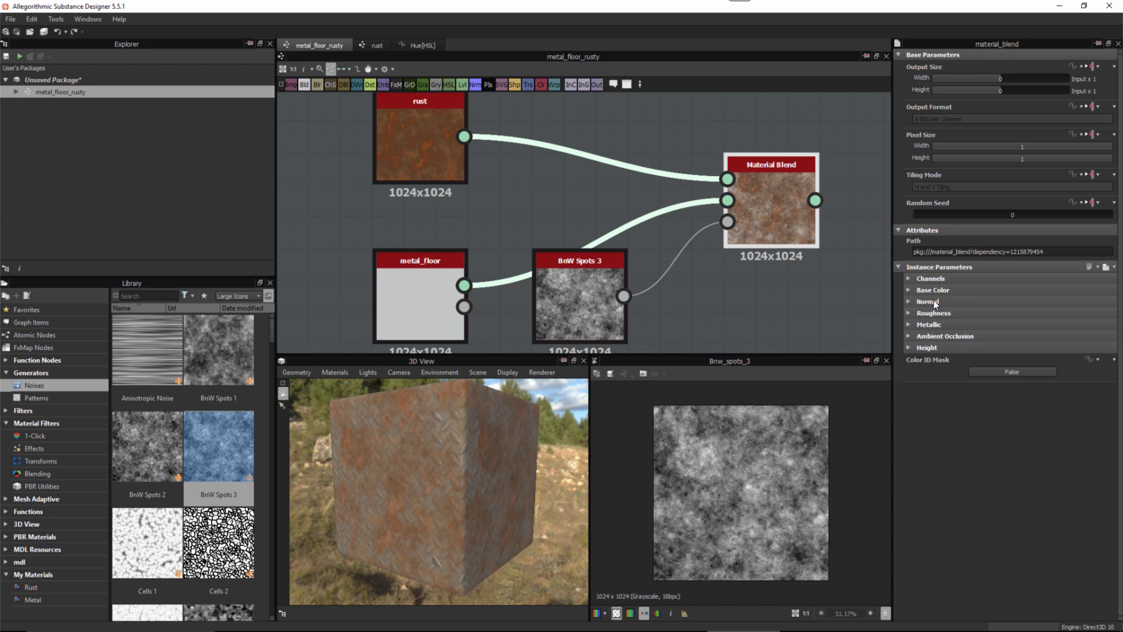
{"action": "left_click", "coordinate": [910, 291]}
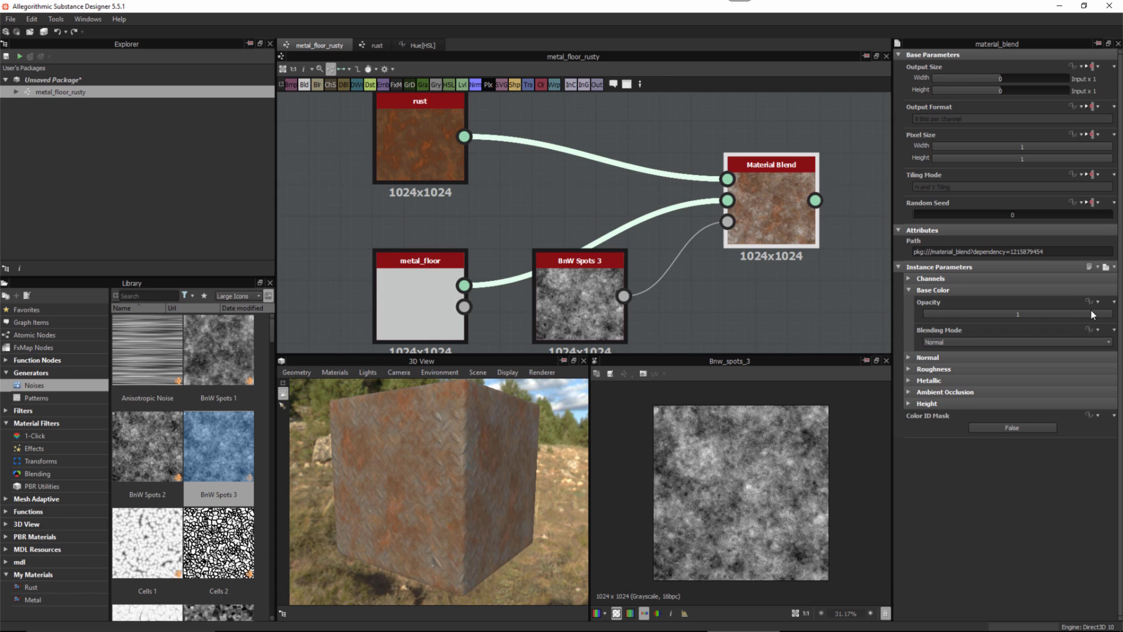
{"action": "left_click_drag", "start_coordinate": [1090, 310], "coordinate": [1116, 321]}
{"action": "left_click", "coordinate": [945, 342]}
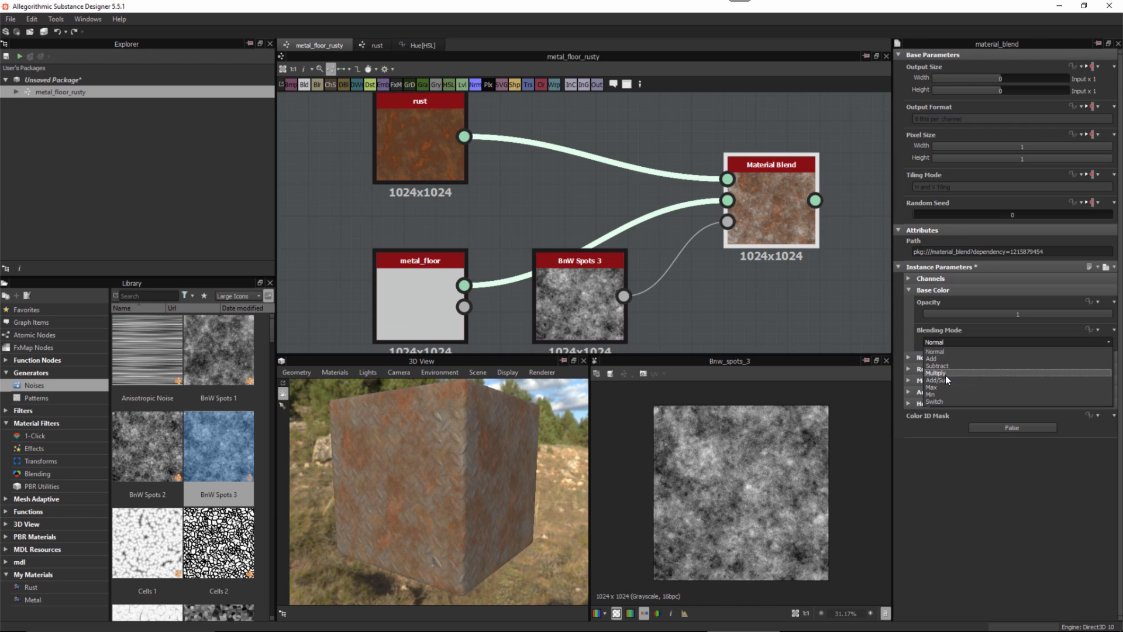
{"action": "left_click", "coordinate": [945, 374]}
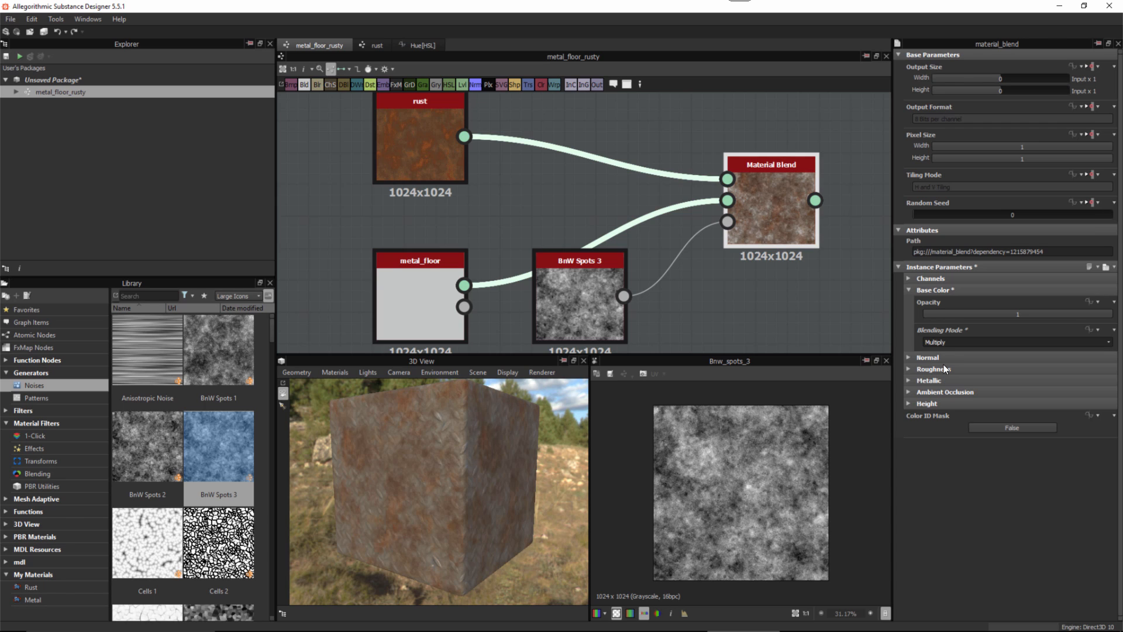
{"action": "left_click", "coordinate": [944, 342]}
{"action": "left_click", "coordinate": [936, 352]}
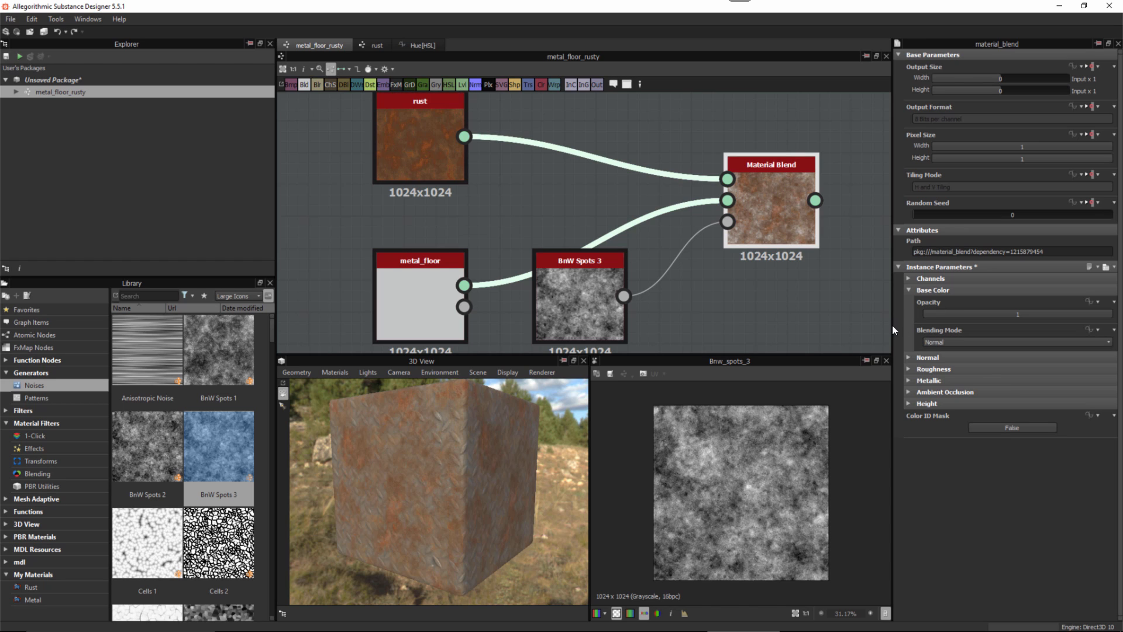
Step: Show the Material Blend's Normal channel opacity setting and move the node closer to BnW Spots 3
{"action": "left_click", "coordinate": [910, 291]}
{"action": "left_click", "coordinate": [905, 301]}
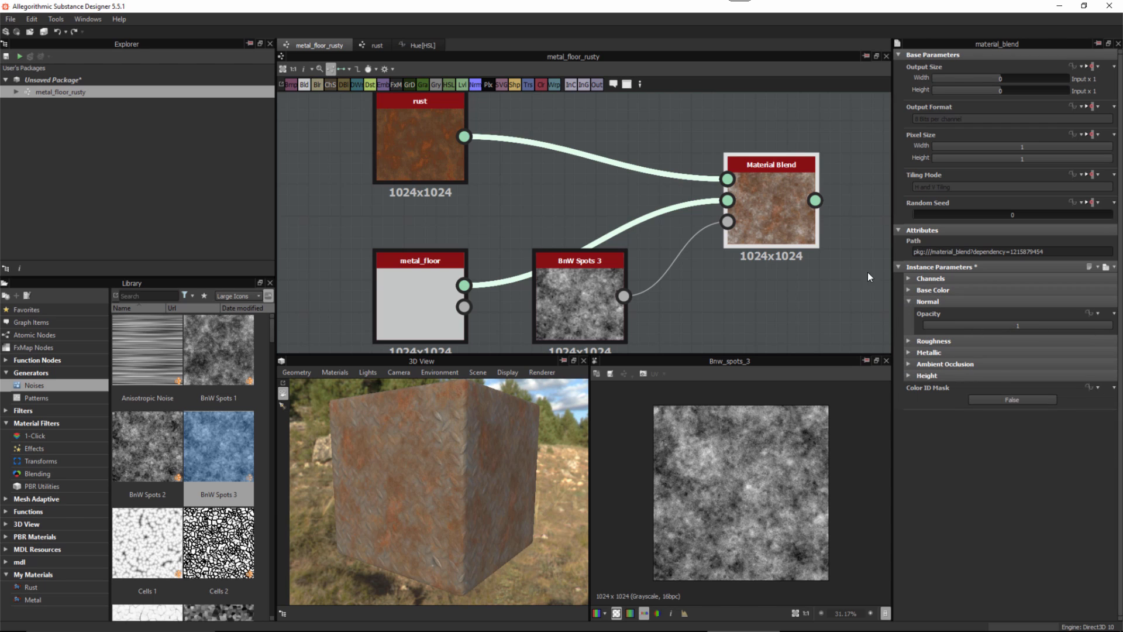
{"action": "left_click_drag", "start_coordinate": [777, 215], "coordinate": [727, 214]}
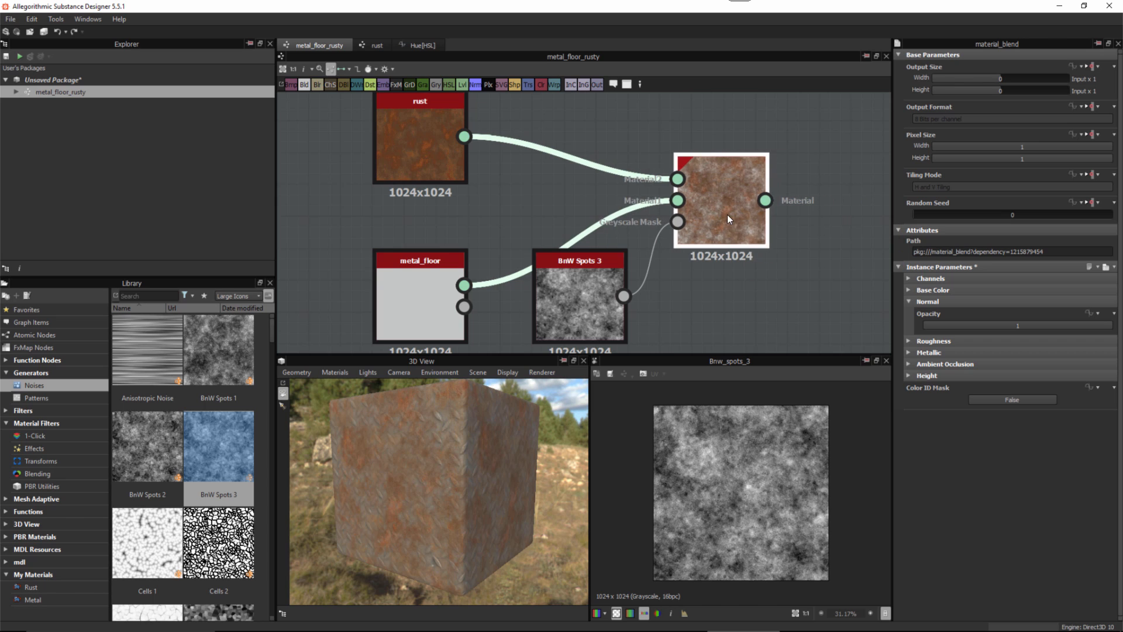
Step: Display the graph's individual channel links and examine the Material Blend's Normal output up close in the 2D view
{"action": "key", "text": "1"}
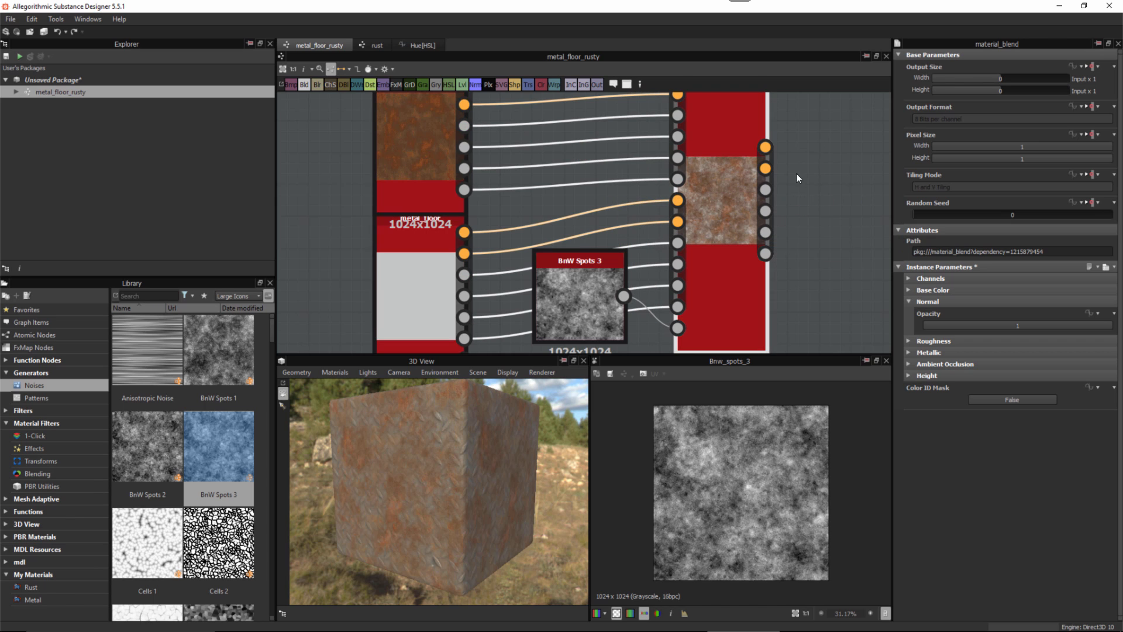
{"action": "left_click", "coordinate": [767, 169]}
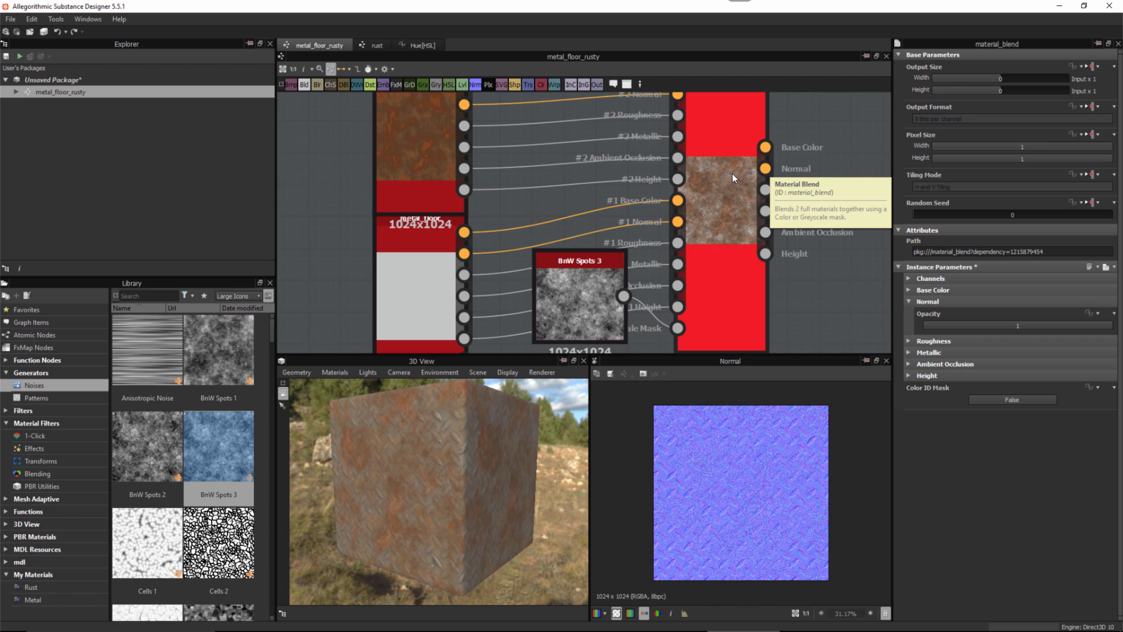
{"action": "scroll", "coordinate": [777, 496], "scroll_direction": "up", "scroll_amount": 4}
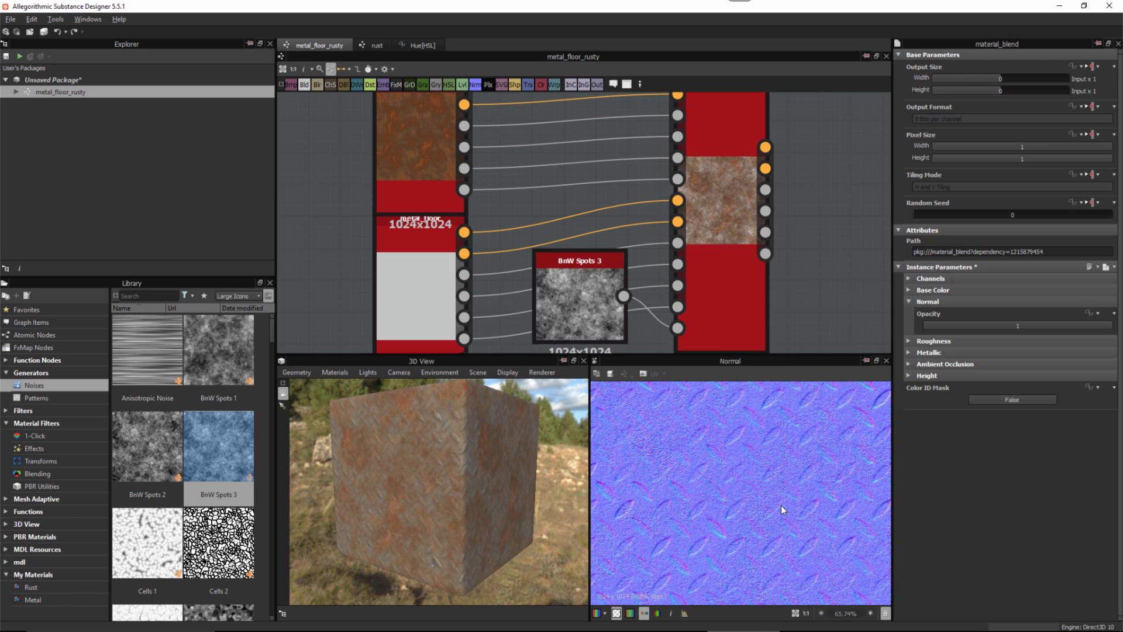
{"action": "middle_click_drag", "start_coordinate": [780, 508], "coordinate": [766, 489]}
{"action": "middle_click_drag", "start_coordinate": [582, 194], "coordinate": [525, 197]}
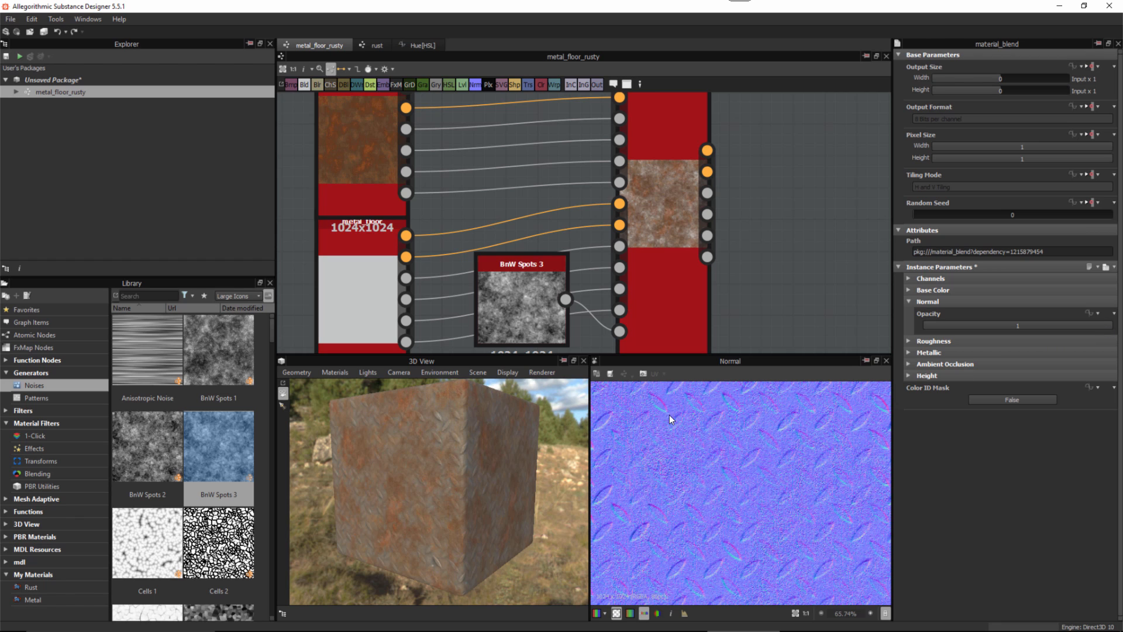
Step: Try Normal opacities of 0 and 0.59 on the Material Blend, restore it to 1, and move metal_floor up closer to rust
{"action": "left_click_drag", "start_coordinate": [1044, 327], "coordinate": [911, 320]}
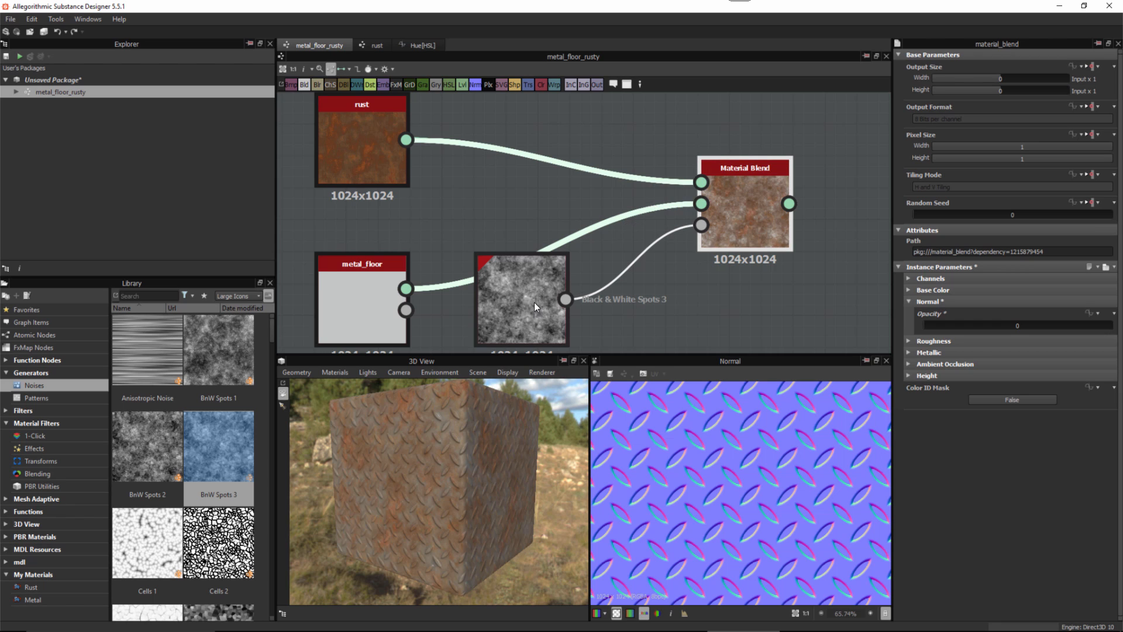
{"action": "left_click_drag", "start_coordinate": [362, 295], "coordinate": [385, 248]}
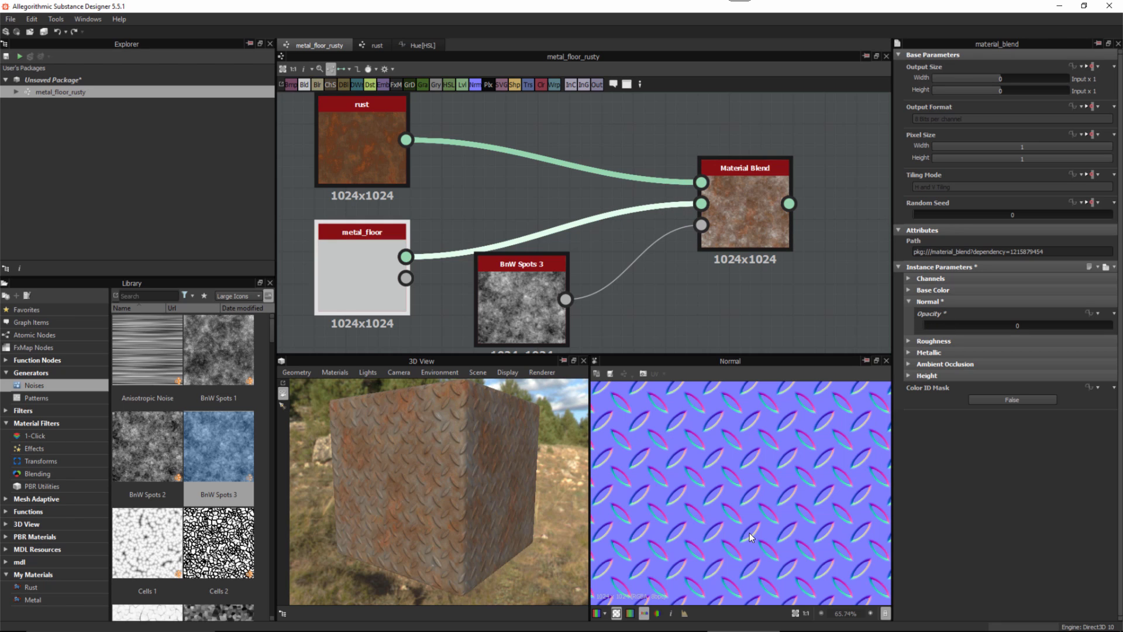
{"action": "left_click_drag", "start_coordinate": [929, 325], "coordinate": [999, 328]}
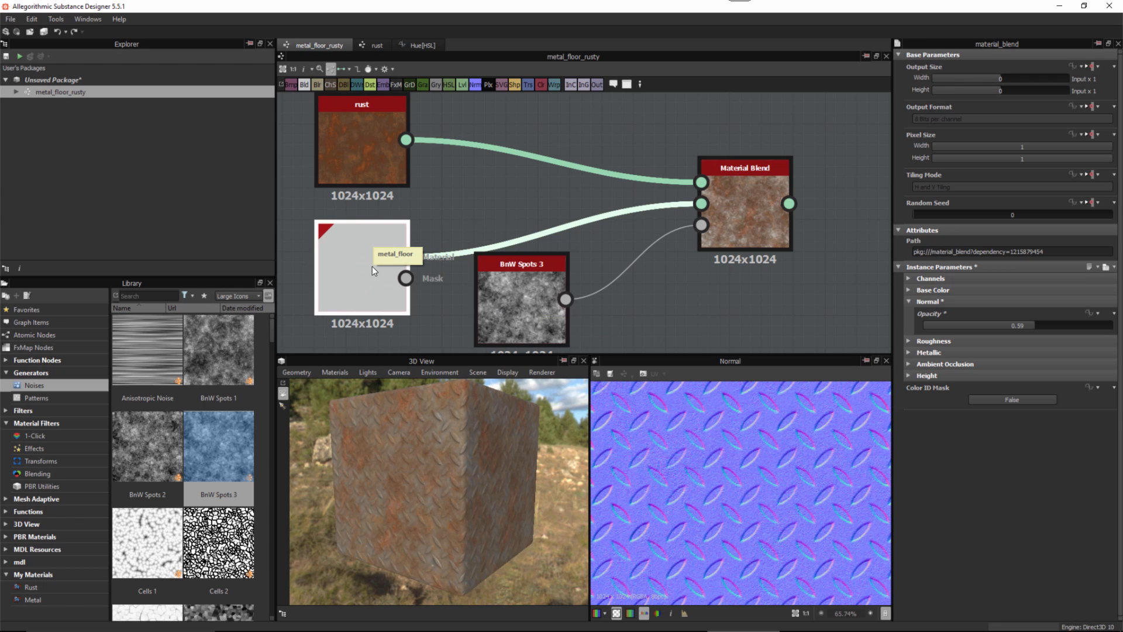
{"action": "left_click_drag", "start_coordinate": [1059, 323], "coordinate": [1116, 326]}
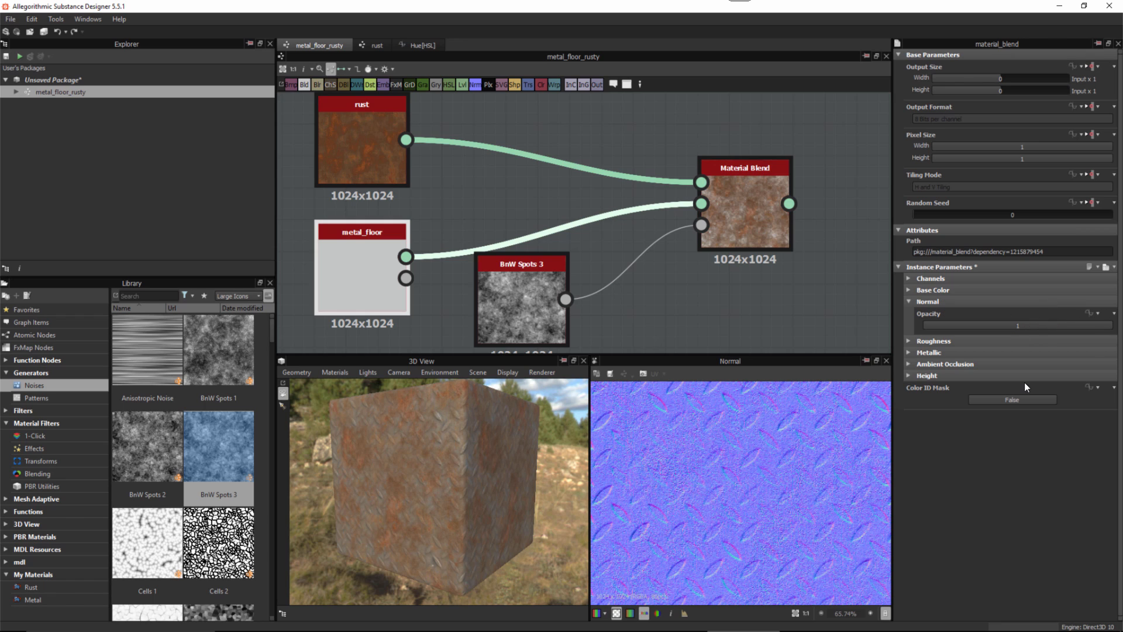
Step: Show the Material Blend's Roughness settings, display the individual channel links, and view its Roughness output in the 2D view
{"action": "left_click", "coordinate": [911, 302]}
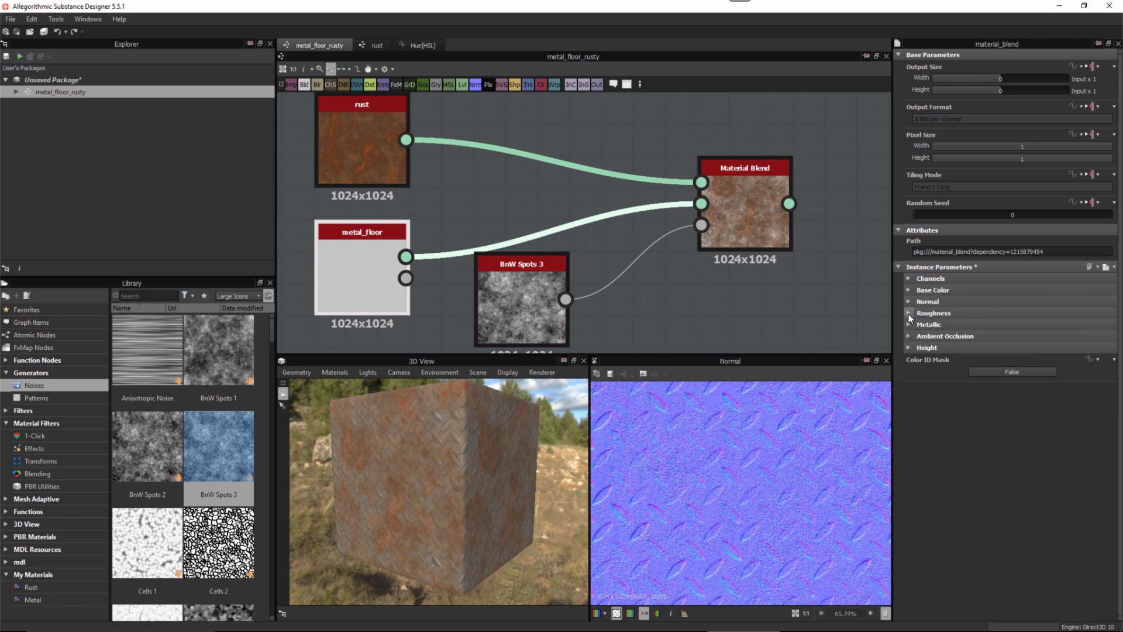
{"action": "left_click", "coordinate": [911, 312]}
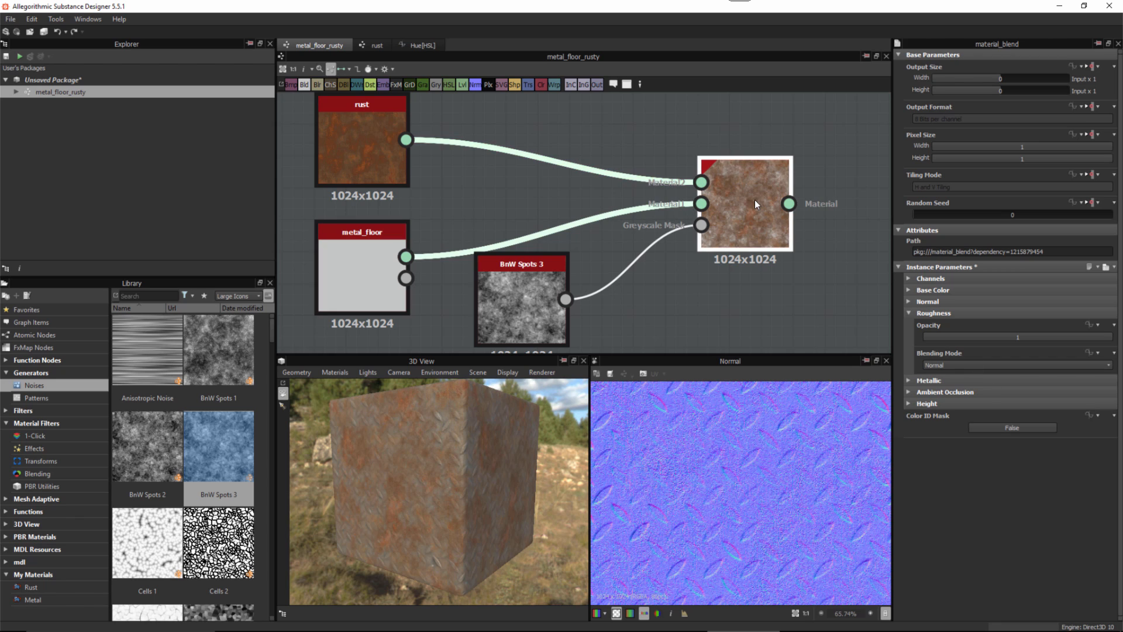
{"action": "key", "text": "1"}
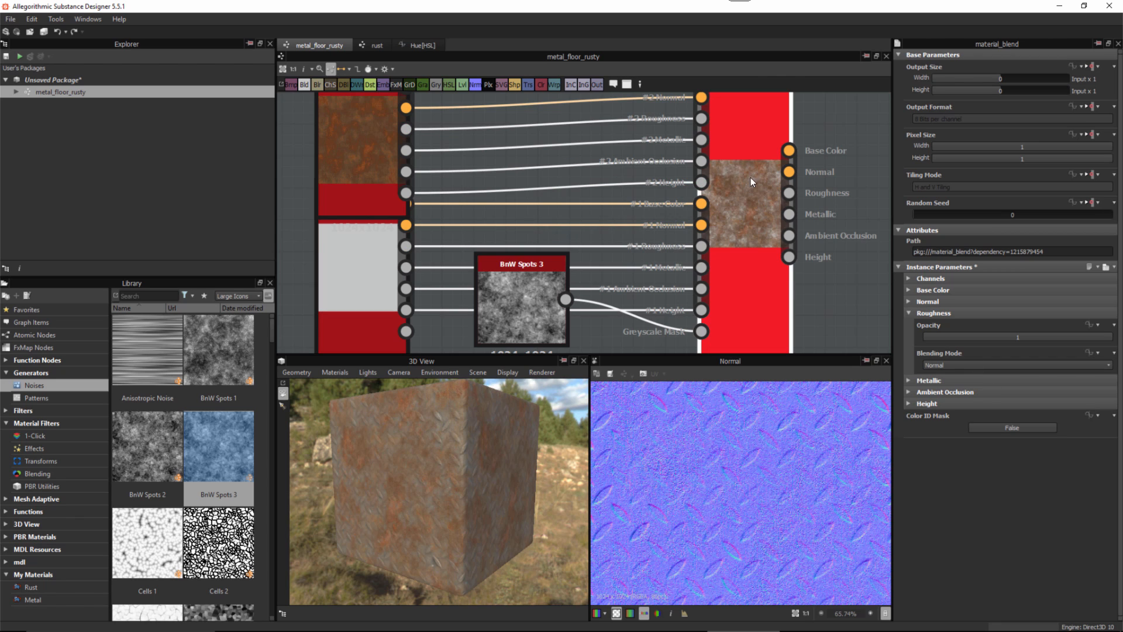
{"action": "left_click", "coordinate": [788, 194]}
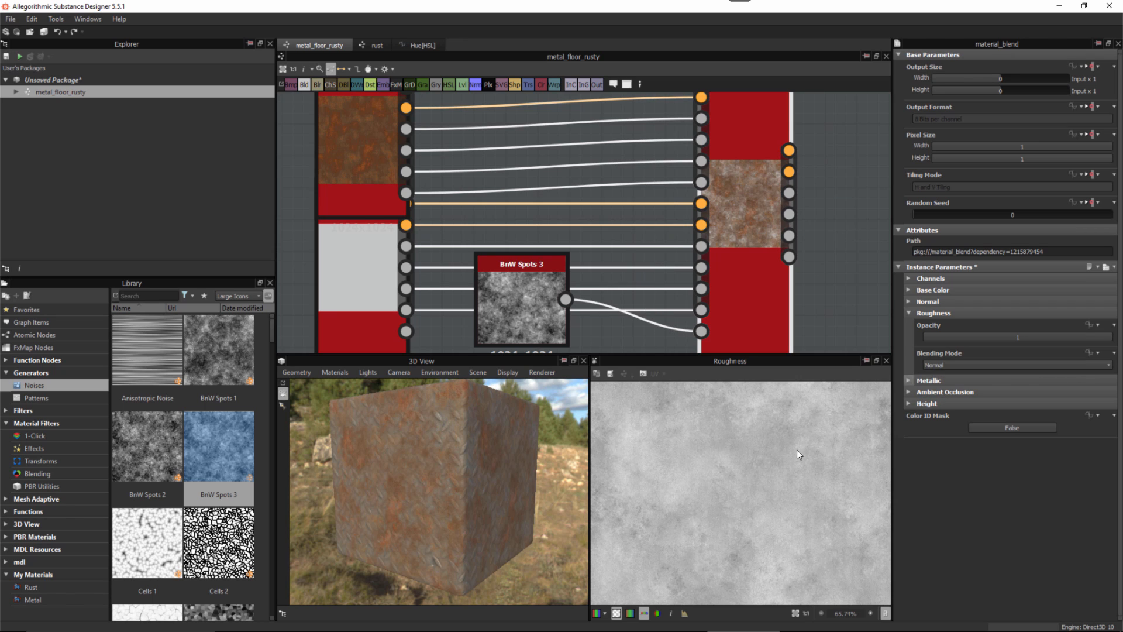
Step: Try the Multiply blending mode and a lower opacity for the Material Blend's Roughness, returning the mode to Normal and undoing the opacity change
{"action": "left_click", "coordinate": [957, 367]}
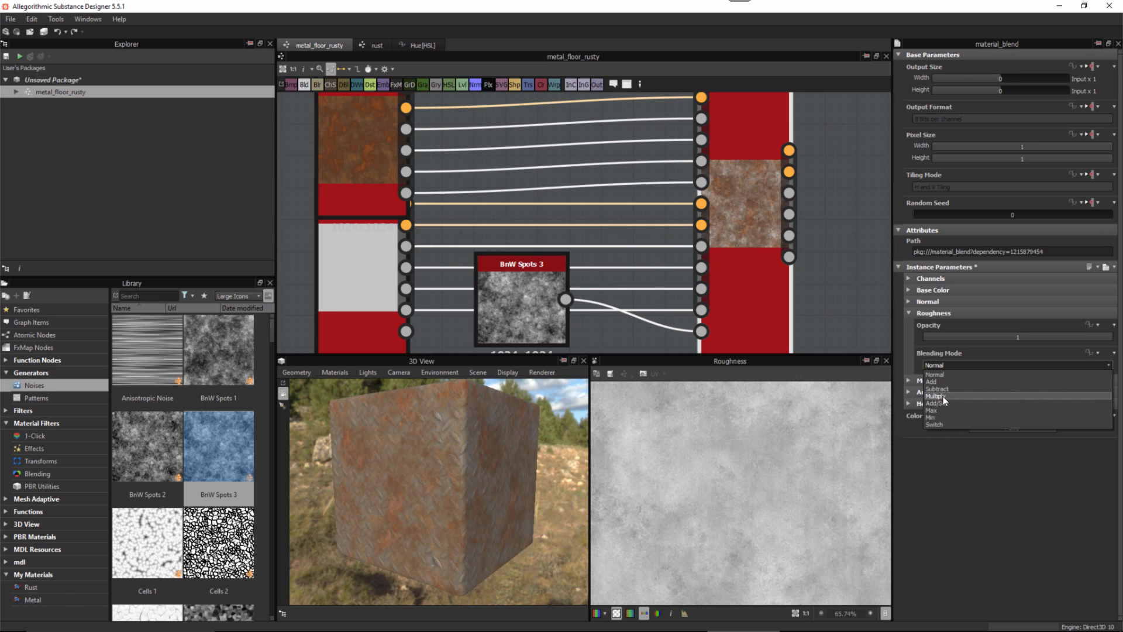
{"action": "left_click", "coordinate": [943, 395]}
{"action": "left_click", "coordinate": [943, 367]}
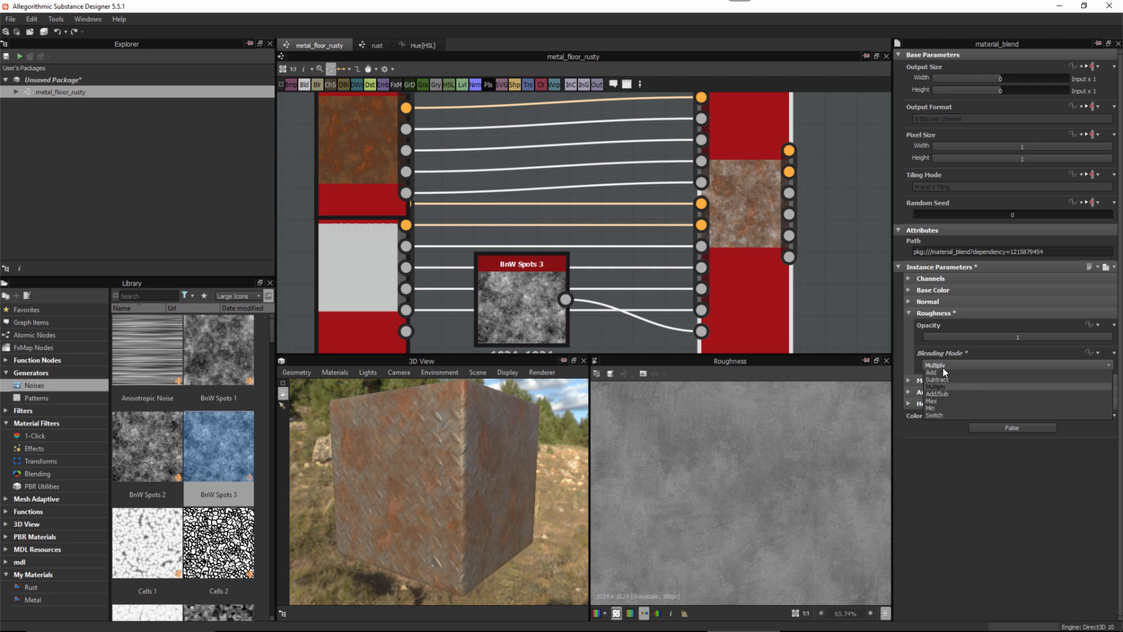
{"action": "left_click", "coordinate": [943, 376]}
{"action": "left_click_drag", "start_coordinate": [1054, 340], "coordinate": [958, 338]}
{"action": "key", "text": "ctrl+z"}
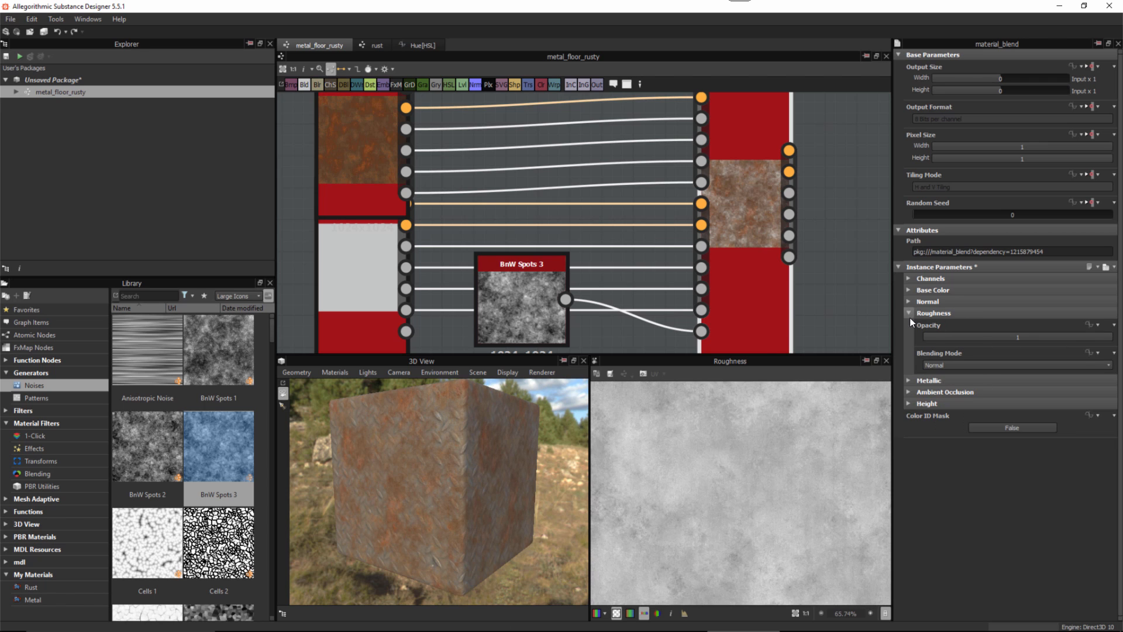
Step: Look through the Material Blend's Ambient Occlusion, Height, Channels, Base Color and Normal parameter groups
{"action": "left_click", "coordinate": [910, 317]}
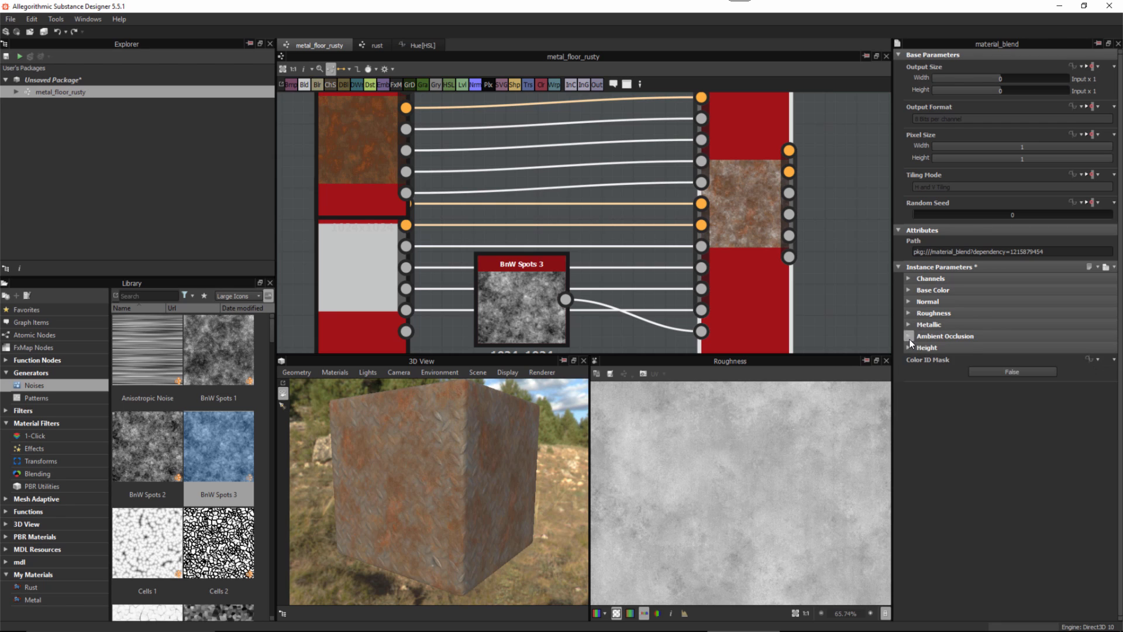
{"action": "left_click", "coordinate": [909, 339]}
{"action": "left_click", "coordinate": [909, 339]}
{"action": "left_click", "coordinate": [909, 348]}
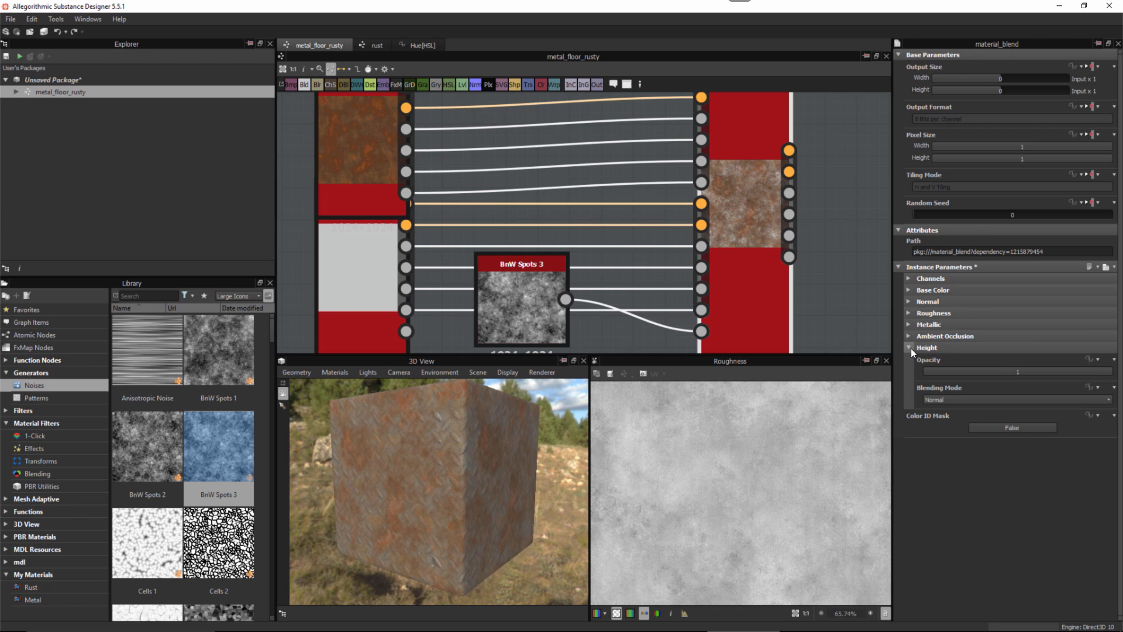
{"action": "left_click", "coordinate": [911, 348]}
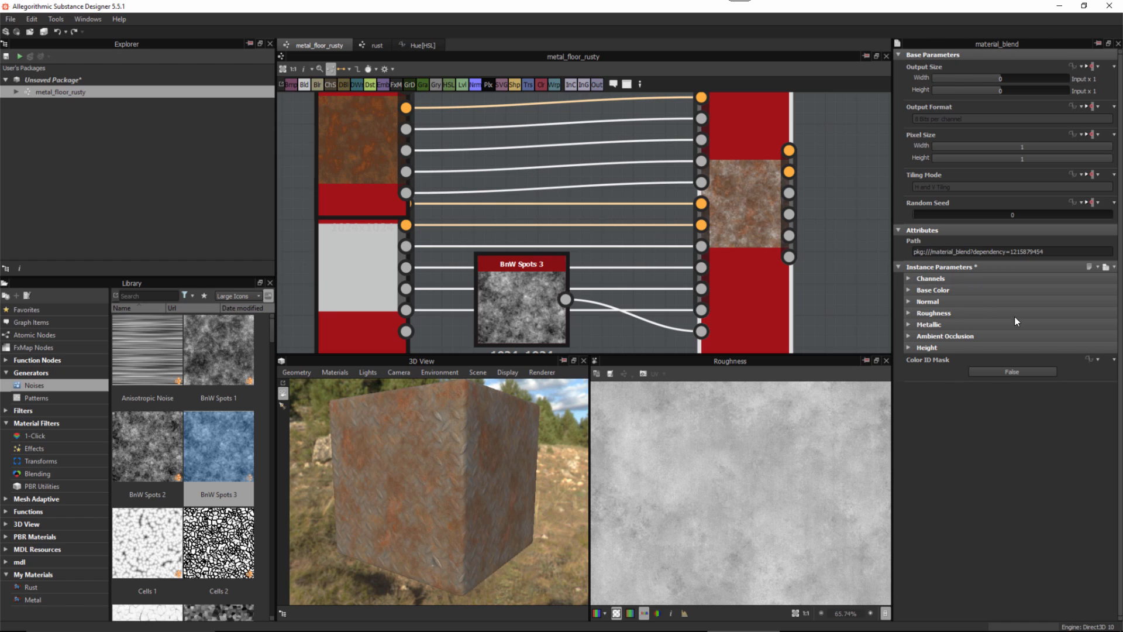
{"action": "left_click", "coordinate": [908, 278]}
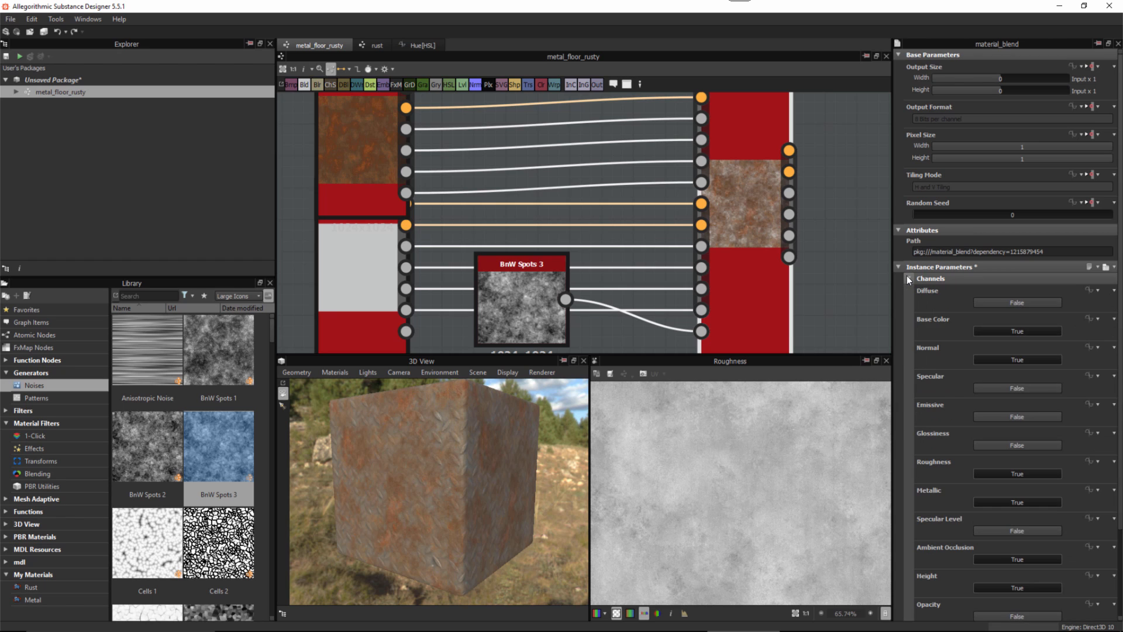
{"action": "left_click", "coordinate": [908, 278]}
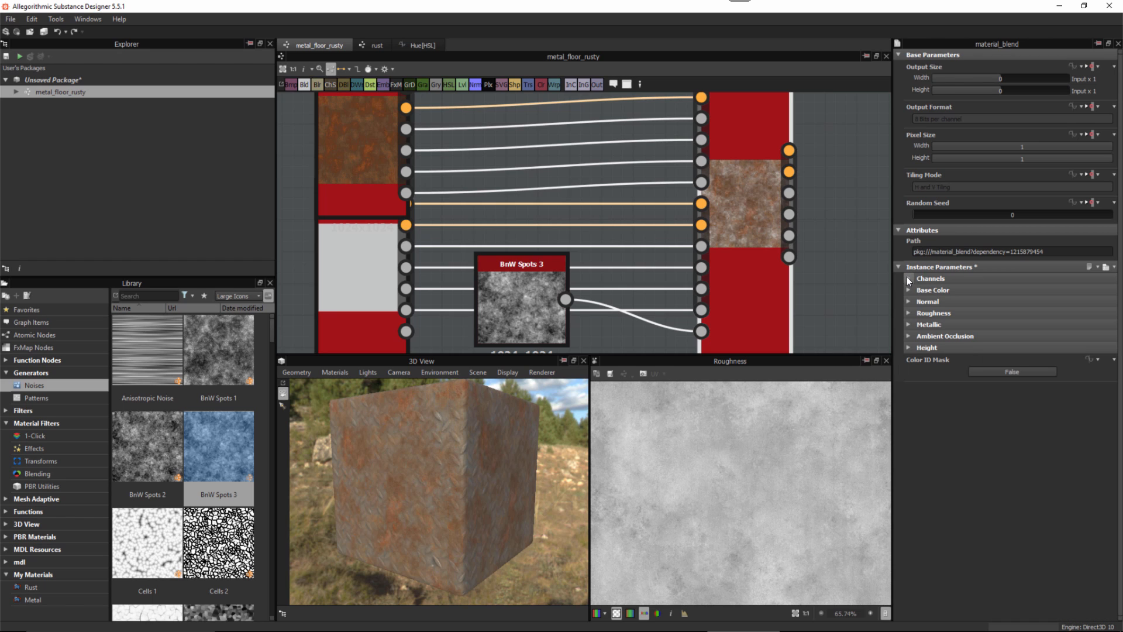
{"action": "left_click", "coordinate": [910, 290]}
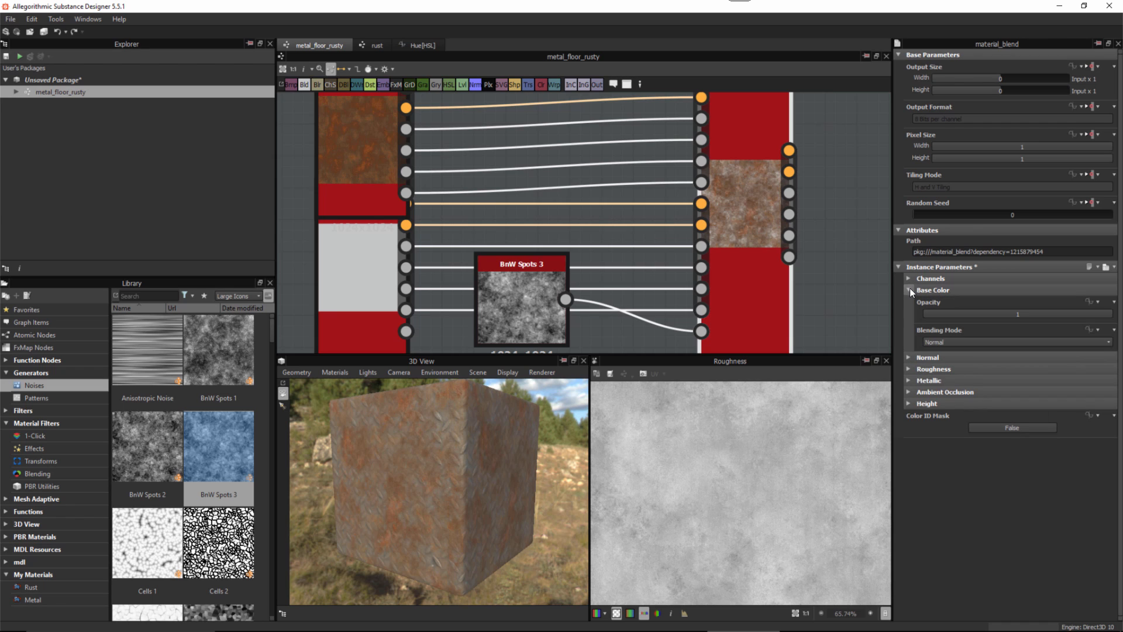
{"action": "left_click", "coordinate": [908, 357]}
{"action": "left_click", "coordinate": [908, 357]}
{"action": "left_click", "coordinate": [909, 291]}
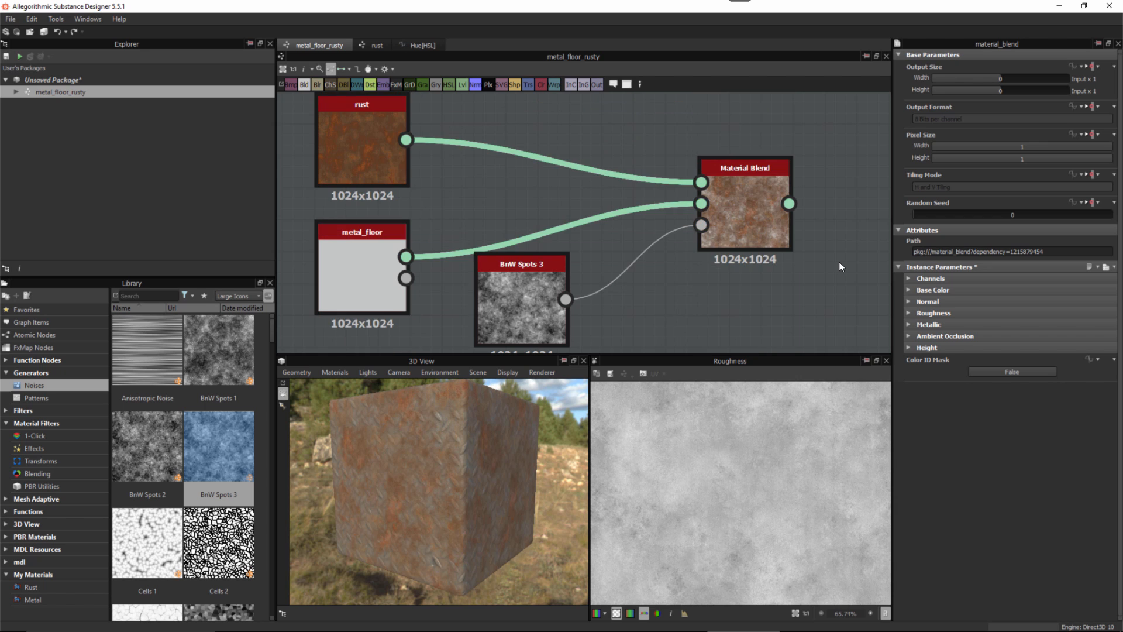
Step: Move rust and metal_floor farther from the Material Blend and place BnW Spots 3 lower between them
{"action": "scroll", "coordinate": [736, 281], "scroll_direction": "down", "scroll_amount": 3}
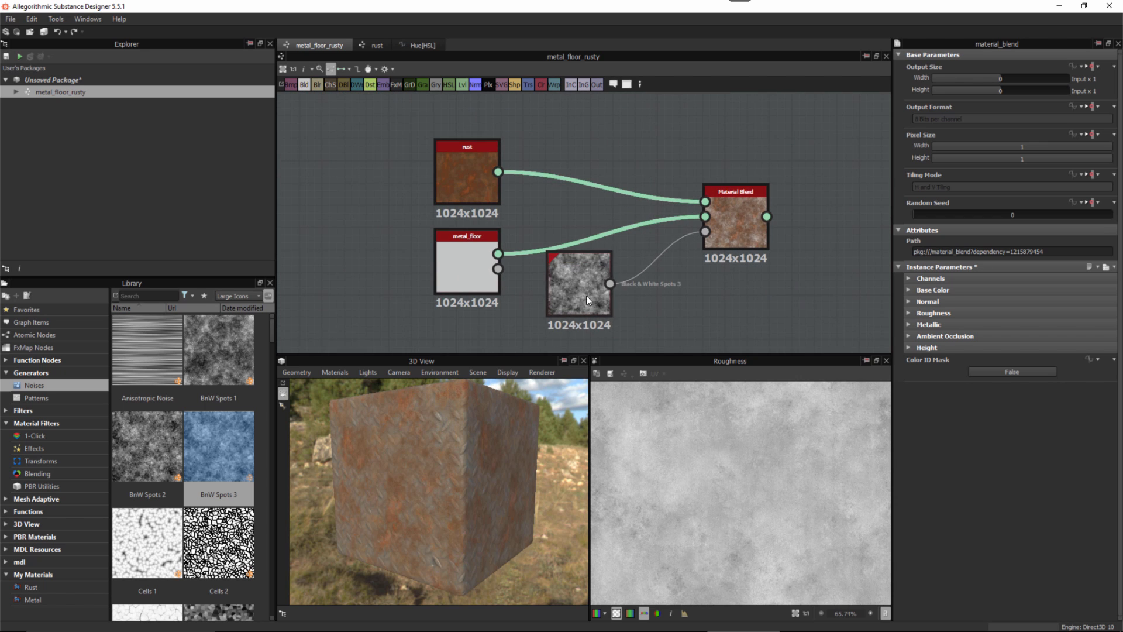
{"action": "left_click_drag", "start_coordinate": [378, 199], "coordinate": [402, 263]}
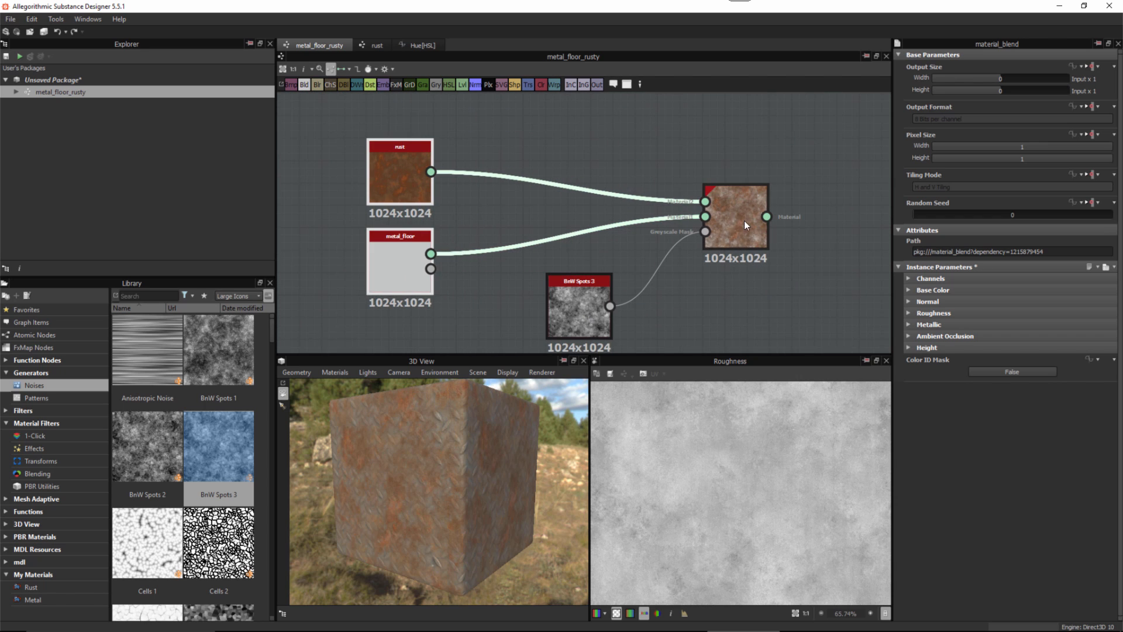
{"action": "left_click_drag", "start_coordinate": [744, 220], "coordinate": [756, 221]}
{"action": "middle_click_drag", "start_coordinate": [732, 286], "coordinate": [705, 253]}
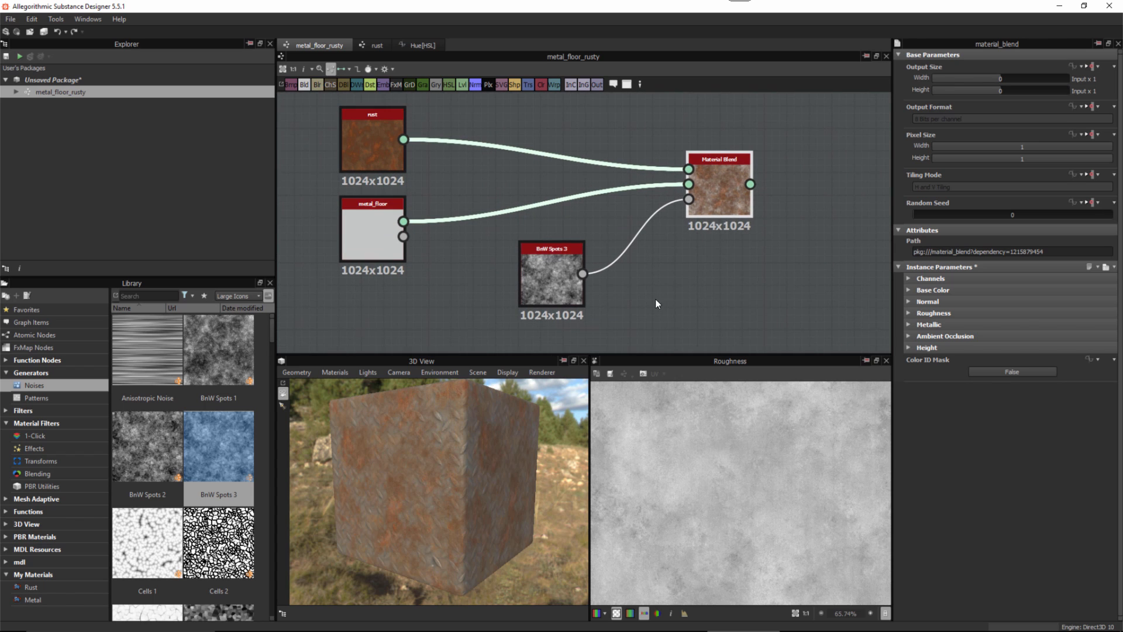
{"action": "left_click_drag", "start_coordinate": [543, 279], "coordinate": [518, 284]}
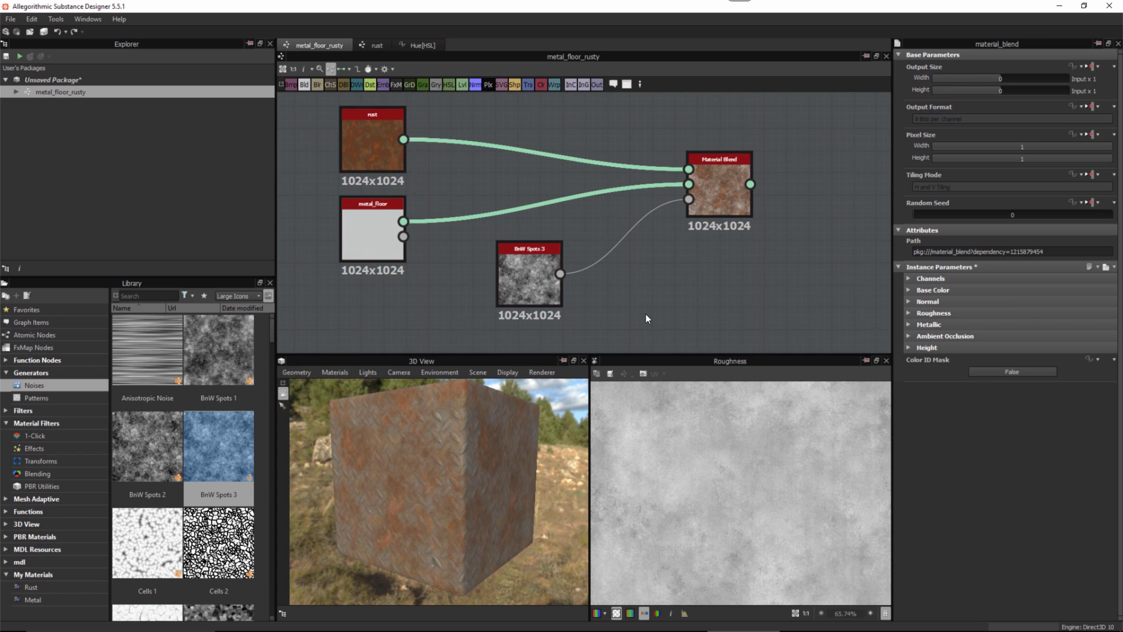
Step: View the BnW Spots 3 noise in the 2D view and compare it with the rust distribution on the preview cube
{"action": "left_click", "coordinate": [522, 269]}
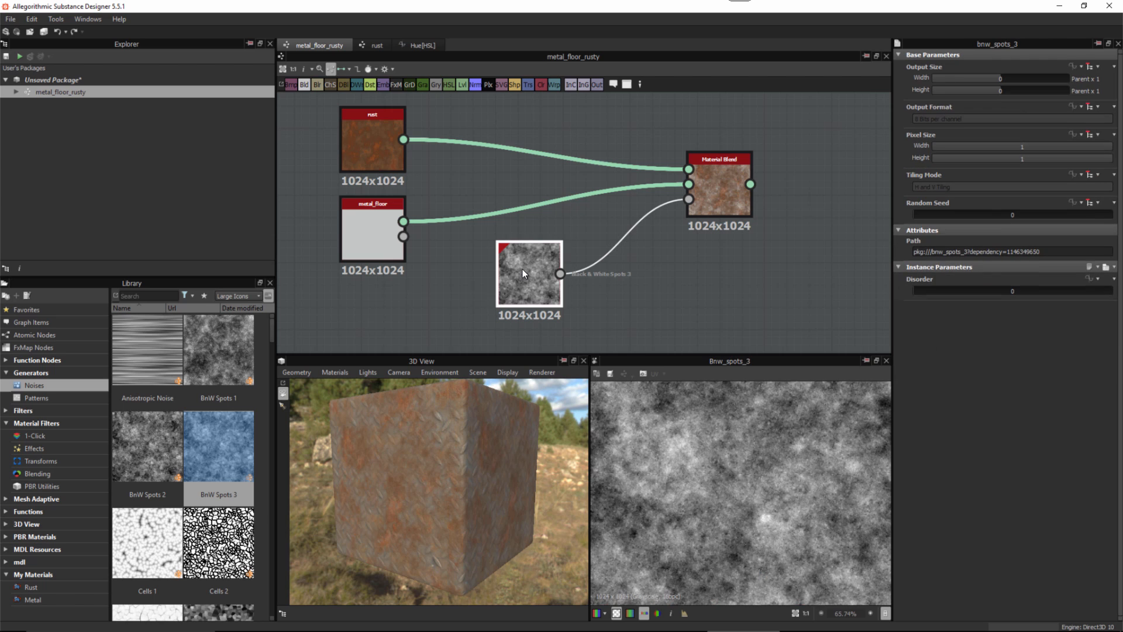
{"action": "scroll", "coordinate": [768, 496], "scroll_direction": "down", "scroll_amount": 2}
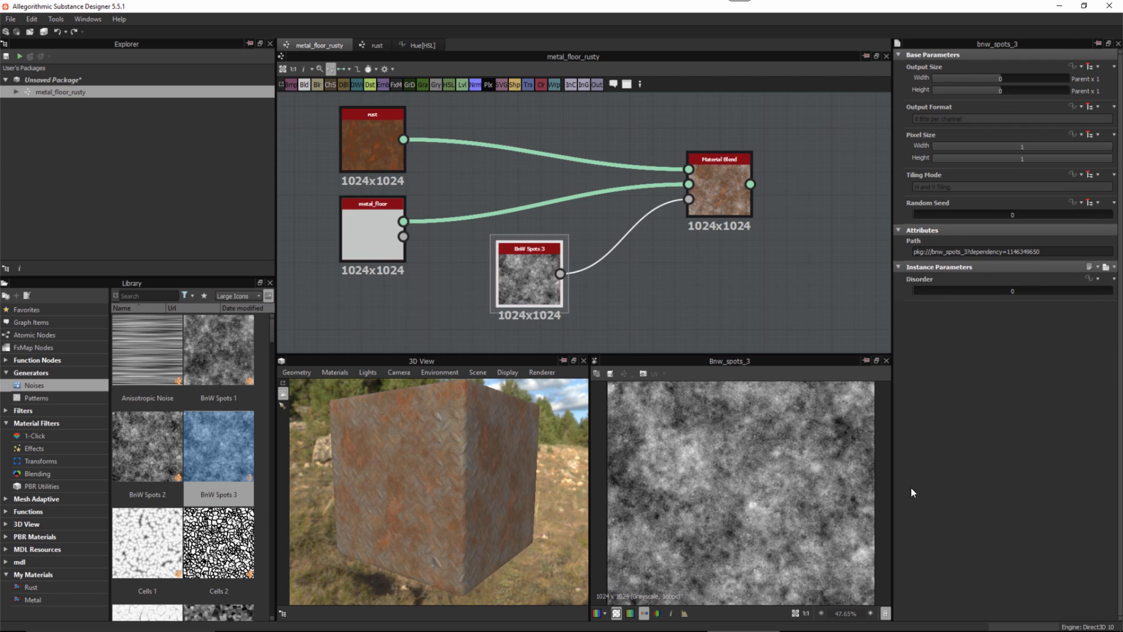
{"action": "right_click_drag", "start_coordinate": [454, 447], "coordinate": [485, 519]}
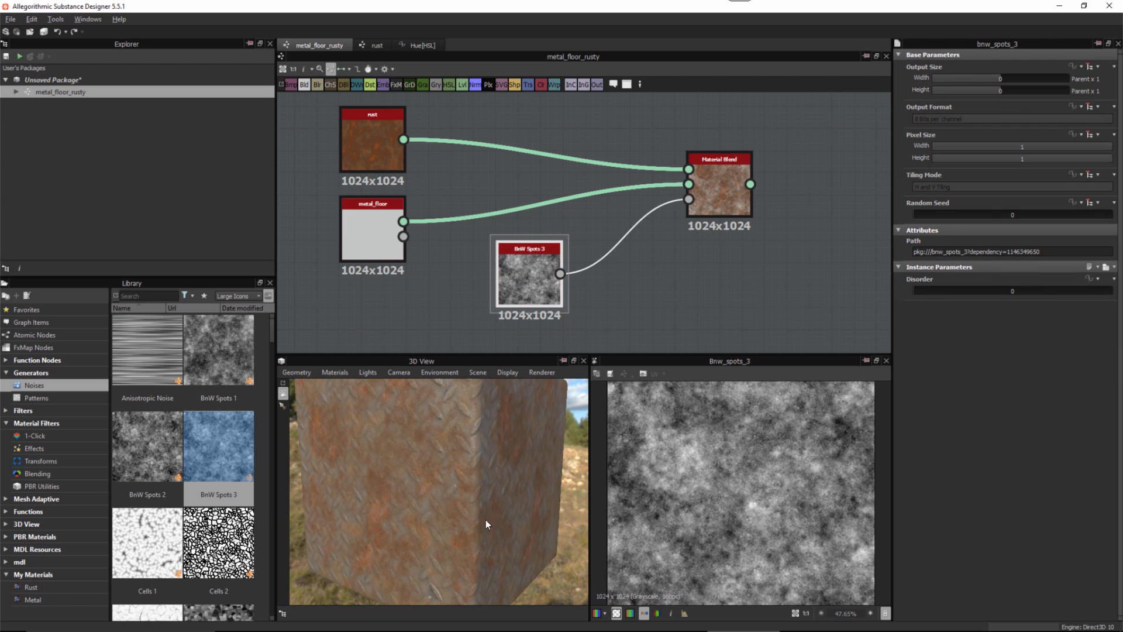
{"action": "left_click_drag", "start_coordinate": [485, 520], "coordinate": [488, 454]}
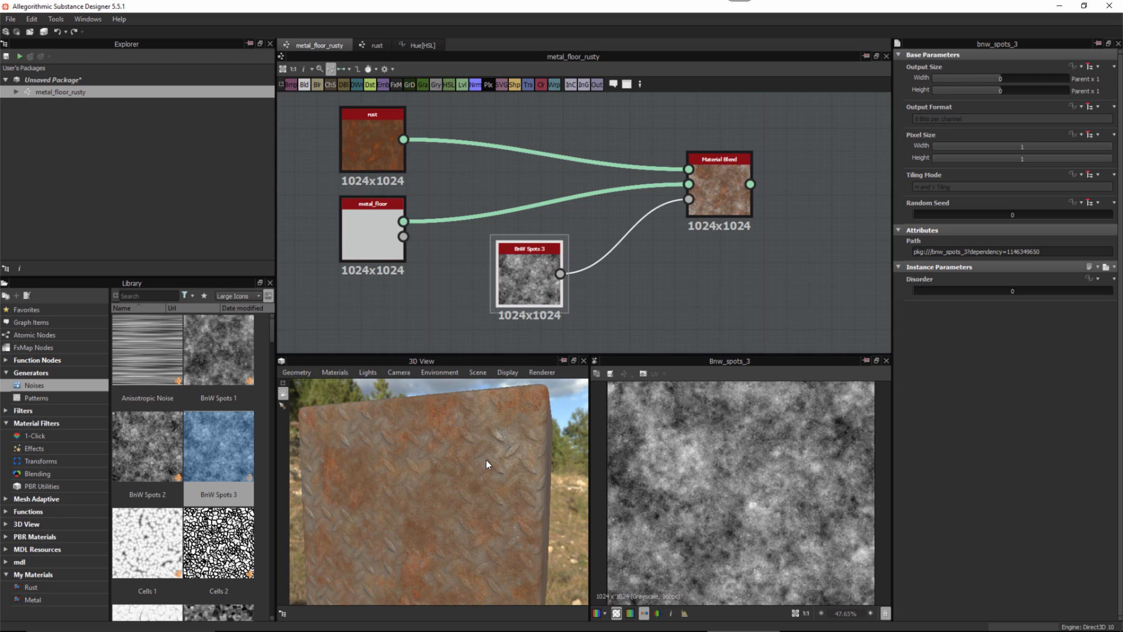
Step: Make room beside BnW Spots 3, insert a Histogram Scan between it and the Material Blend's Greyscale Mask, and inspect the preview cube
{"action": "left_click_drag", "start_coordinate": [531, 252], "coordinate": [509, 253]}
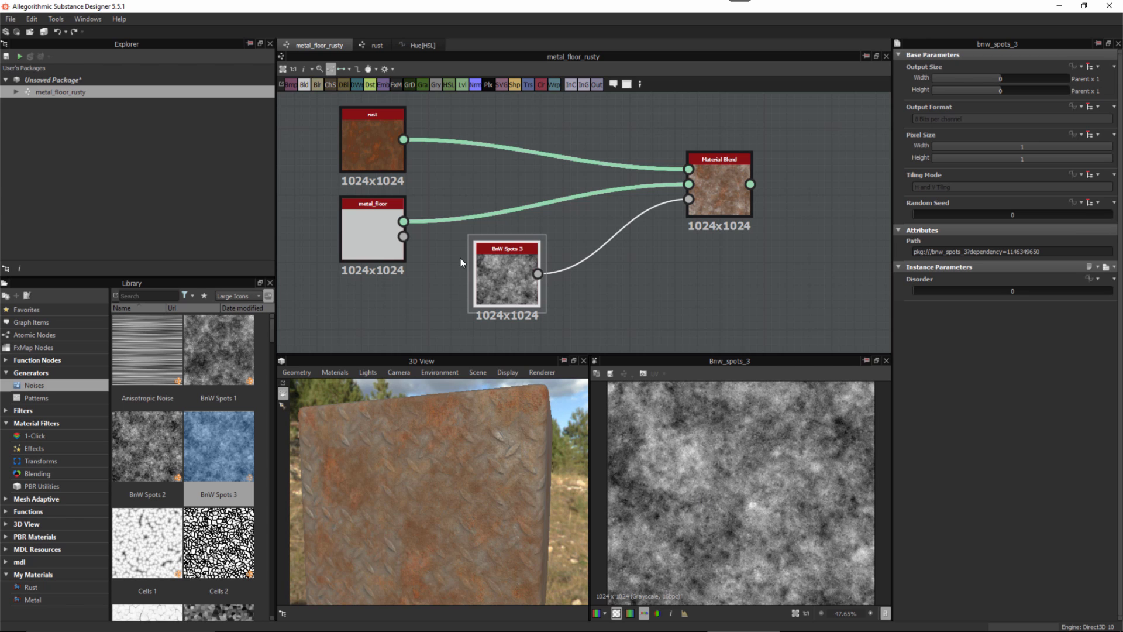
{"action": "left_click", "coordinate": [696, 286]}
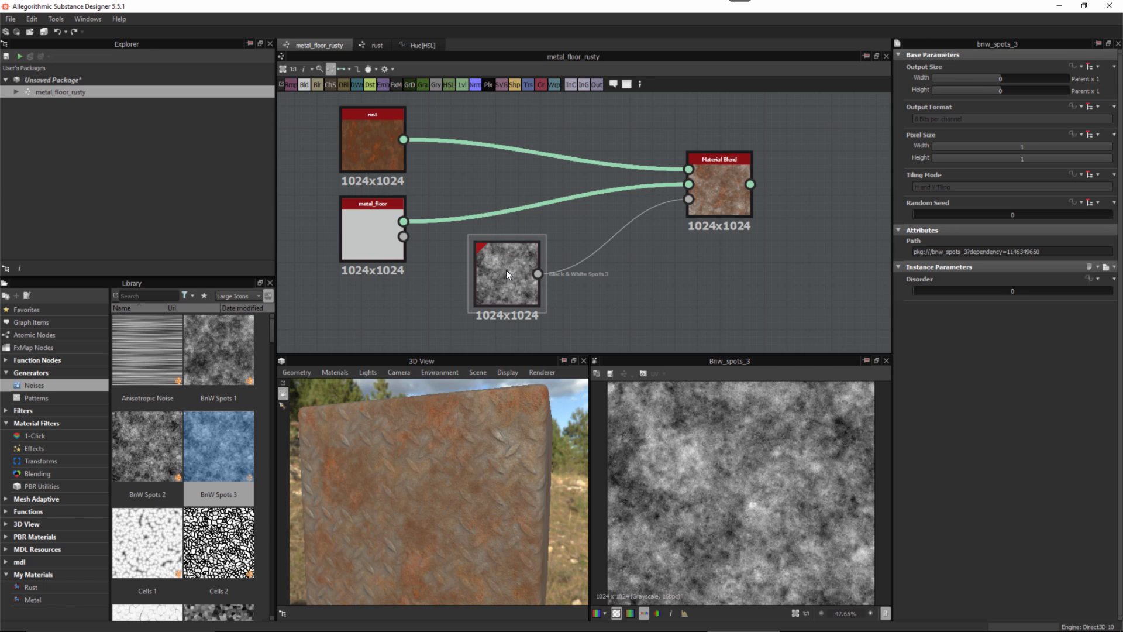
{"action": "left_click_drag", "start_coordinate": [506, 269], "coordinate": [516, 272]}
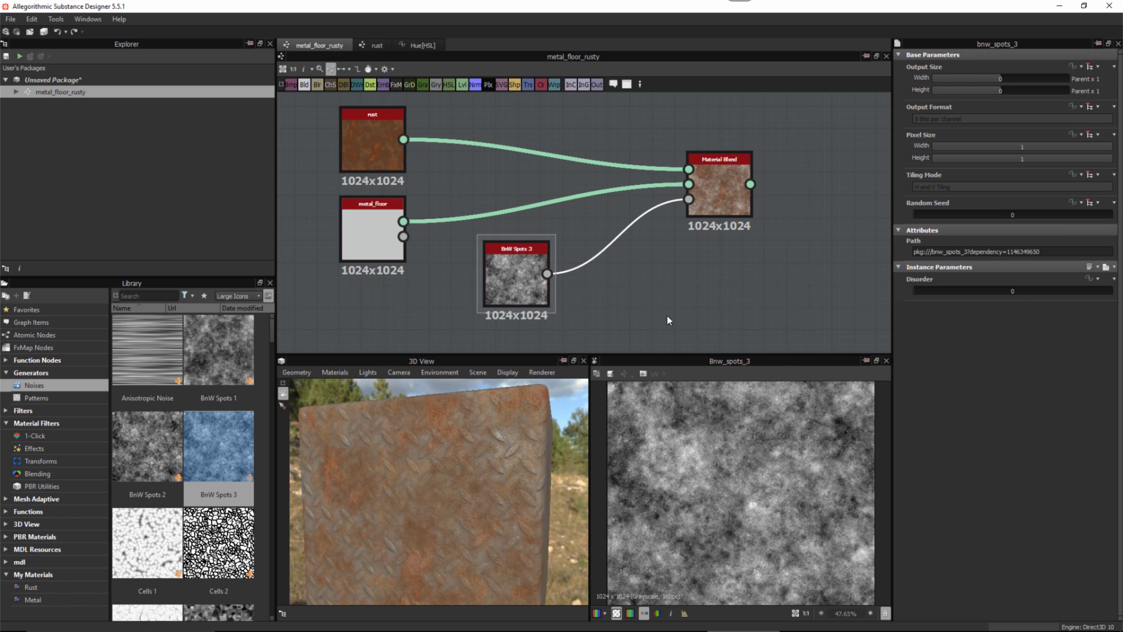
{"action": "key", "text": "space"}
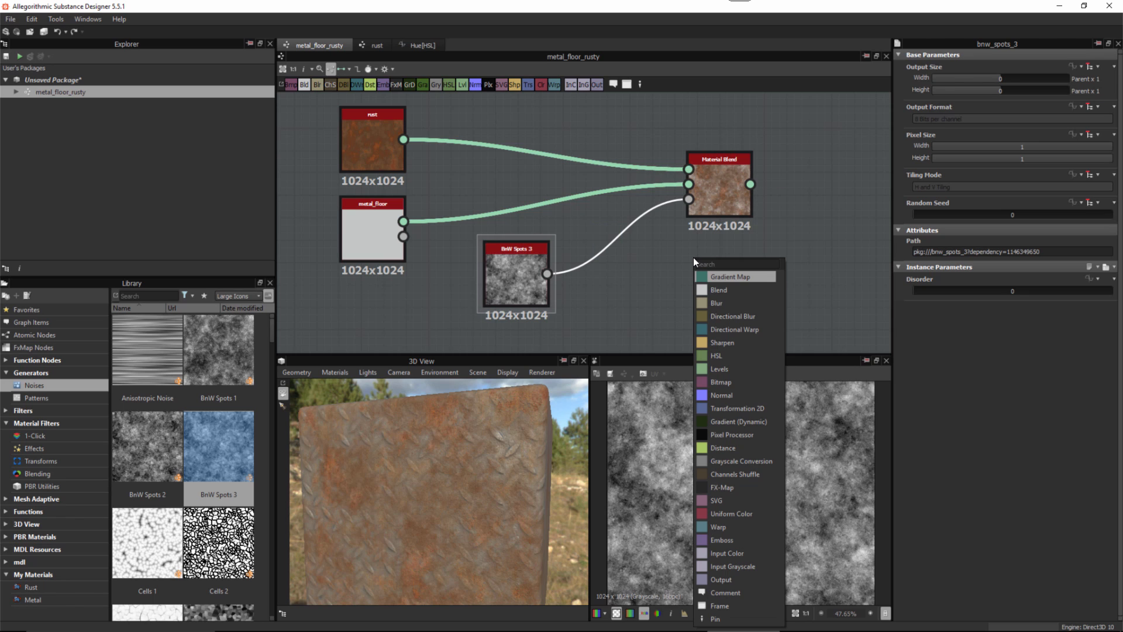
{"action": "type", "text": "hist"}
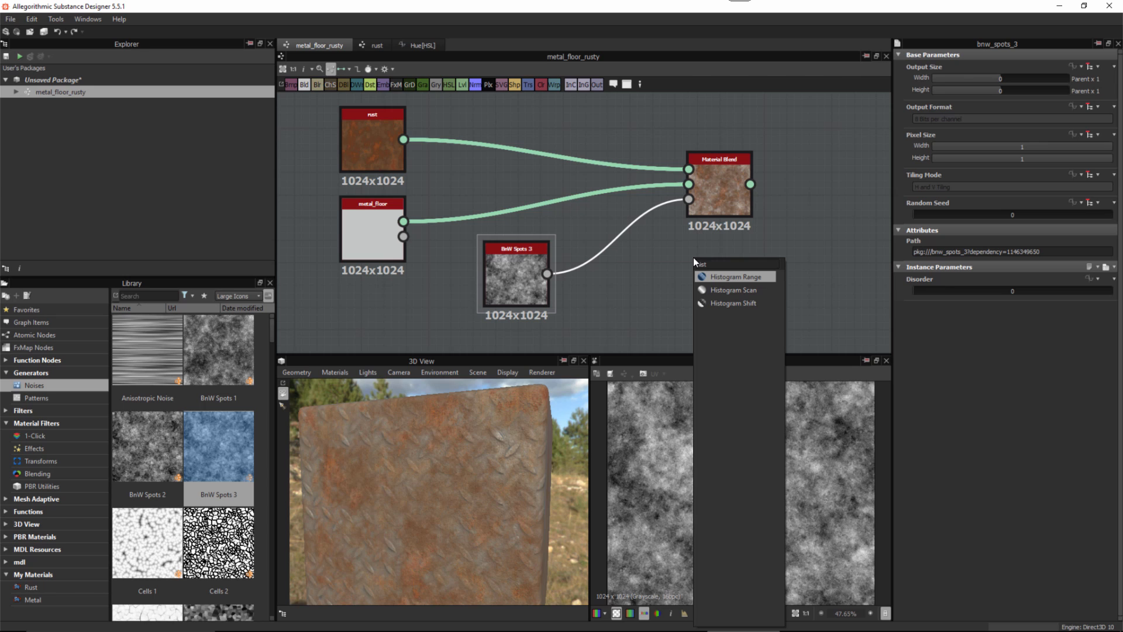
{"action": "left_click", "coordinate": [734, 292]}
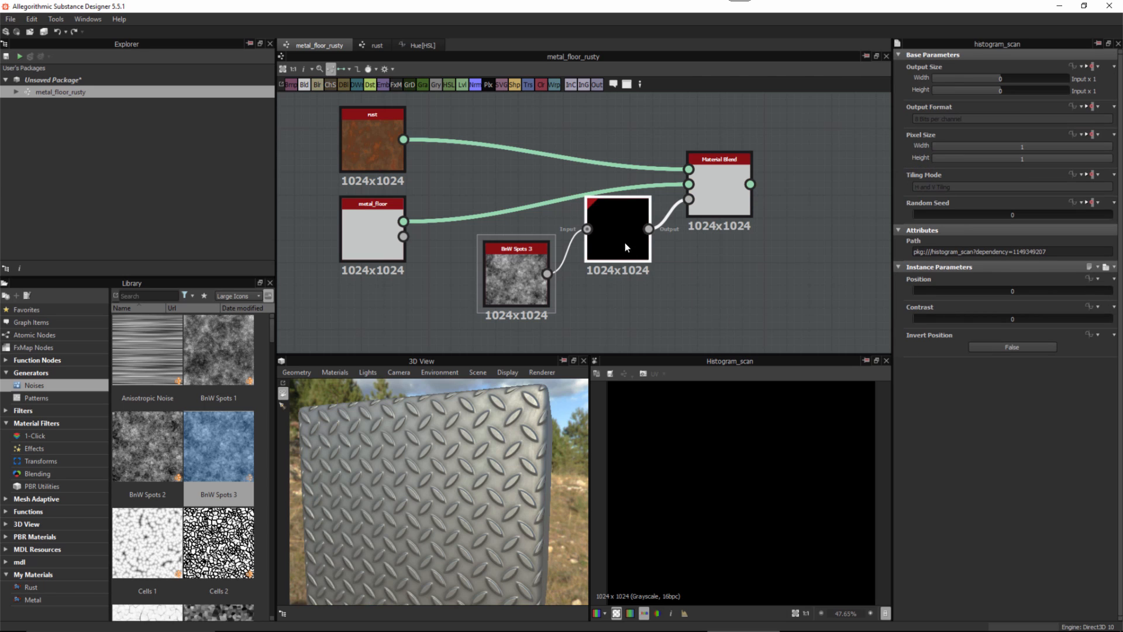
{"action": "left_click_drag", "start_coordinate": [625, 242], "coordinate": [622, 258]}
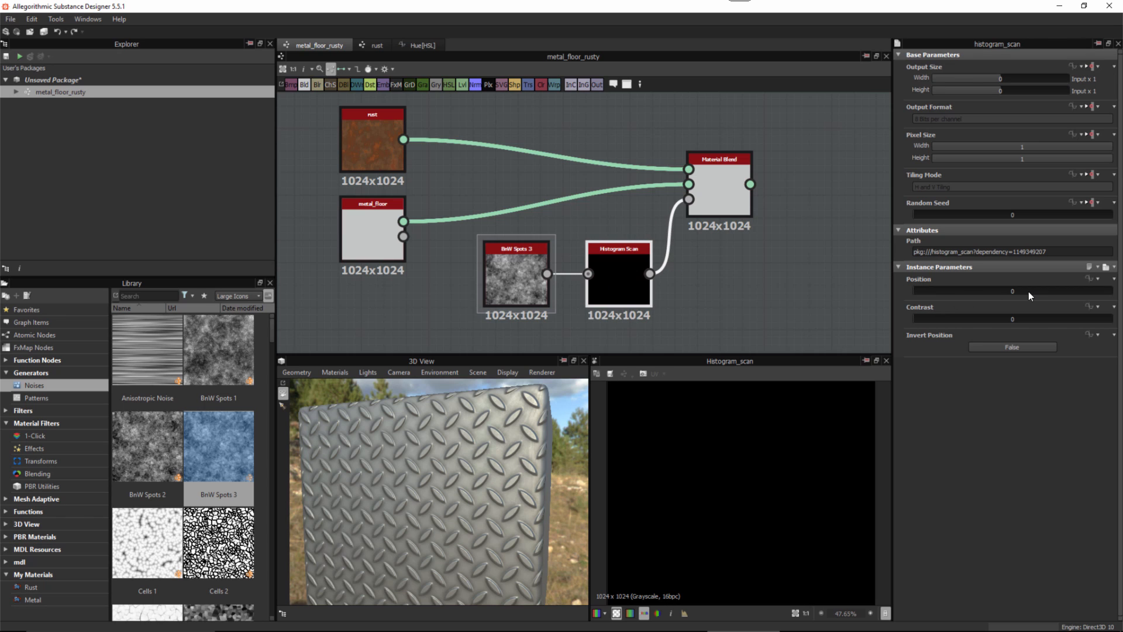
{"action": "right_click_drag", "start_coordinate": [485, 496], "coordinate": [481, 501], "text": "alt"}
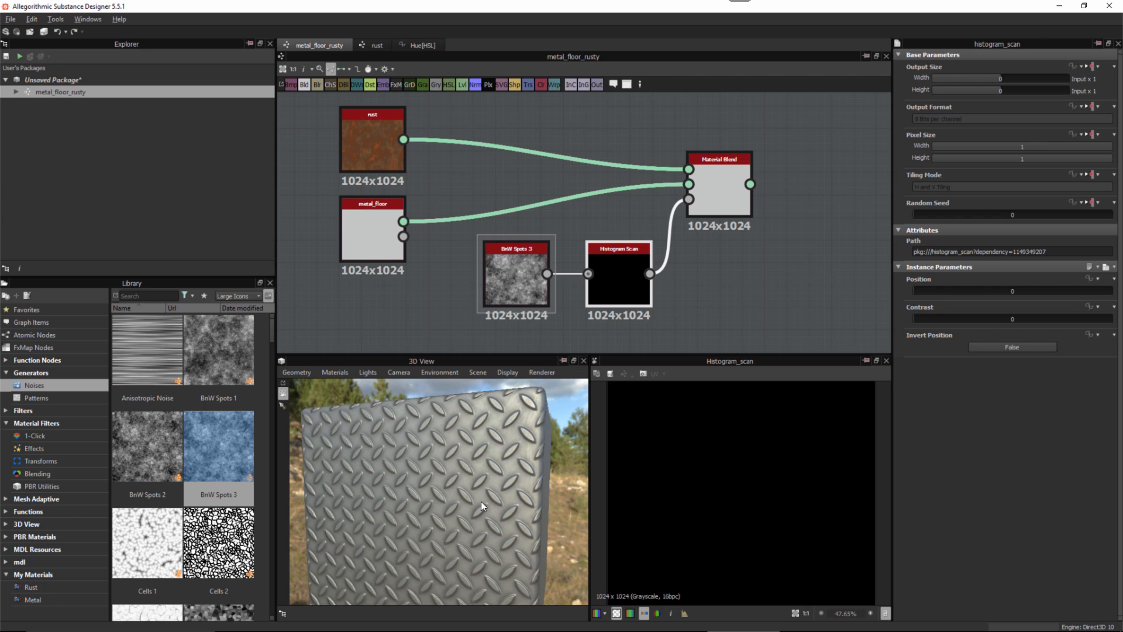
{"action": "left_click_drag", "start_coordinate": [481, 500], "coordinate": [457, 501], "text": "alt"}
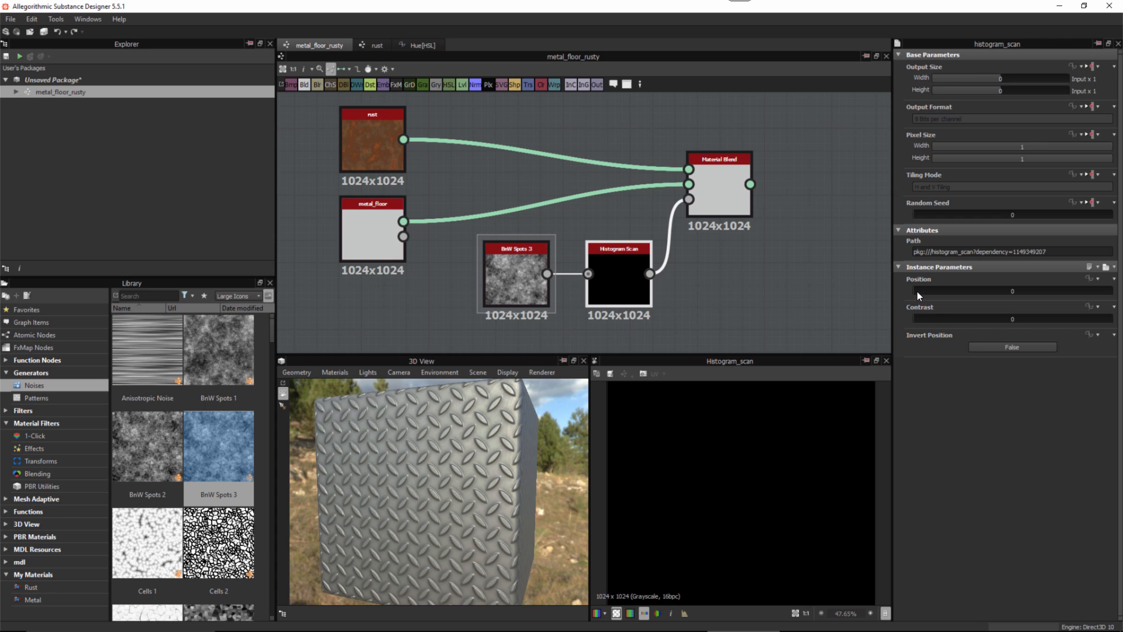
Step: Test the Histogram Scan's Position at 1 and 0, set it to 0.45, and move the Material Blend slightly farther from its inputs
{"action": "left_click_drag", "start_coordinate": [921, 291], "coordinate": [1117, 299]}
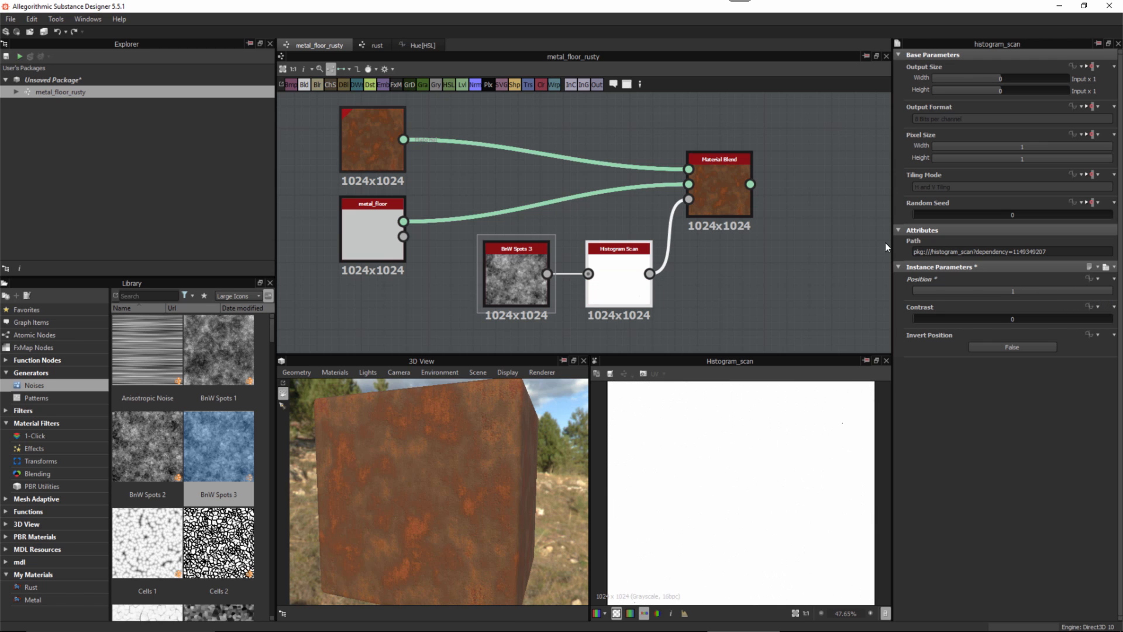
{"action": "left_click_drag", "start_coordinate": [923, 290], "coordinate": [907, 288]}
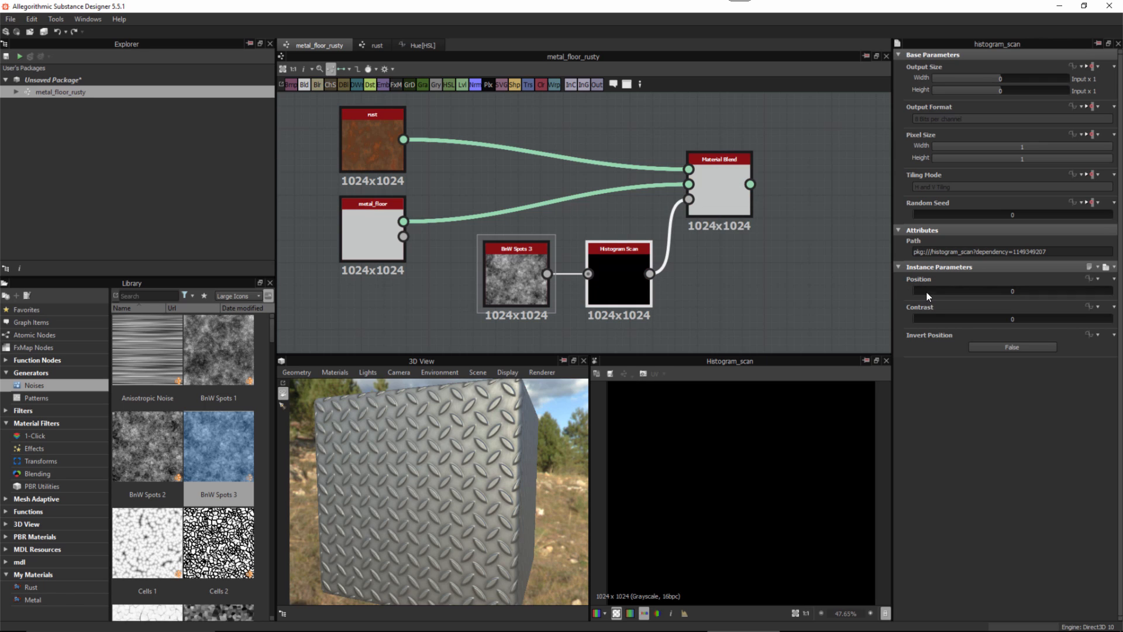
{"action": "left_click_drag", "start_coordinate": [922, 293], "coordinate": [1002, 296]}
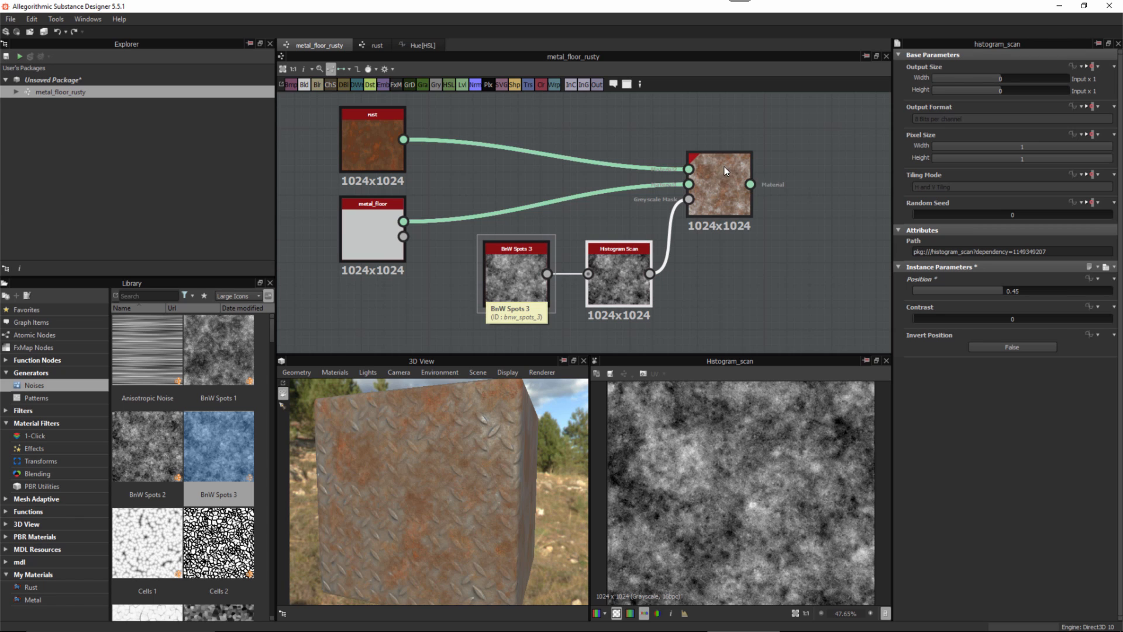
{"action": "left_click_drag", "start_coordinate": [724, 166], "coordinate": [735, 176]}
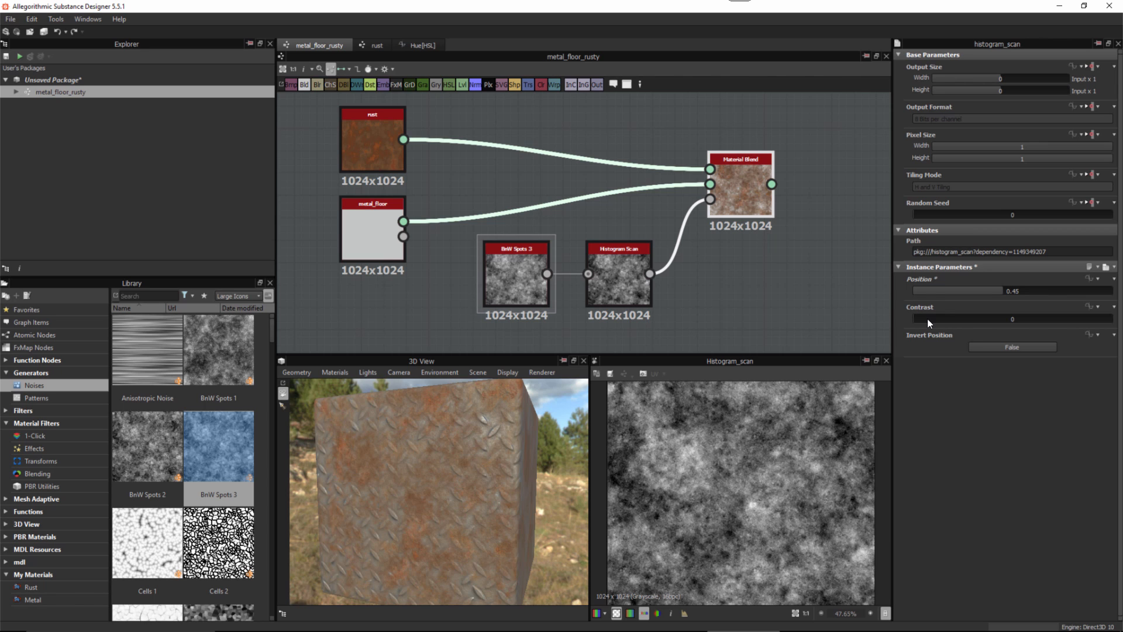
Step: Set the Histogram Scan's Contrast to 0.81 and its Position to 0.49, checking the rust coverage on the preview cube
{"action": "left_click_drag", "start_coordinate": [928, 318], "coordinate": [1074, 321]}
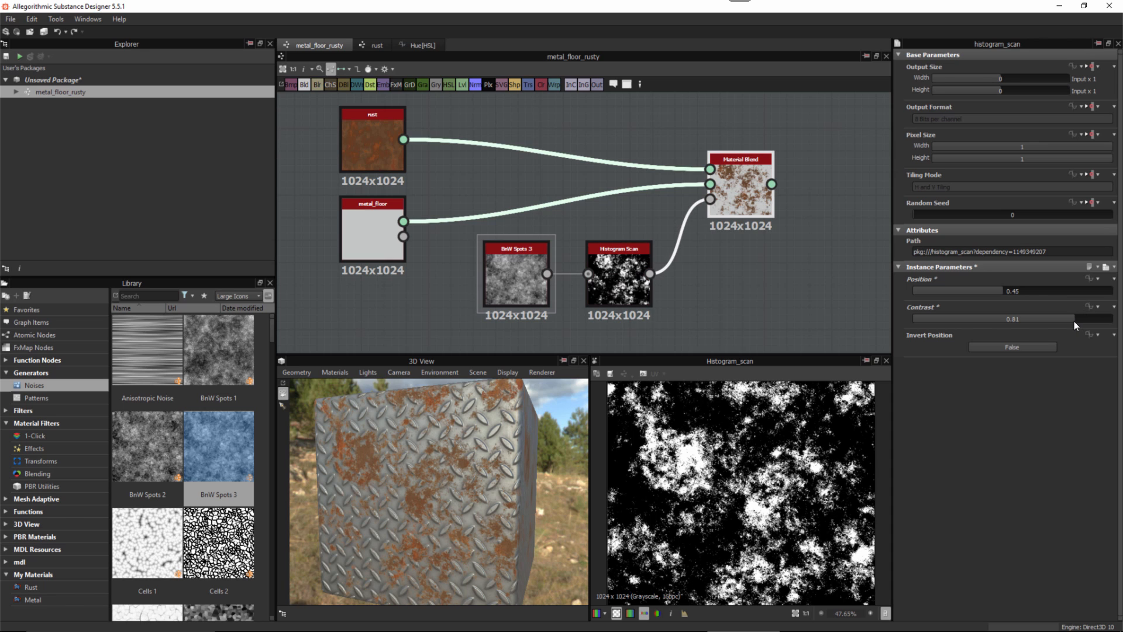
{"action": "left_click_drag", "start_coordinate": [454, 480], "coordinate": [454, 479], "text": "alt"}
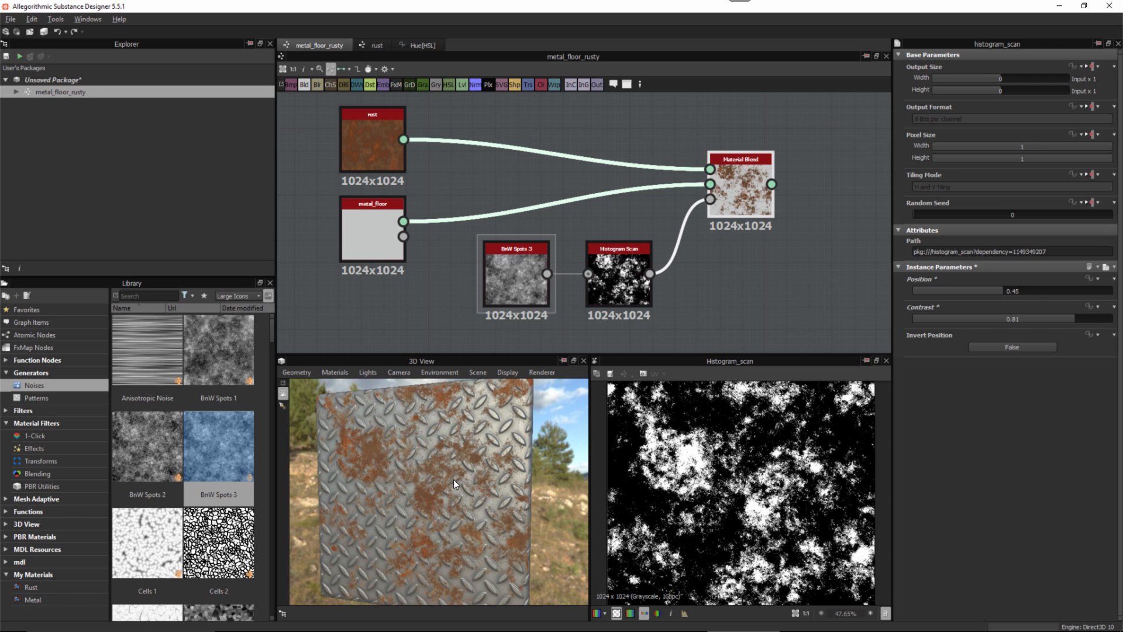
{"action": "left_click_drag", "start_coordinate": [981, 290], "coordinate": [1015, 298]}
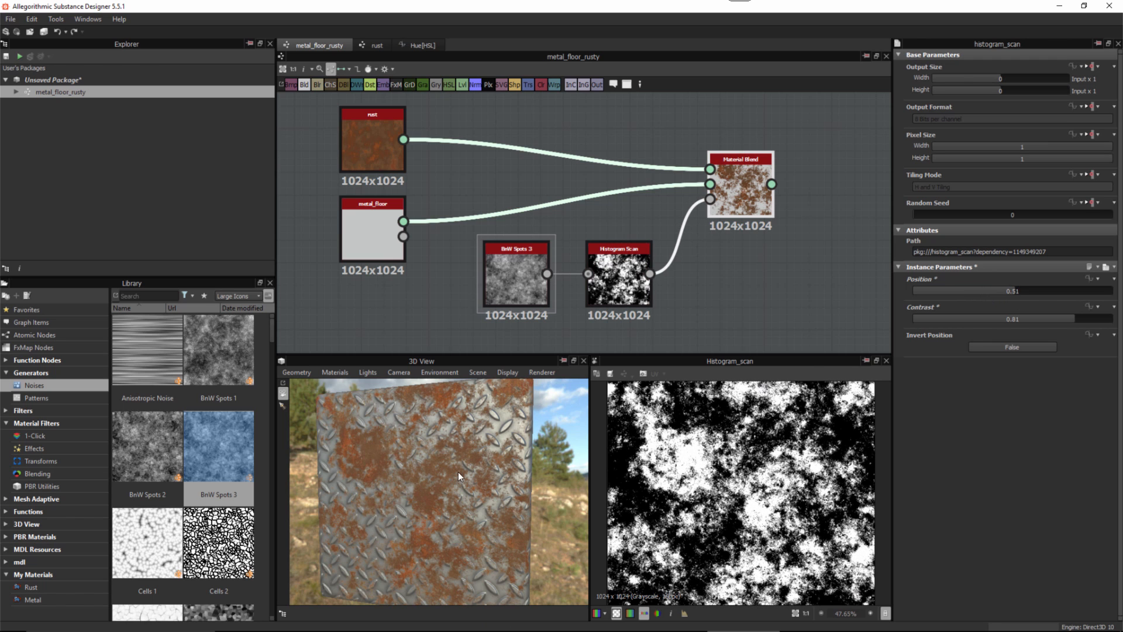
{"action": "mouse_move", "coordinate": [458, 471]}
{"action": "left_mouse_down"}
{"action": "mouse_move", "coordinate": [471, 456]}
{"action": "mouse_move", "coordinate": [449, 479]}
{"action": "mouse_move", "coordinate": [448, 469]}
{"action": "left_mouse_up"}
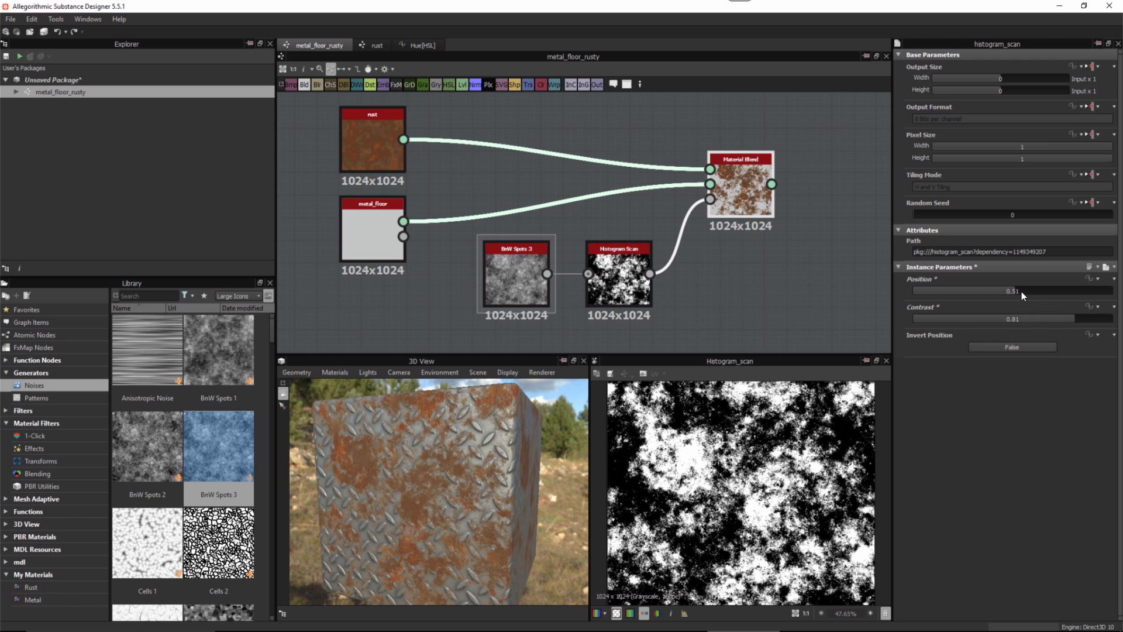
{"action": "mouse_move", "coordinate": [1021, 292]}
{"action": "left_mouse_down"}
{"action": "mouse_move", "coordinate": [1045, 290]}
{"action": "mouse_move", "coordinate": [999, 290]}
{"action": "mouse_move", "coordinate": [1010, 294]}
{"action": "left_mouse_up"}
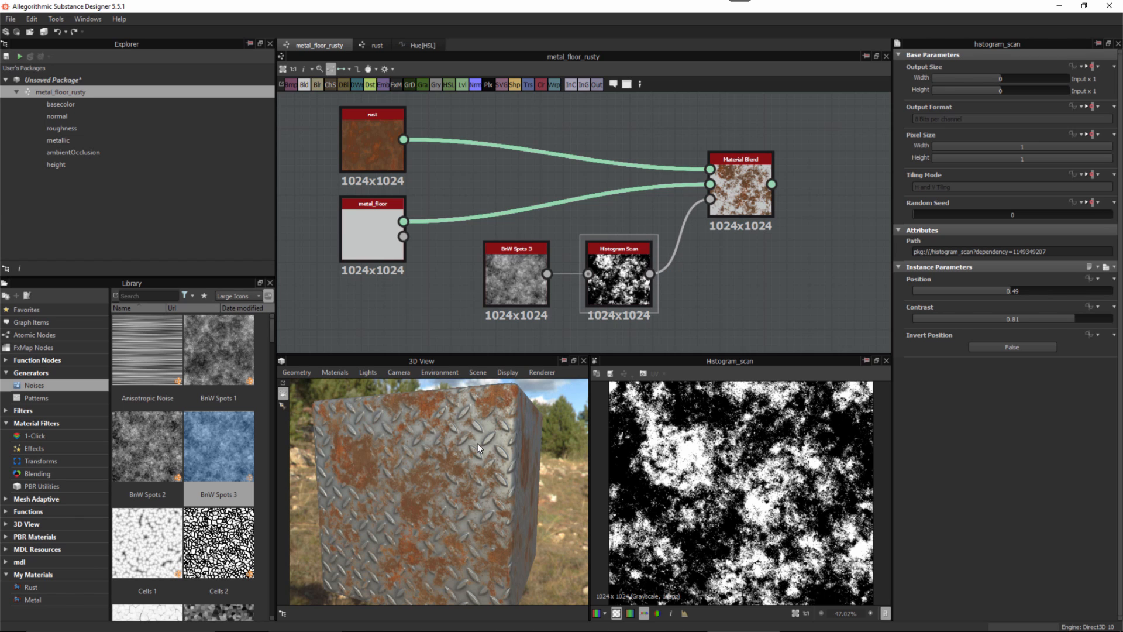
Step: Examine the rust distribution on the preview cube up close and view metal_floor's Mask output in the 2D view
{"action": "left_click_drag", "start_coordinate": [477, 444], "coordinate": [472, 463]}
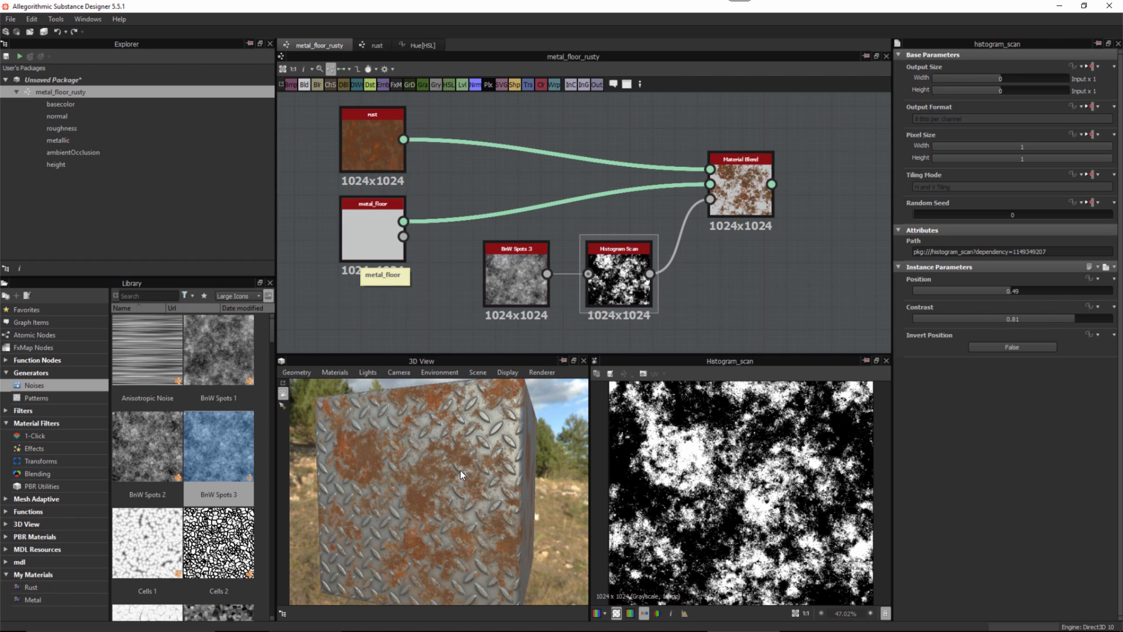
{"action": "left_click_drag", "start_coordinate": [471, 469], "coordinate": [504, 500]}
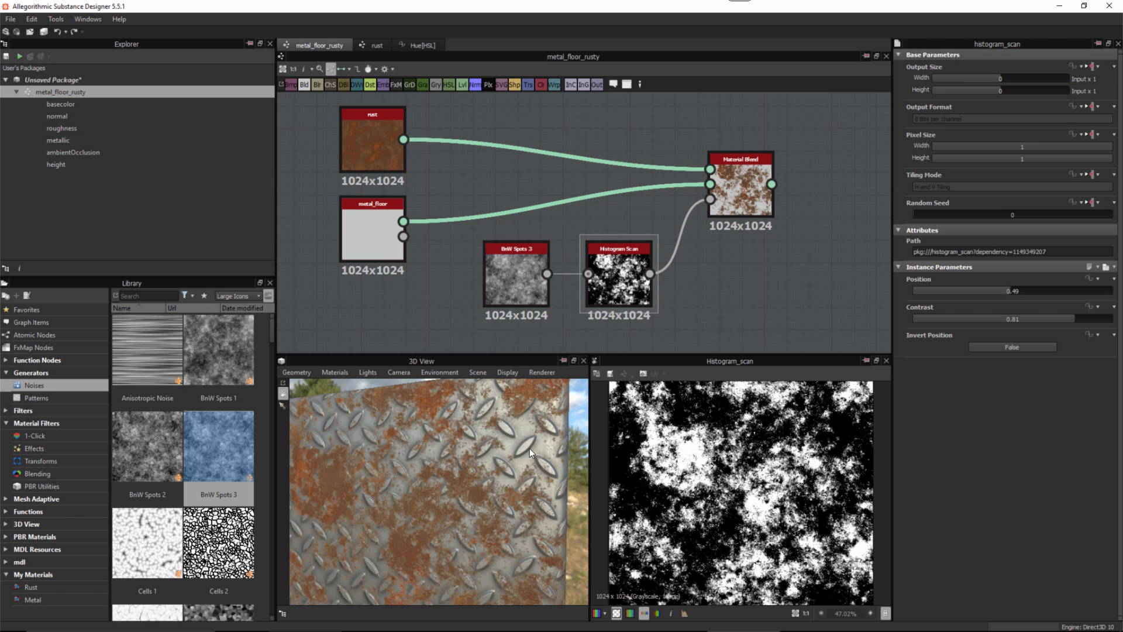
{"action": "left_click_drag", "start_coordinate": [535, 488], "coordinate": [507, 490]}
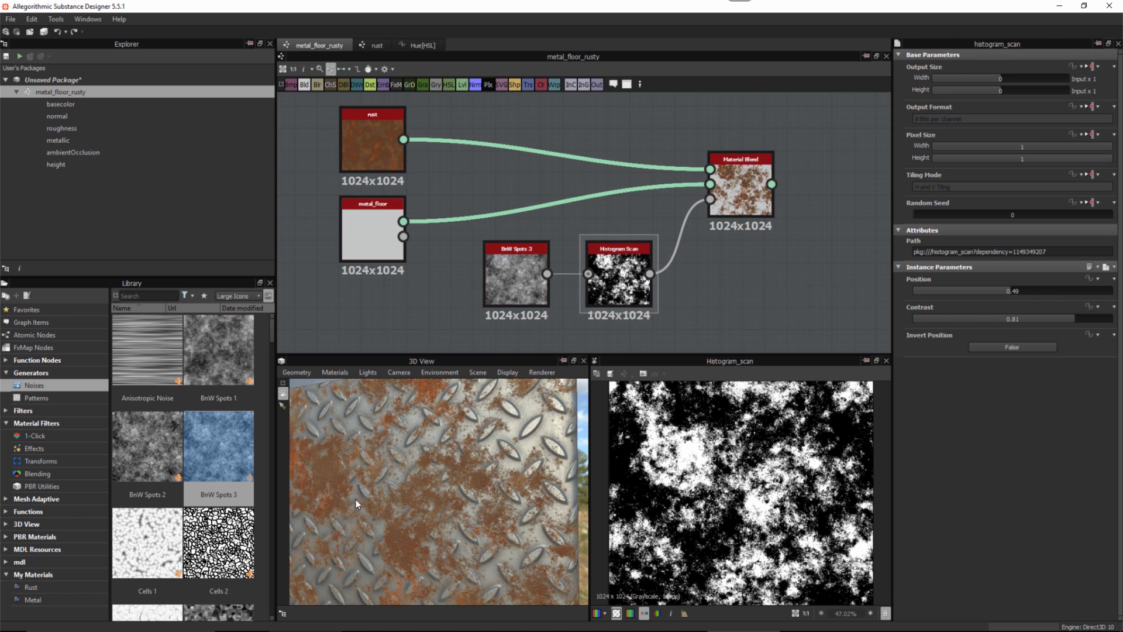
{"action": "left_click_drag", "start_coordinate": [479, 477], "coordinate": [479, 476]}
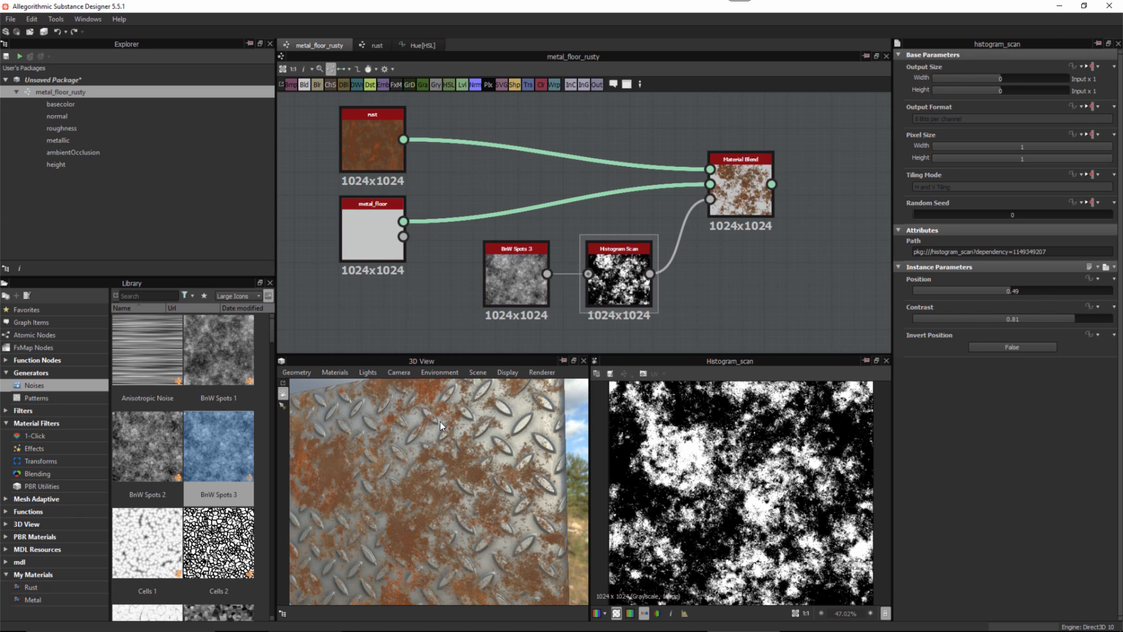
{"action": "double_click", "coordinate": [403, 237]}
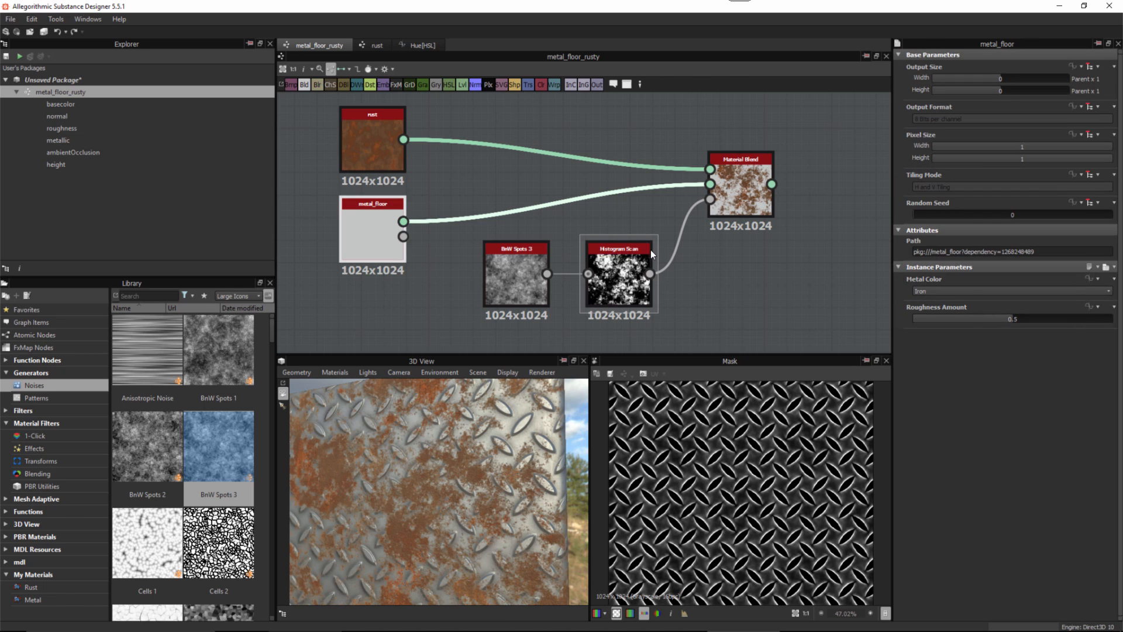
Step: Move BnW Spots 3 and Histogram Scan lower, and add a Blend node in the space between them and metal_floor
{"action": "scroll", "coordinate": [693, 279], "scroll_direction": "down", "scroll_amount": 2}
{"action": "middle_click_drag", "start_coordinate": [693, 279], "coordinate": [675, 227]}
{"action": "left_click_drag", "start_coordinate": [613, 227], "coordinate": [605, 279], "text": "ctrl"}
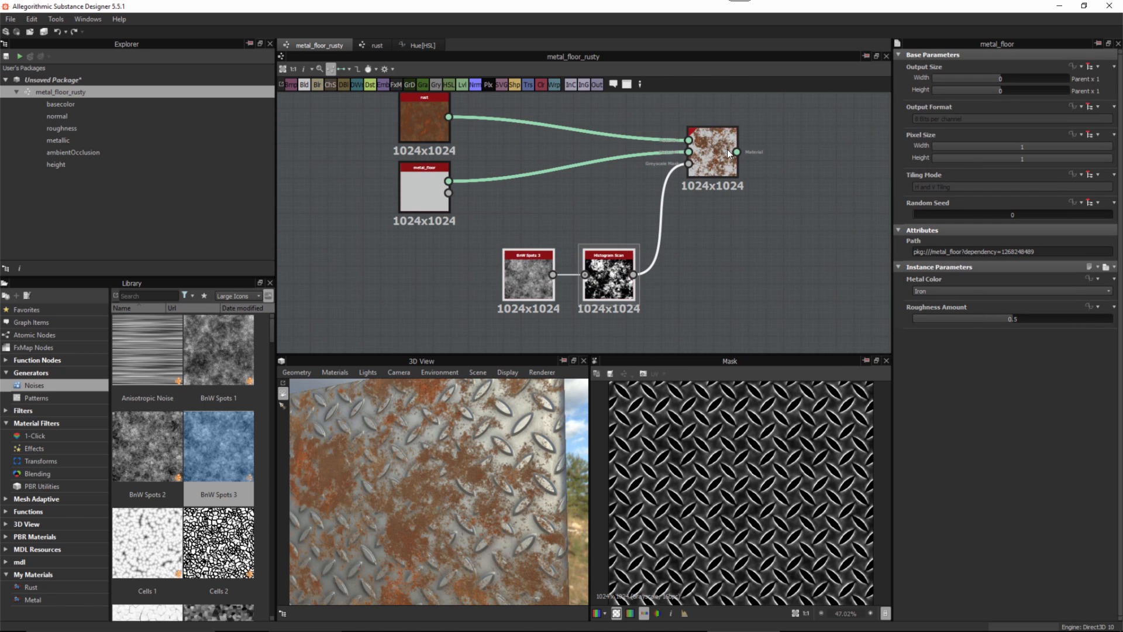
{"action": "left_click", "coordinate": [728, 153]}
{"action": "middle_click_drag", "start_coordinate": [600, 218], "coordinate": [546, 225]}
{"action": "scroll", "coordinate": [546, 225], "scroll_direction": "up", "scroll_amount": 1}
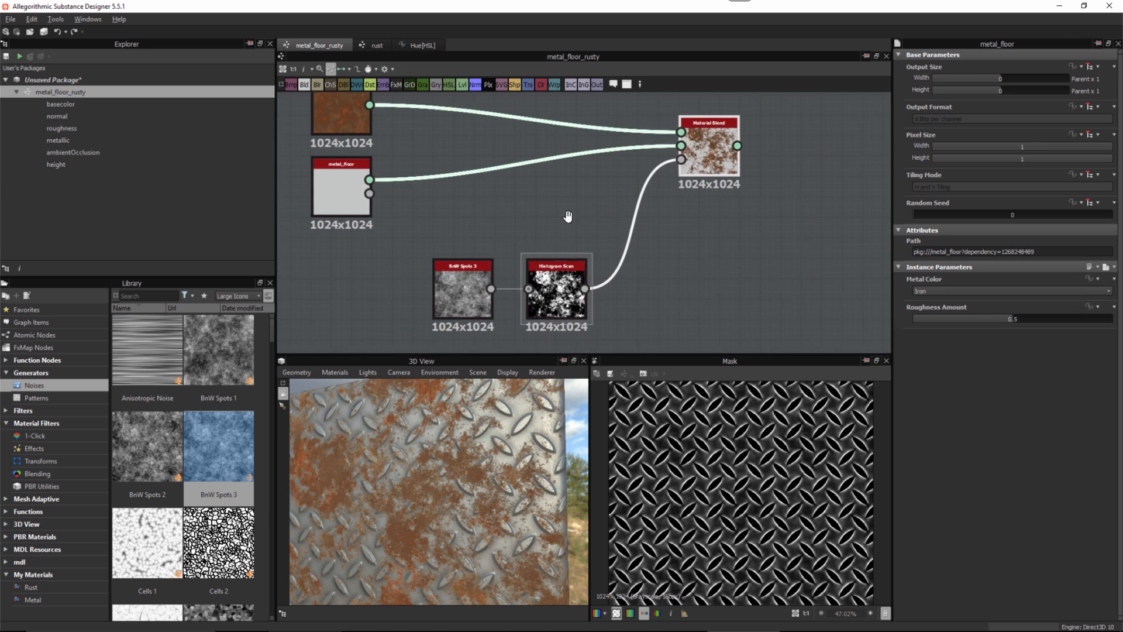
{"action": "key", "text": "space"}
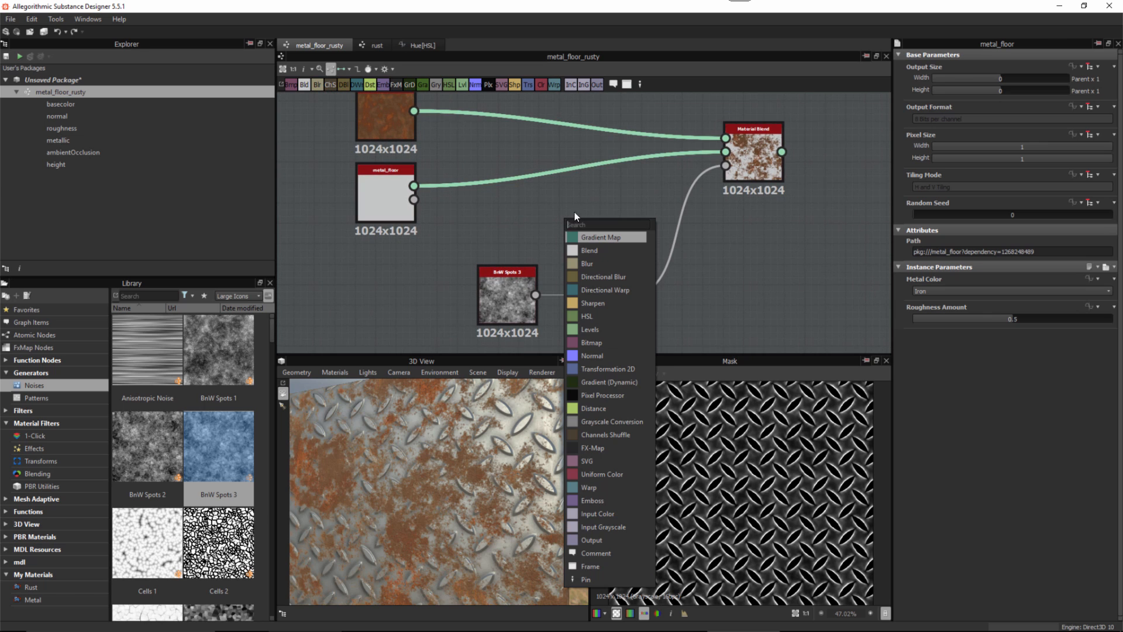
{"action": "left_click", "coordinate": [580, 250]}
{"action": "scroll", "coordinate": [531, 237], "scroll_direction": "up", "scroll_amount": 1}
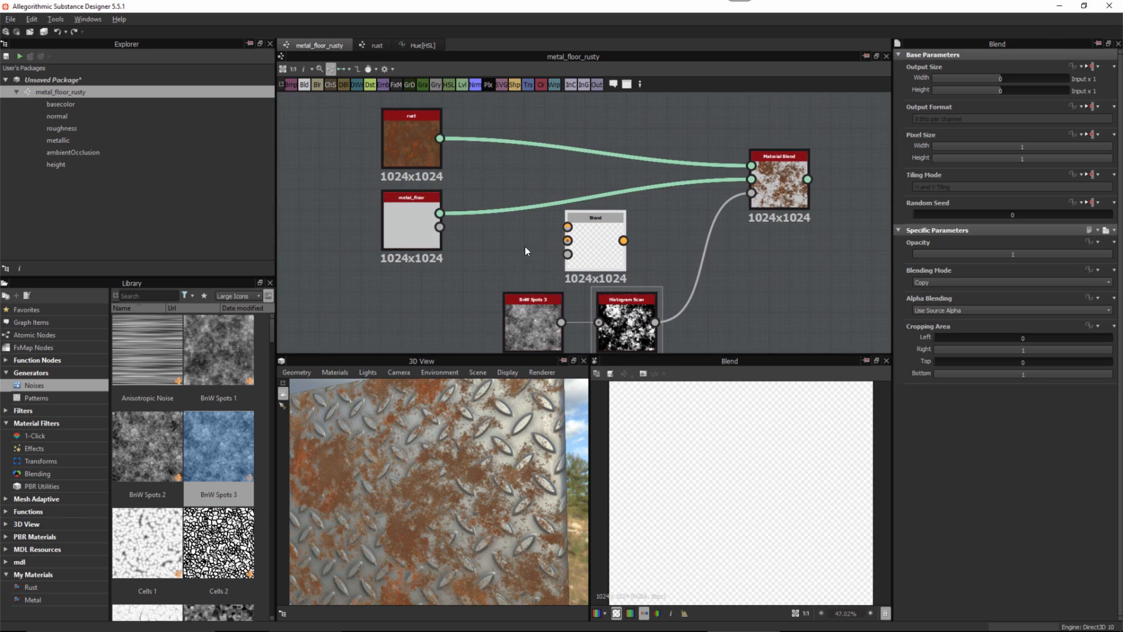
Step: Connect metal_floor's Mask to the Blend's Foreground and BnW Spots 3 to its Background, moving the Histogram Scan aside
{"action": "left_click_drag", "start_coordinate": [426, 225], "coordinate": [577, 225]}
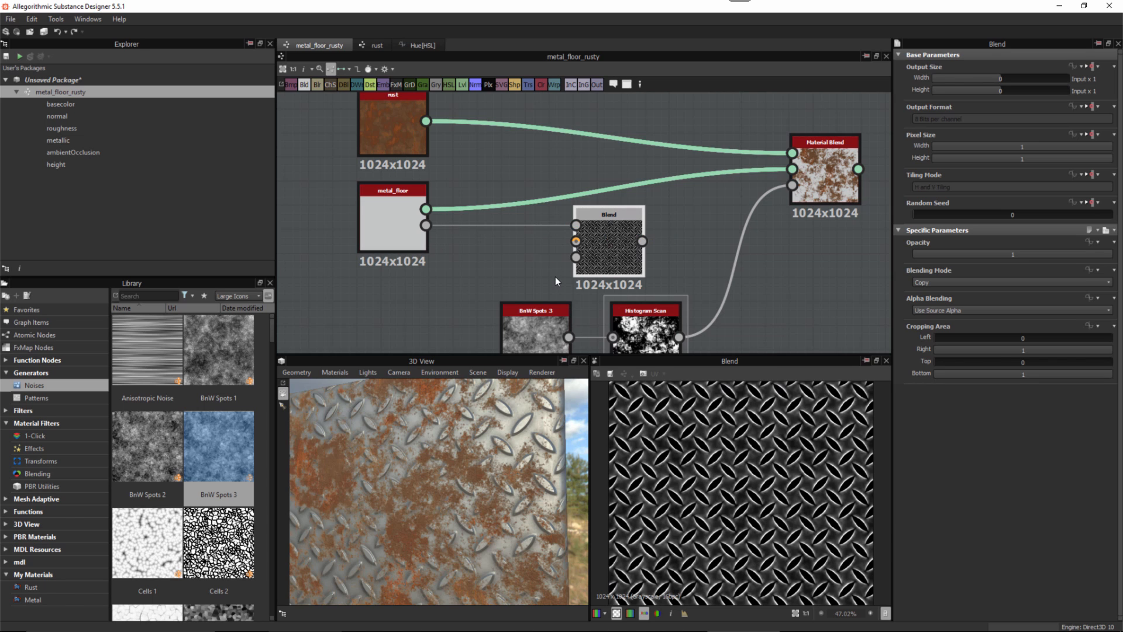
{"action": "left_click_drag", "start_coordinate": [675, 332], "coordinate": [831, 329]}
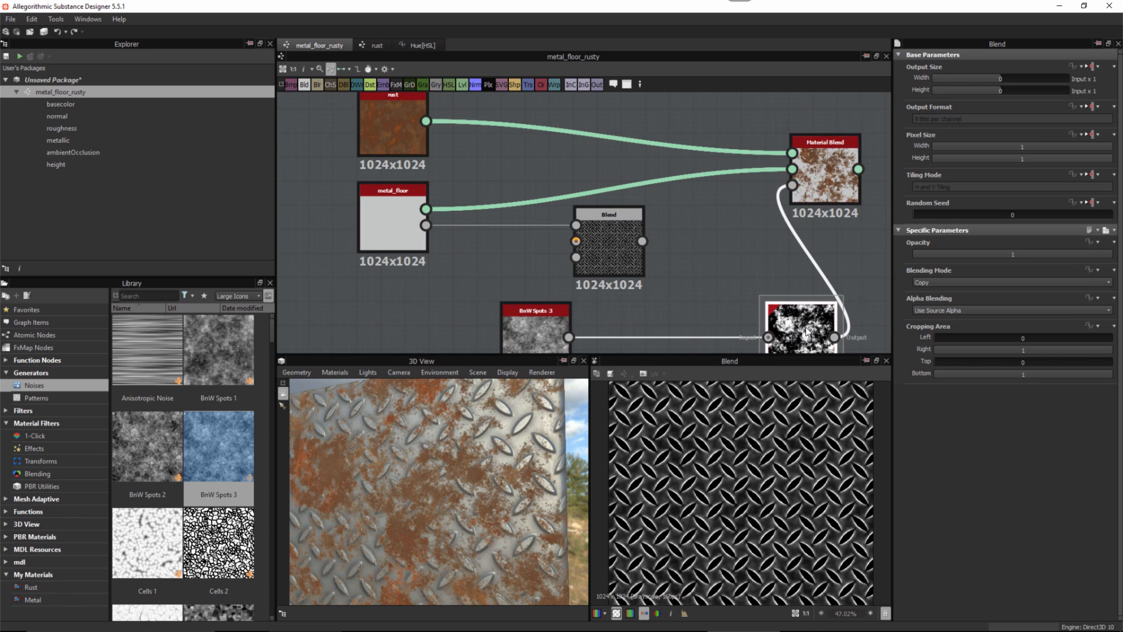
{"action": "left_click_drag", "start_coordinate": [506, 322], "coordinate": [623, 282]}
{"action": "middle_click_drag", "start_coordinate": [665, 260], "coordinate": [658, 214]}
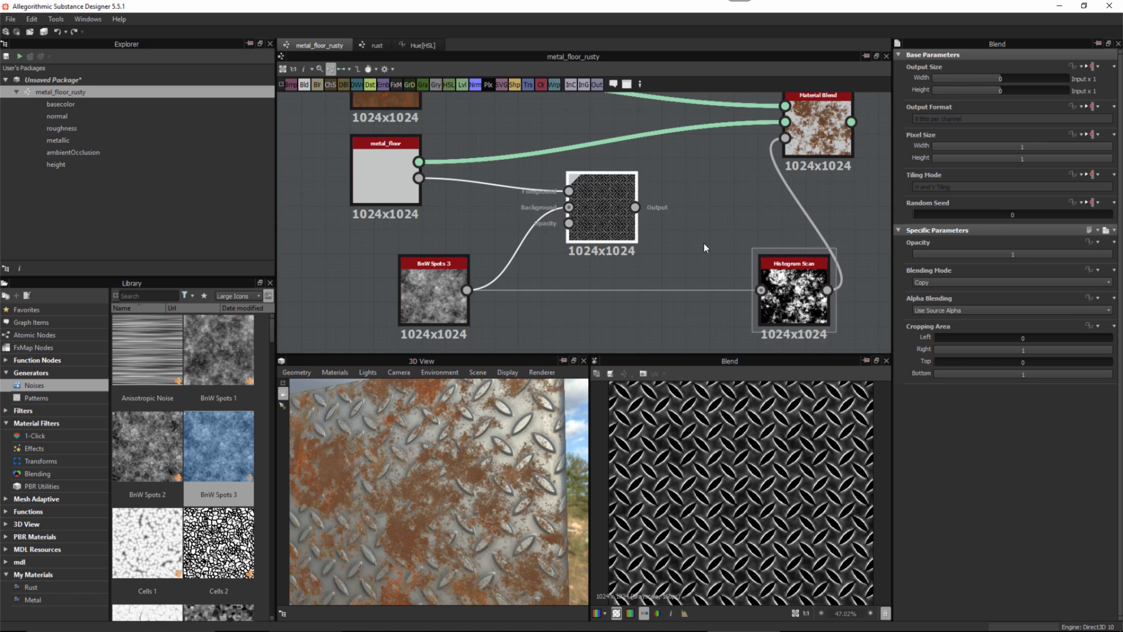
Step: Set the Blend's blending mode to Add Sub and its opacity to 0.56, checking the result in the 2D view
{"action": "left_click", "coordinate": [931, 282]}
{"action": "left_click", "coordinate": [931, 321]}
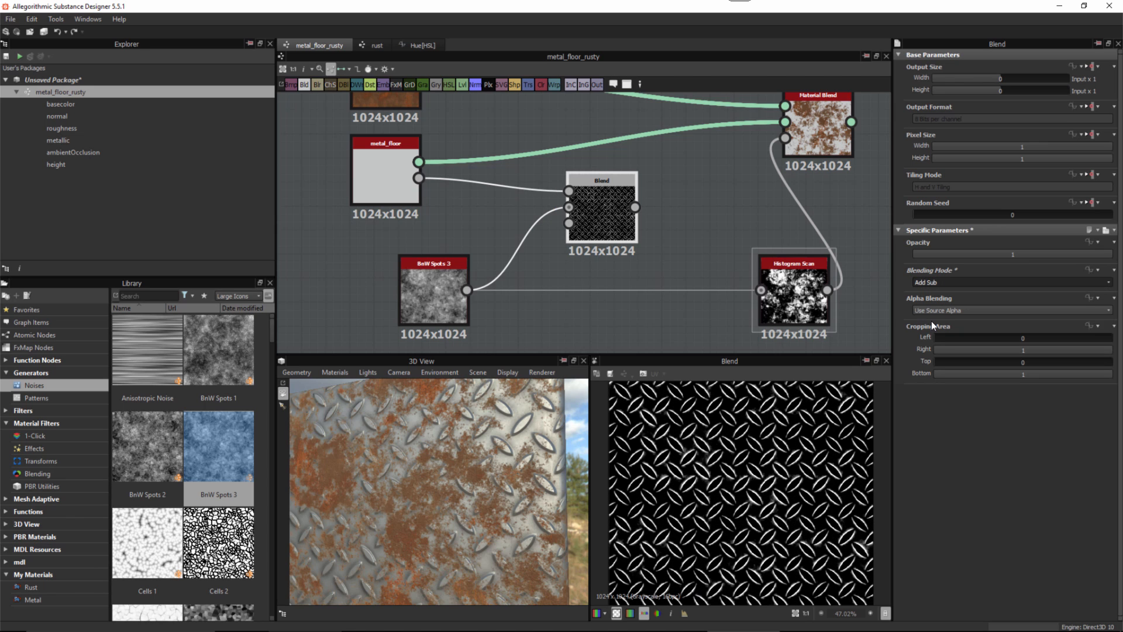
{"action": "scroll", "coordinate": [719, 480], "scroll_direction": "up", "scroll_amount": 3}
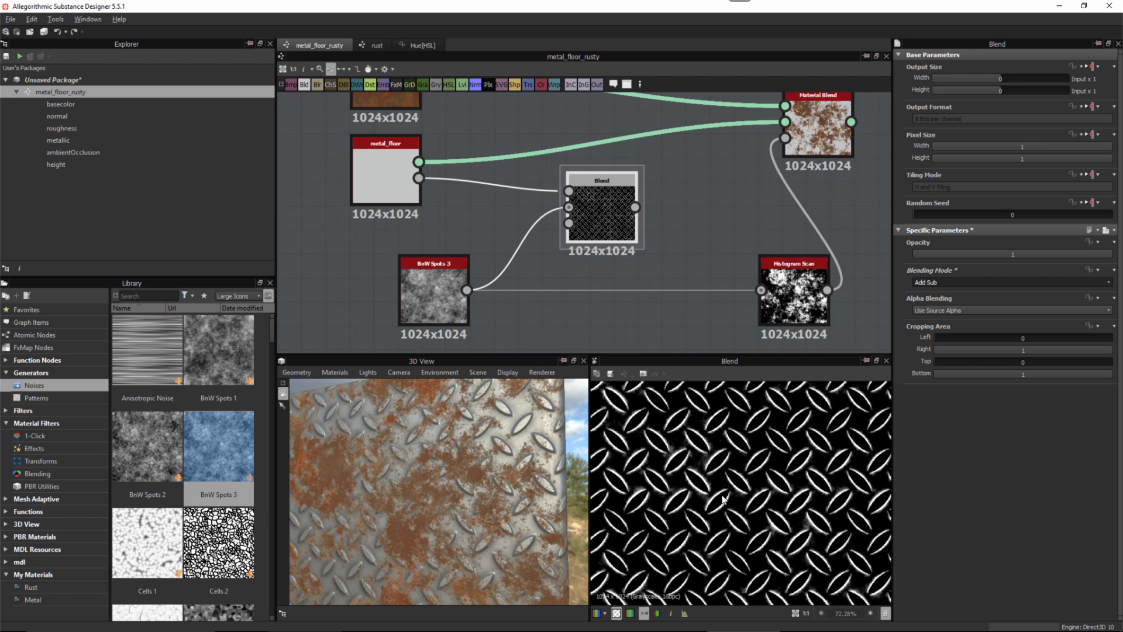
{"action": "scroll", "coordinate": [726, 492], "scroll_direction": "up", "scroll_amount": 5}
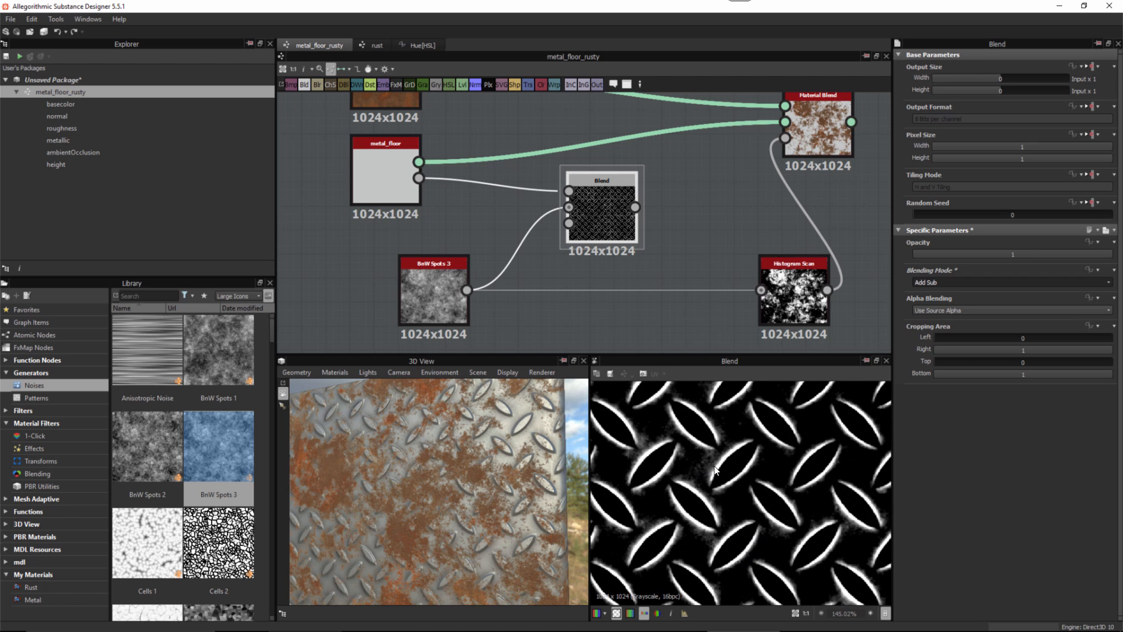
{"action": "scroll", "coordinate": [697, 470], "scroll_direction": "up", "scroll_amount": 1}
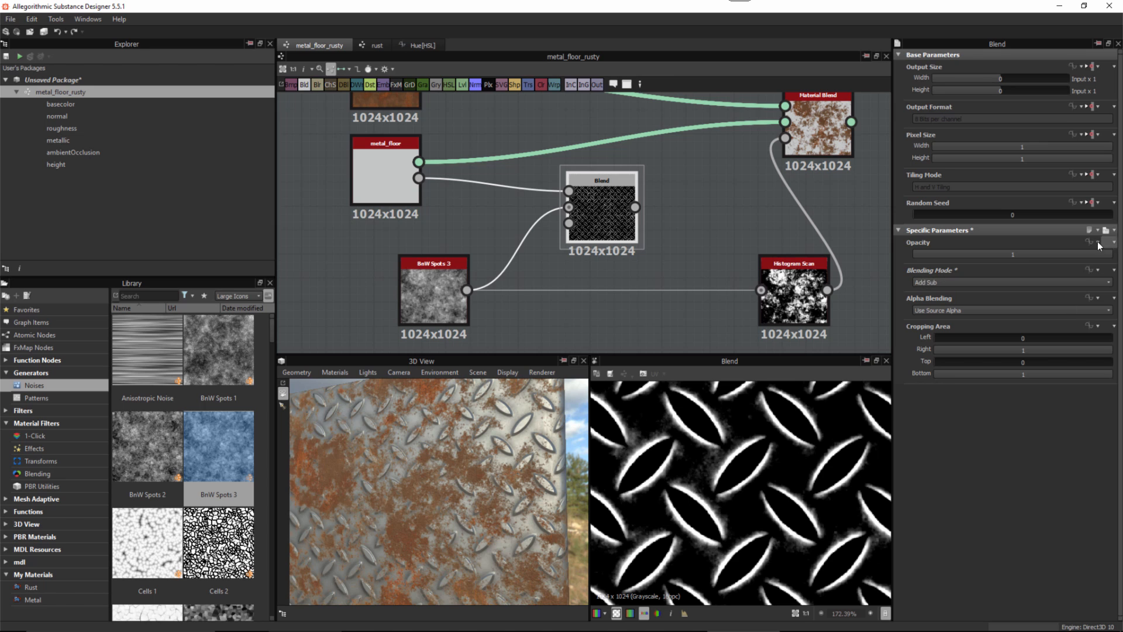
{"action": "left_click_drag", "start_coordinate": [1108, 255], "coordinate": [1018, 255]}
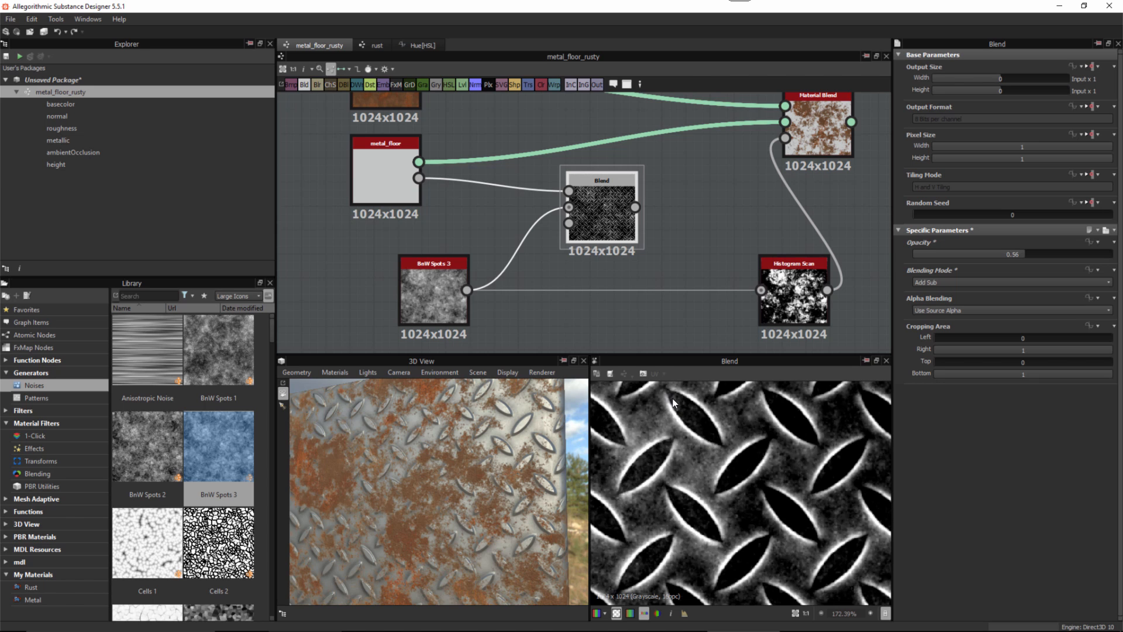
Step: Align the Blend between BnW Spots 3 and the Histogram Scan, and connect its output to the Histogram Scan's input
{"action": "scroll", "coordinate": [623, 250], "scroll_direction": "down", "scroll_amount": 2}
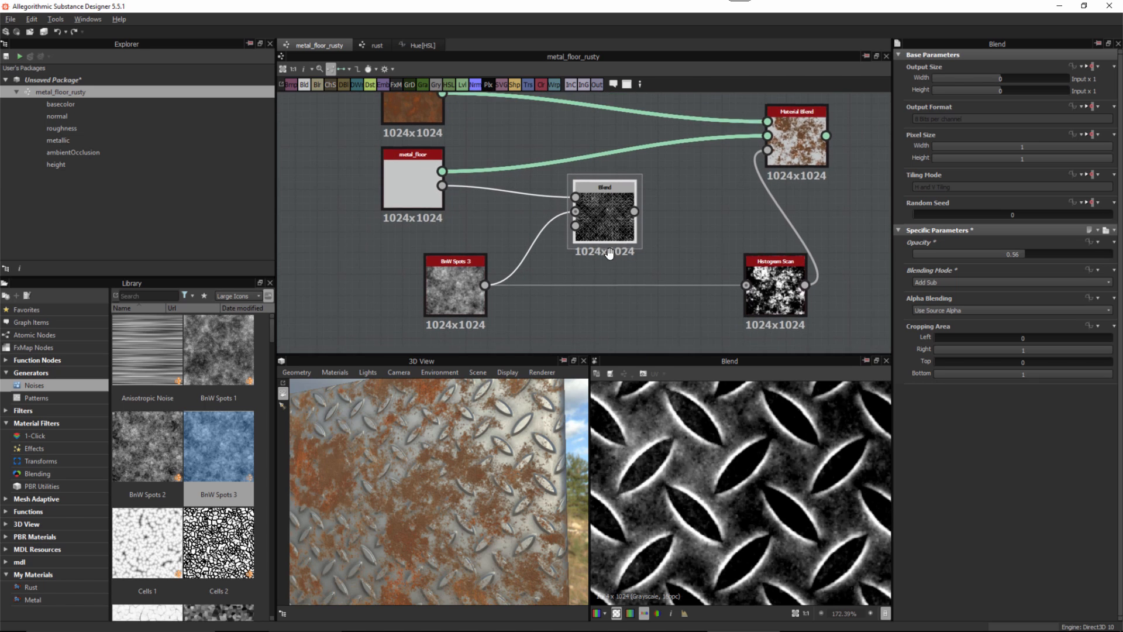
{"action": "left_click_drag", "start_coordinate": [470, 287], "coordinate": [444, 286]}
{"action": "middle_click_drag", "start_coordinate": [565, 264], "coordinate": [519, 255]}
{"action": "scroll", "coordinate": [599, 247], "scroll_direction": "up", "scroll_amount": 1}
{"action": "scroll", "coordinate": [599, 247], "scroll_direction": "up", "scroll_amount": 1}
{"action": "left_click_drag", "start_coordinate": [556, 203], "coordinate": [557, 286]}
{"action": "left_click_drag", "start_coordinate": [628, 306], "coordinate": [711, 286]}
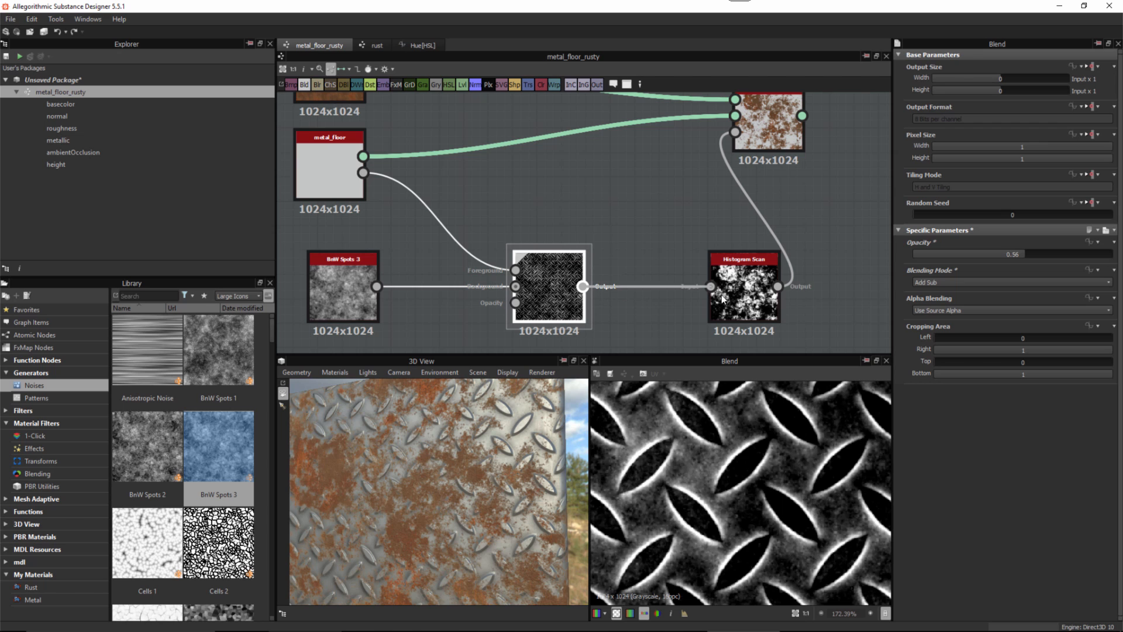
Step: Inspect the rust on the preview cube and move the Histogram Scan close beside the Blend
{"action": "left_click_drag", "start_coordinate": [480, 476], "coordinate": [506, 461]}
{"action": "middle_click_drag", "start_coordinate": [724, 304], "coordinate": [662, 300]}
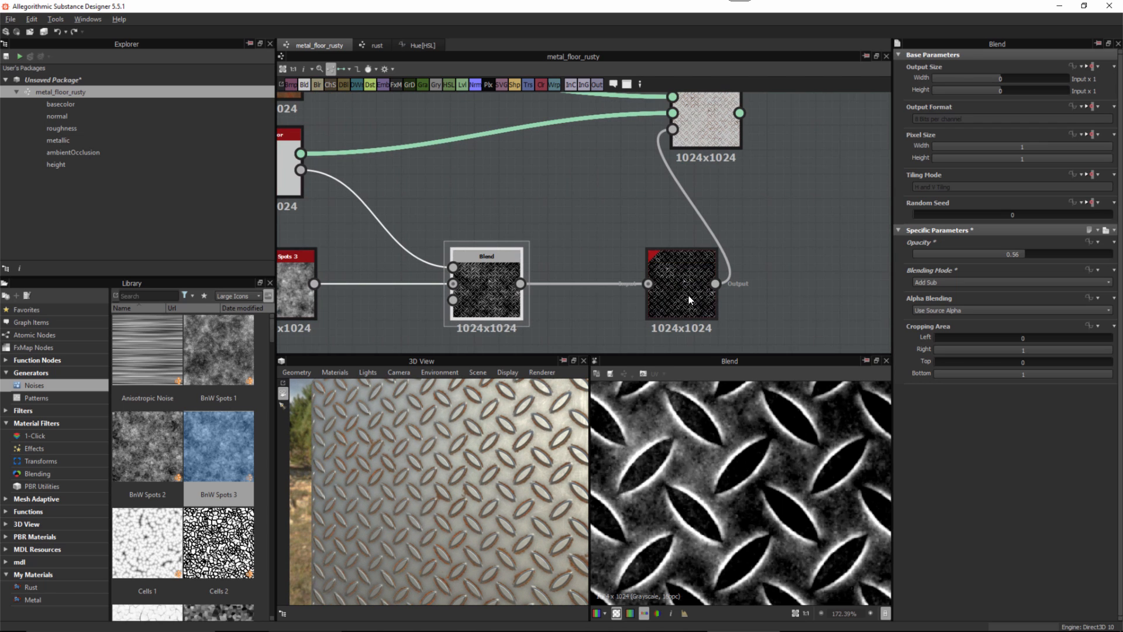
{"action": "left_click_drag", "start_coordinate": [688, 297], "coordinate": [586, 293]}
{"action": "middle_click_drag", "start_coordinate": [680, 260], "coordinate": [790, 241]}
{"action": "scroll", "coordinate": [644, 287], "scroll_direction": "down", "scroll_amount": 1}
Step: Set the Histogram Scan's Position to 0.83 and its Contrast to 0.15, inspecting the rust on the preview cube
{"action": "left_click", "coordinate": [590, 304]}
{"action": "scroll", "coordinate": [680, 307], "scroll_direction": "up", "scroll_amount": 1}
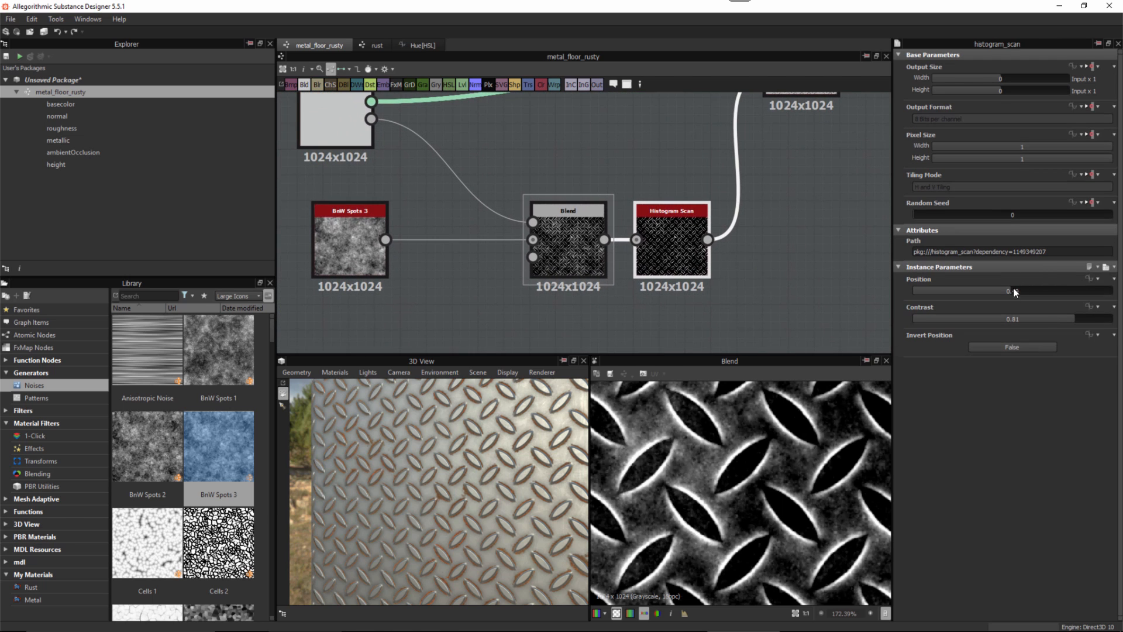
{"action": "left_click_drag", "start_coordinate": [1024, 291], "coordinate": [1079, 294]}
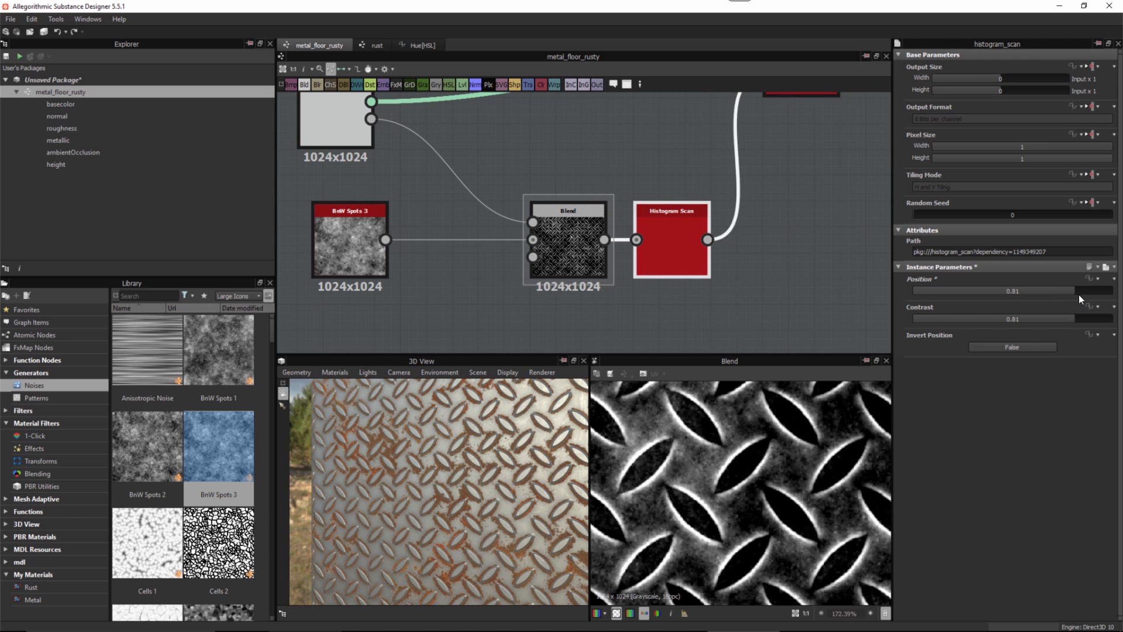
{"action": "left_click_drag", "start_coordinate": [434, 480], "coordinate": [459, 469]}
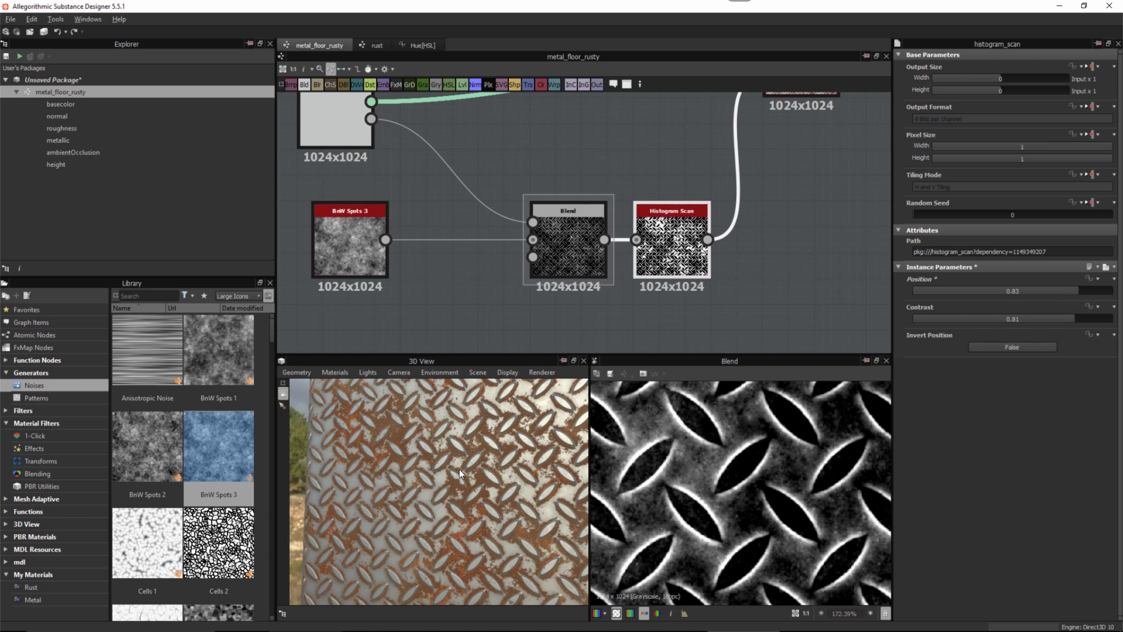
{"action": "left_click_drag", "start_coordinate": [507, 510], "coordinate": [486, 527]}
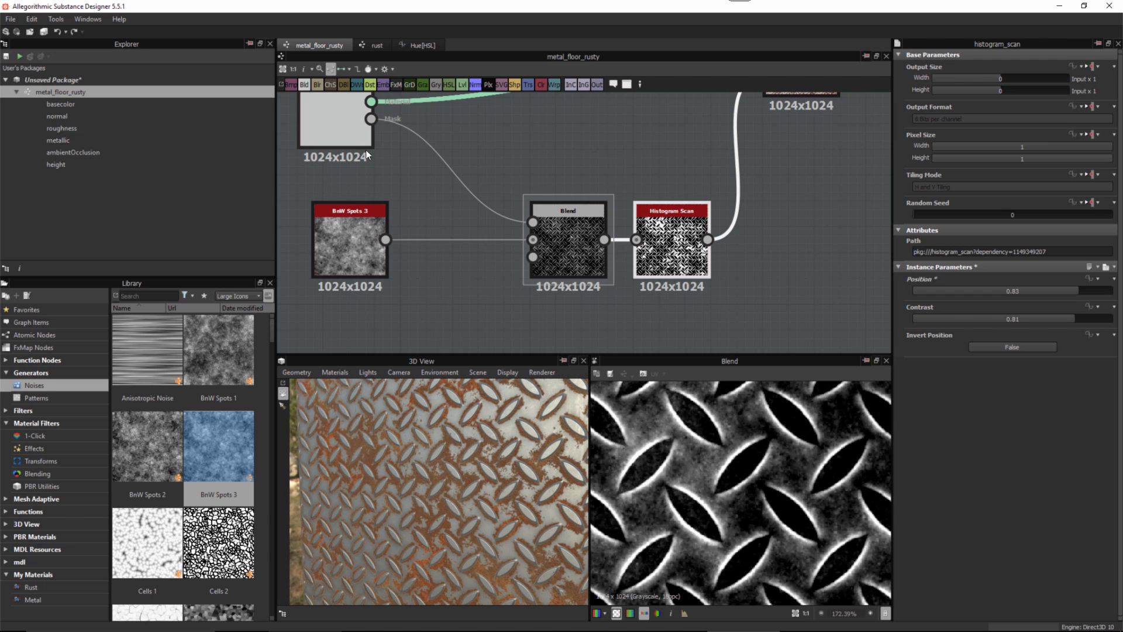
{"action": "left_click_drag", "start_coordinate": [448, 429], "coordinate": [491, 465]}
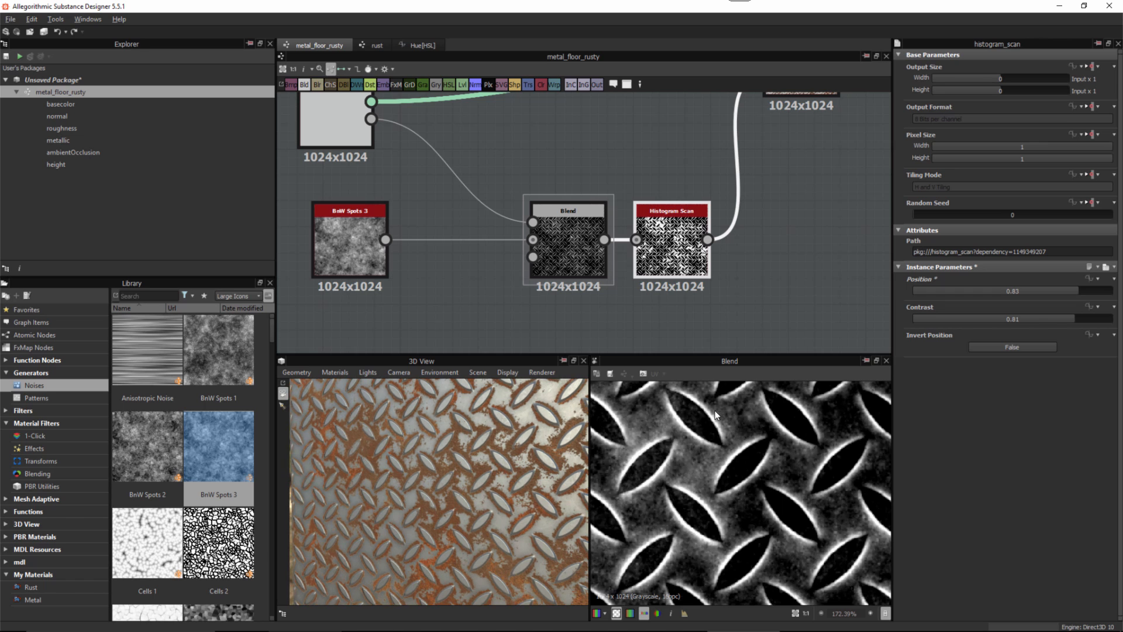
{"action": "left_click_drag", "start_coordinate": [1062, 318], "coordinate": [947, 316]}
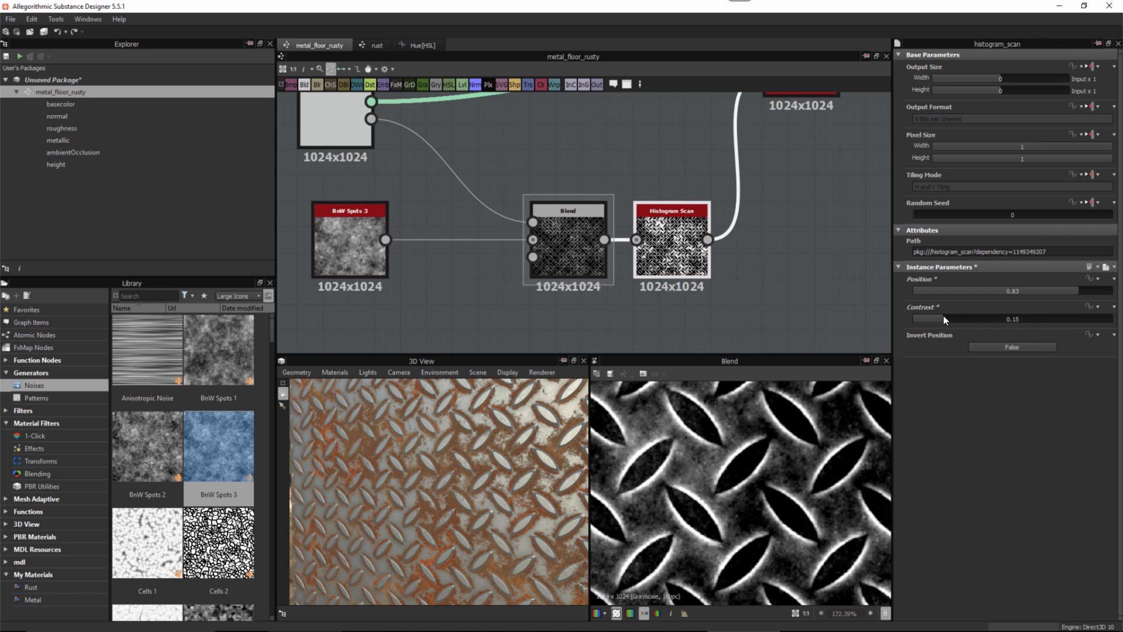
Step: Set the Histogram Scan's Position to 0.7 and its Contrast to 0.36
{"action": "left_click_drag", "start_coordinate": [437, 510], "coordinate": [475, 511]}
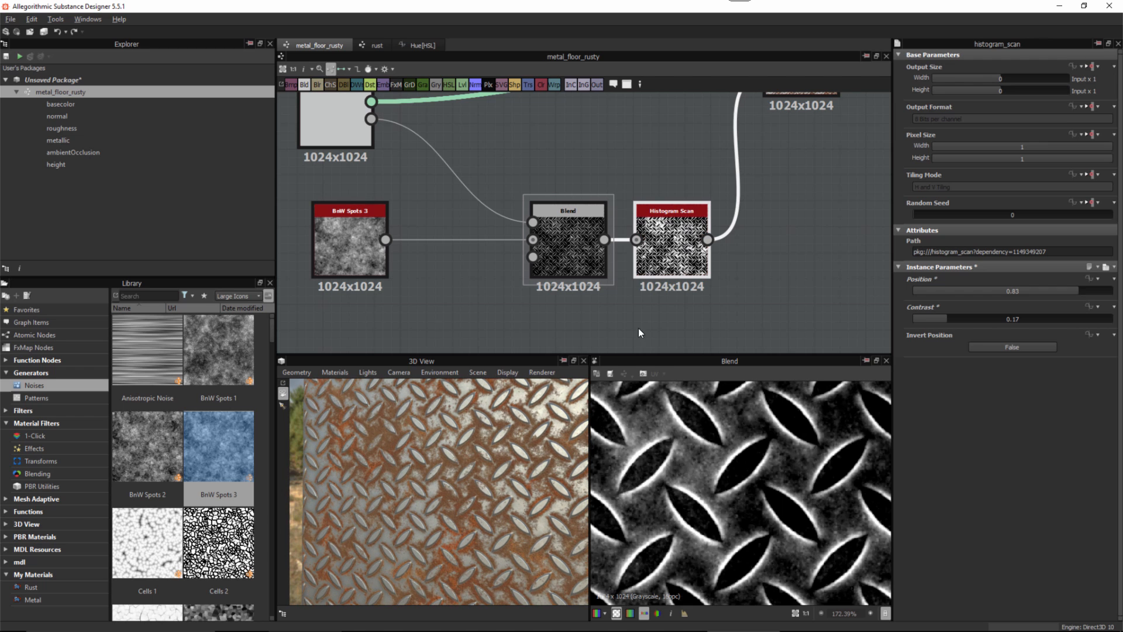
{"action": "left_click_drag", "start_coordinate": [1082, 292], "coordinate": [1053, 297]}
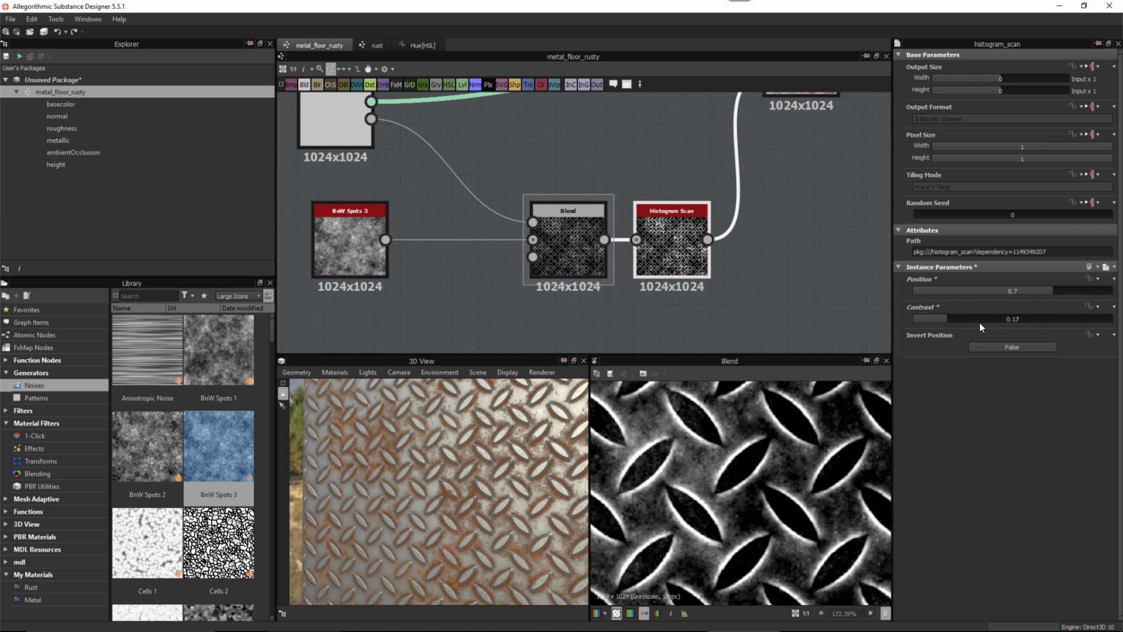
{"action": "mouse_move", "coordinate": [979, 321]}
{"action": "left_mouse_down"}
{"action": "mouse_move", "coordinate": [967, 315]}
{"action": "mouse_move", "coordinate": [984, 317]}
{"action": "left_mouse_up"}
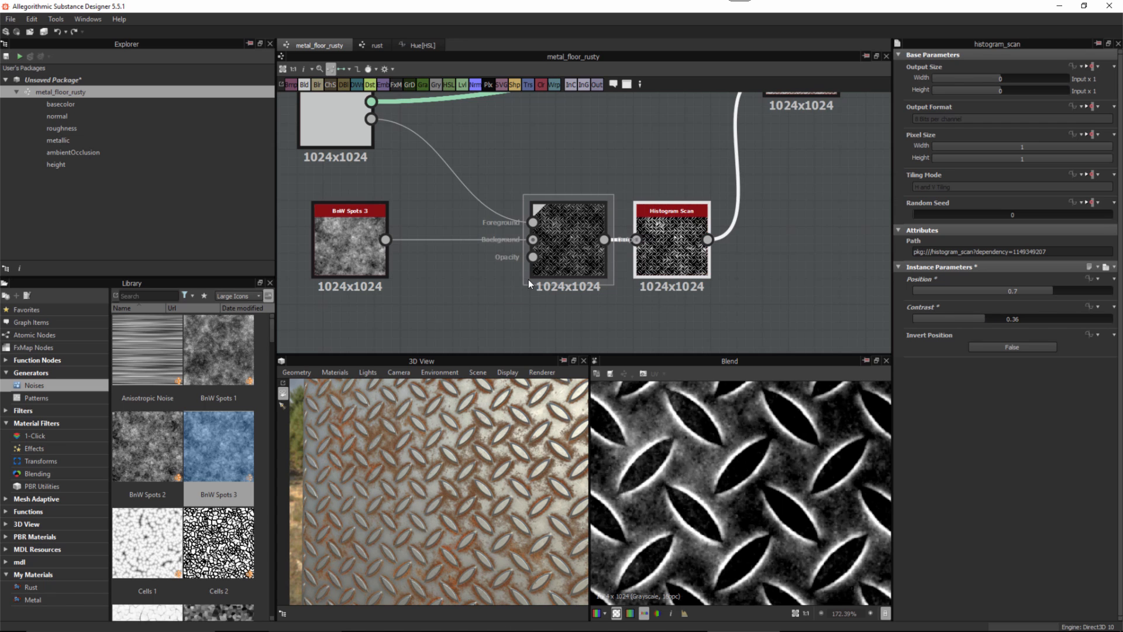
Step: Move the mask Blend a little closer to BnW Spots 3 and set its opacity to 0.33
{"action": "left_click_drag", "start_coordinate": [571, 241], "coordinate": [544, 241]}
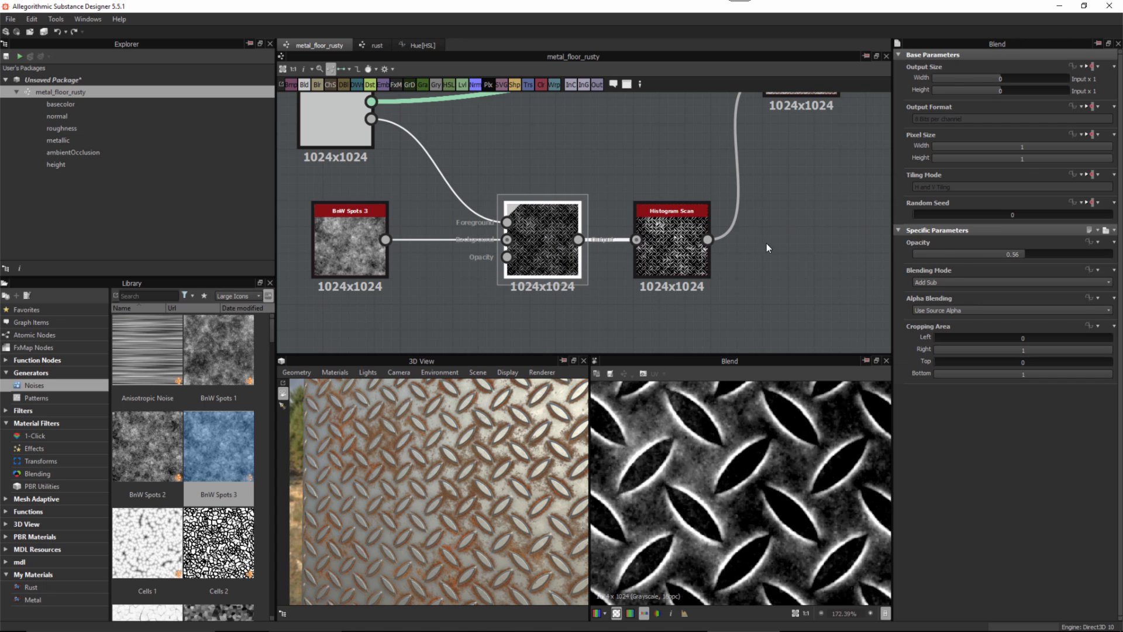
{"action": "left_click_drag", "start_coordinate": [1030, 255], "coordinate": [978, 255]}
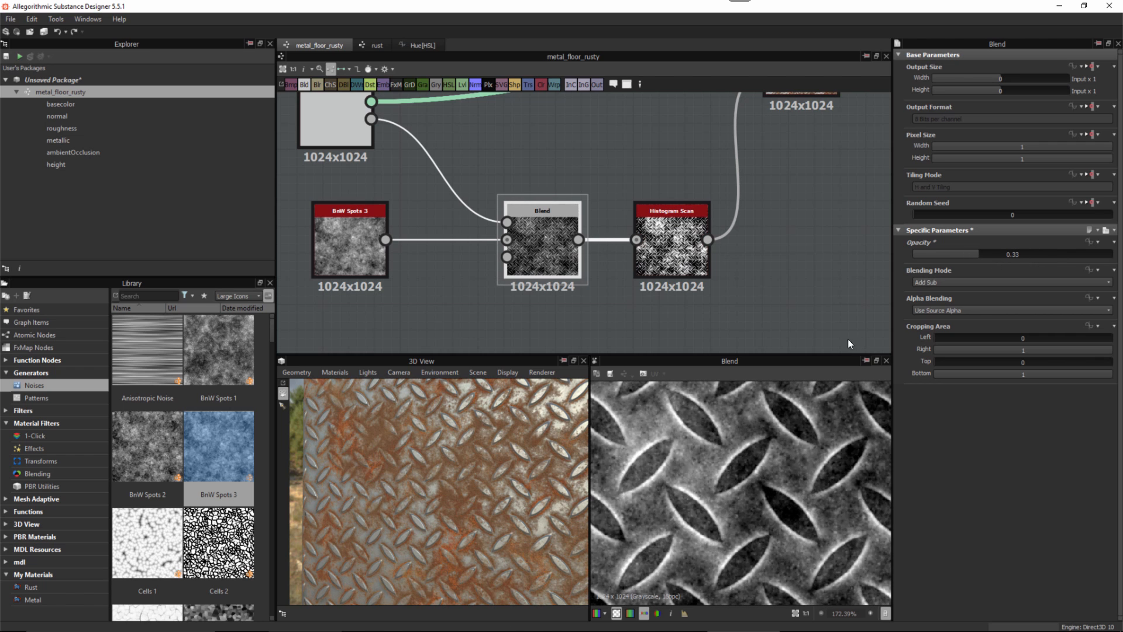
Step: Set the Histogram Scan's Contrast to 0.66 and inspect the rust across the face of the preview cube
{"action": "left_click", "coordinate": [677, 240]}
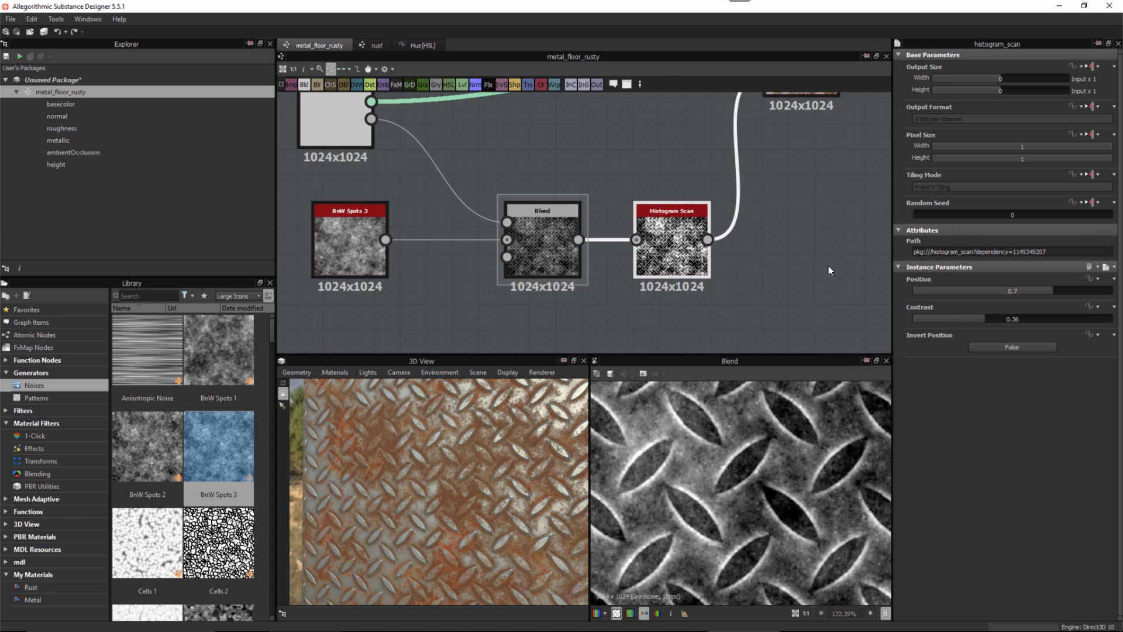
{"action": "left_click_drag", "start_coordinate": [1004, 321], "coordinate": [1044, 324]}
{"action": "left_click_drag", "start_coordinate": [430, 496], "coordinate": [475, 479]}
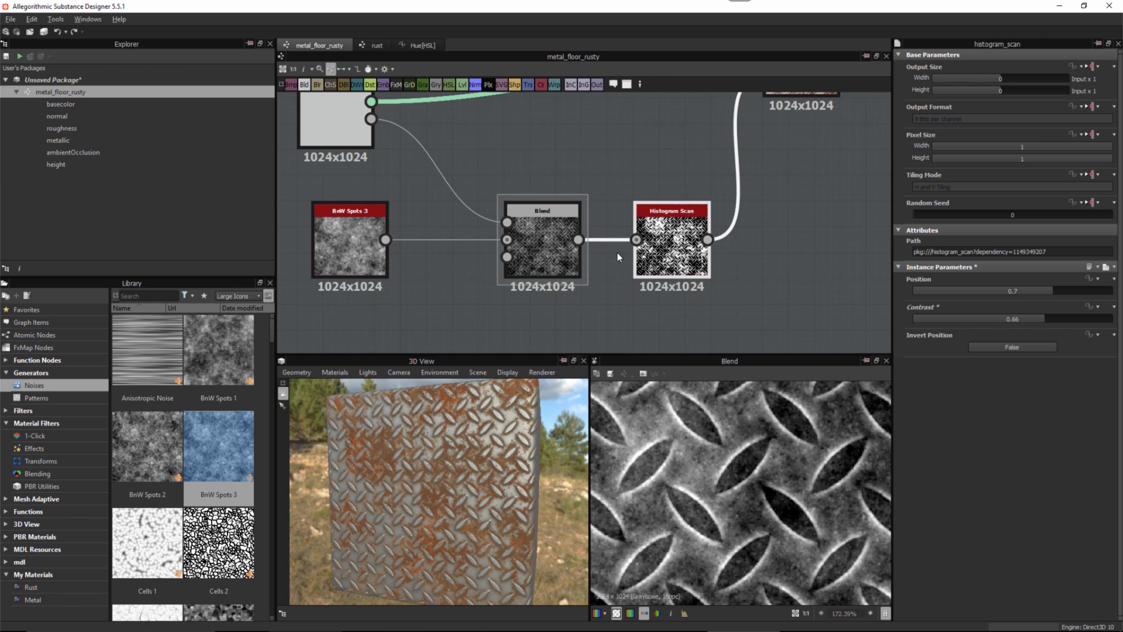
Step: Connect the Material Blend to all six output nodes, move the outputs farther away, and display them in the 3D view
{"action": "scroll", "coordinate": [591, 242], "scroll_direction": "down", "scroll_amount": 2}
{"action": "scroll", "coordinate": [590, 242], "scroll_direction": "down", "scroll_amount": 2}
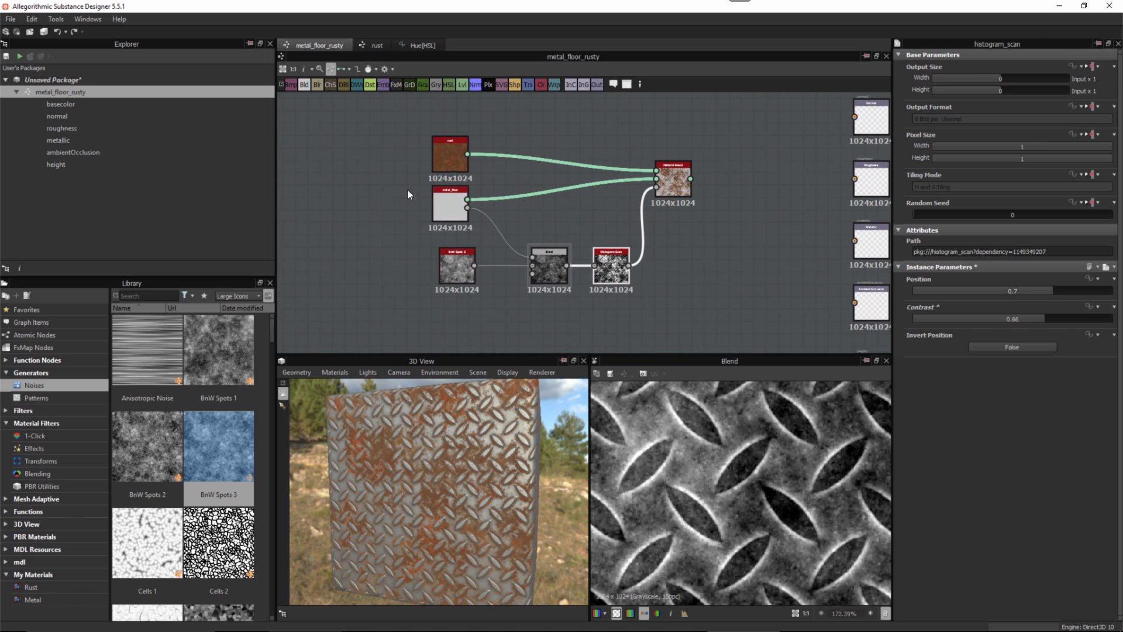
{"action": "scroll", "coordinate": [609, 227], "scroll_direction": "down", "scroll_amount": 4}
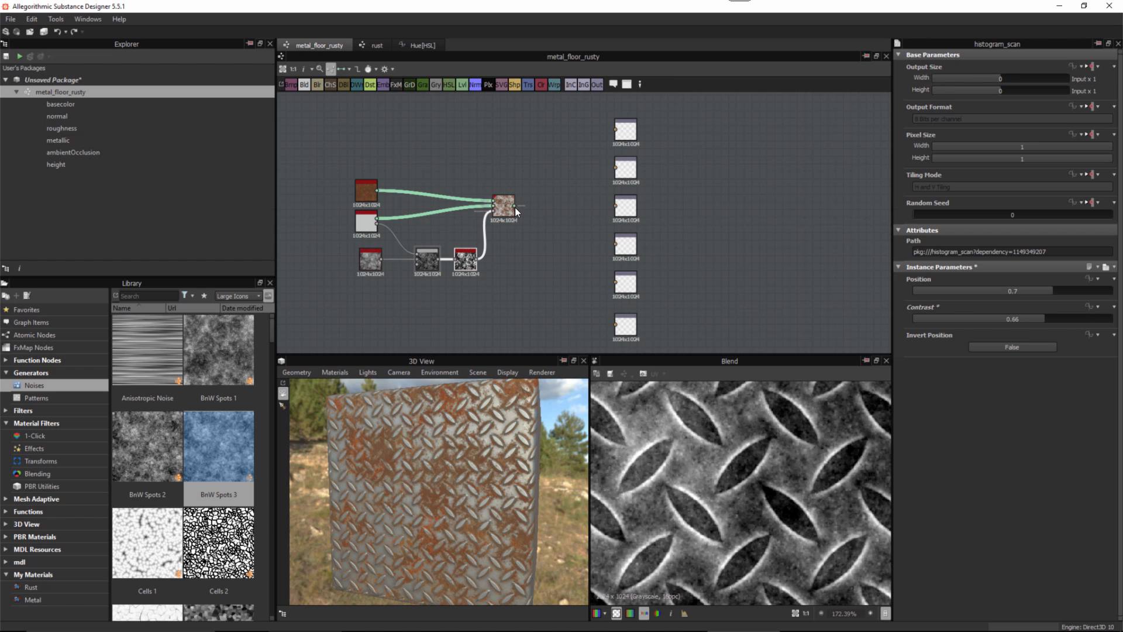
{"action": "left_click_drag", "start_coordinate": [515, 207], "coordinate": [634, 125]}
{"action": "left_click_drag", "start_coordinate": [715, 124], "coordinate": [694, 331]}
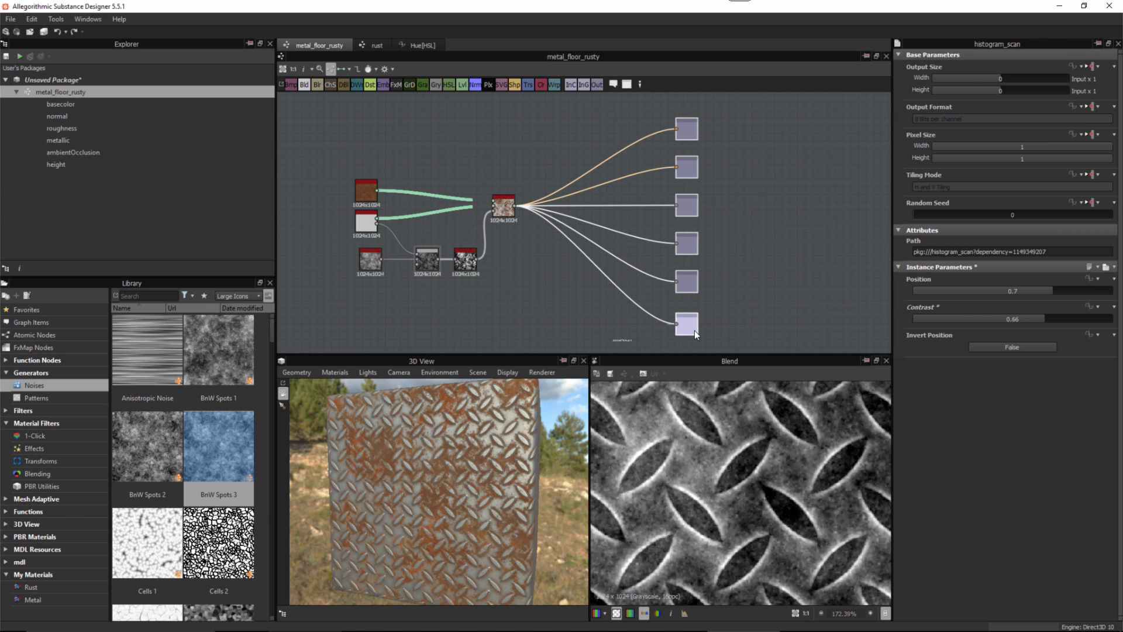
{"action": "right_click", "coordinate": [531, 279]}
{"action": "left_click", "coordinate": [560, 342]}
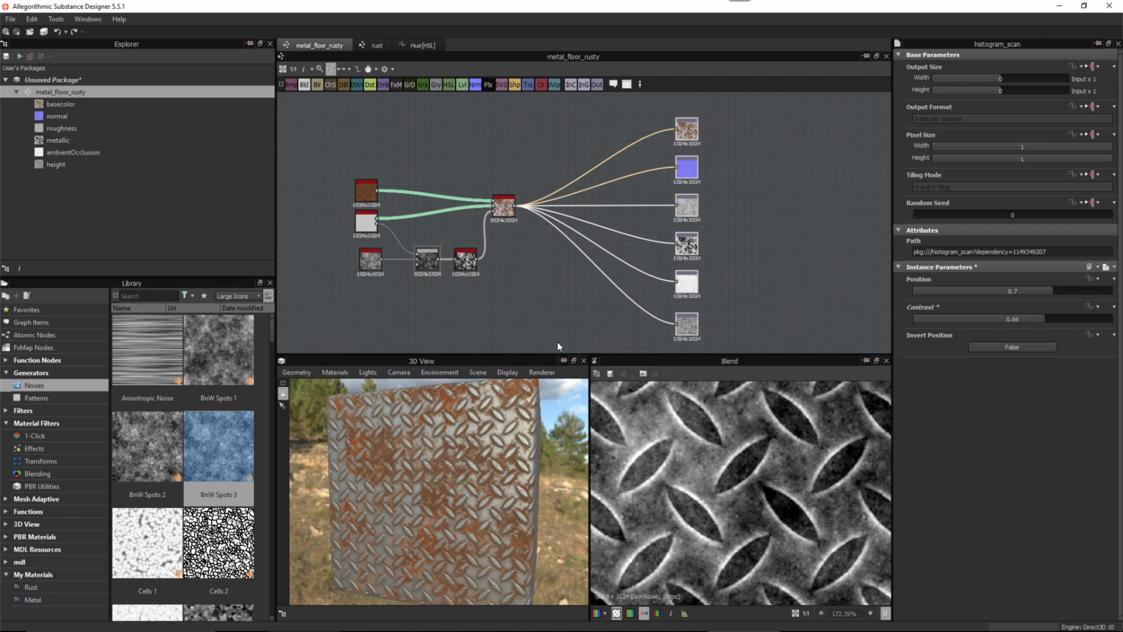
Step: Space out the graph by moving rust and metal_floor away from the Material Blend and shifting the three mask nodes closer beneath it
{"action": "scroll", "coordinate": [564, 280], "scroll_direction": "up", "scroll_amount": 1}
{"action": "middle_click_drag", "start_coordinate": [568, 276], "coordinate": [588, 248]}
{"action": "scroll", "coordinate": [602, 259], "scroll_direction": "down", "scroll_amount": 1}
{"action": "left_click_drag", "start_coordinate": [423, 234], "coordinate": [391, 171]}
{"action": "left_click_drag", "start_coordinate": [409, 212], "coordinate": [379, 212]}
{"action": "left_click_drag", "start_coordinate": [546, 205], "coordinate": [542, 206]}
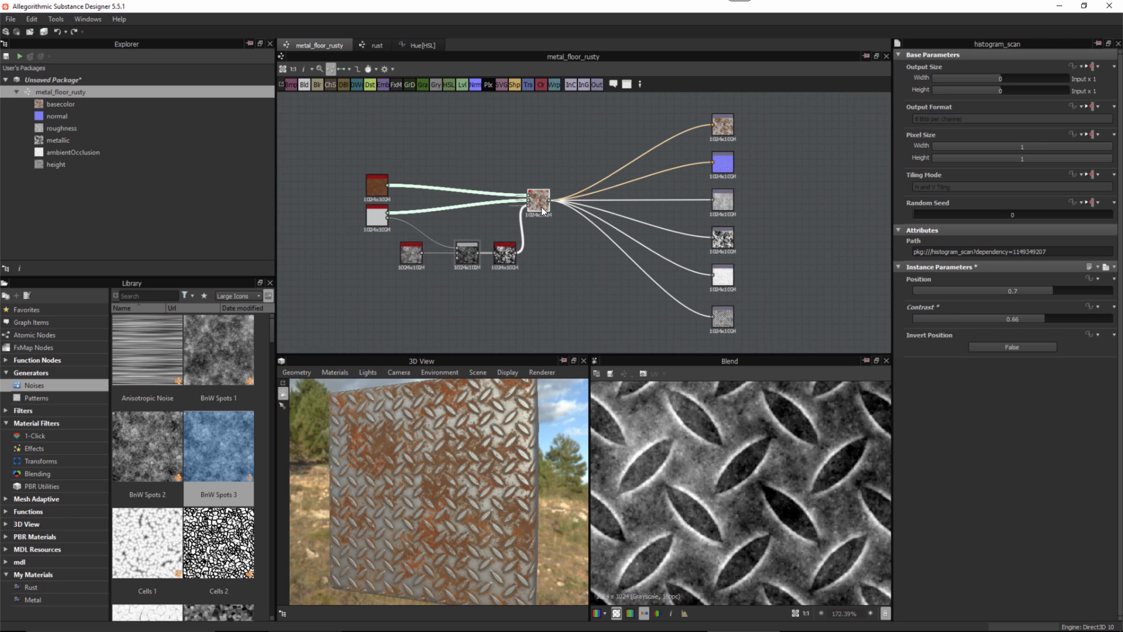
{"action": "scroll", "coordinate": [433, 295], "scroll_direction": "up", "scroll_amount": 2}
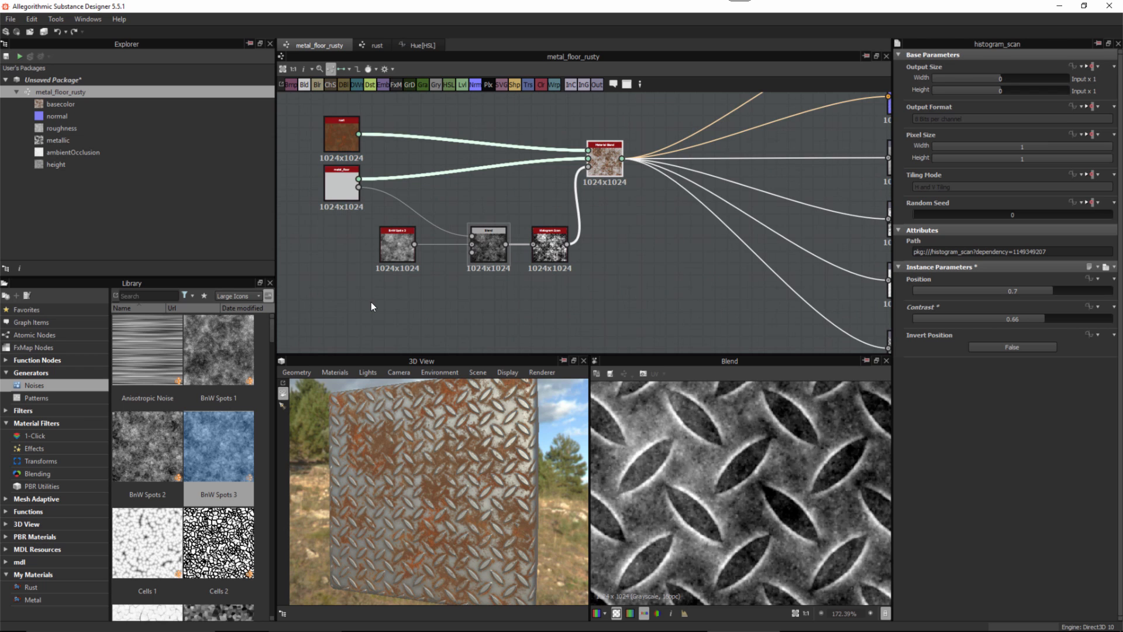
{"action": "left_click_drag", "start_coordinate": [372, 301], "coordinate": [559, 252]}
Step: Show the Histogram Scan result in the 2D view and examine the entire rust mask
{"action": "double_click", "coordinate": [559, 252]}
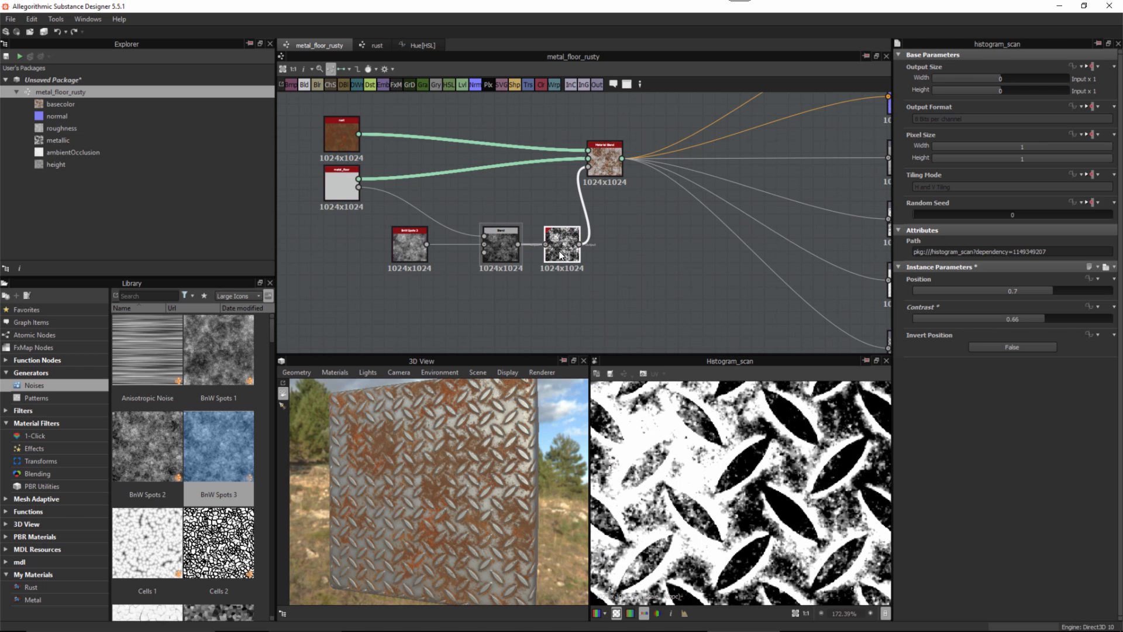
{"action": "scroll", "coordinate": [723, 516], "scroll_direction": "down", "scroll_amount": 6}
{"action": "scroll", "coordinate": [539, 266], "scroll_direction": "down", "scroll_amount": 2}
{"action": "left_click", "coordinate": [672, 259]}
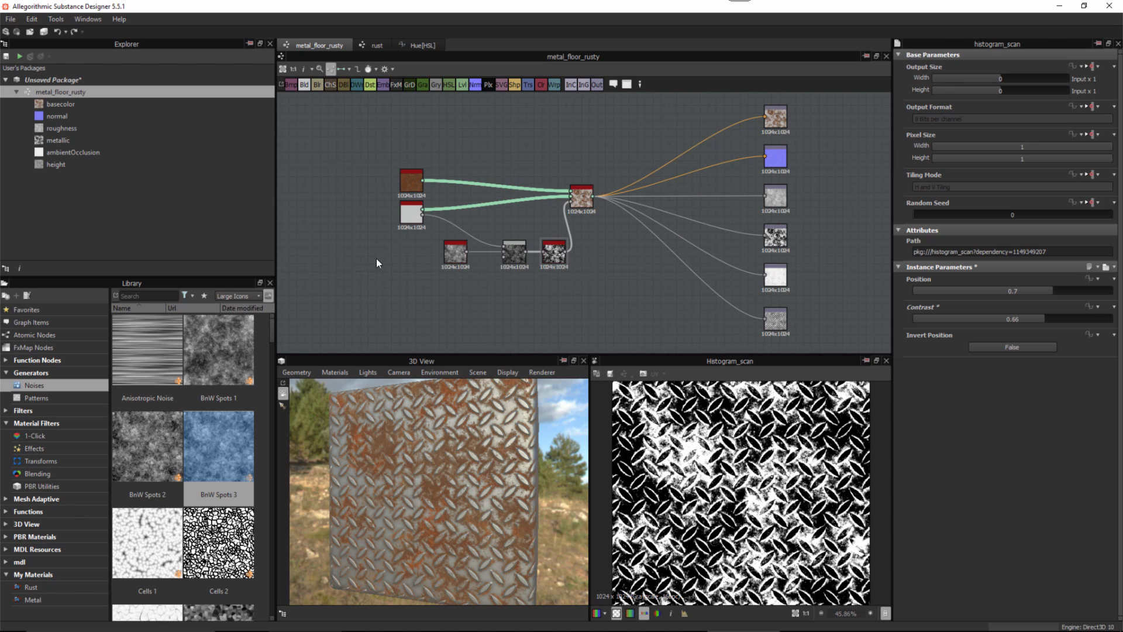
Step: Display the My Materials collection in the library and move the rust node farther above metal_floor
{"action": "left_click", "coordinate": [46, 576]}
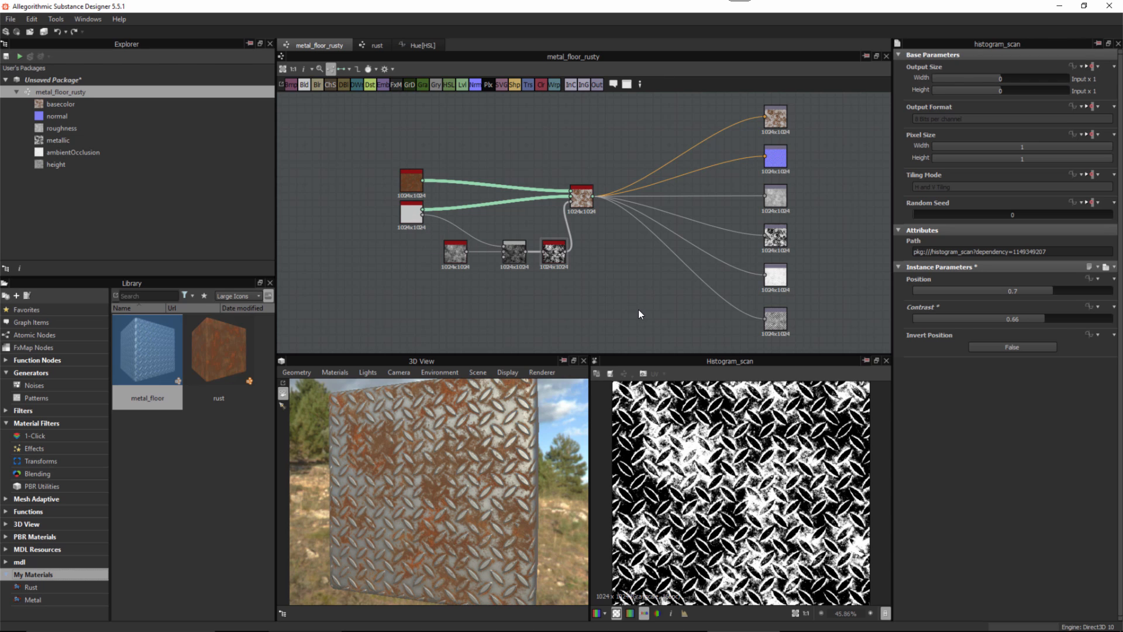
{"action": "middle_click_drag", "start_coordinate": [635, 244], "coordinate": [611, 254]}
{"action": "scroll", "coordinate": [611, 254], "scroll_direction": "up", "scroll_amount": 1}
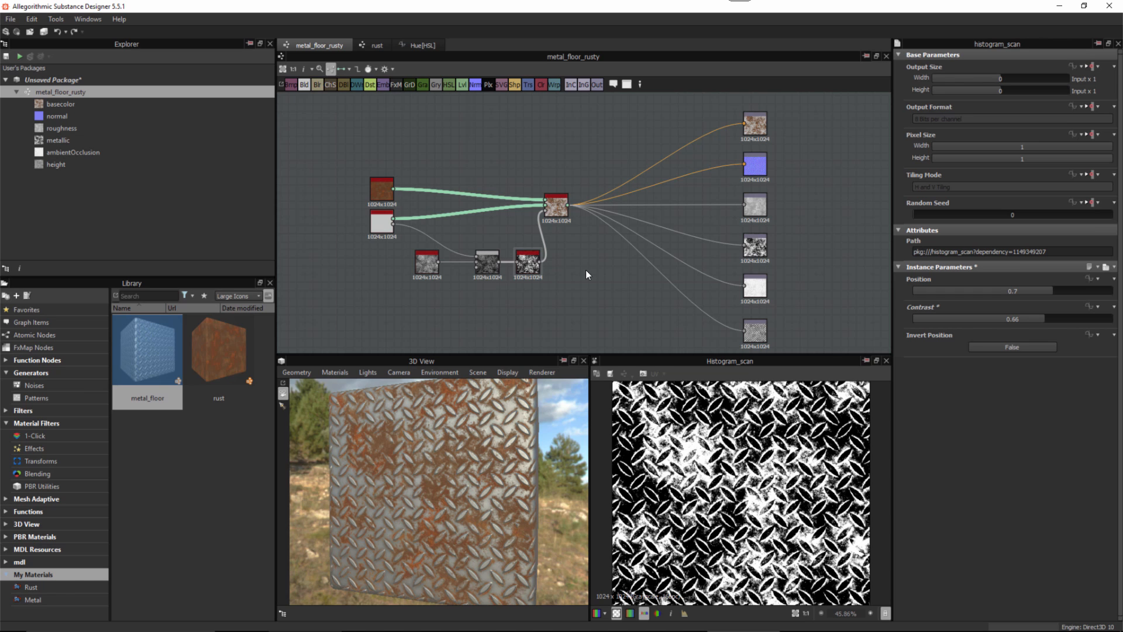
{"action": "middle_click_drag", "start_coordinate": [593, 252], "coordinate": [593, 247]}
{"action": "scroll", "coordinate": [402, 220], "scroll_direction": "up", "scroll_amount": 2}
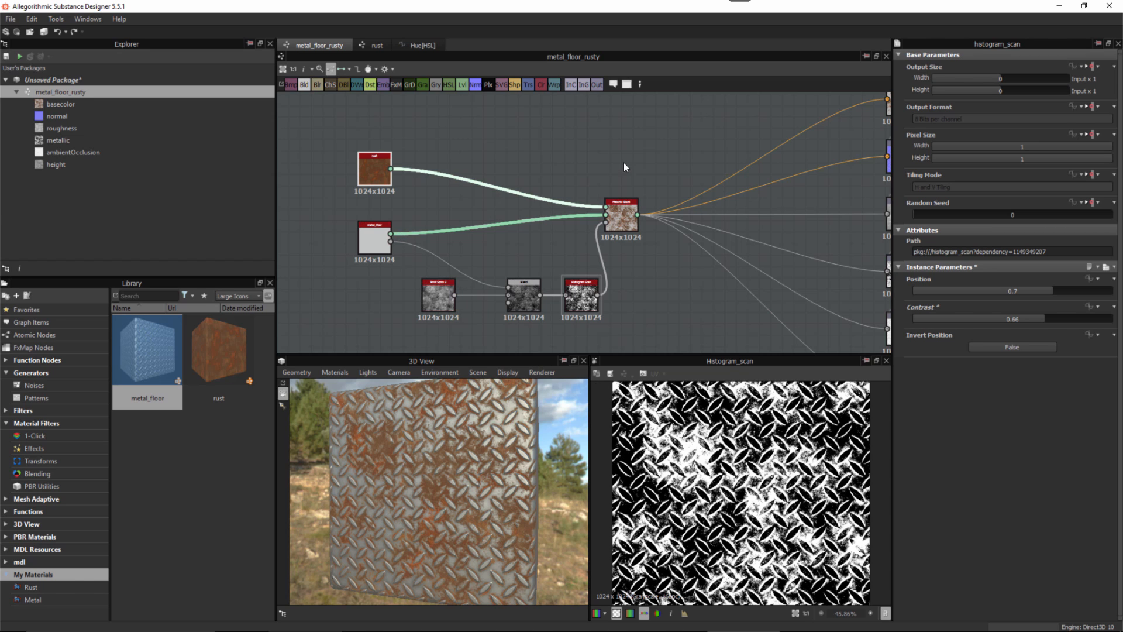
Step: Set the metal_floor_rusty graph's output size to 2048 px in width and height
{"action": "left_click", "coordinate": [637, 122]}
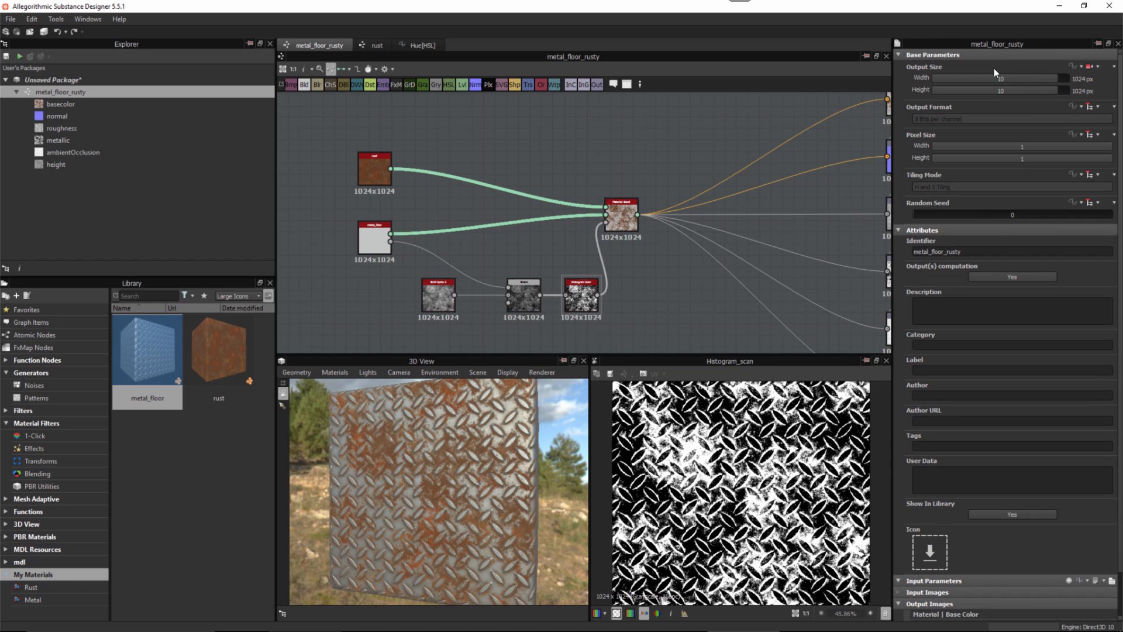
{"action": "left_click", "coordinate": [1064, 80]}
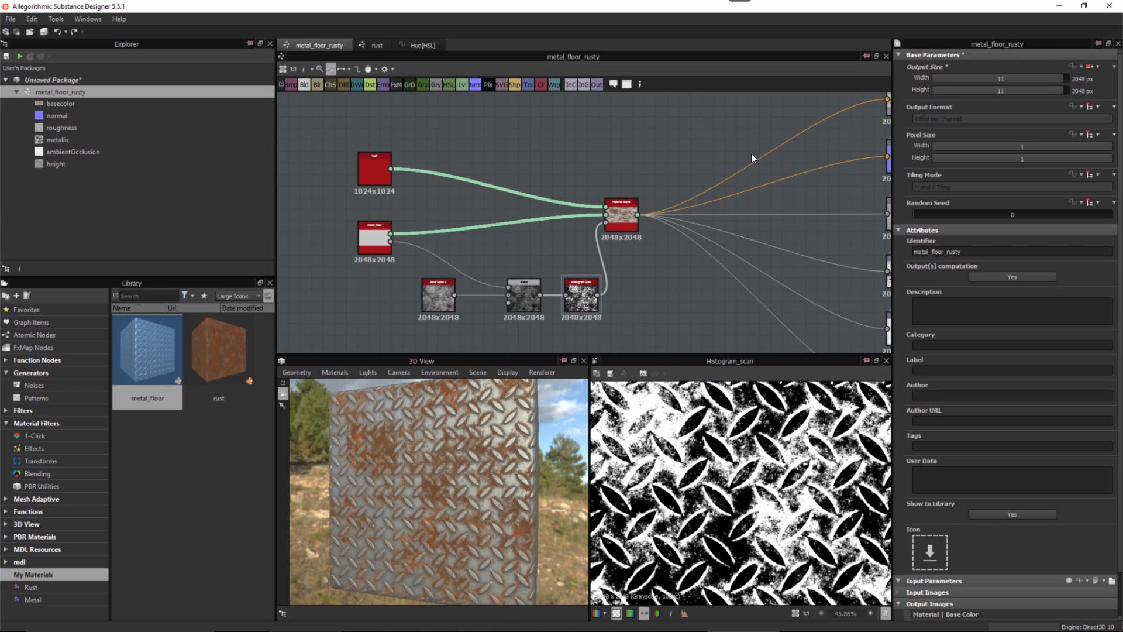
{"action": "middle_click_drag", "start_coordinate": [718, 259], "coordinate": [683, 254]}
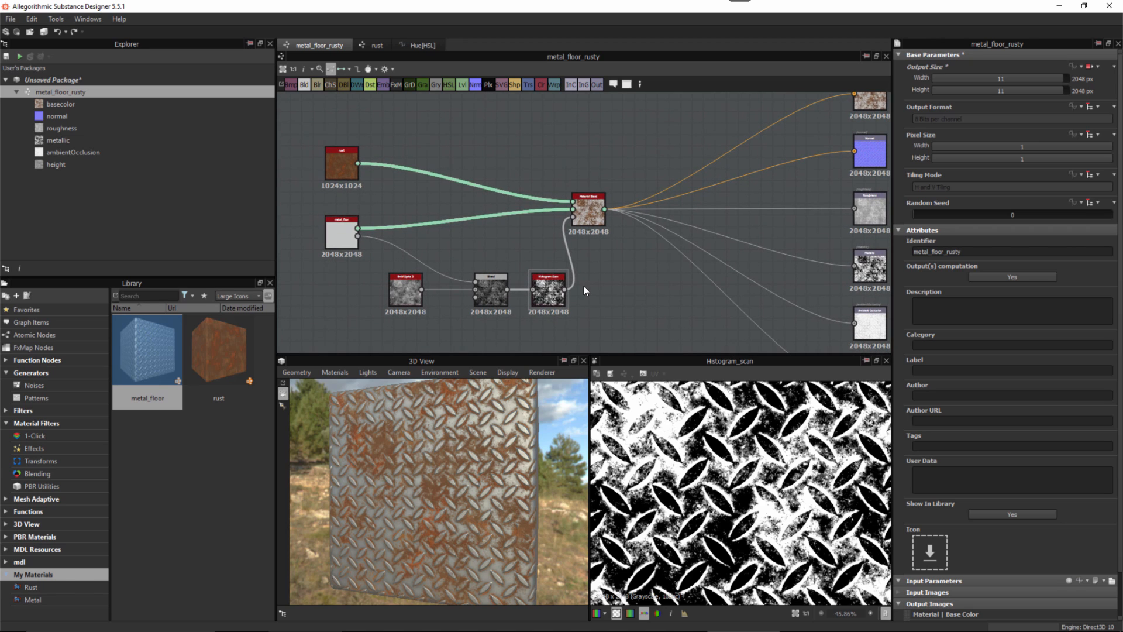
Step: Review the rust and metal_floor inputs, the mask chain and the Material Blend, checking each node's resolution
{"action": "scroll", "coordinate": [402, 208], "scroll_direction": "up", "scroll_amount": 4}
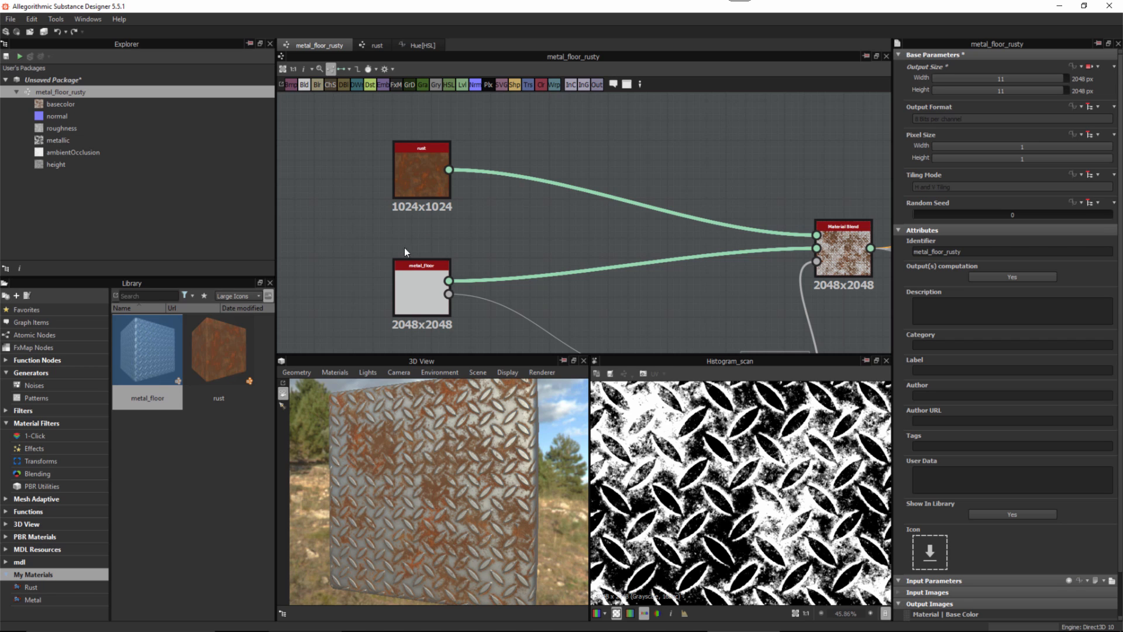
{"action": "middle_click_drag", "start_coordinate": [719, 300], "coordinate": [625, 271], "text": "alt"}
{"action": "right_click_drag", "start_coordinate": [732, 307], "coordinate": [732, 290], "text": "alt"}
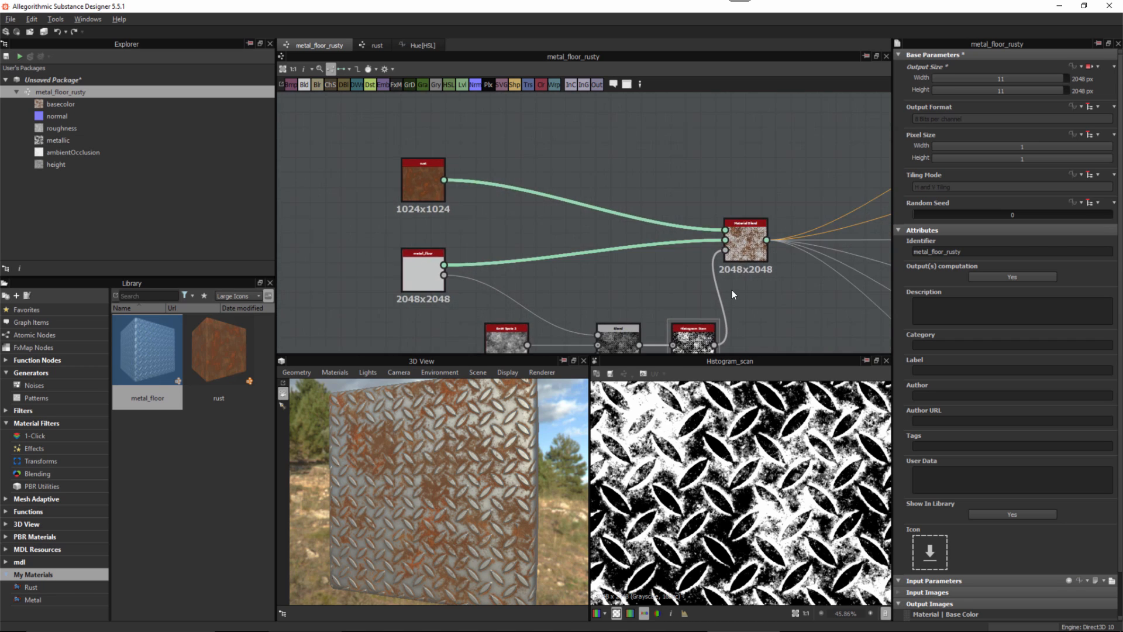
{"action": "middle_click_drag", "start_coordinate": [731, 289], "coordinate": [693, 282], "text": "alt"}
{"action": "right_click_drag", "start_coordinate": [729, 307], "coordinate": [721, 292], "text": "alt"}
{"action": "middle_click_drag", "start_coordinate": [722, 292], "coordinate": [587, 278], "text": "alt"}
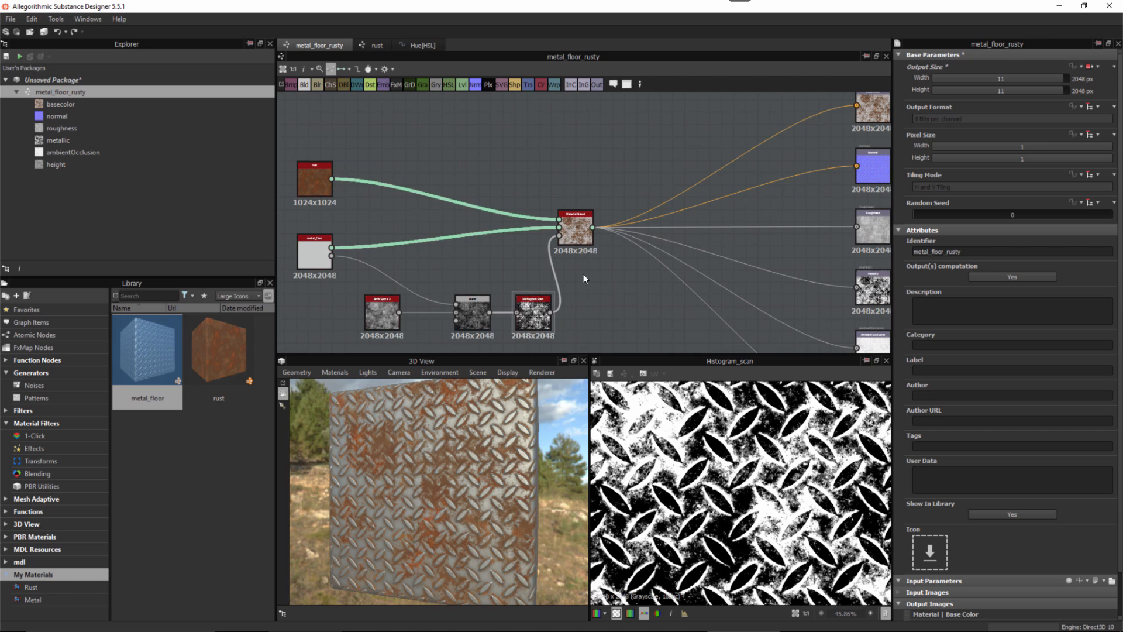
{"action": "right_click_drag", "start_coordinate": [553, 217], "coordinate": [550, 269], "text": "alt"}
{"action": "middle_click_drag", "start_coordinate": [549, 269], "coordinate": [708, 235], "text": "alt"}
{"action": "right_click_drag", "start_coordinate": [740, 223], "coordinate": [749, 263], "text": "alt"}
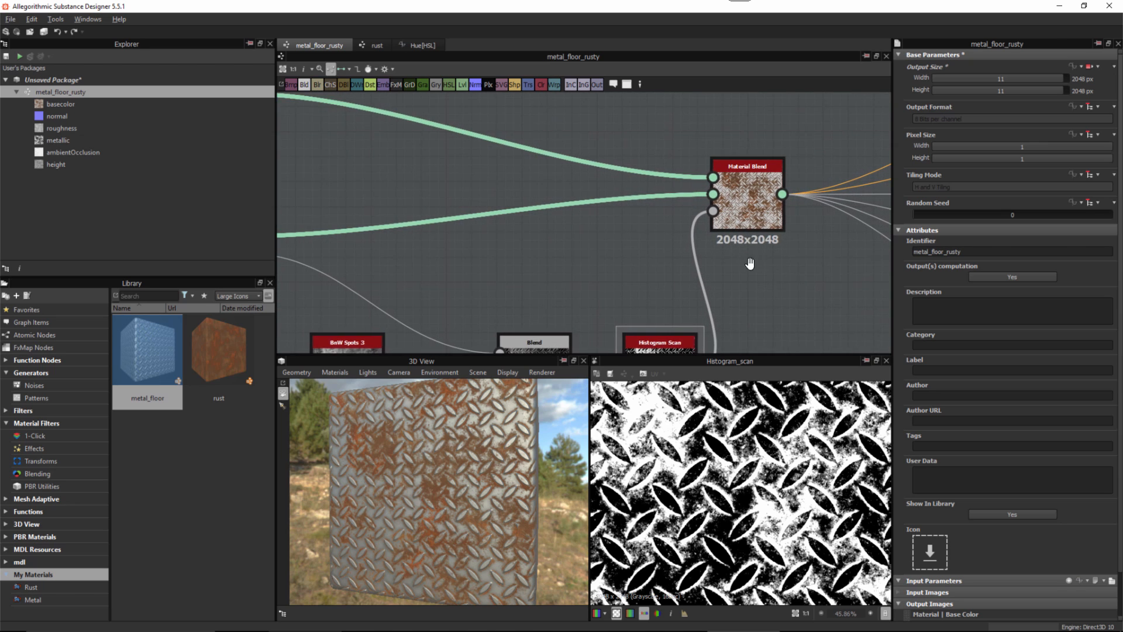
{"action": "middle_click_drag", "start_coordinate": [749, 263], "coordinate": [749, 223], "text": "alt"}
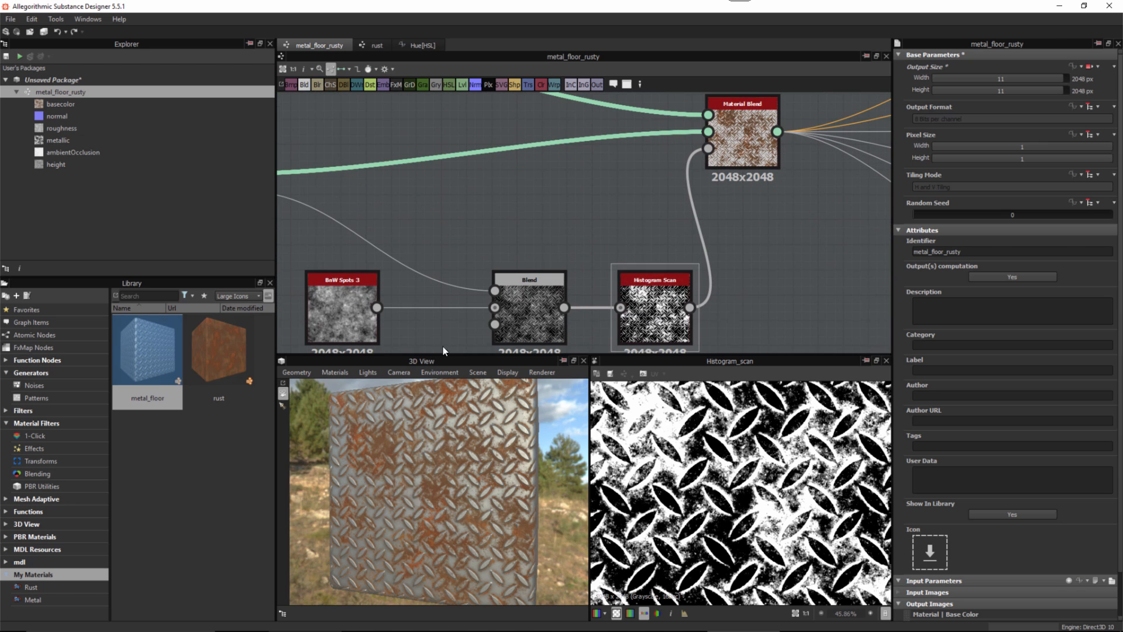
{"action": "right_click_drag", "start_coordinate": [525, 310], "coordinate": [532, 326], "text": "alt"}
{"action": "middle_click_drag", "start_coordinate": [520, 294], "coordinate": [549, 272], "text": "alt"}
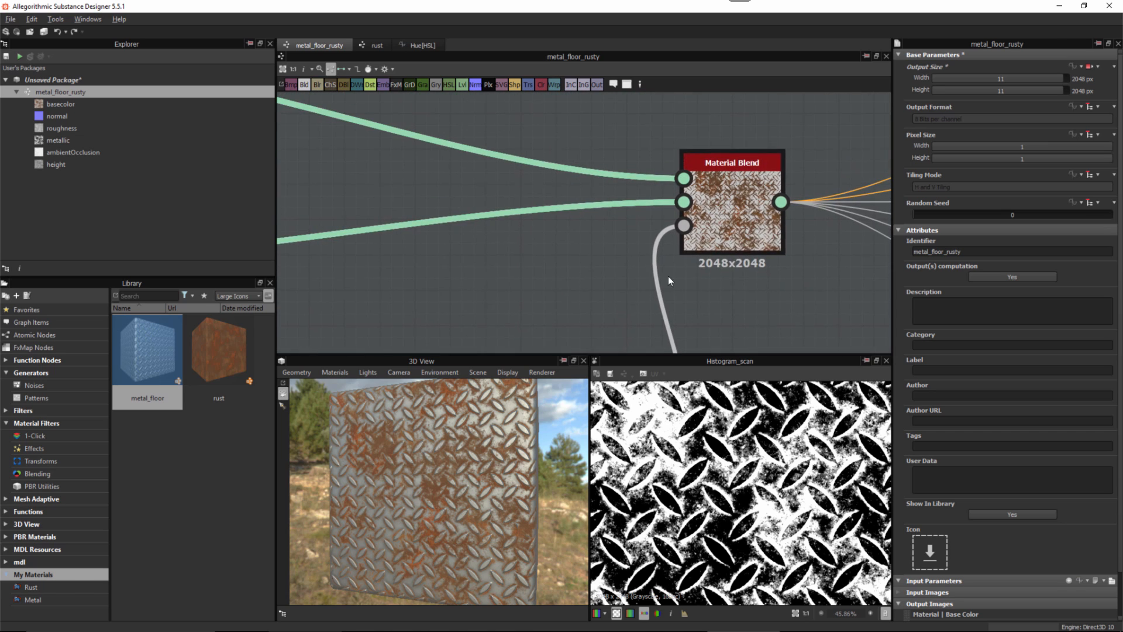
Step: Trace the links from the rust and metal_floor nodes into the Material Blend and examine its material and mask inputs
{"action": "scroll", "coordinate": [668, 276], "scroll_direction": "up", "scroll_amount": 2}
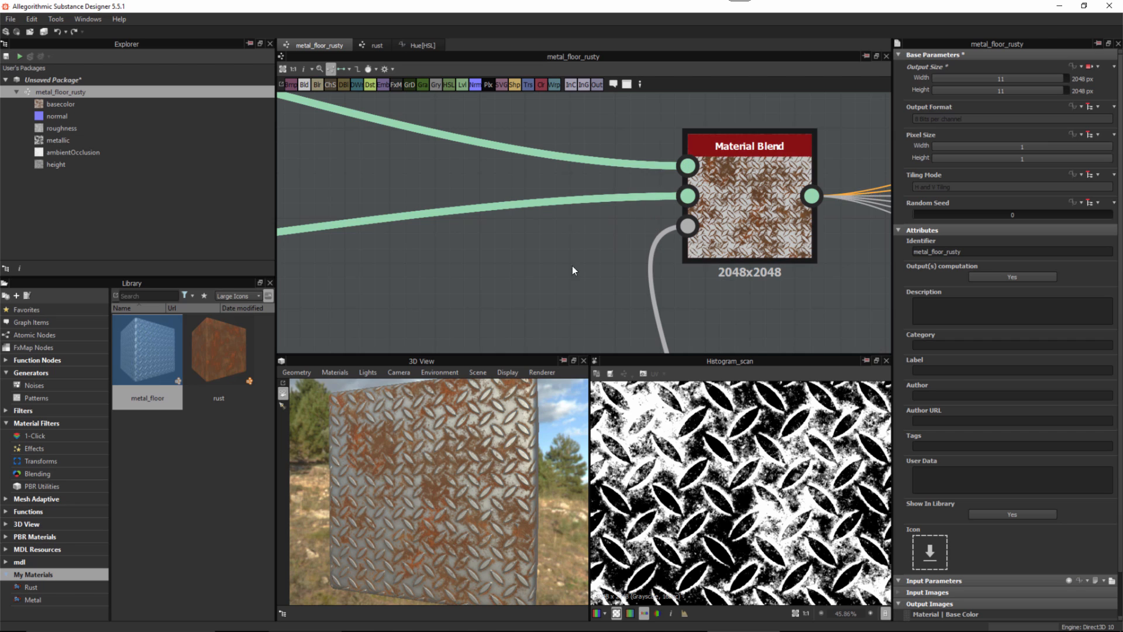
{"action": "scroll", "coordinate": [562, 263], "scroll_direction": "down", "scroll_amount": 3}
{"action": "middle_click_drag", "start_coordinate": [570, 246], "coordinate": [744, 230]}
{"action": "scroll", "coordinate": [744, 230], "scroll_direction": "down", "scroll_amount": 2}
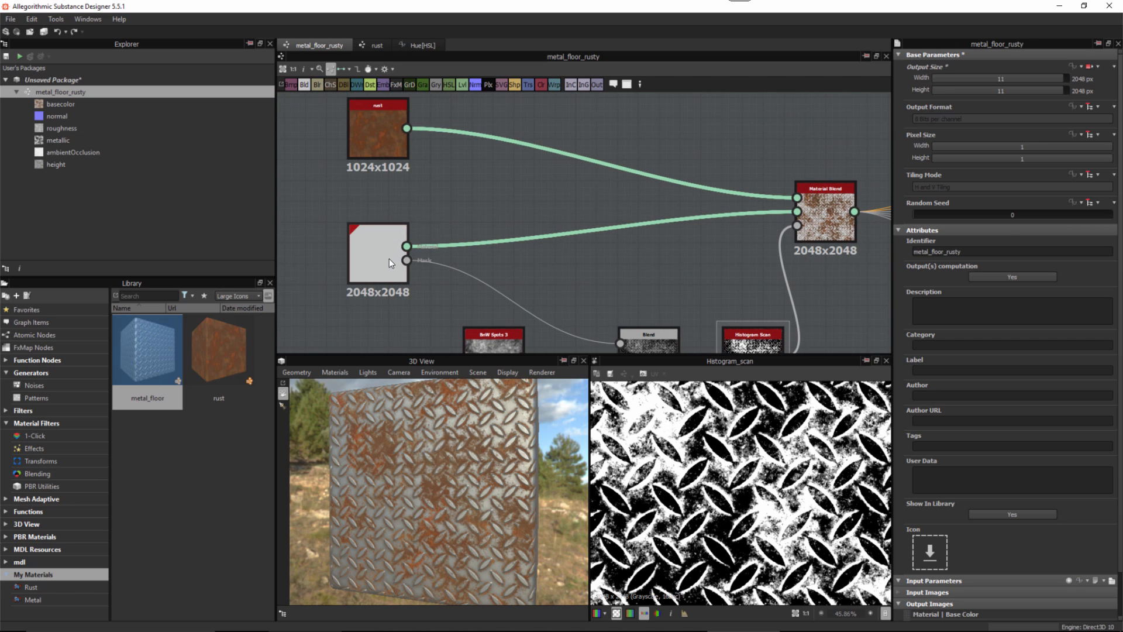
{"action": "middle_click_drag", "start_coordinate": [664, 254], "coordinate": [465, 297]}
{"action": "scroll", "coordinate": [657, 323], "scroll_direction": "up", "scroll_amount": 3}
{"action": "middle_click_drag", "start_coordinate": [396, 242], "coordinate": [654, 269]}
{"action": "scroll", "coordinate": [654, 268], "scroll_direction": "down", "scroll_amount": 3}
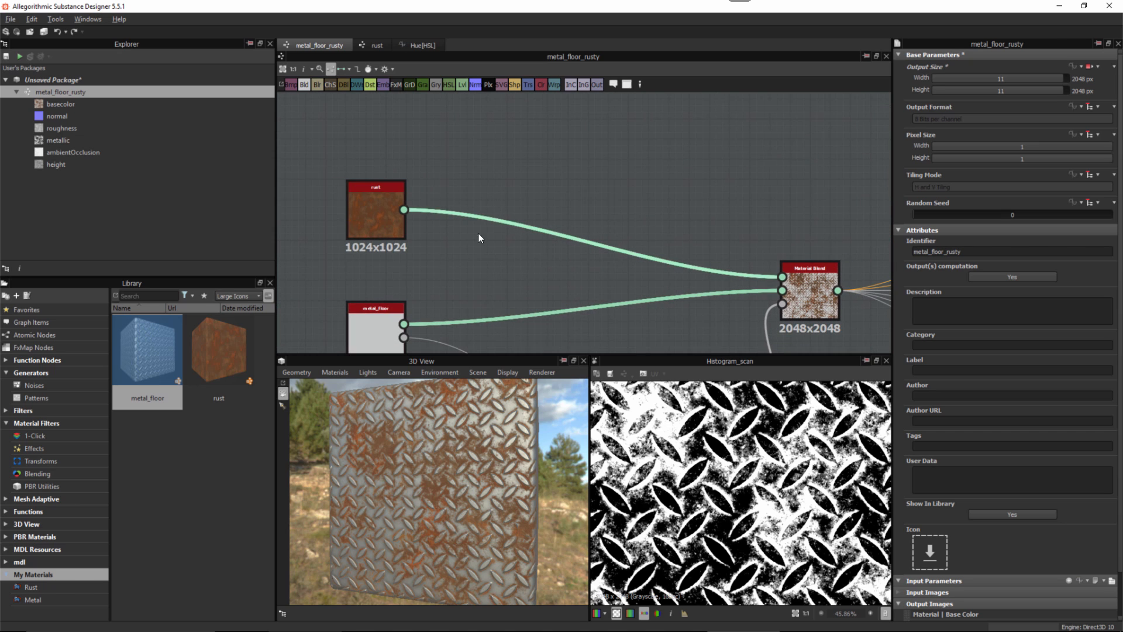
{"action": "middle_click_drag", "start_coordinate": [586, 252], "coordinate": [455, 224]}
{"action": "scroll", "coordinate": [633, 269], "scroll_direction": "up", "scroll_amount": 4}
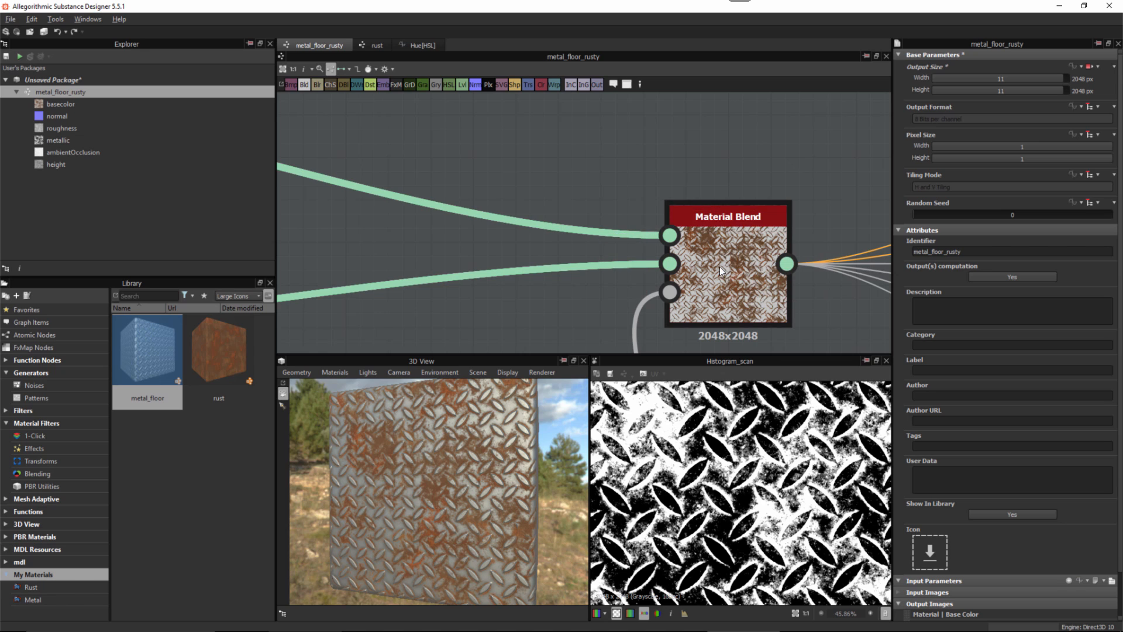
{"action": "scroll", "coordinate": [739, 291], "scroll_direction": "down", "scroll_amount": 1}
{"action": "middle_click_drag", "start_coordinate": [738, 290], "coordinate": [718, 275]}
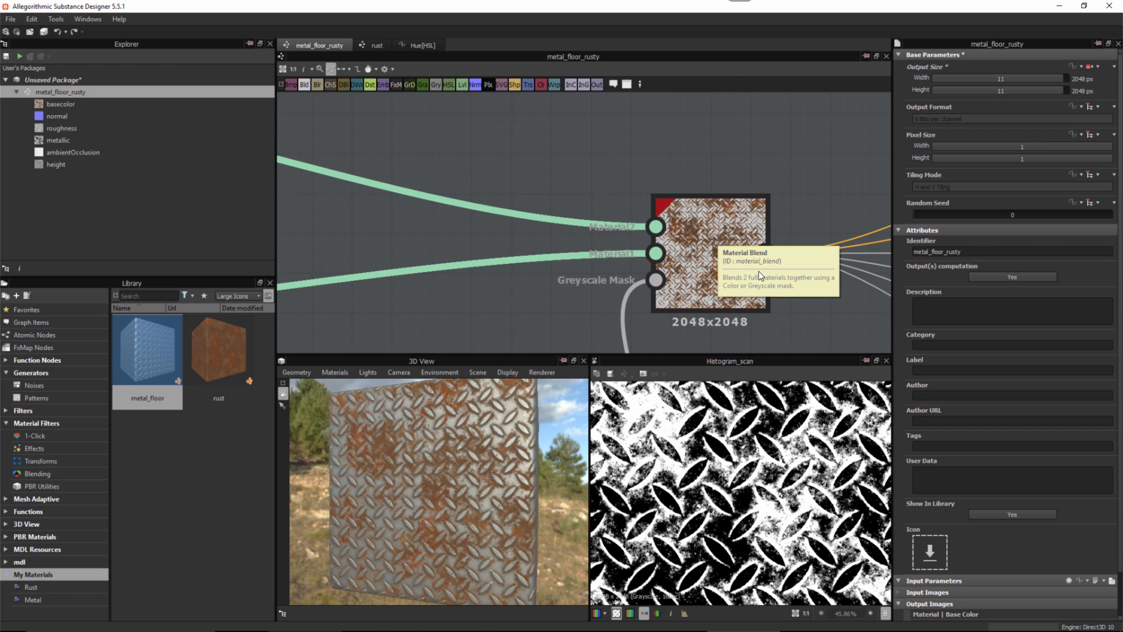
Step: Look over the node network around the Material Blend and examine the rust node's resolution up close
{"action": "scroll", "coordinate": [753, 262], "scroll_direction": "down", "scroll_amount": 5}
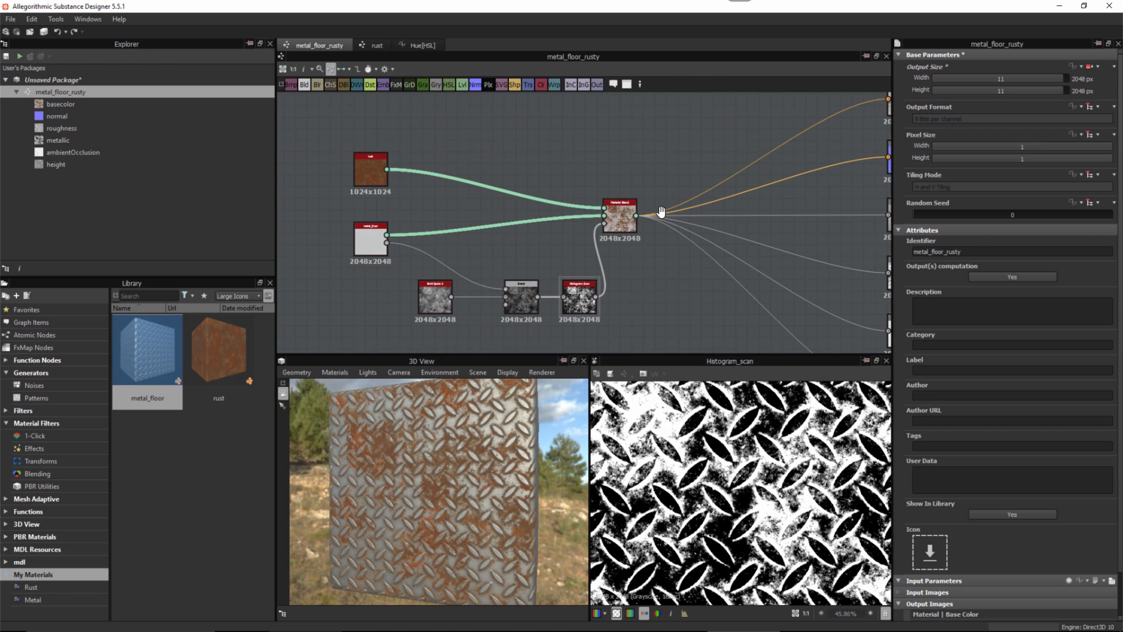
{"action": "scroll", "coordinate": [454, 206], "scroll_direction": "up", "scroll_amount": 1}
{"action": "middle_click_drag", "start_coordinate": [599, 258], "coordinate": [661, 251]}
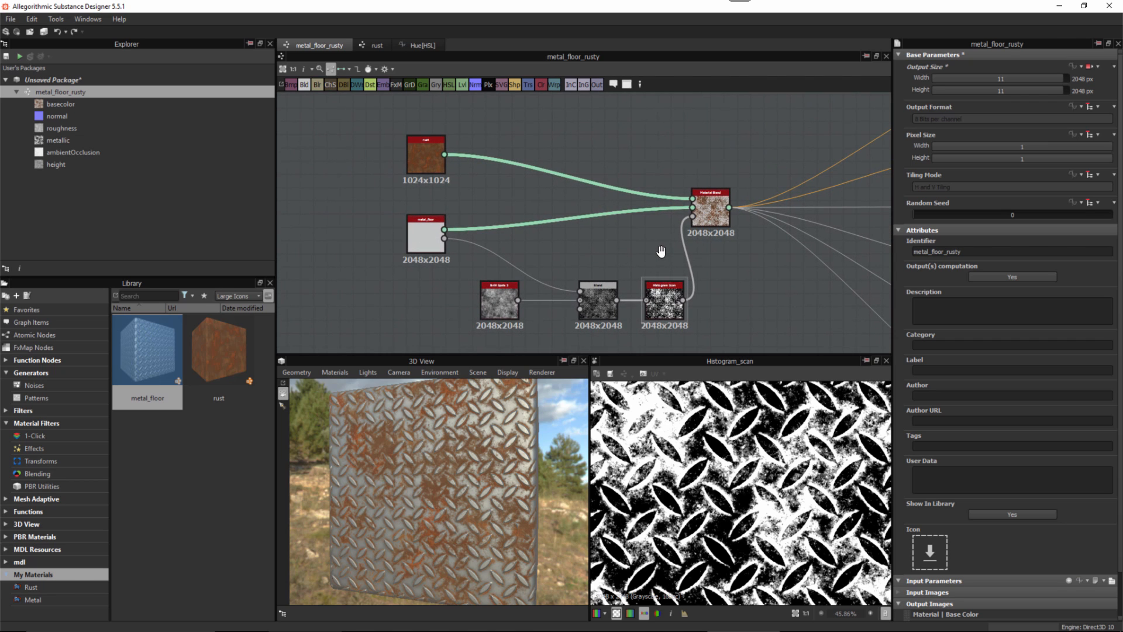
{"action": "scroll", "coordinate": [499, 161], "scroll_direction": "up", "scroll_amount": 1}
{"action": "middle_click_drag", "start_coordinate": [471, 180], "coordinate": [560, 241]}
{"action": "scroll", "coordinate": [560, 241], "scroll_direction": "up", "scroll_amount": 5}
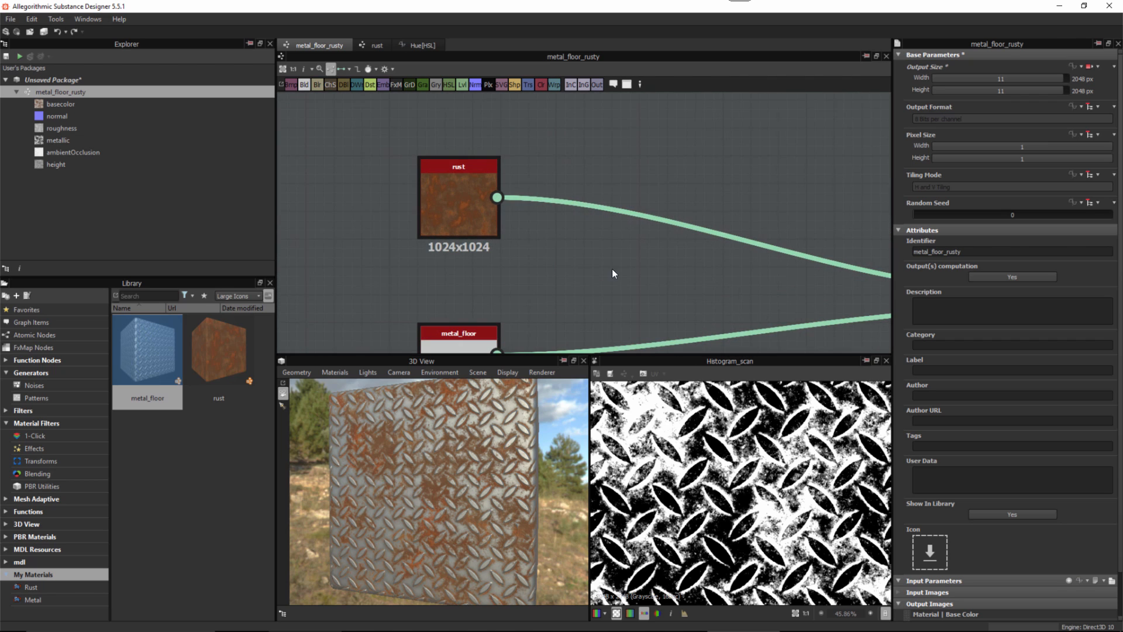
Step: Open the graph referenced by the rust node, loading its package, and expand rust.sbs in the package list
{"action": "right_click", "coordinate": [457, 192]}
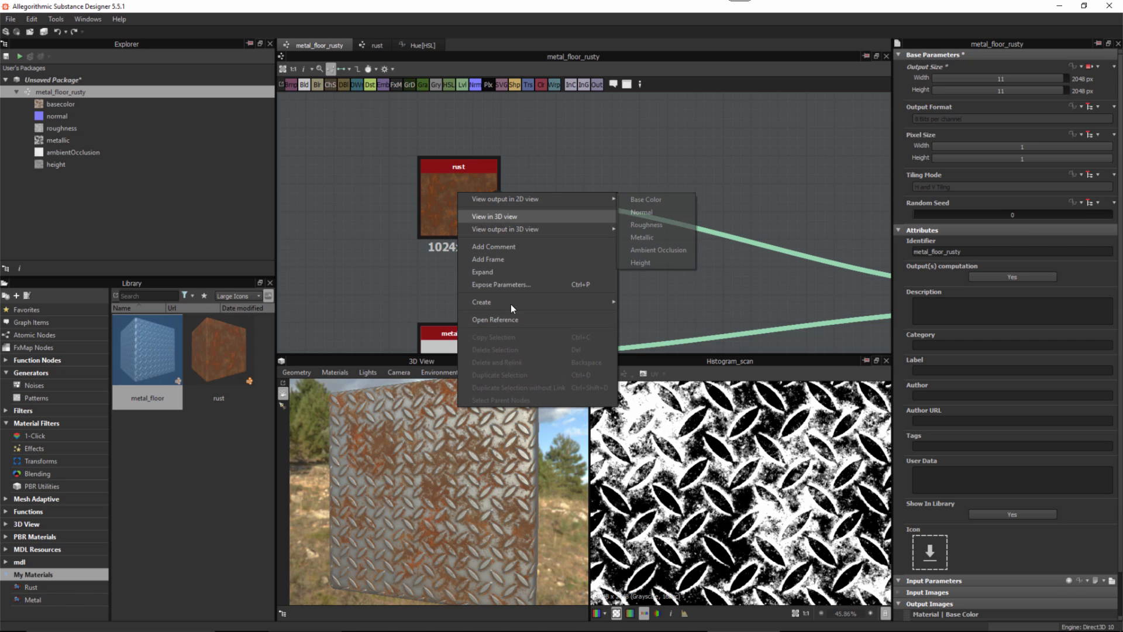
{"action": "left_click", "coordinate": [500, 321]}
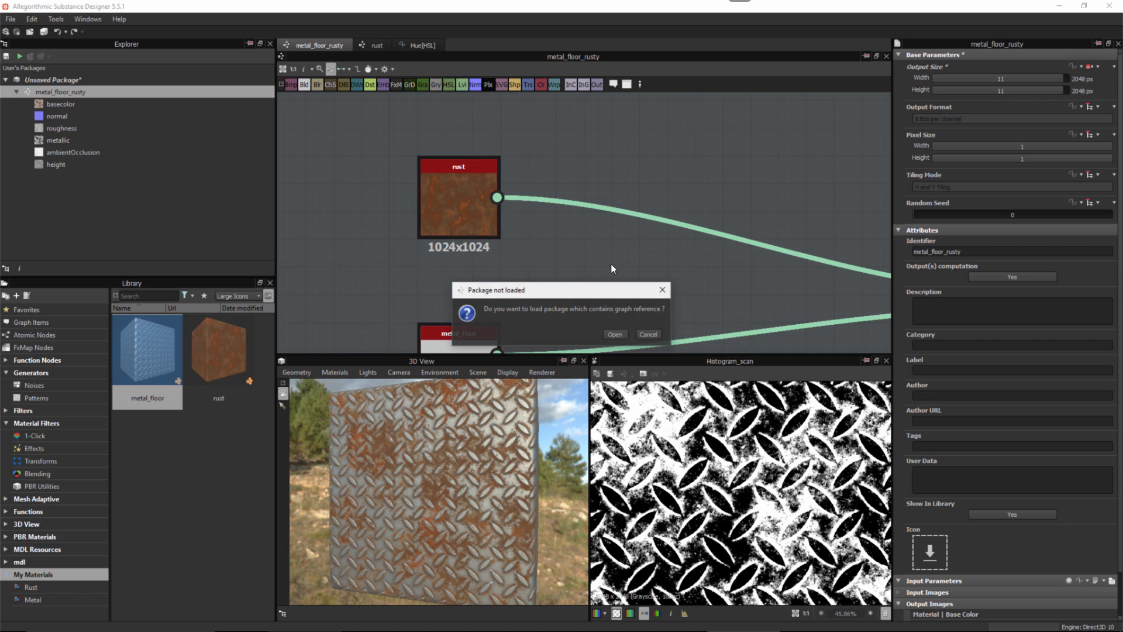
{"action": "left_click", "coordinate": [616, 332]}
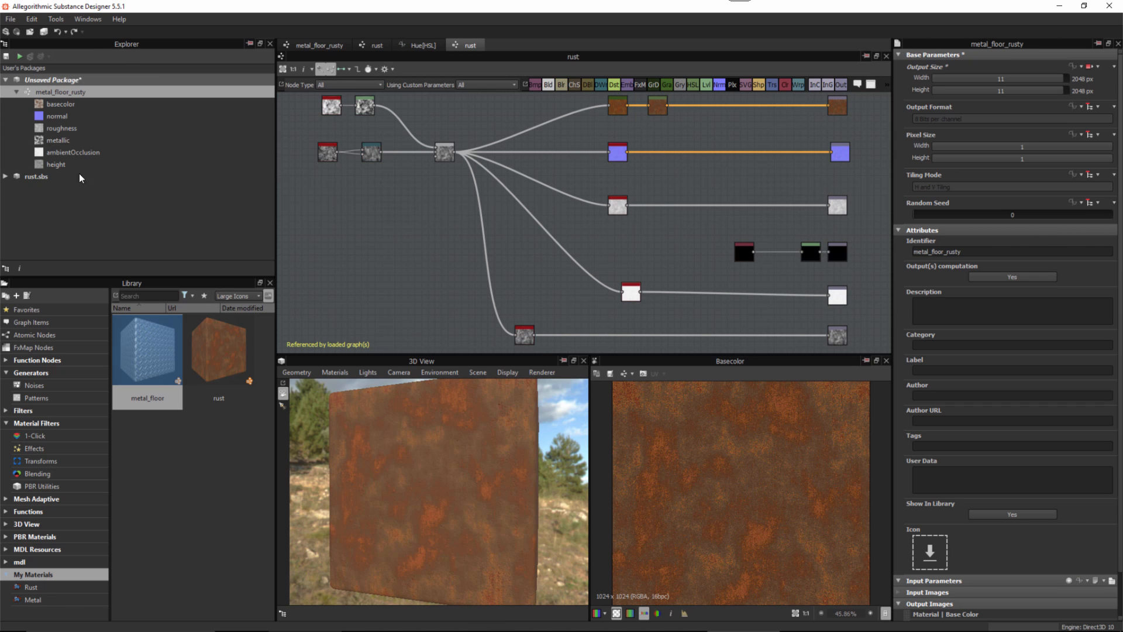
{"action": "left_click", "coordinate": [6, 177]}
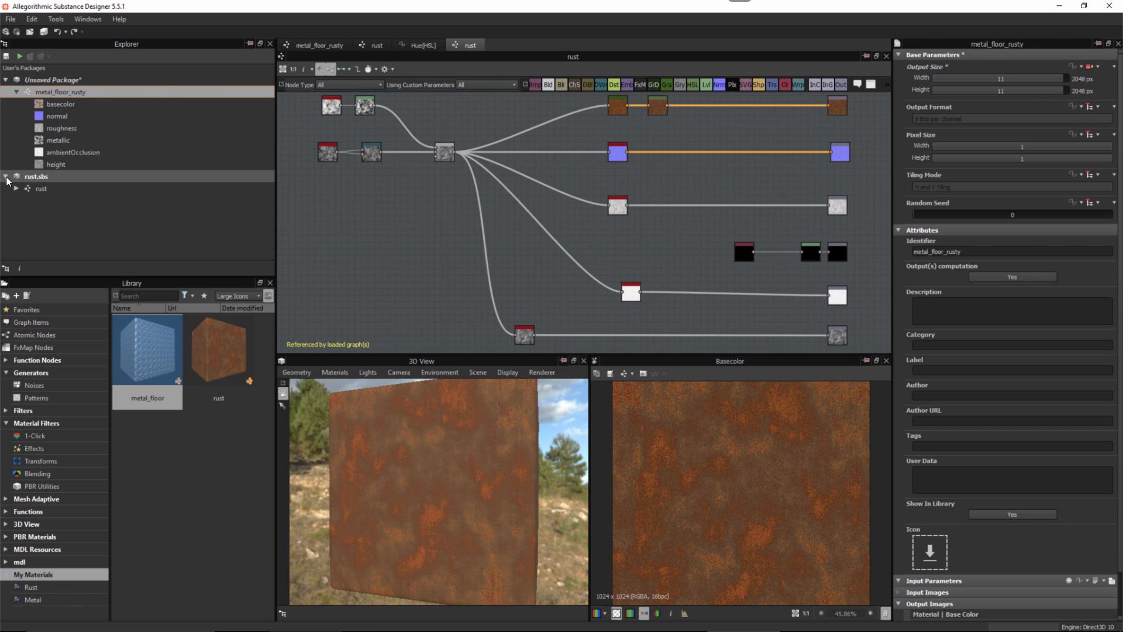
Step: Make the rust graph's output size relative to its parent in width and height
{"action": "left_click", "coordinate": [427, 258]}
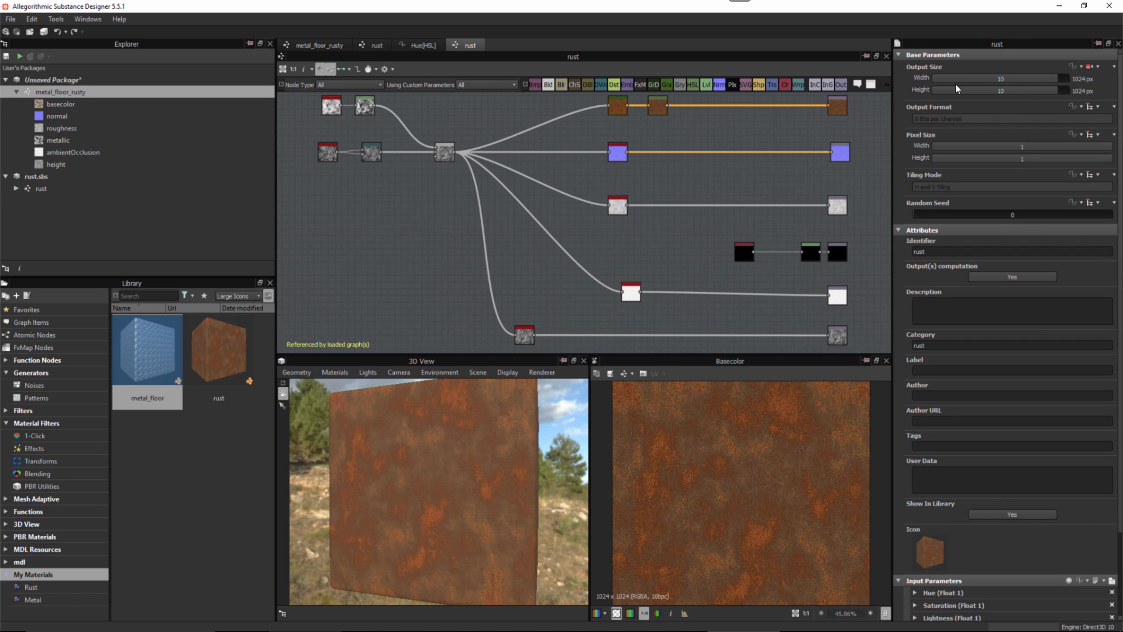
{"action": "left_click", "coordinate": [1094, 67]}
{"action": "left_click", "coordinate": [1079, 85]}
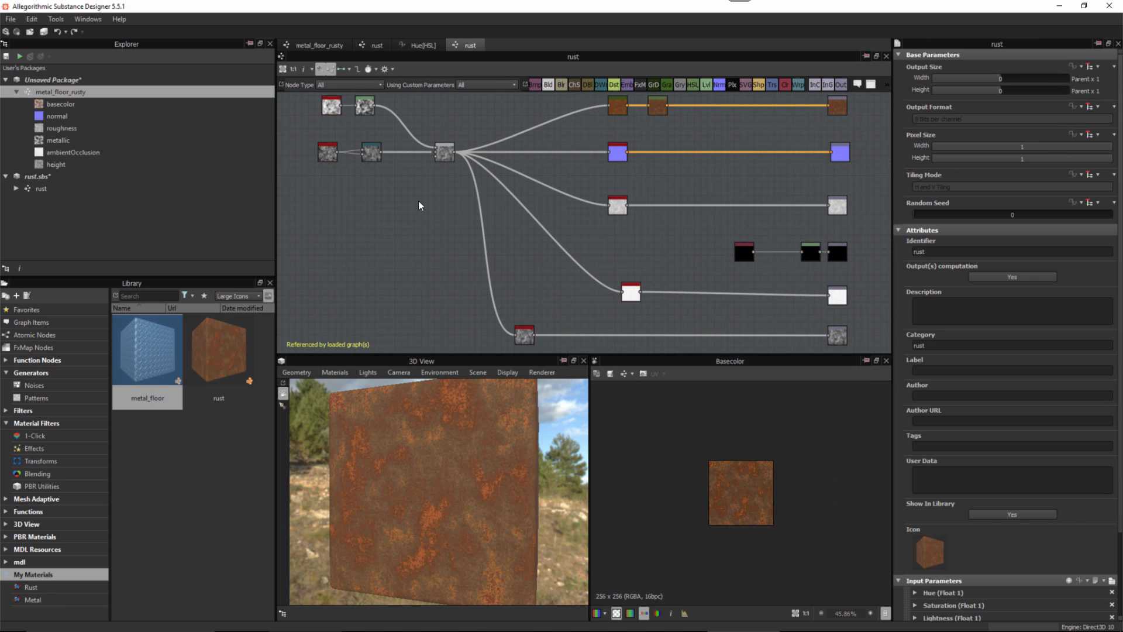
Step: Save and close the rust.sbs package, and go back to the metal_floor_rusty graph
{"action": "left_click", "coordinate": [40, 176]}
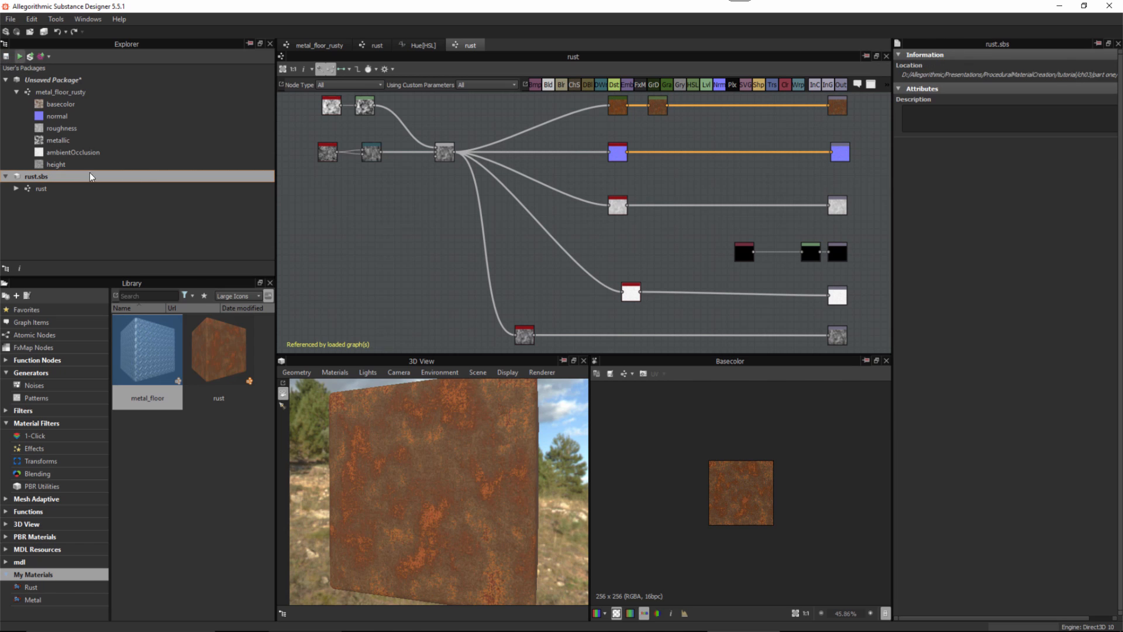
{"action": "right_click", "coordinate": [46, 176]}
{"action": "left_click", "coordinate": [92, 341]}
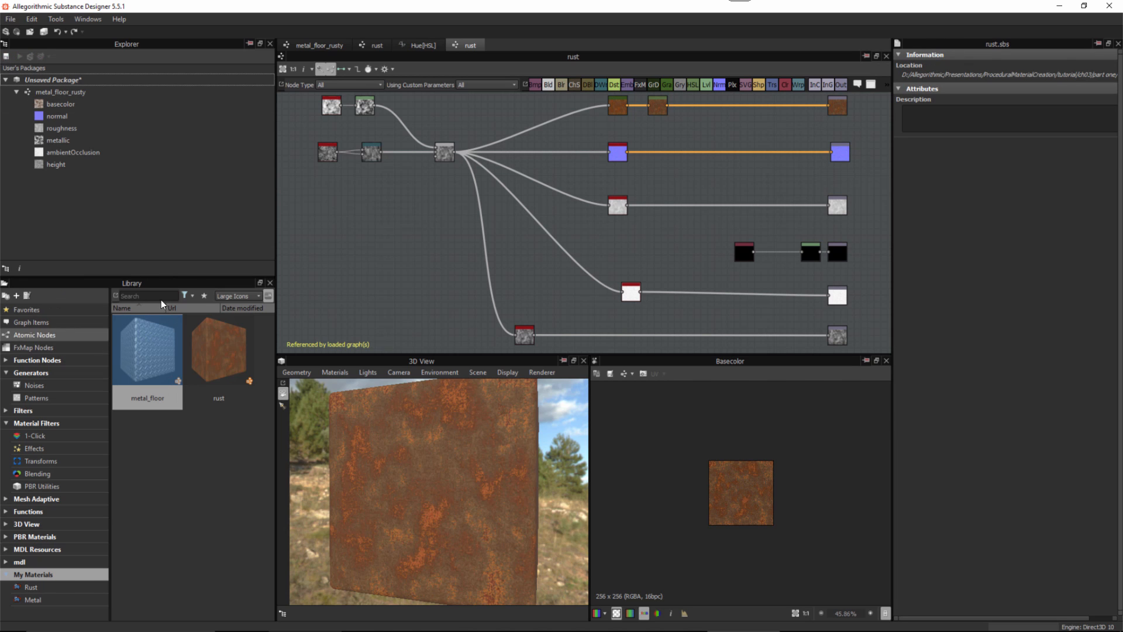
{"action": "left_click", "coordinate": [59, 91]}
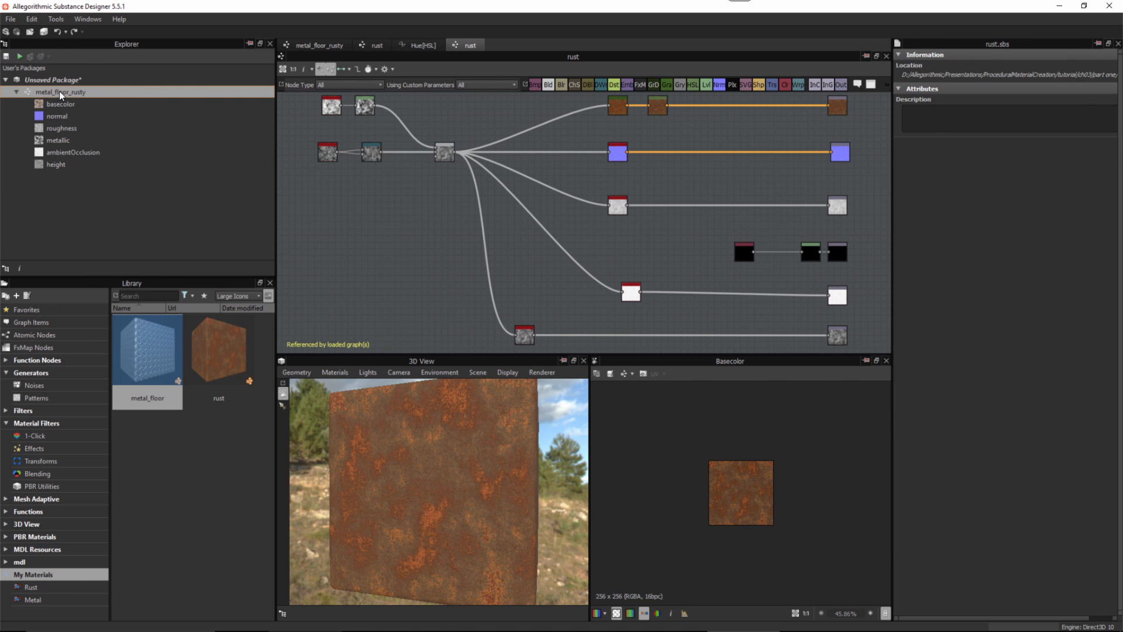
{"action": "double_click", "coordinate": [59, 91]}
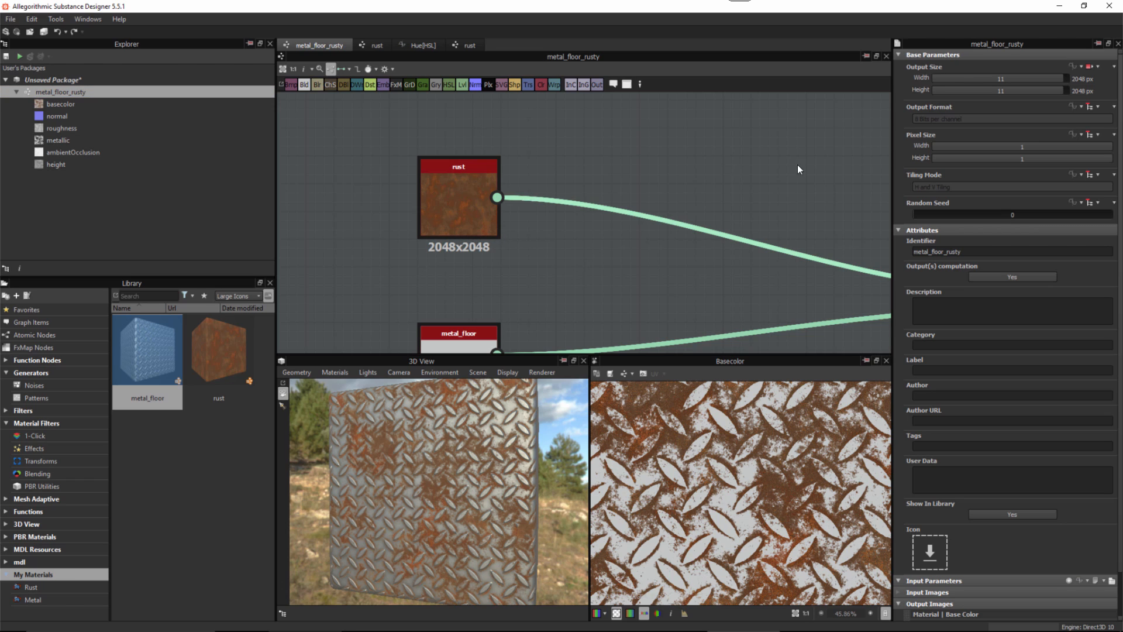
Step: Check the resolution of the rust, metal_floor, mask and Material Blend nodes in the network
{"action": "middle_click_drag", "start_coordinate": [671, 230], "coordinate": [547, 192], "text": "alt"}
{"action": "right_click_drag", "start_coordinate": [581, 169], "coordinate": [692, 222], "text": "alt"}
{"action": "middle_click_drag", "start_coordinate": [645, 150], "coordinate": [543, 115], "text": "alt"}
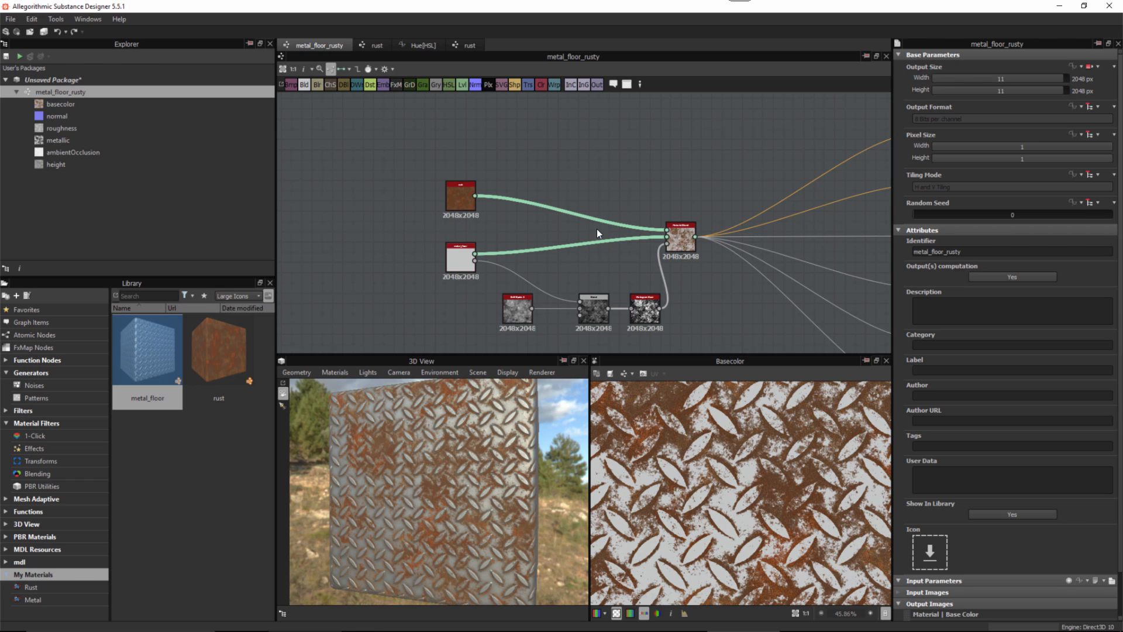
{"action": "middle_click_drag", "start_coordinate": [616, 265], "coordinate": [507, 256], "text": "alt"}
{"action": "right_click_drag", "start_coordinate": [506, 256], "coordinate": [559, 267], "text": "alt"}
{"action": "middle_click_drag", "start_coordinate": [558, 268], "coordinate": [662, 256]}
{"action": "scroll", "coordinate": [516, 243], "scroll_direction": "up", "scroll_amount": 2}
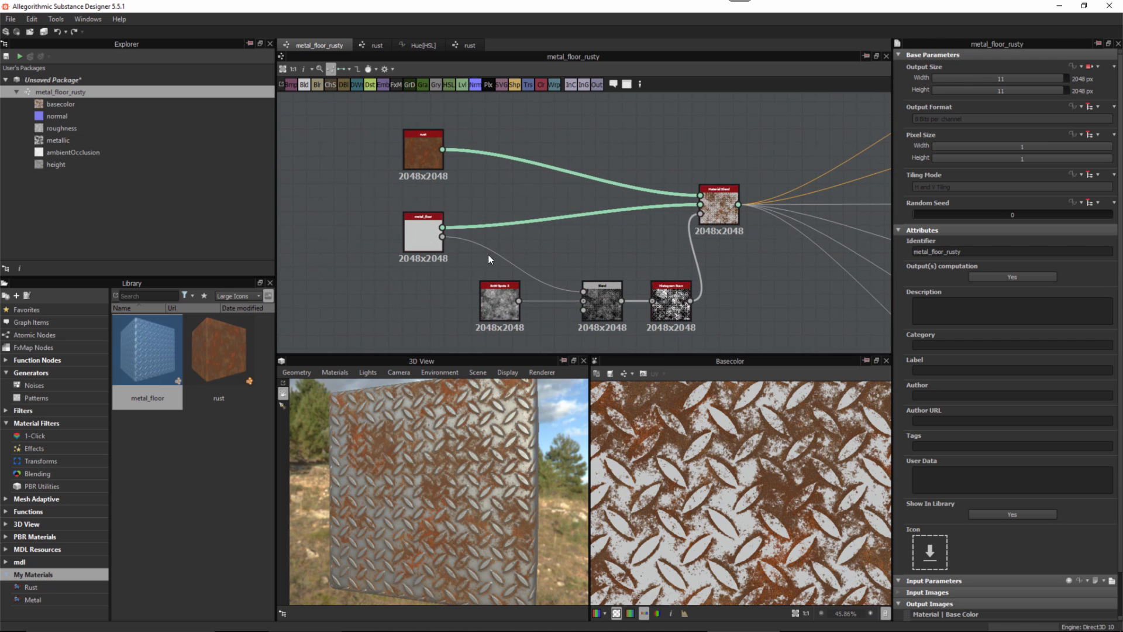
Step: Open the graph referenced by the metal_floor node, loading its package
{"action": "scroll", "coordinate": [448, 245], "scroll_direction": "up", "scroll_amount": 4}
{"action": "middle_click_drag", "start_coordinate": [463, 257], "coordinate": [476, 237]}
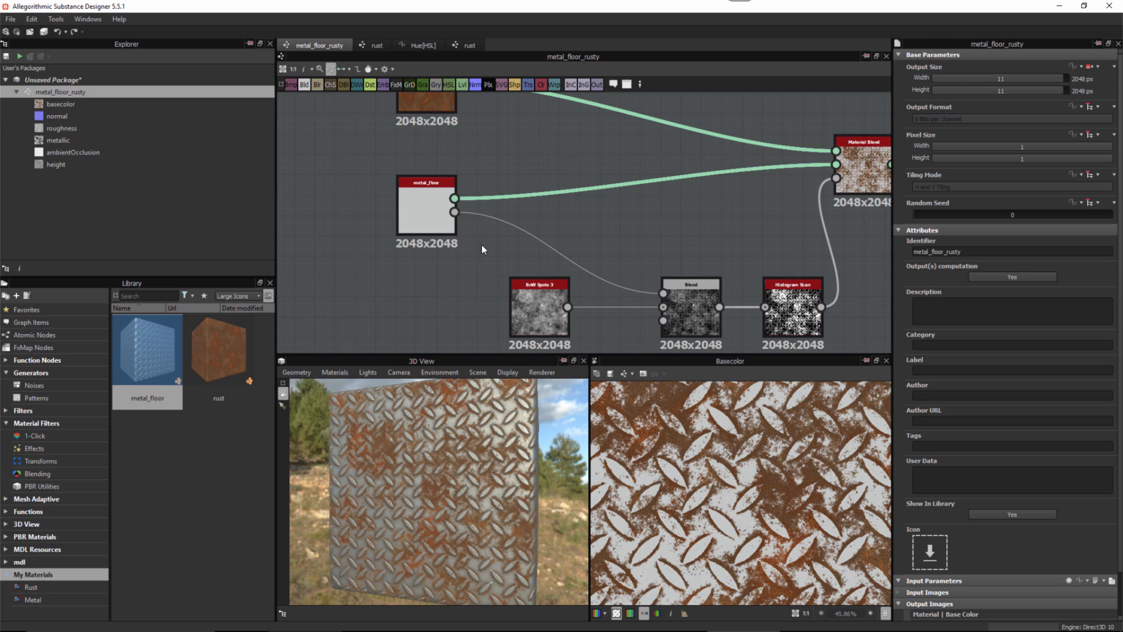
{"action": "left_click", "coordinate": [420, 205]}
{"action": "right_click", "coordinate": [408, 209]}
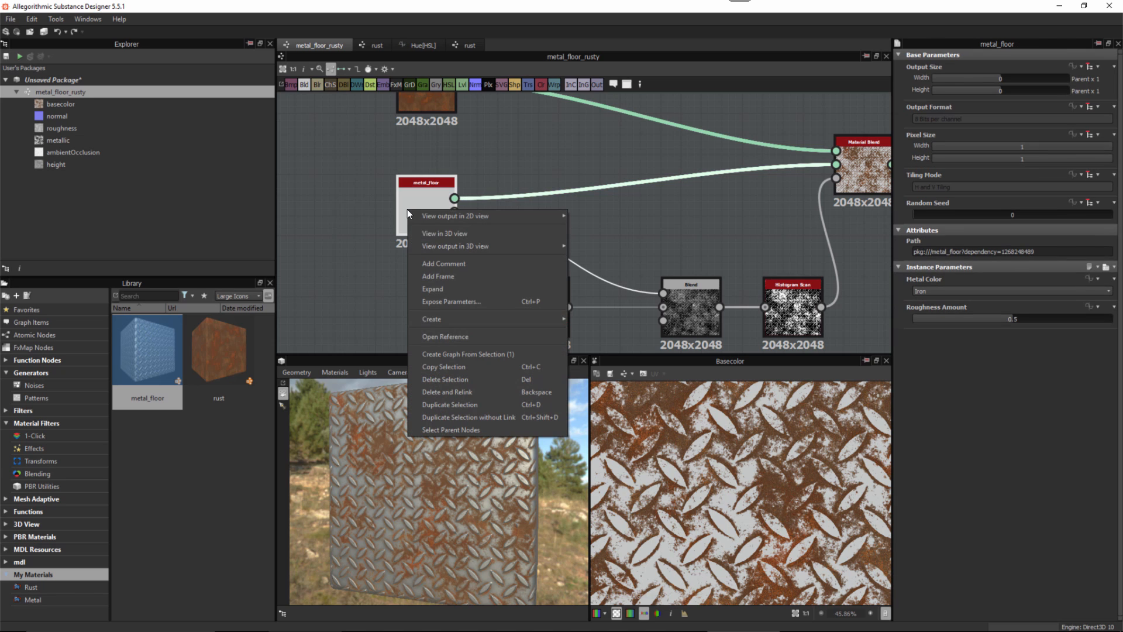
{"action": "left_click", "coordinate": [437, 337]}
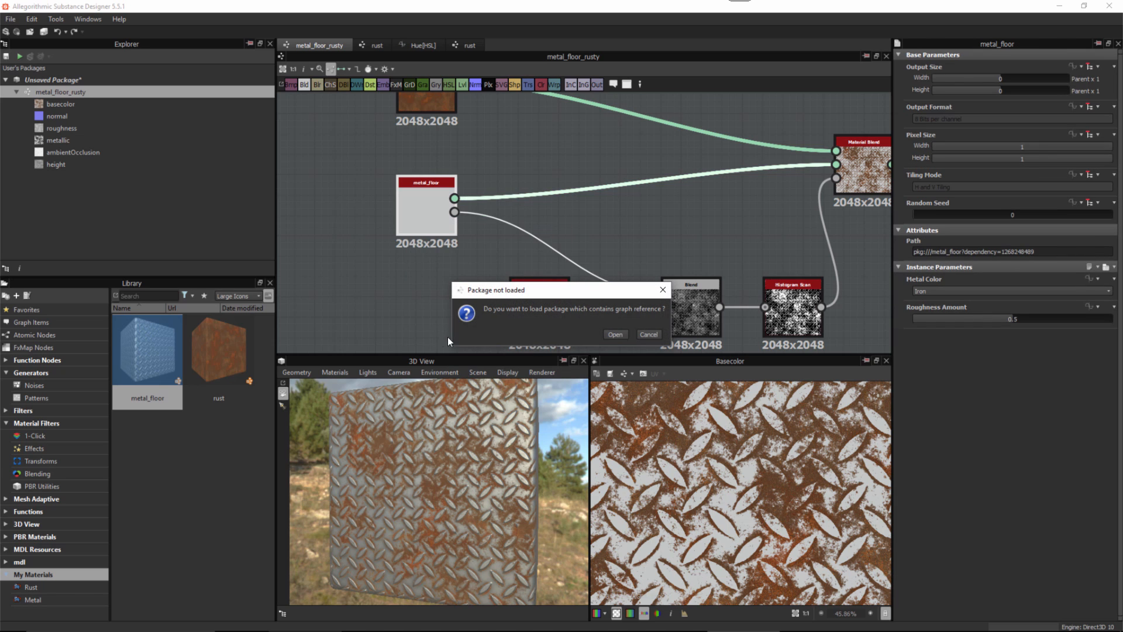
{"action": "left_click", "coordinate": [615, 335]}
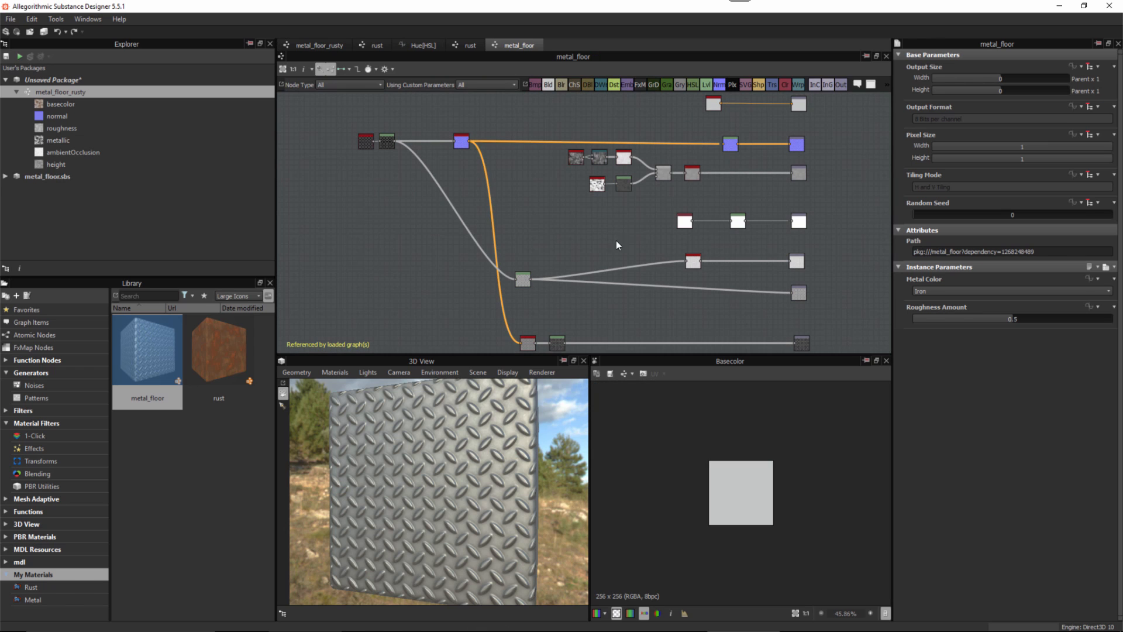
Step: Move the metal_floor graph's column of output nodes farther away from the nodes that feed them
{"action": "middle_click_drag", "start_coordinate": [663, 261], "coordinate": [597, 250]}
{"action": "scroll", "coordinate": [638, 247], "scroll_direction": "down", "scroll_amount": 2}
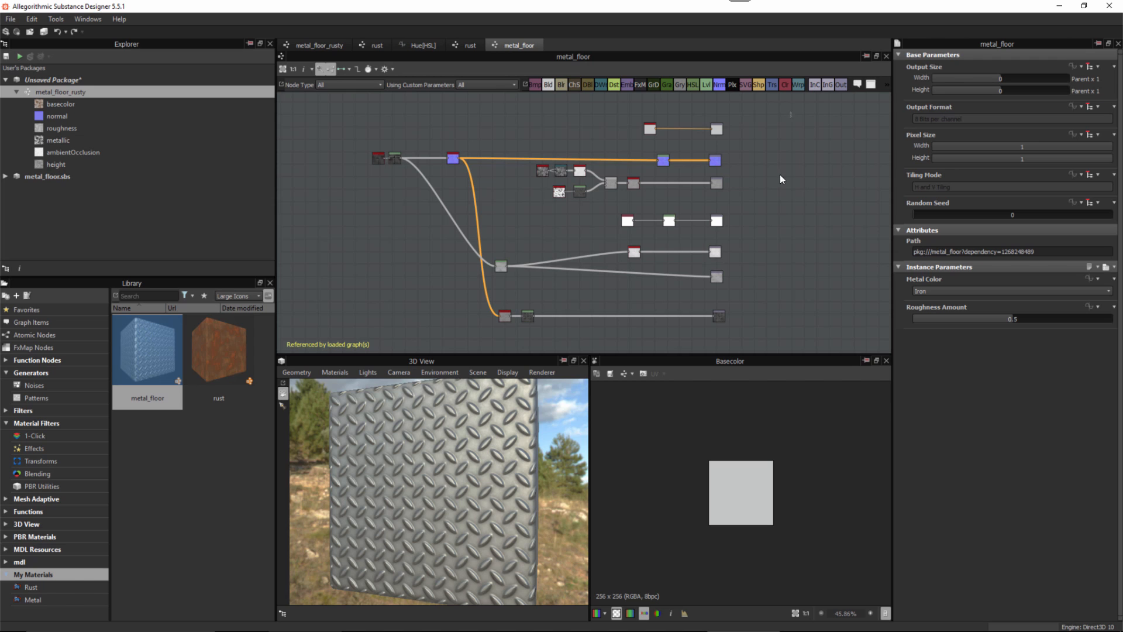
{"action": "left_click_drag", "start_coordinate": [780, 174], "coordinate": [793, 320]}
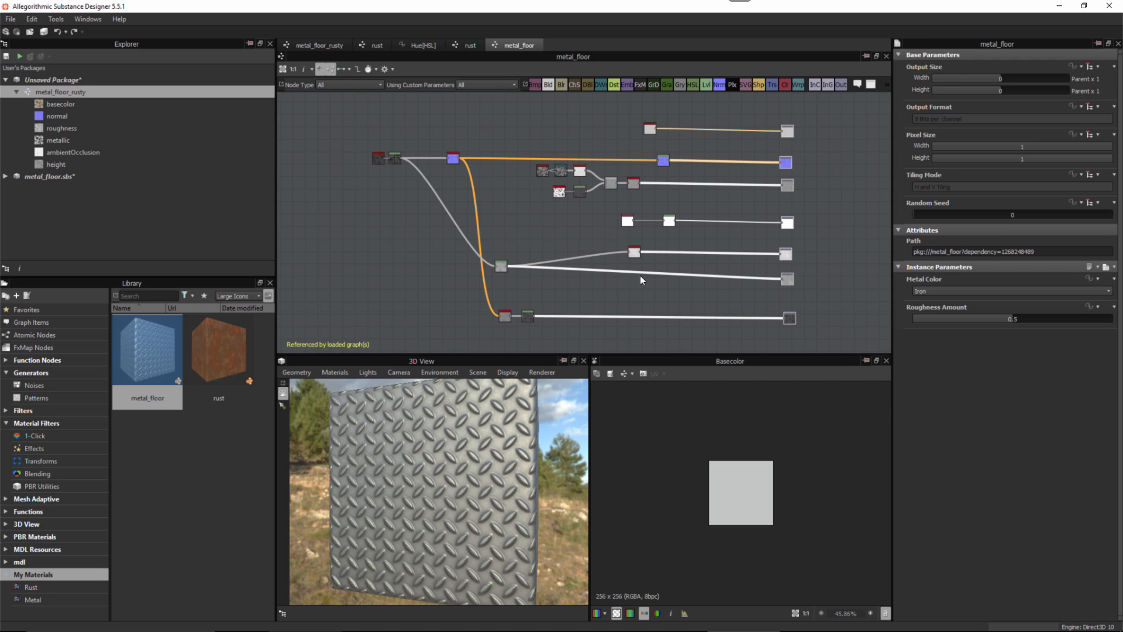
Step: Examine the metal_floor graph's processing nodes, selecting them together to set them apart from the output nodes
{"action": "left_click_drag", "start_coordinate": [344, 108], "coordinate": [690, 318]}
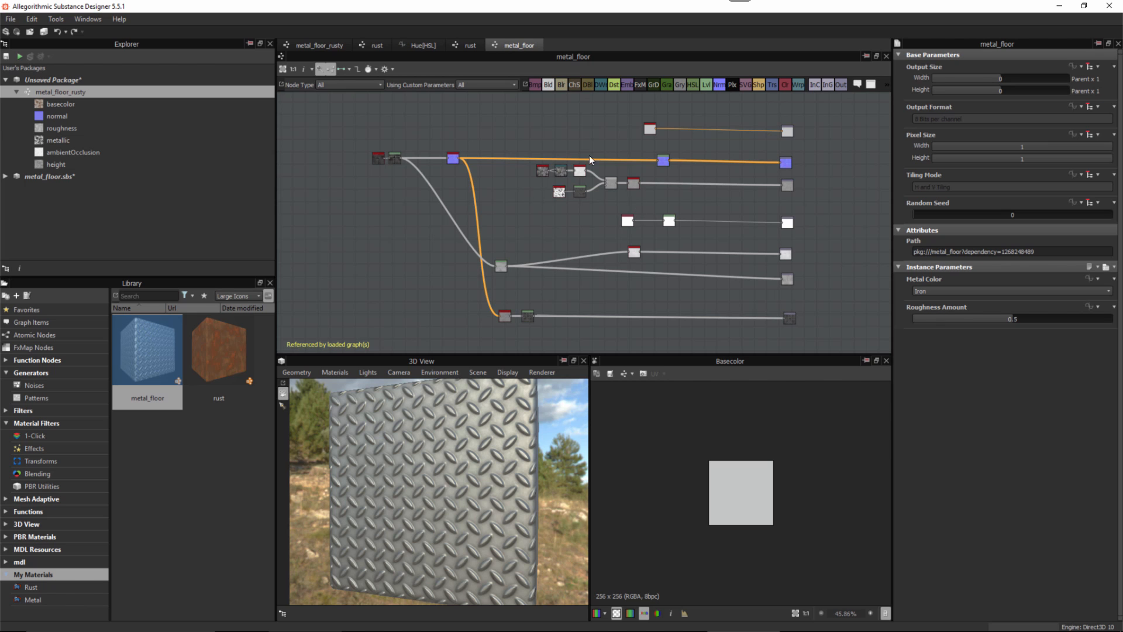
{"action": "scroll", "coordinate": [597, 164], "scroll_direction": "up", "scroll_amount": 5}
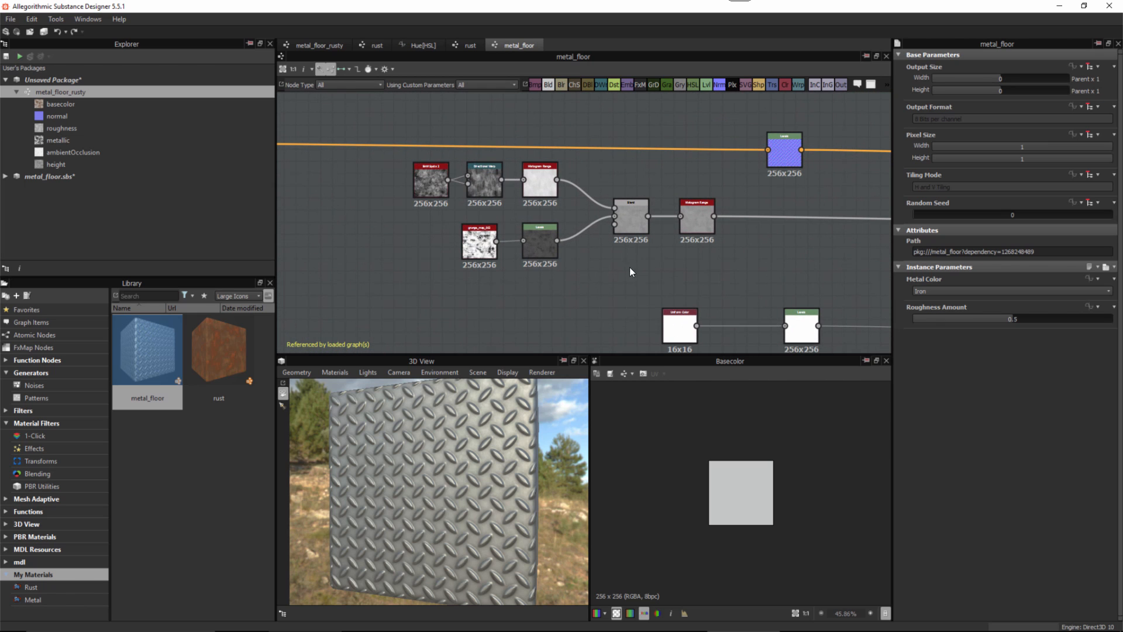
{"action": "scroll", "coordinate": [629, 266], "scroll_direction": "down", "scroll_amount": 3}
{"action": "middle_click_drag", "start_coordinate": [512, 321], "coordinate": [535, 270]}
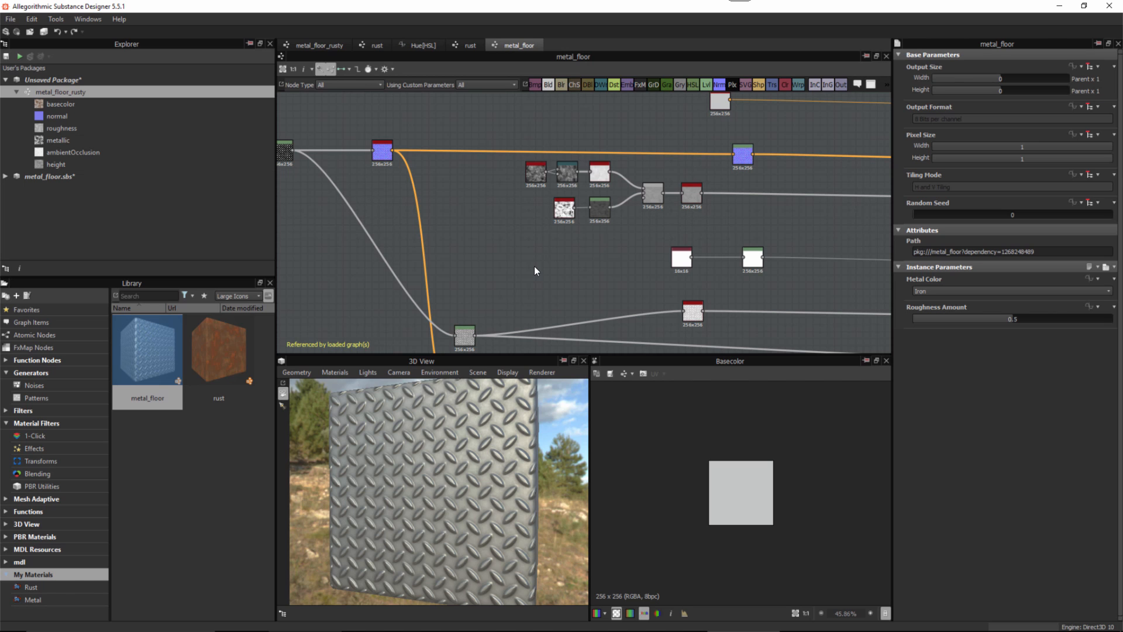
{"action": "key", "text": "f"}
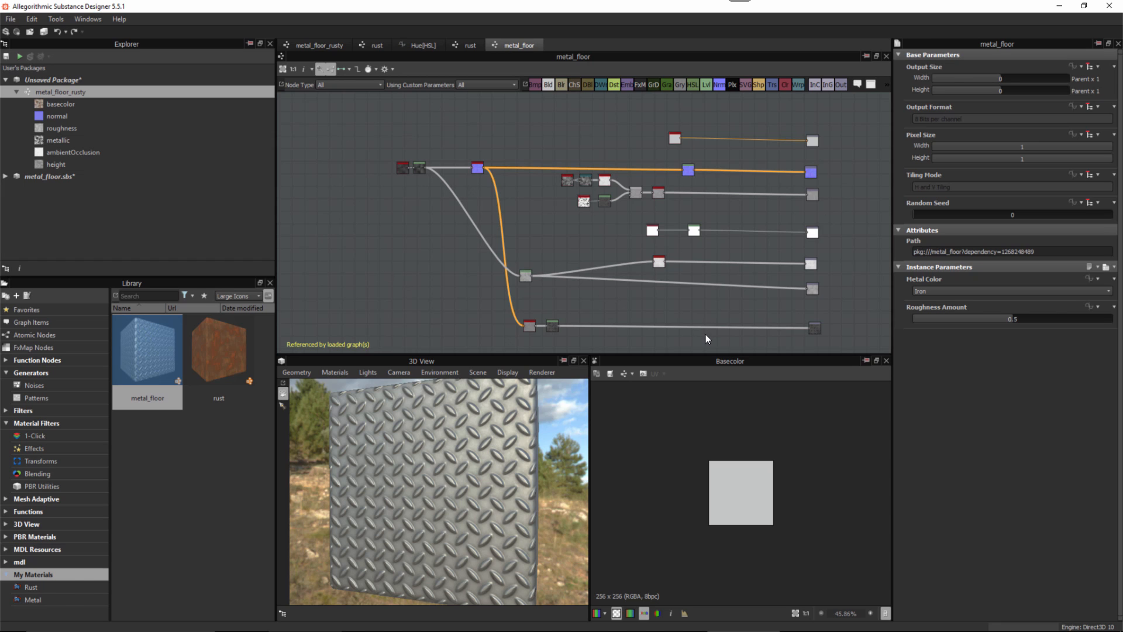
{"action": "left_click_drag", "start_coordinate": [384, 130], "coordinate": [719, 345]}
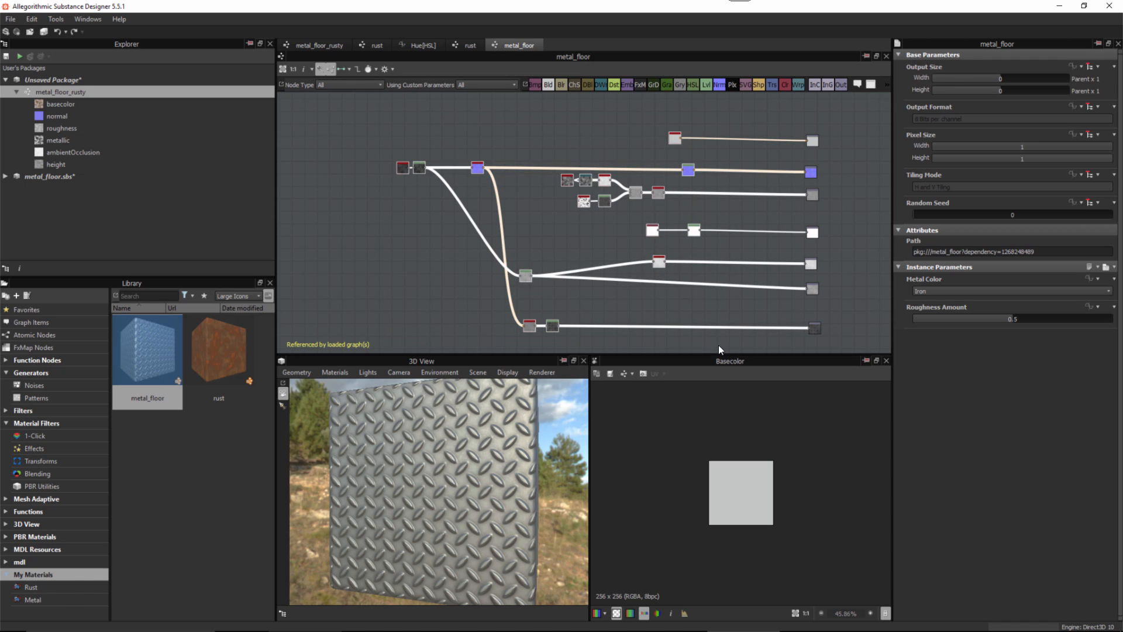
Step: Return to the metal_floor_rusty graph and add a Material Color Blend node beside the Material Blend node
{"action": "double_click", "coordinate": [55, 93]}
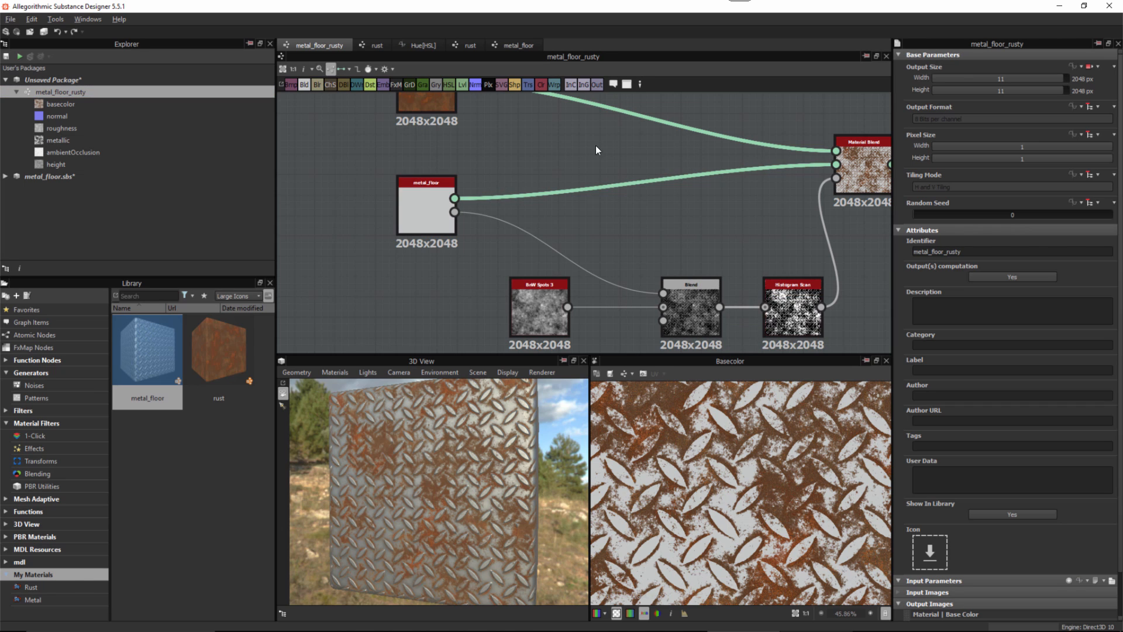
{"action": "scroll", "coordinate": [640, 181], "scroll_direction": "down", "scroll_amount": 4}
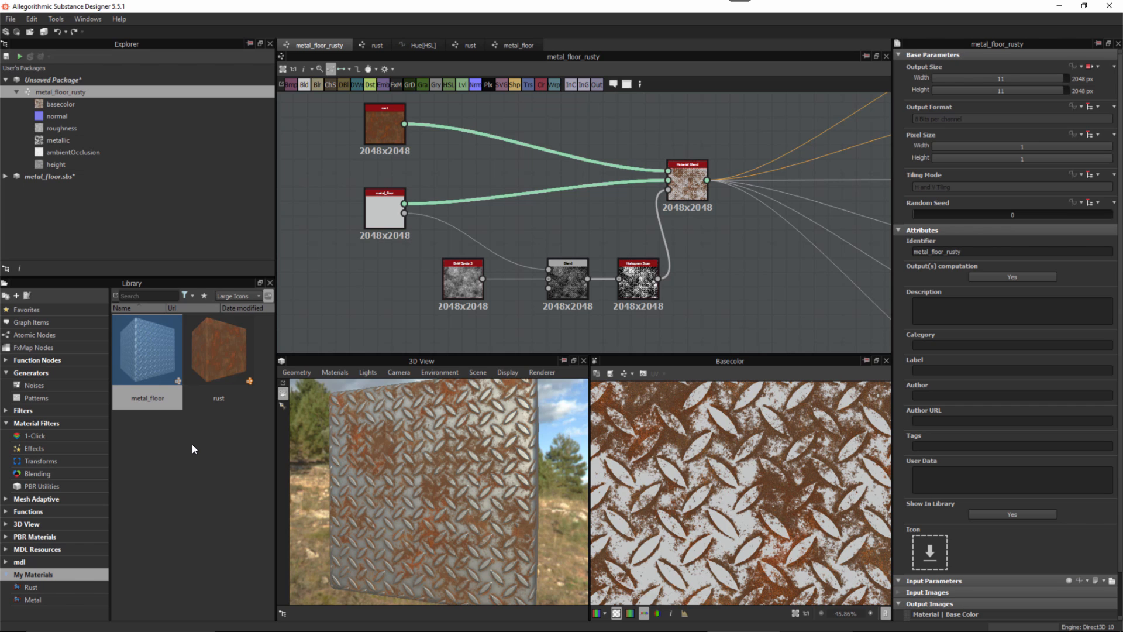
{"action": "left_click", "coordinate": [33, 472]}
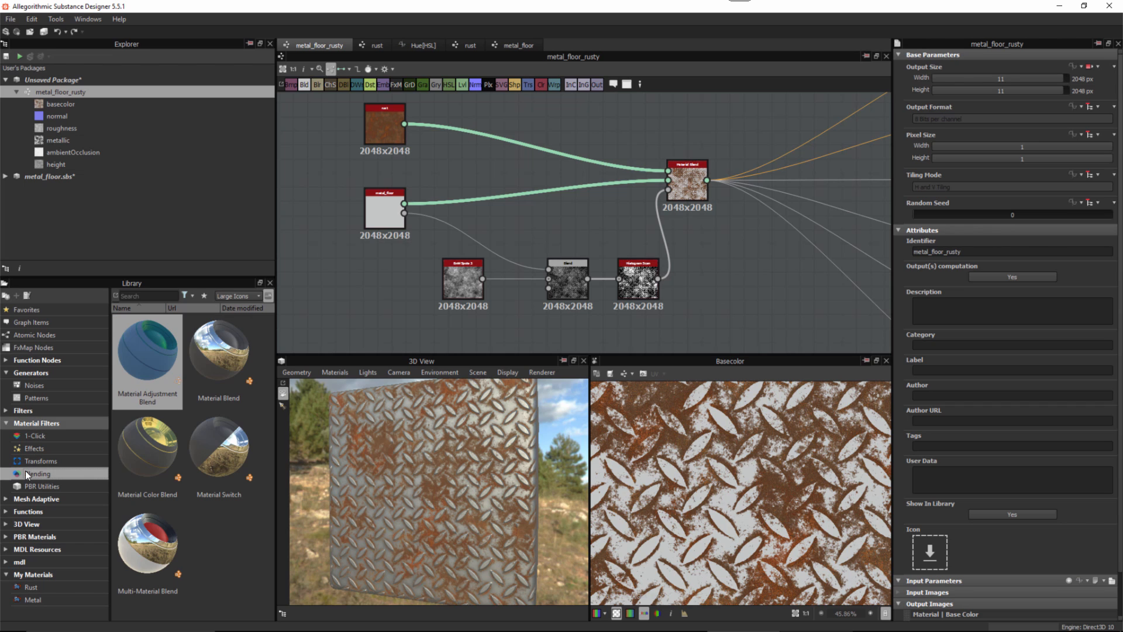
{"action": "left_click", "coordinate": [152, 441]}
{"action": "left_click_drag", "start_coordinate": [153, 441], "coordinate": [777, 259]}
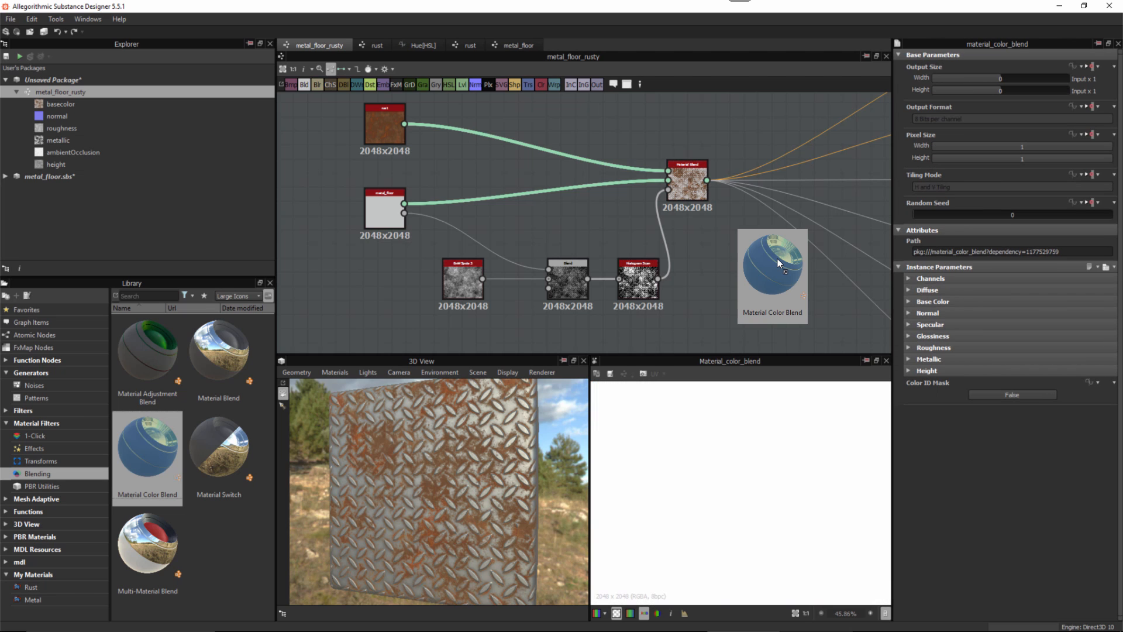
{"action": "scroll", "coordinate": [736, 287], "scroll_direction": "up", "scroll_amount": 3}
{"action": "middle_click_drag", "start_coordinate": [711, 270], "coordinate": [608, 294]}
{"action": "left_click_drag", "start_coordinate": [673, 284], "coordinate": [654, 265]}
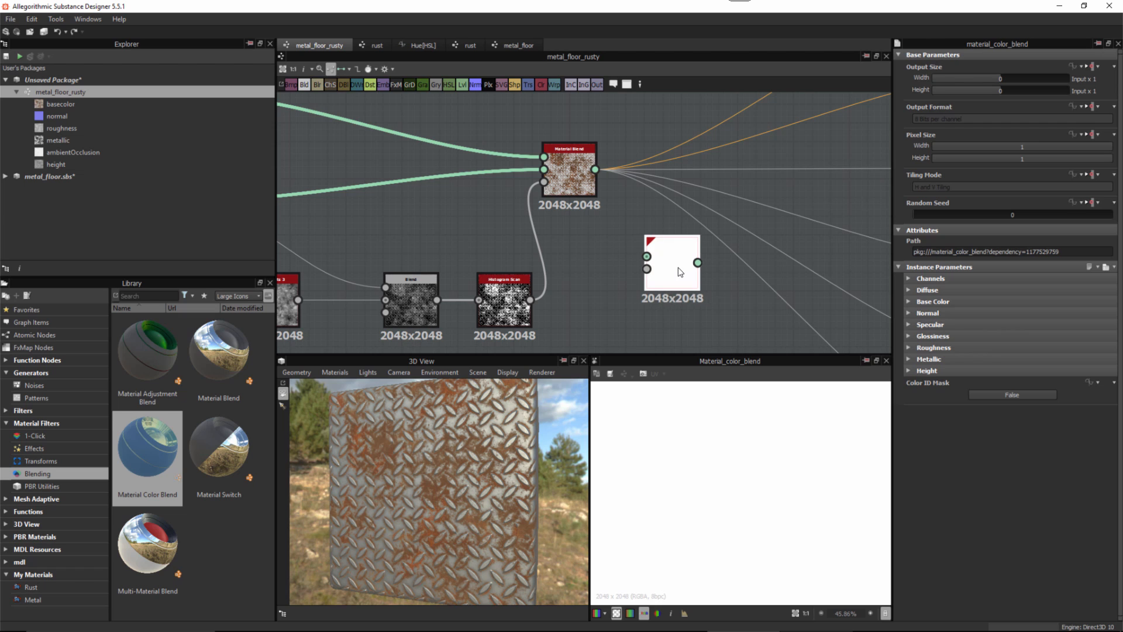
Step: Disable the Material Color Blend's Diffuse, Specular and Glossiness channels, and enable its Ambient Occlusion channel
{"action": "left_click", "coordinate": [910, 279]}
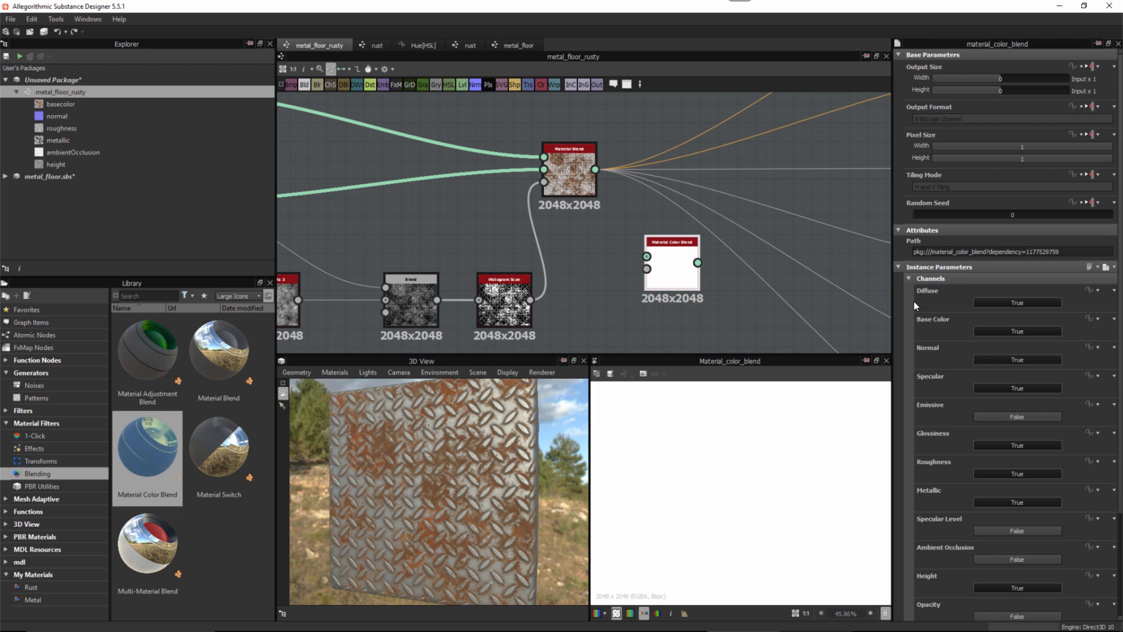
{"action": "left_click", "coordinate": [1034, 303]}
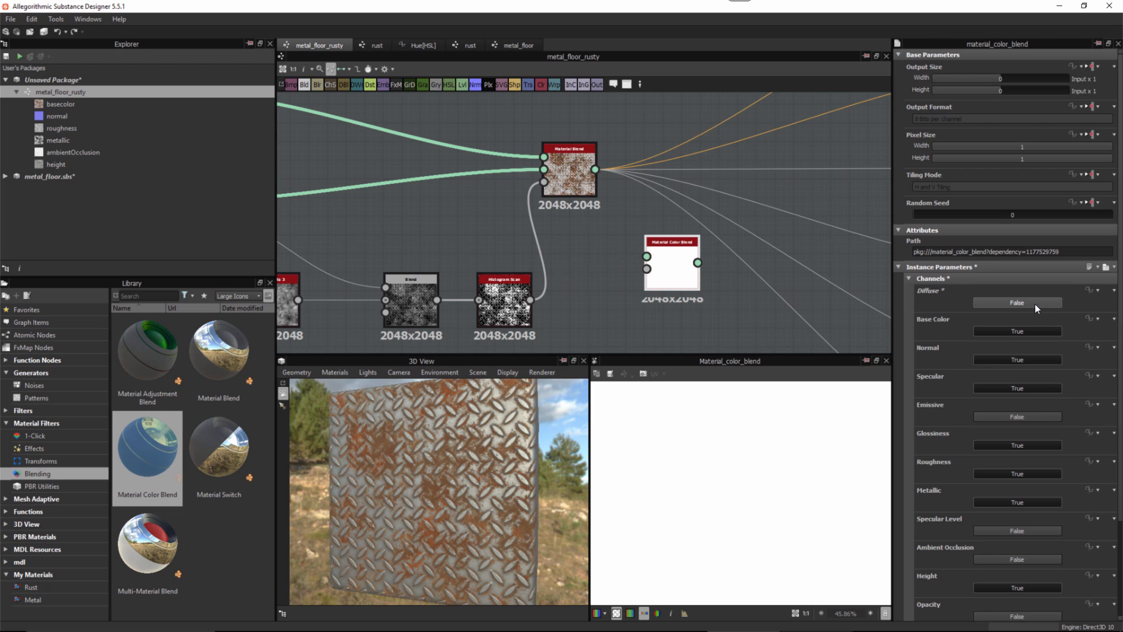
{"action": "left_click", "coordinate": [1008, 388]}
{"action": "left_click", "coordinate": [994, 444]}
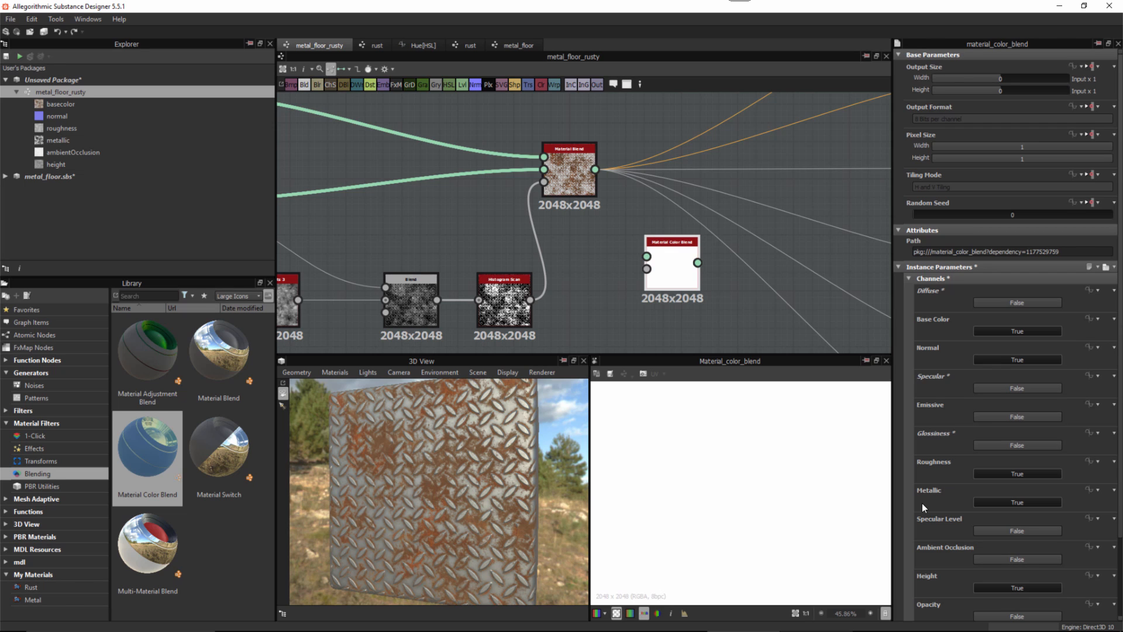
{"action": "scroll", "coordinate": [942, 518], "scroll_direction": "down", "scroll_amount": 1}
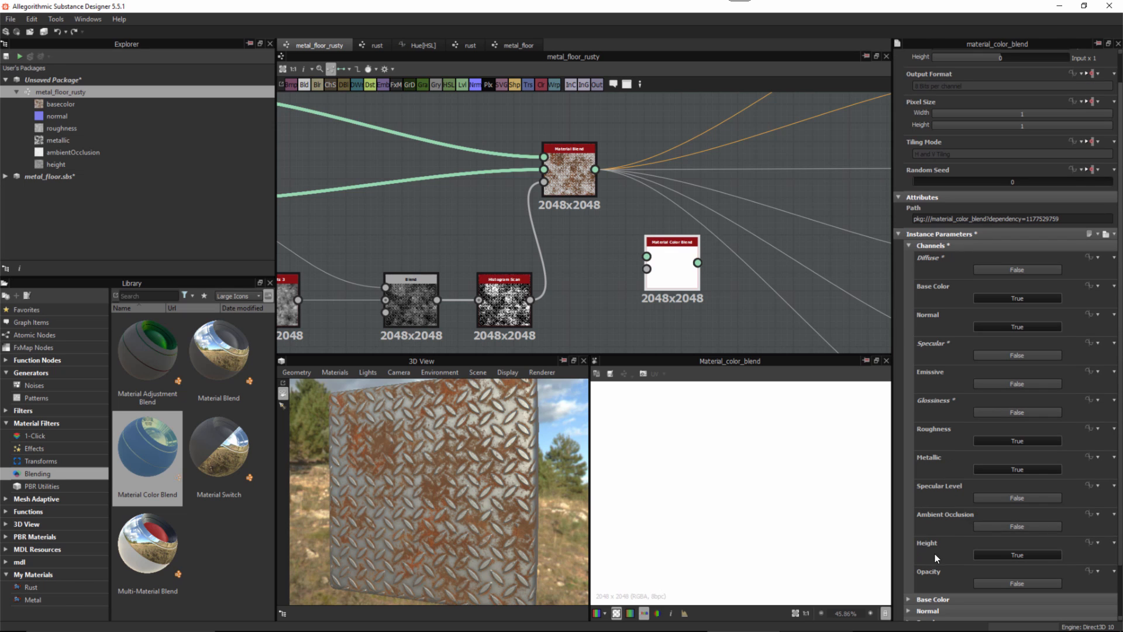
{"action": "left_click", "coordinate": [983, 527]}
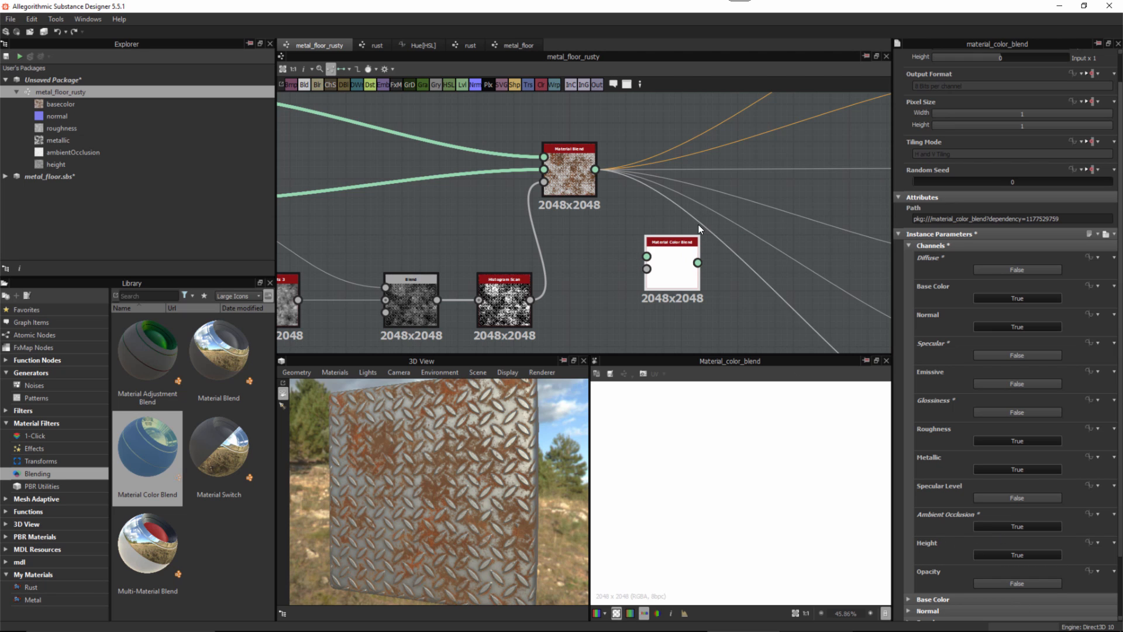
Step: Connect the Material Blend's output to the Material Color Blend's material input
{"action": "middle_click_drag", "start_coordinate": [625, 206], "coordinate": [609, 199]}
{"action": "scroll", "coordinate": [608, 199], "scroll_direction": "down", "scroll_amount": 1}
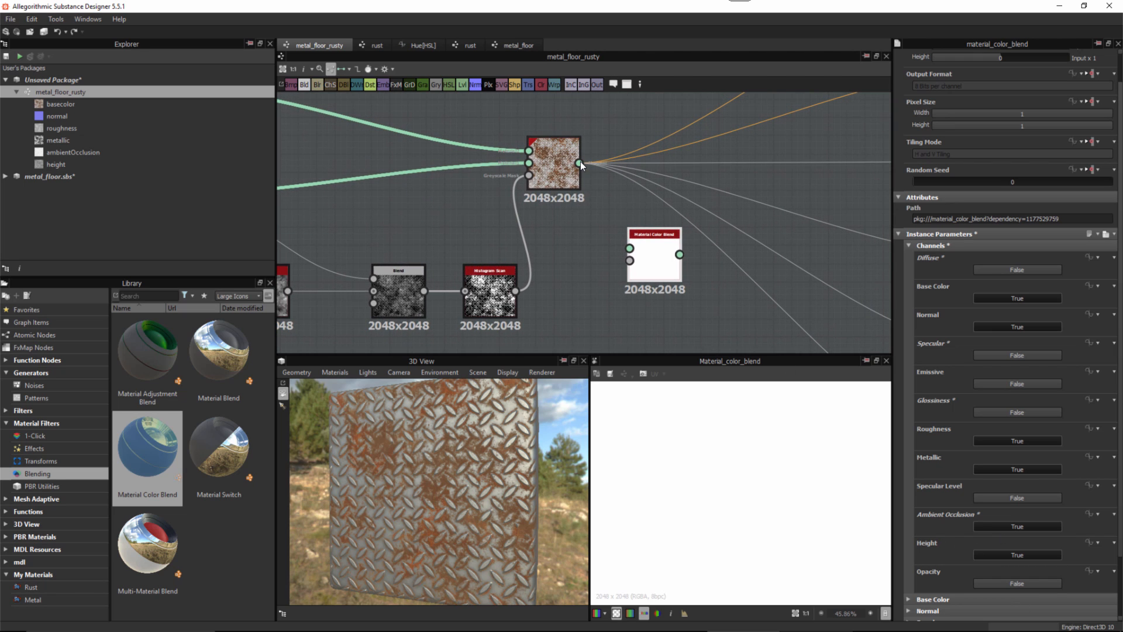
{"action": "left_click_drag", "start_coordinate": [599, 125], "coordinate": [676, 255]}
{"action": "scroll", "coordinate": [723, 315], "scroll_direction": "down", "scroll_amount": 4}
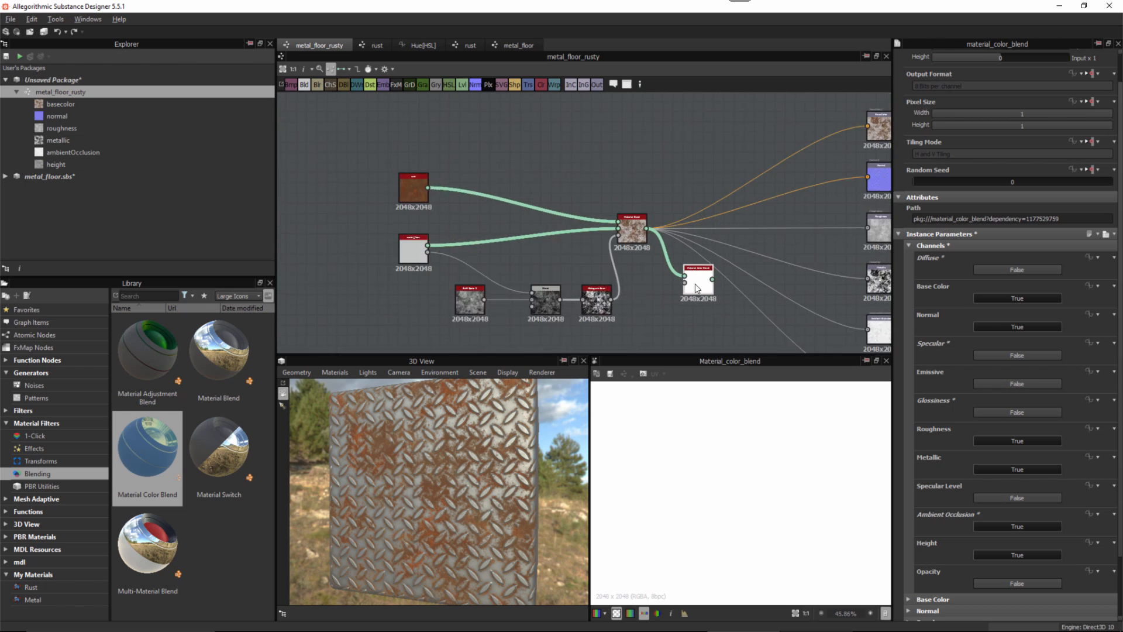
Step: Examine the Material Color Blend's Base Color and Normal parameter groups with its Channels group collapsed
{"action": "middle_click_drag", "start_coordinate": [735, 325], "coordinate": [713, 271]}
{"action": "scroll", "coordinate": [673, 234], "scroll_direction": "up", "scroll_amount": 4}
{"action": "left_click_drag", "start_coordinate": [676, 226], "coordinate": [679, 235]}
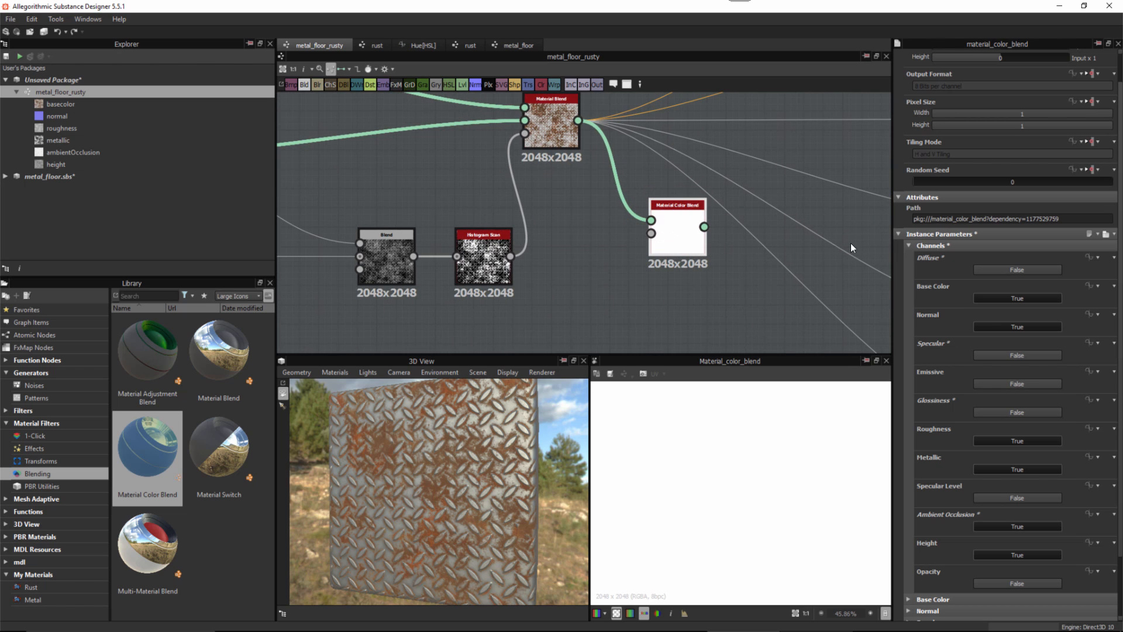
{"action": "left_click", "coordinate": [909, 247]}
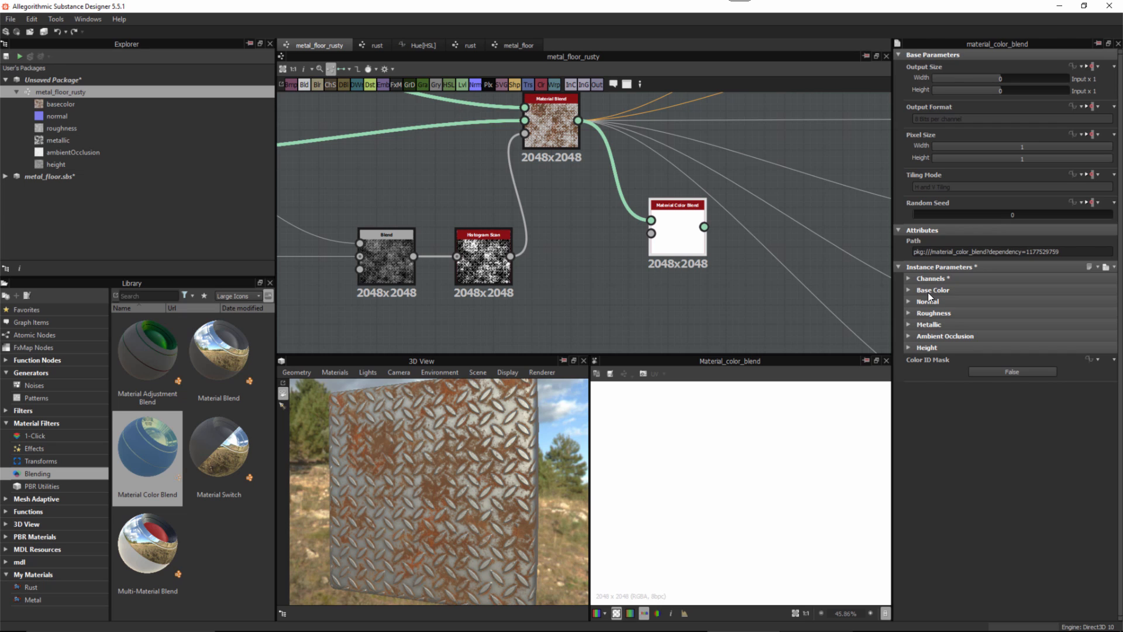
{"action": "left_click", "coordinate": [909, 291]}
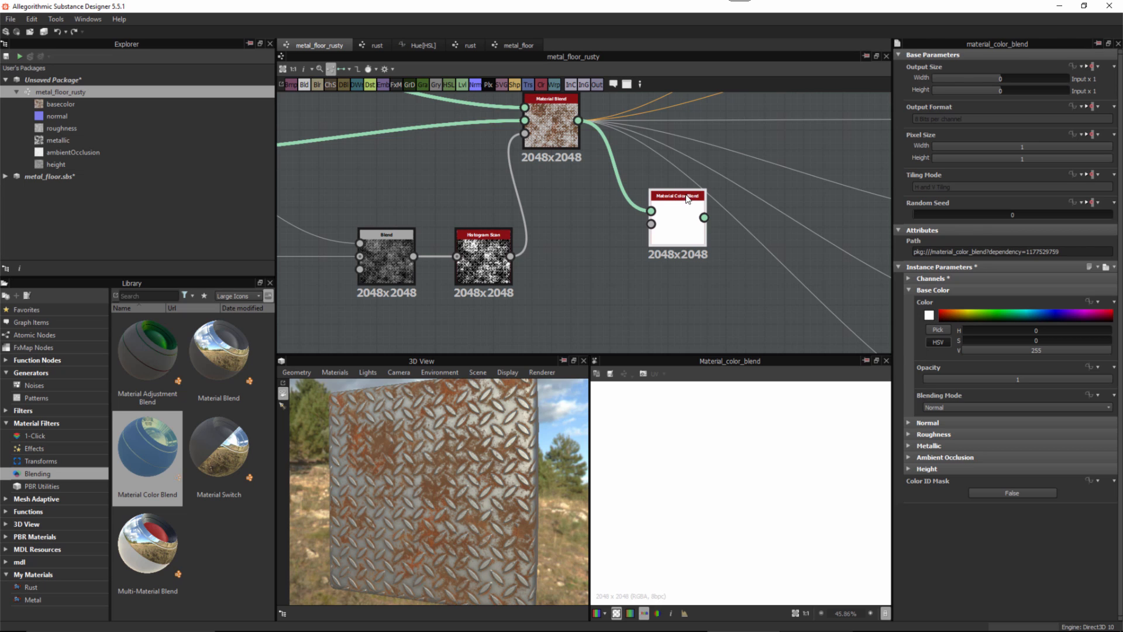
{"action": "left_click", "coordinate": [926, 290]}
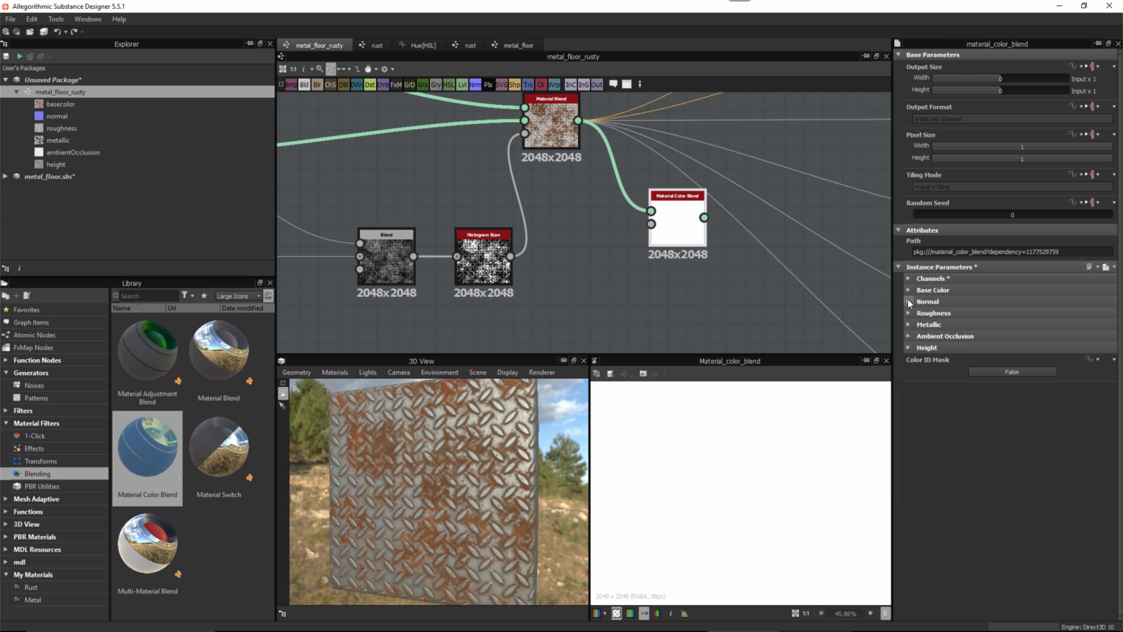
{"action": "left_click", "coordinate": [908, 301]}
{"action": "left_click", "coordinate": [908, 300]}
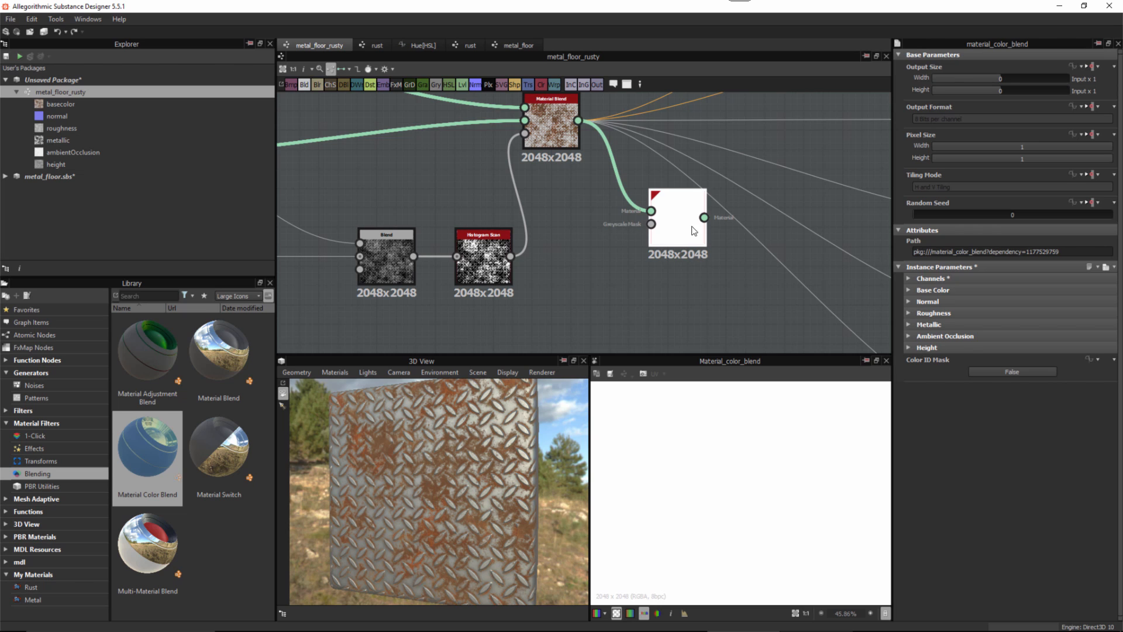
Step: Search the library for "dirt" and add a Dirt 1 noise connected to the Material Color Blend's greyscale mask input
{"action": "left_click_drag", "start_coordinate": [692, 227], "coordinate": [701, 216]}
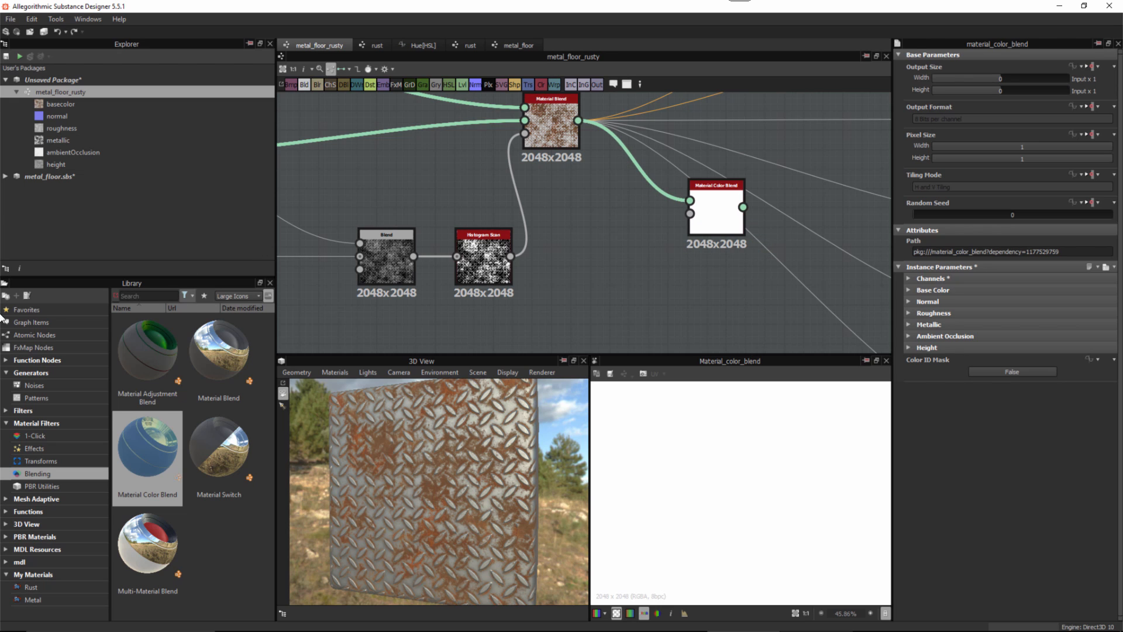
{"action": "left_click", "coordinate": [41, 387]}
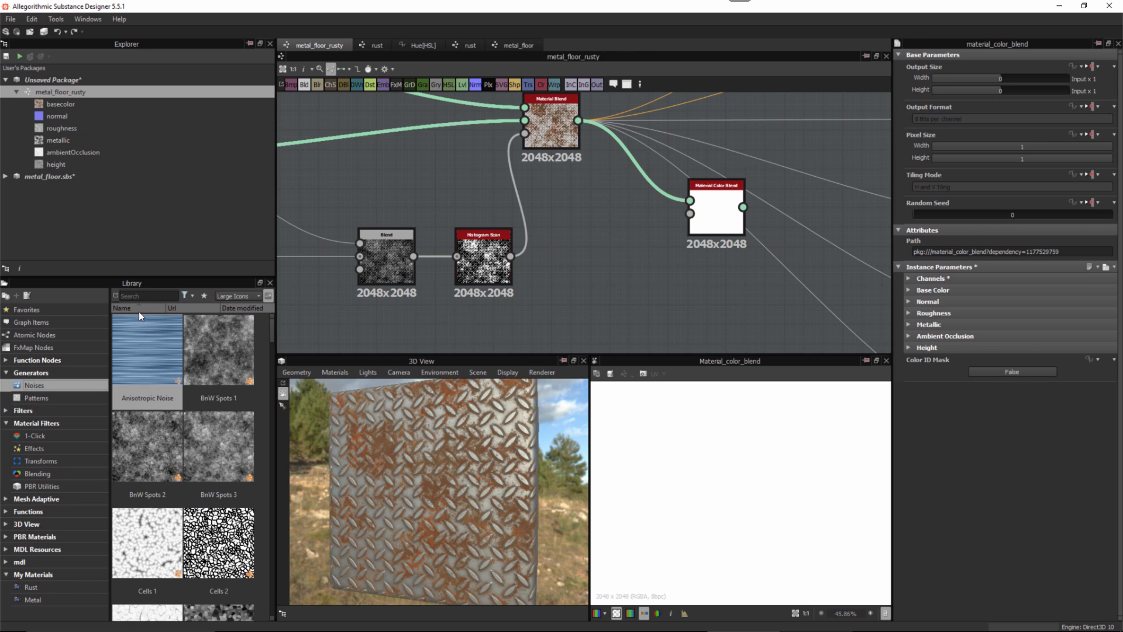
{"action": "left_click", "coordinate": [149, 296]}
{"action": "type", "text": "grun"}
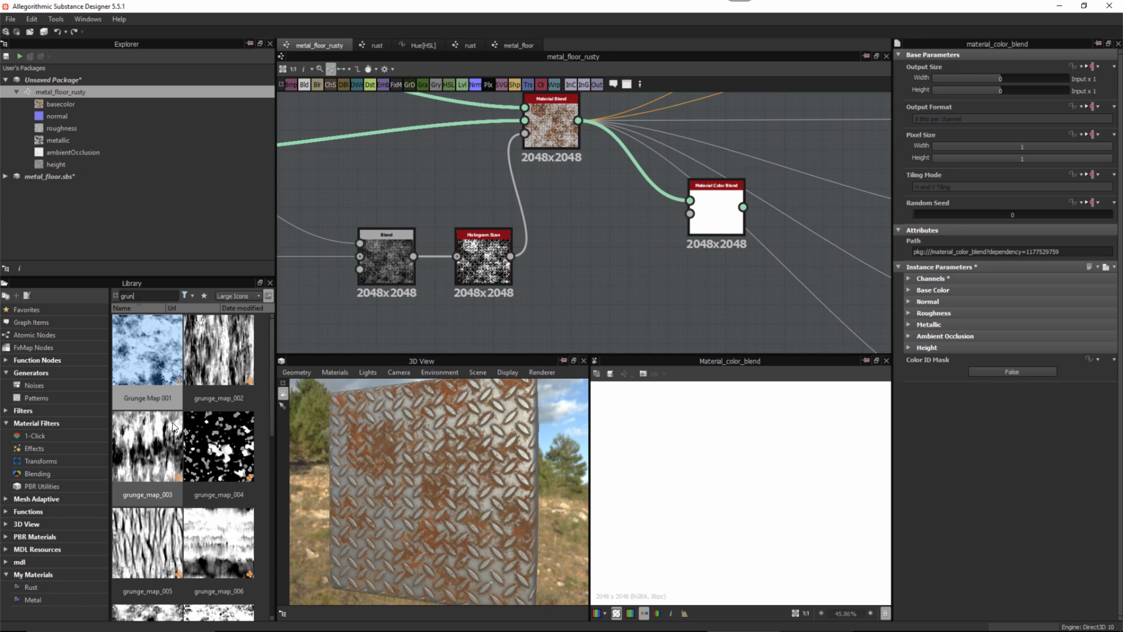
{"action": "key", "text": "BackSpace"}
{"action": "key", "text": "BackSpace"}
{"action": "key", "text": "BackSpace"}
{"action": "key", "text": "BackSpace"}
{"action": "type", "text": "dirt"}
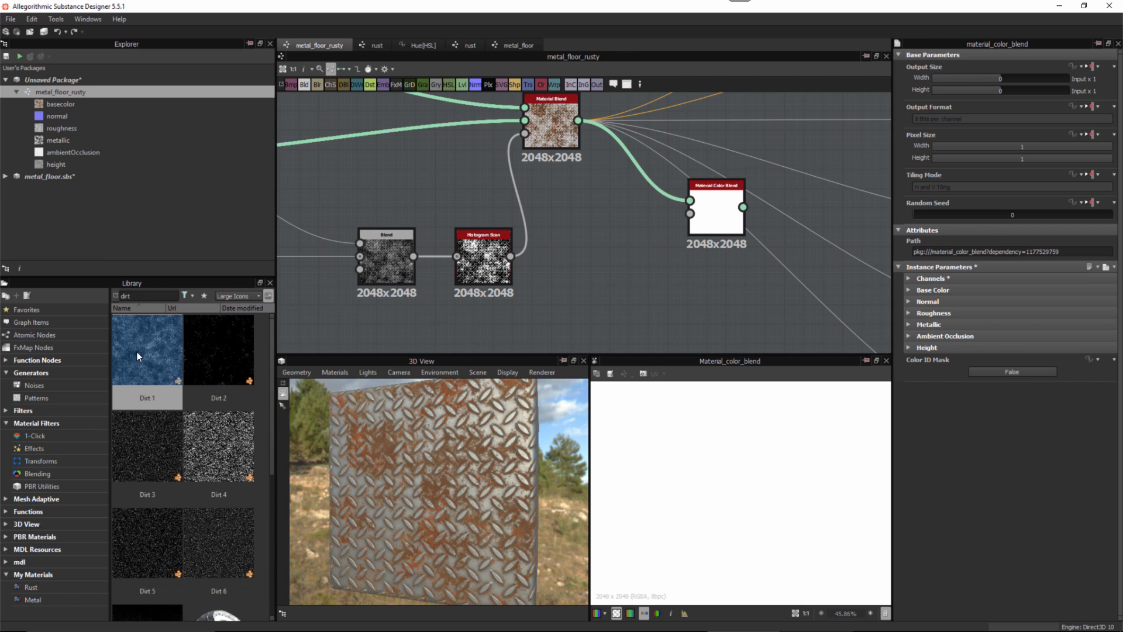
{"action": "left_click_drag", "start_coordinate": [139, 356], "coordinate": [690, 213]}
{"action": "left_click_drag", "start_coordinate": [601, 269], "coordinate": [599, 288]}
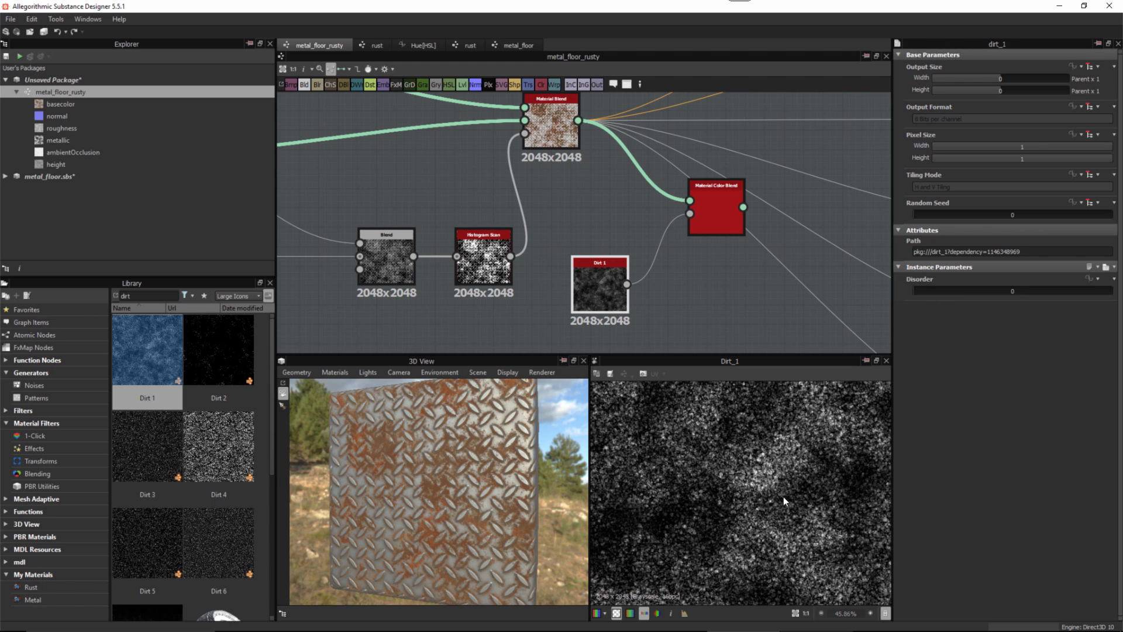
Step: Route the Material Color Blend's output to the six output nodes so it sits between them and the Material Blend
{"action": "scroll", "coordinate": [760, 485], "scroll_direction": "down", "scroll_amount": 4}
{"action": "middle_click_drag", "start_coordinate": [691, 220], "coordinate": [653, 242]}
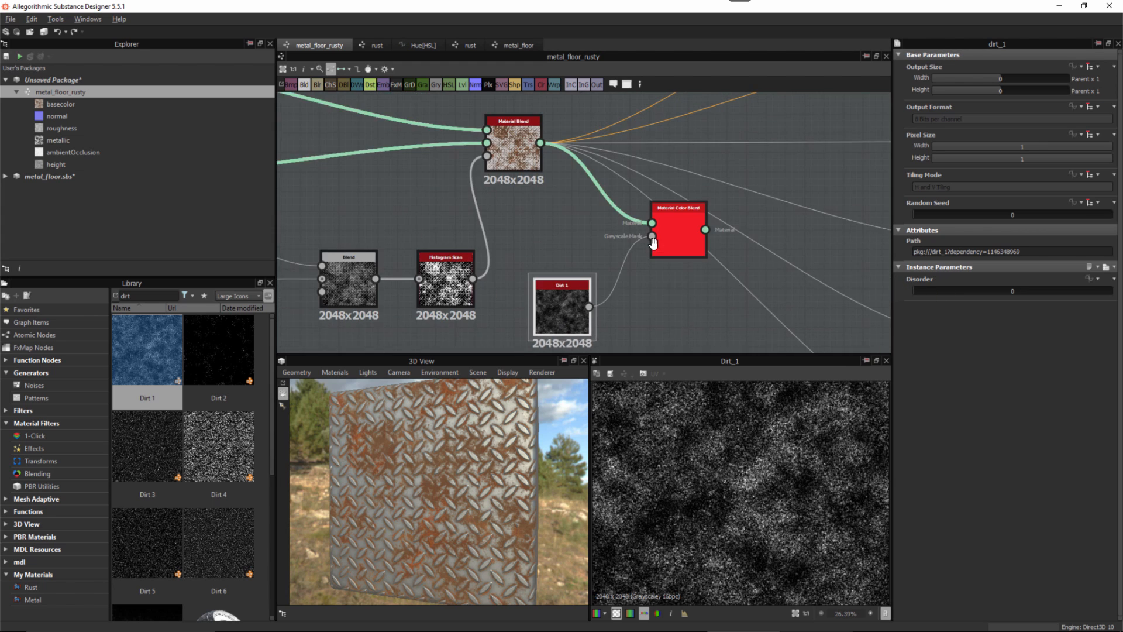
{"action": "scroll", "coordinate": [702, 257], "scroll_direction": "down", "scroll_amount": 3}
{"action": "middle_click_drag", "start_coordinate": [719, 262], "coordinate": [663, 241]}
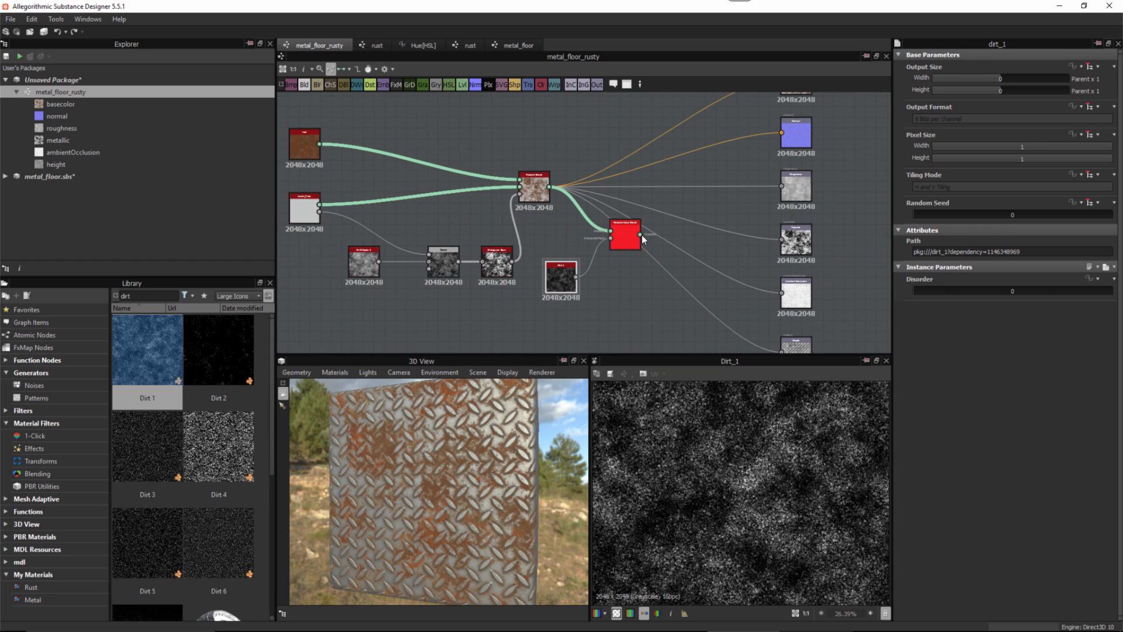
{"action": "scroll", "coordinate": [662, 215], "scroll_direction": "down", "scroll_amount": 2}
{"action": "left_click_drag", "start_coordinate": [665, 246], "coordinate": [767, 149]}
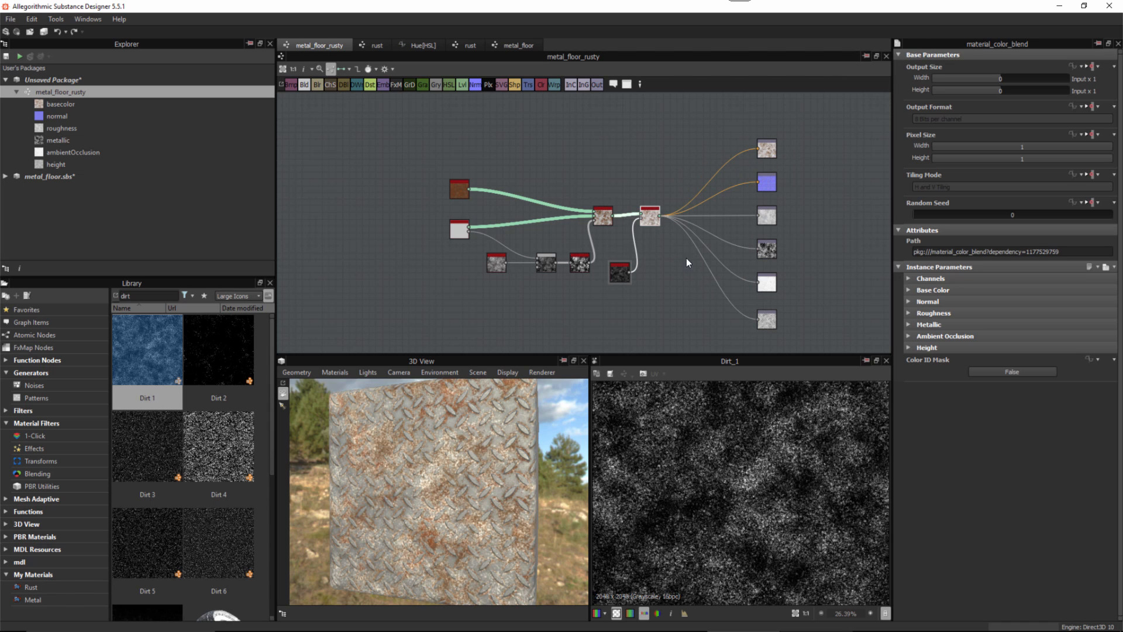
Step: Space out the Material Blend, Dirt 1 and Material Color Blend nodes, and inspect the plane in the 3D view
{"action": "left_click_drag", "start_coordinate": [654, 223], "coordinate": [671, 222]}
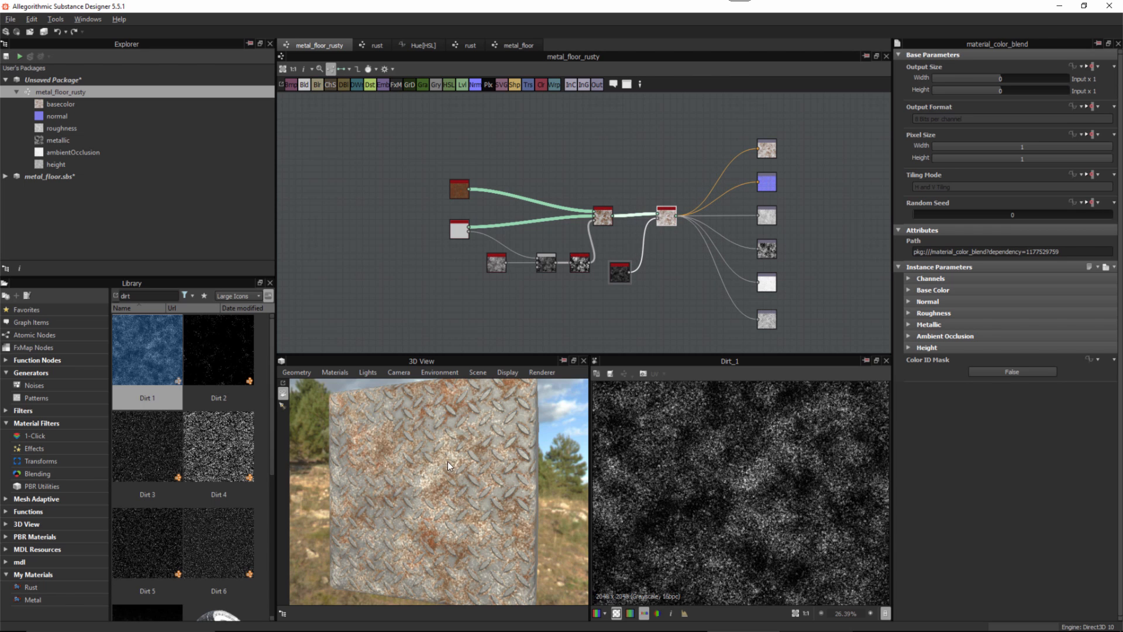
{"action": "left_click_drag", "start_coordinate": [447, 461], "coordinate": [447, 426]}
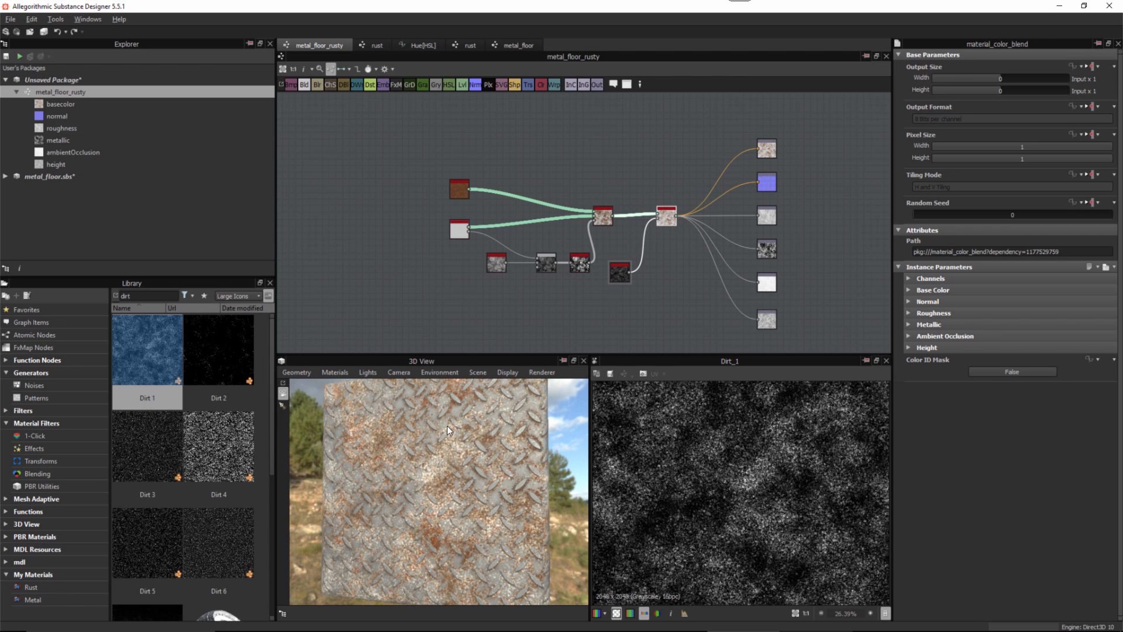
{"action": "scroll", "coordinate": [673, 240], "scroll_direction": "up", "scroll_amount": 3}
{"action": "left_click_drag", "start_coordinate": [572, 272], "coordinate": [586, 234]}
{"action": "left_click_drag", "start_coordinate": [558, 199], "coordinate": [542, 199]}
{"action": "left_click", "coordinate": [661, 200]}
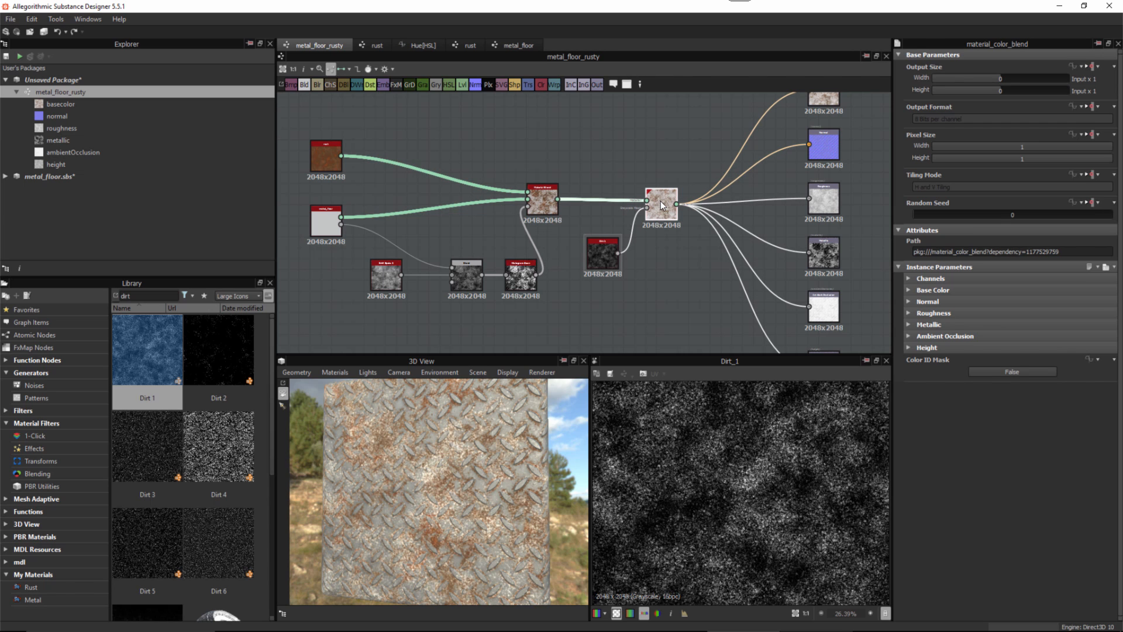
Step: Display the links per channel and preview the Material Color Blend's Base Color output in the 2D view
{"action": "scroll", "coordinate": [697, 259], "scroll_direction": "up", "scroll_amount": 2}
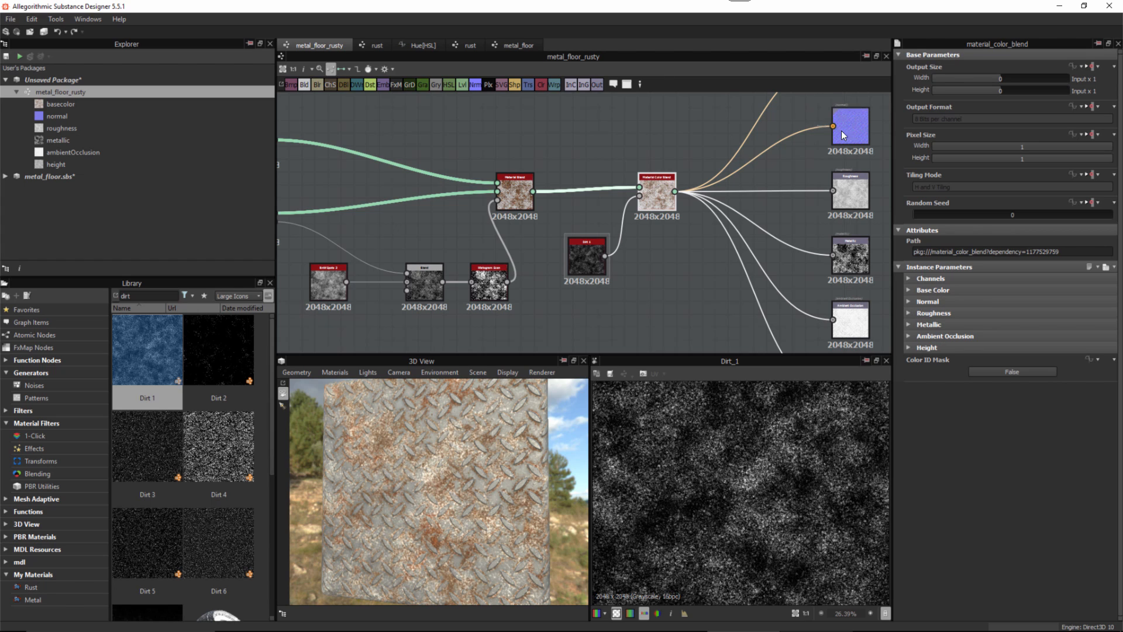
{"action": "scroll", "coordinate": [683, 266], "scroll_direction": "up", "scroll_amount": 3}
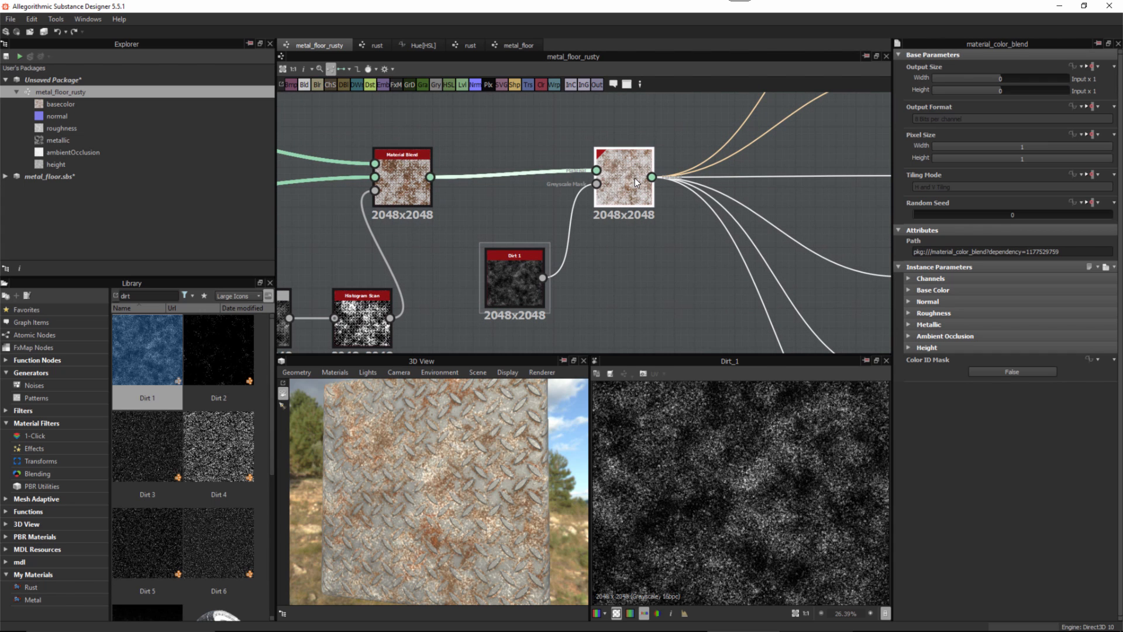
{"action": "scroll", "coordinate": [637, 182], "scroll_direction": "up", "scroll_amount": 3}
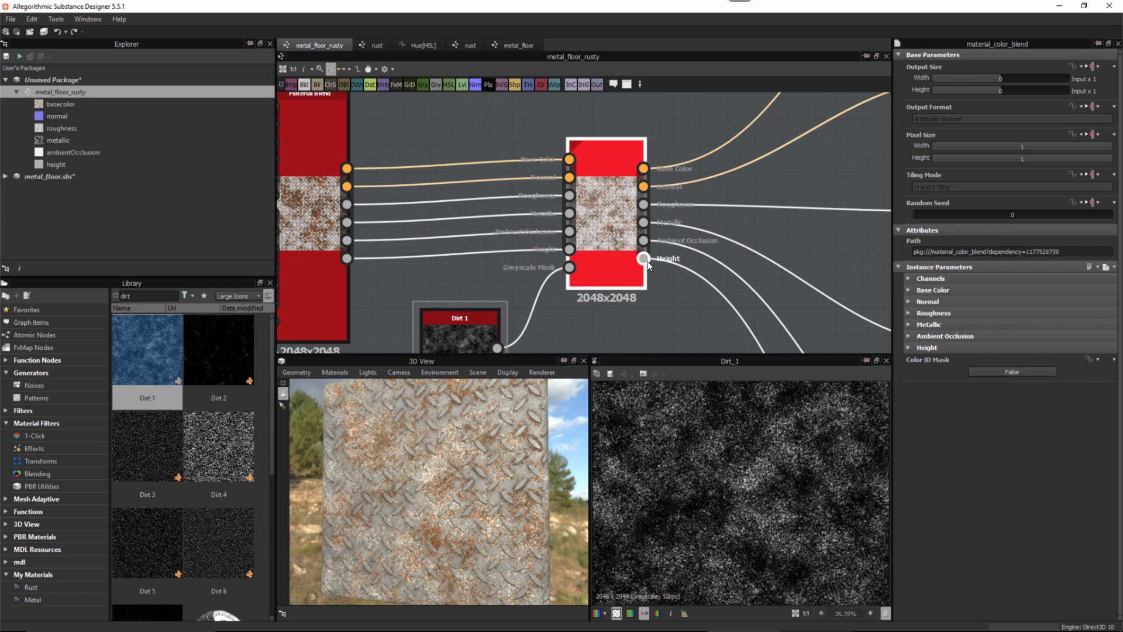
{"action": "double_click", "coordinate": [643, 168]}
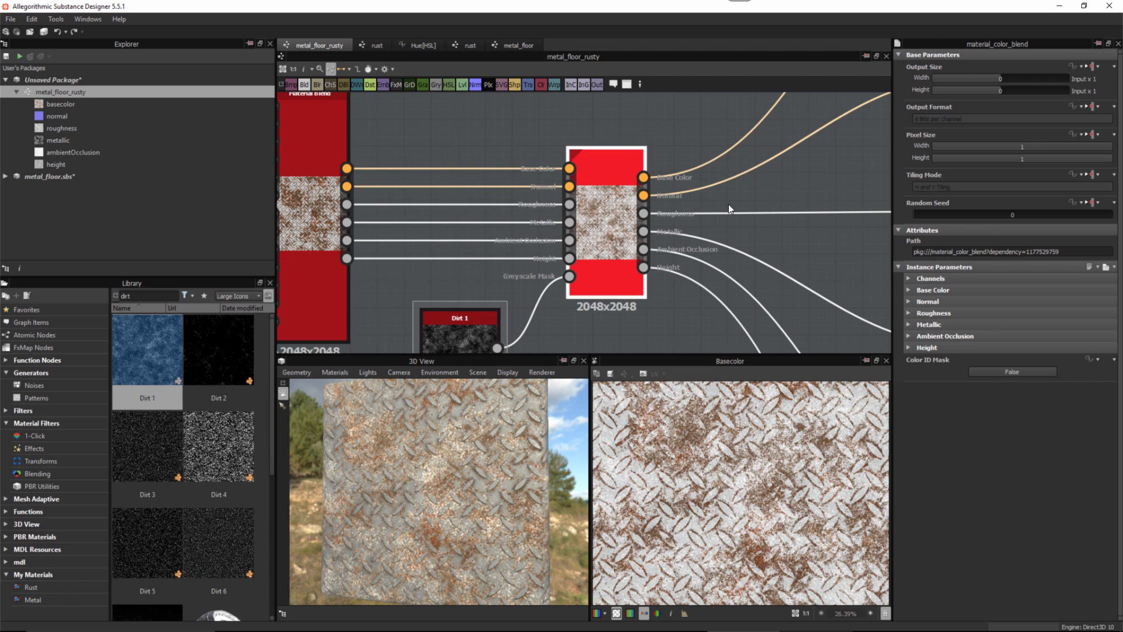
Step: Darken the Material Color Blend's Base Color to a grey with a V value of 68
{"action": "left_click", "coordinate": [910, 289]}
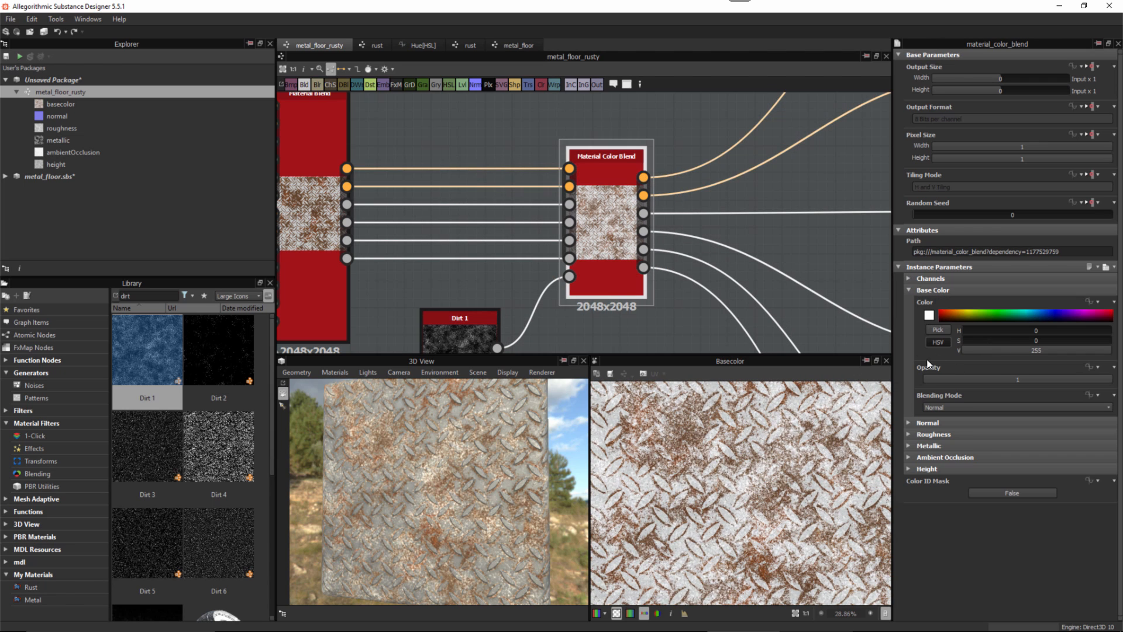
{"action": "left_click_drag", "start_coordinate": [1010, 348], "coordinate": [1003, 347]}
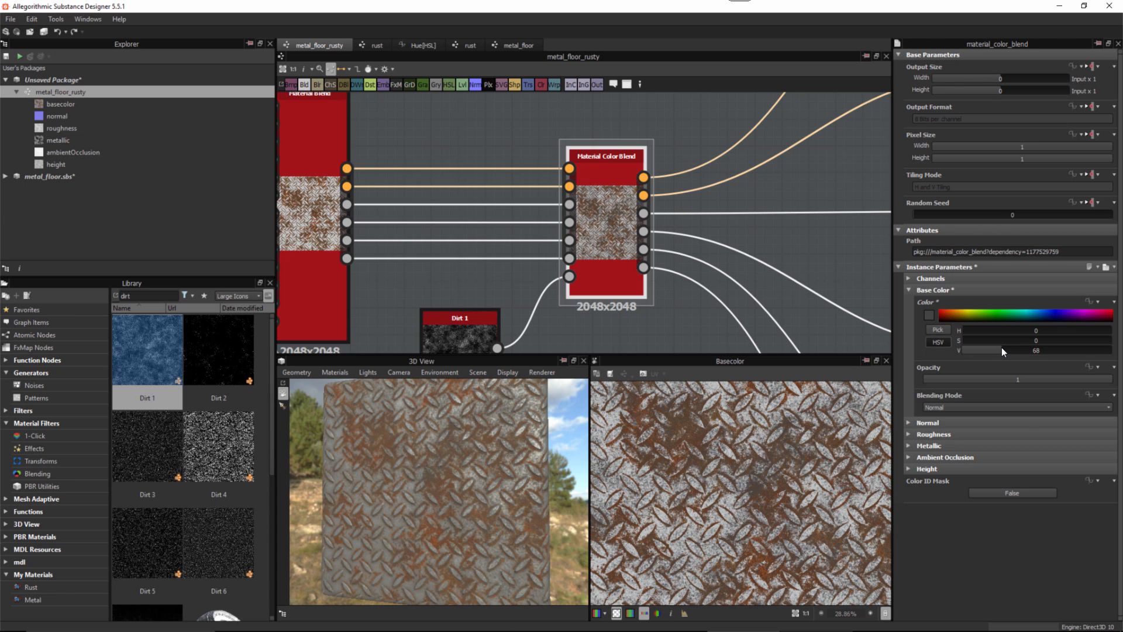
{"action": "mouse_move", "coordinate": [462, 463]}
{"action": "left_mouse_down"}
{"action": "mouse_move", "coordinate": [493, 468]}
{"action": "mouse_move", "coordinate": [471, 479]}
{"action": "left_mouse_up"}
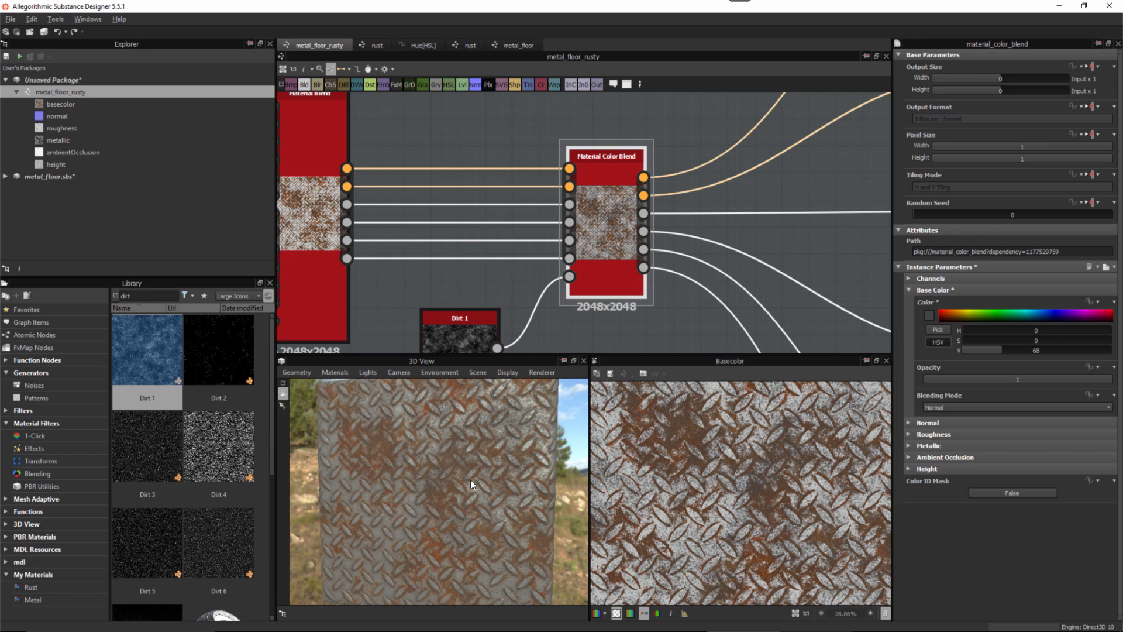
Step: Try the Multiply blending mode for the Base Color, and settle on Min
{"action": "left_click", "coordinate": [942, 408]}
{"action": "left_click", "coordinate": [939, 438]}
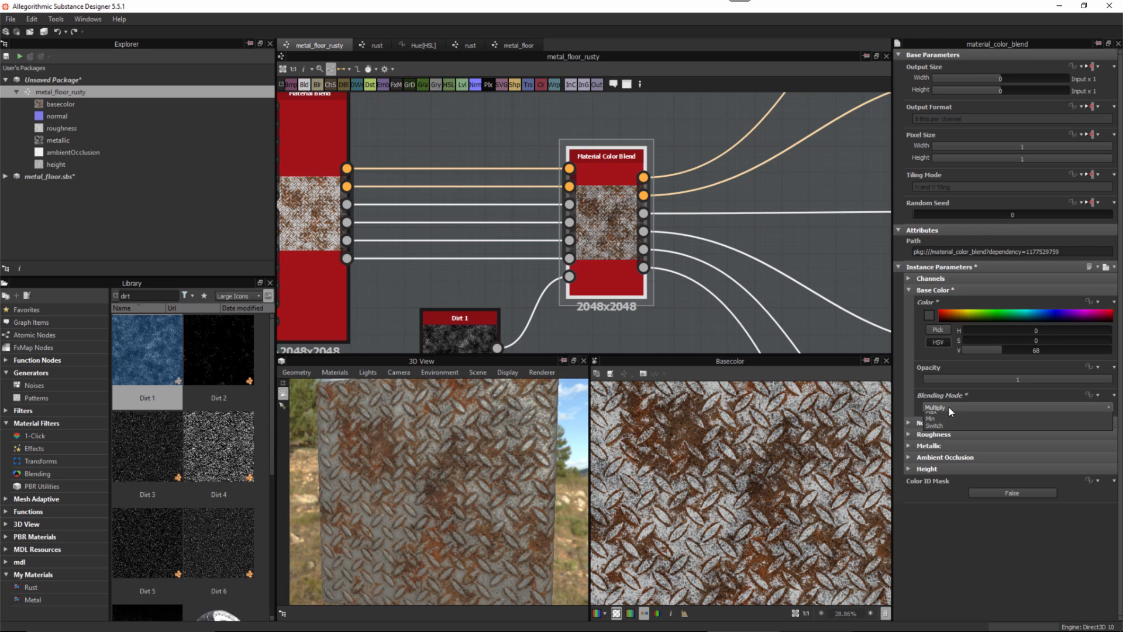
{"action": "left_click", "coordinate": [949, 407]}
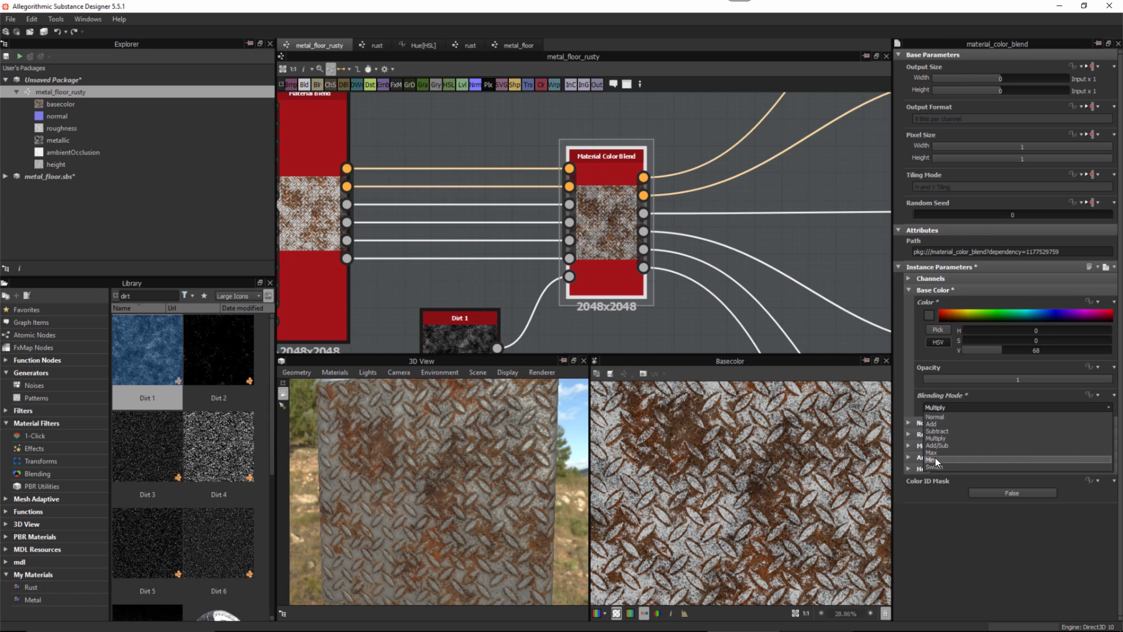
{"action": "left_click", "coordinate": [935, 459]}
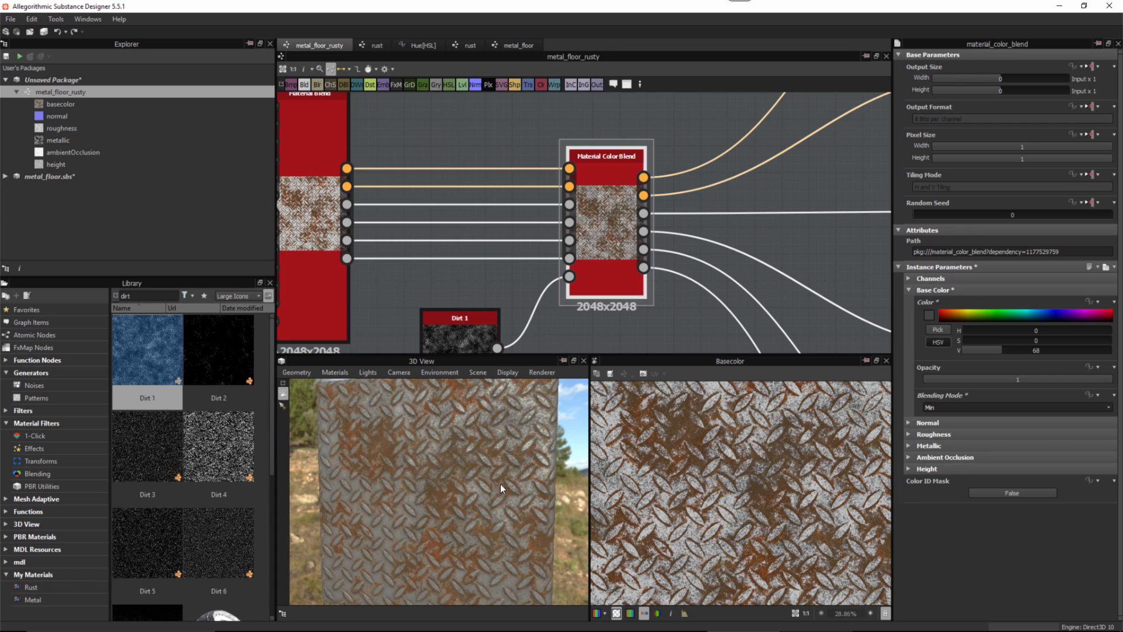
{"action": "left_click_drag", "start_coordinate": [1095, 381], "coordinate": [1082, 380]}
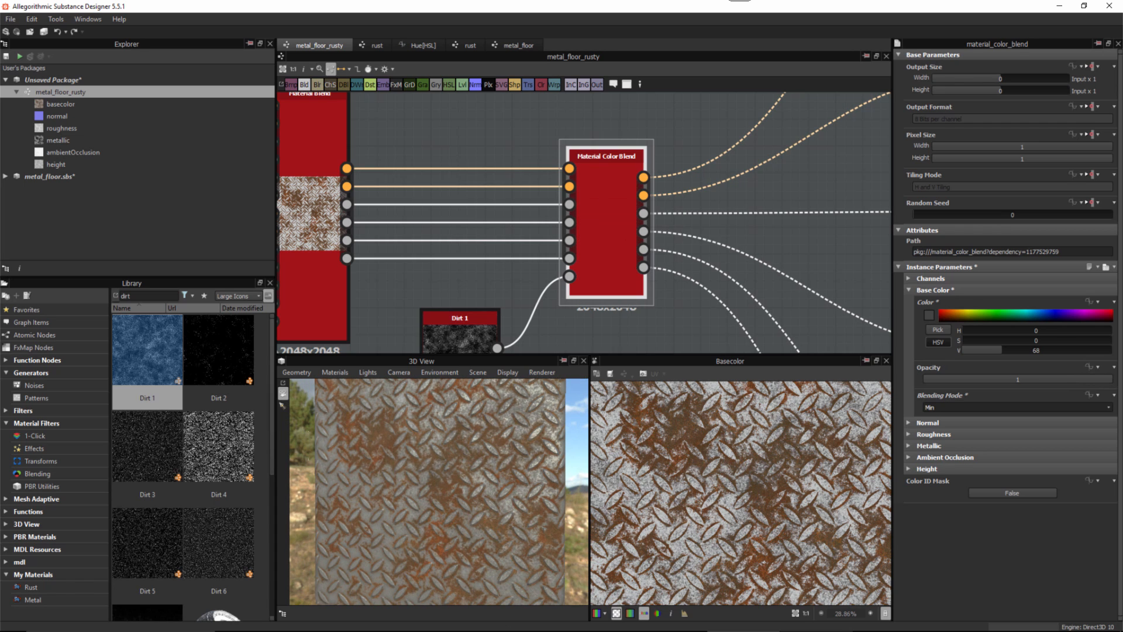
{"action": "left_click", "coordinate": [914, 289]}
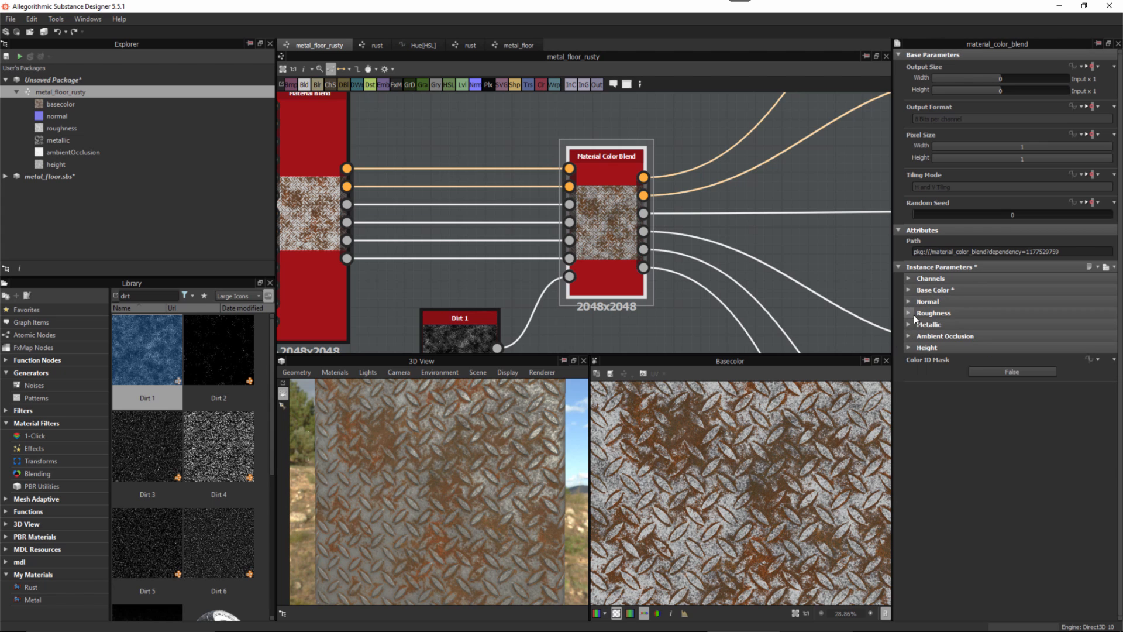
Step: Expand the Material Color Blend's Normal parameters and preview its Normal output in the 2D view
{"action": "left_click", "coordinate": [910, 302]}
{"action": "scroll", "coordinate": [683, 223], "scroll_direction": "up", "scroll_amount": 2}
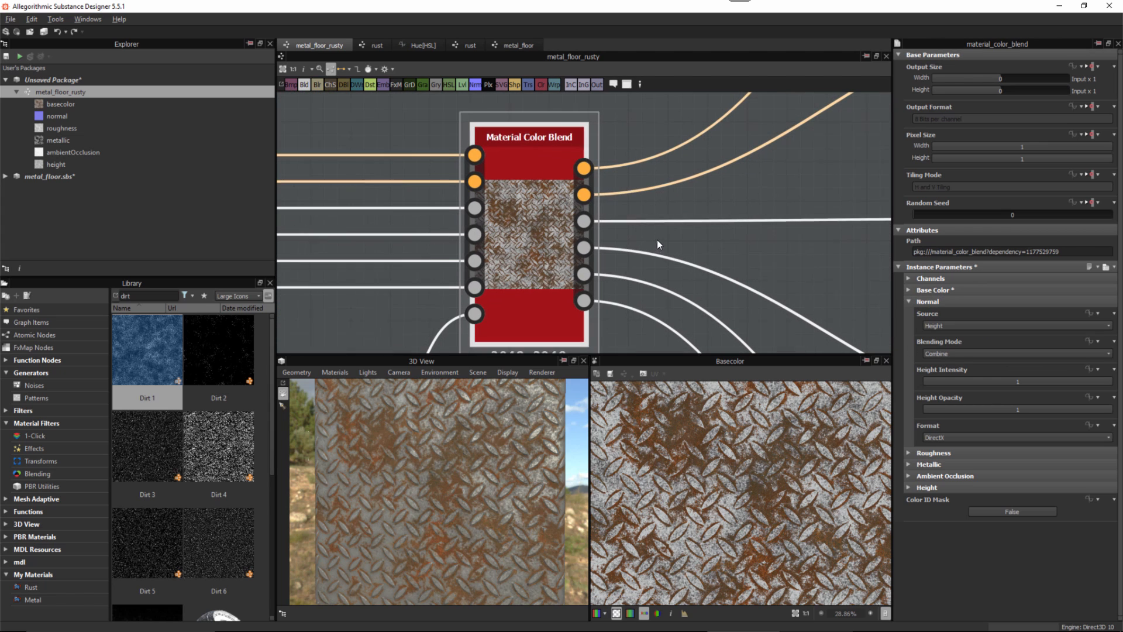
{"action": "left_click", "coordinate": [583, 193]}
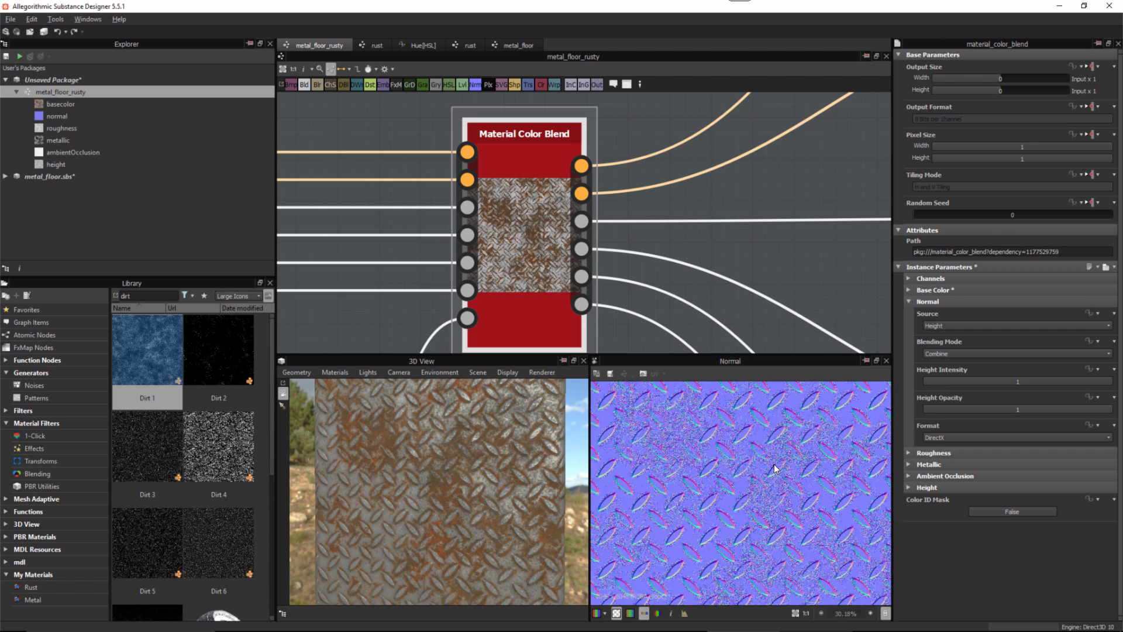
{"action": "scroll", "coordinate": [761, 471], "scroll_direction": "up", "scroll_amount": 2}
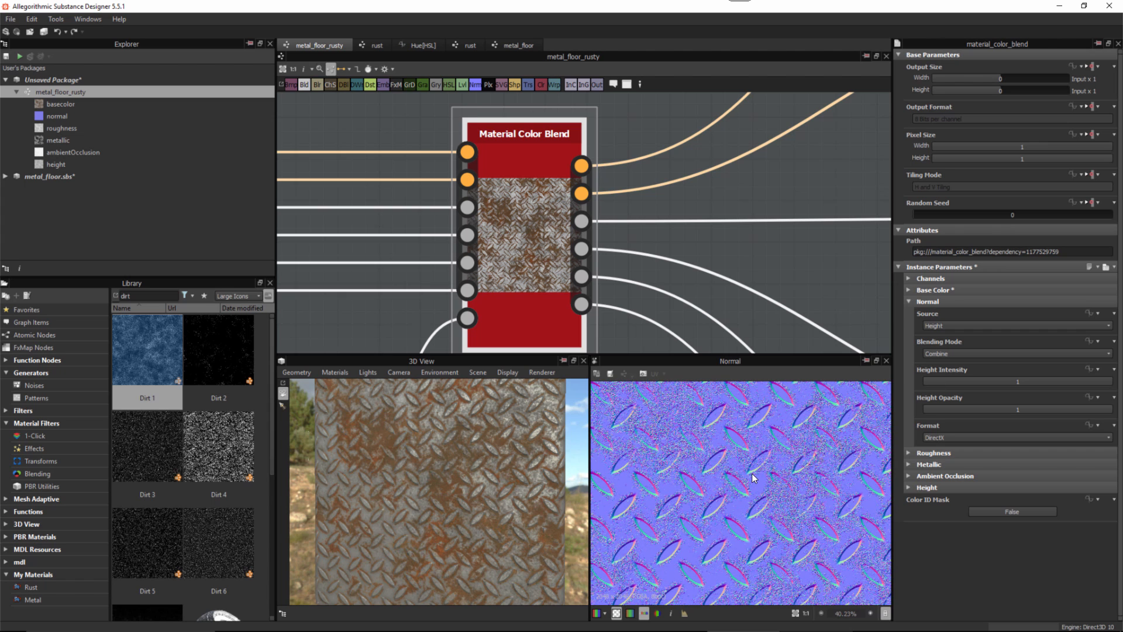
Step: Set the Material Color Blend's Normal source to Mask
{"action": "left_click", "coordinate": [924, 324]}
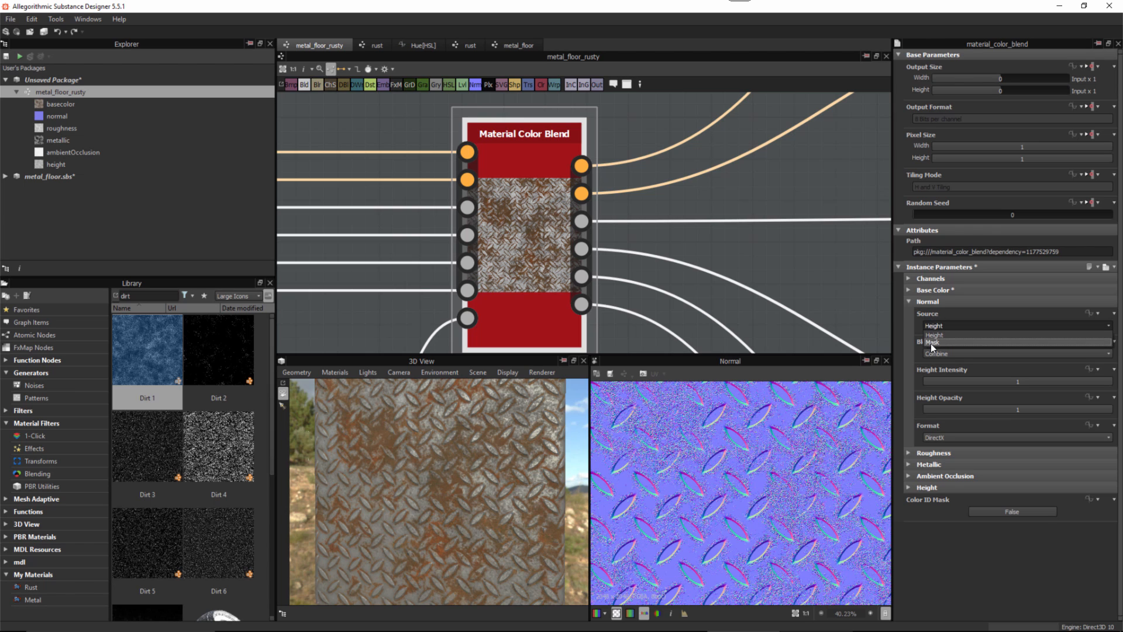
{"action": "left_click", "coordinate": [932, 343]}
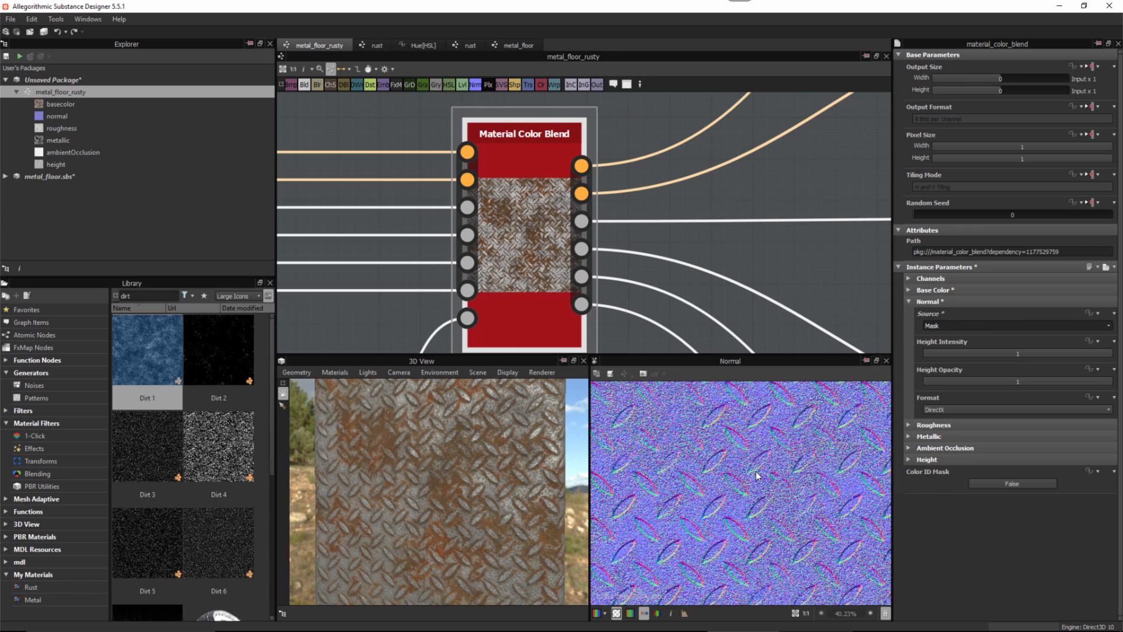
{"action": "middle_click_drag", "start_coordinate": [633, 278], "coordinate": [668, 241]}
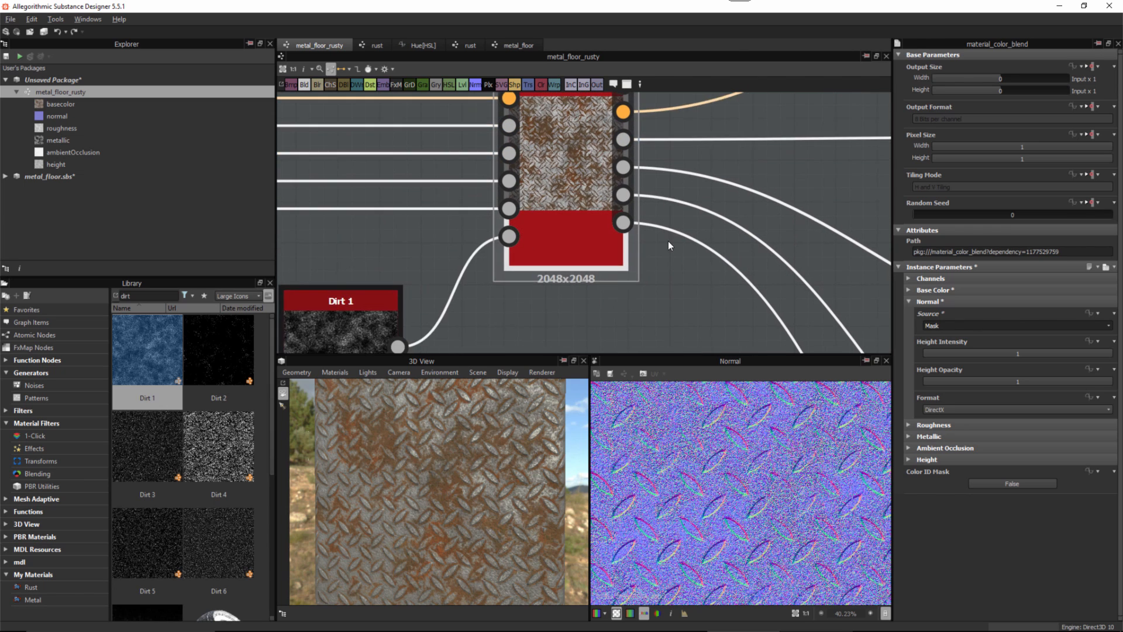
{"action": "scroll", "coordinate": [668, 241], "scroll_direction": "down", "scroll_amount": 1}
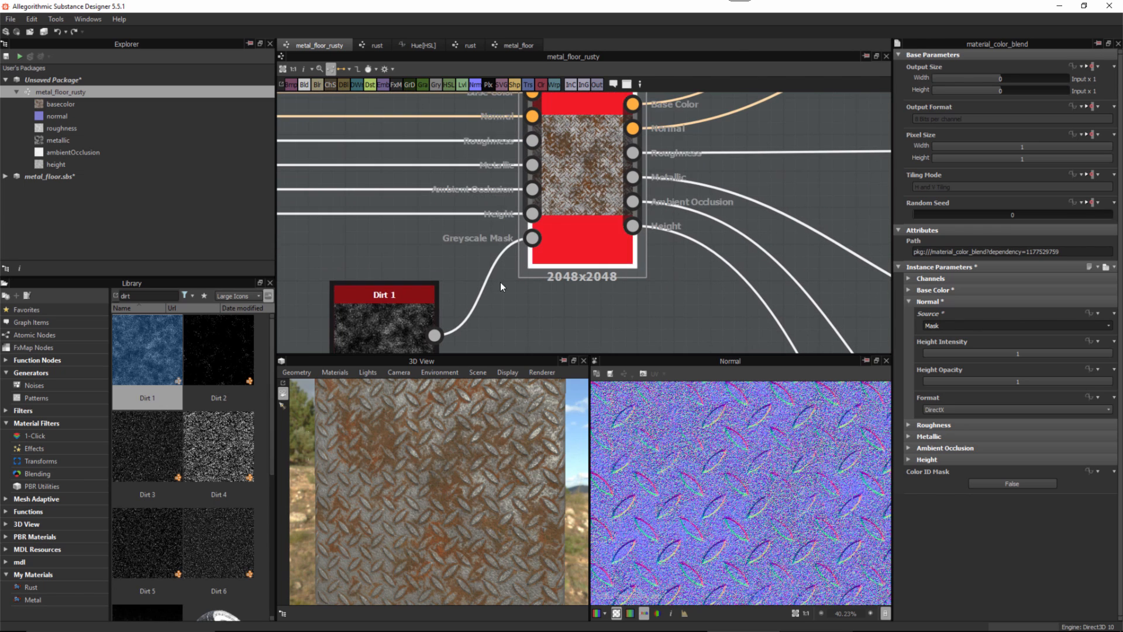
Step: Compare the Dirt 1 mask and the Normal outputs of the Material Blend and Material Color Blend in the 2D view
{"action": "left_click", "coordinate": [410, 308]}
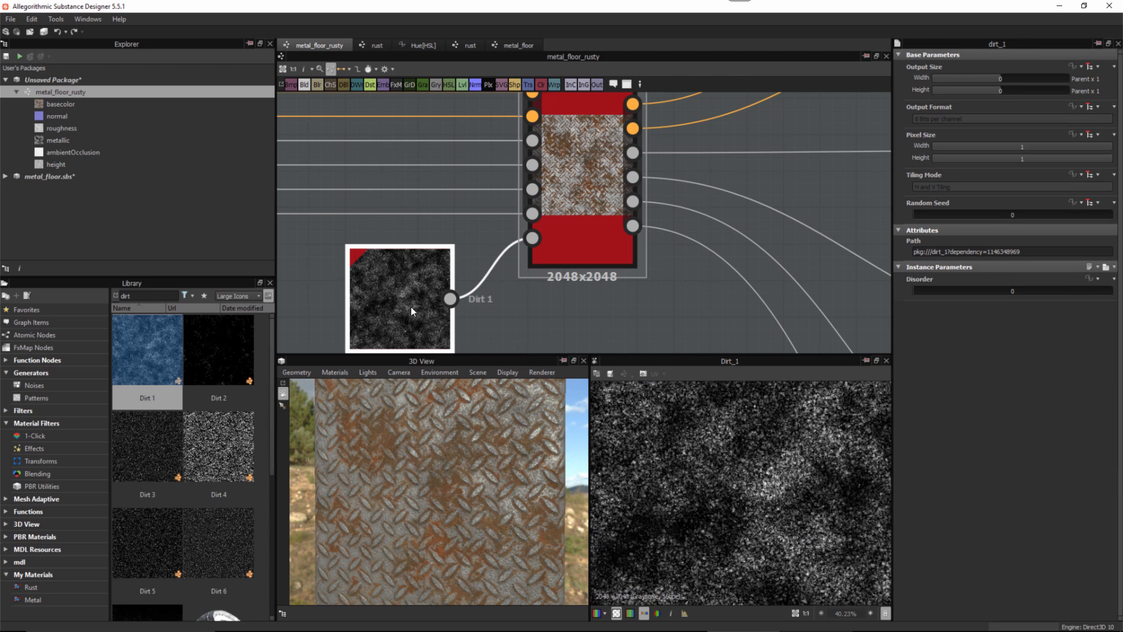
{"action": "left_click", "coordinate": [634, 132]}
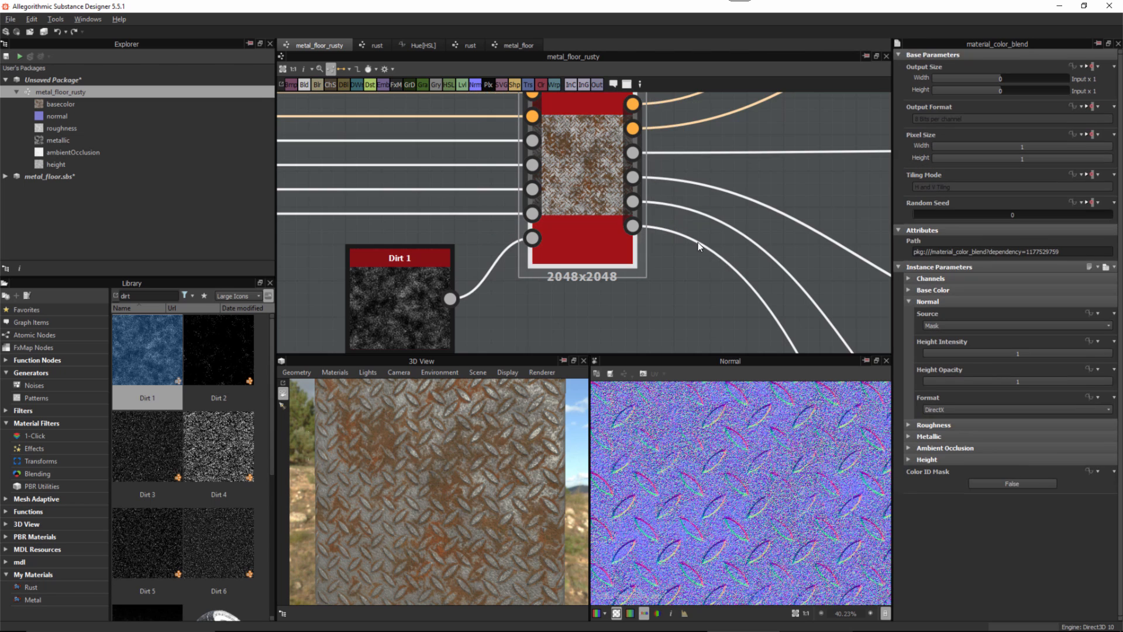
{"action": "scroll", "coordinate": [709, 235], "scroll_direction": "down", "scroll_amount": 3}
{"action": "middle_click_drag", "start_coordinate": [718, 224], "coordinate": [822, 253]}
{"action": "left_click", "coordinate": [492, 191]}
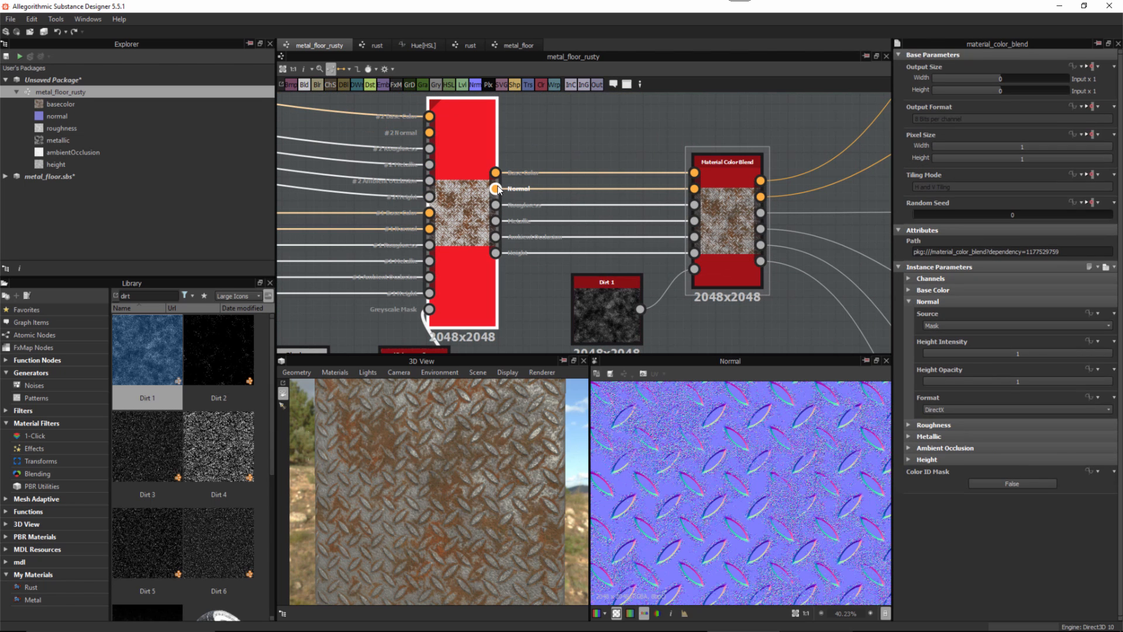
{"action": "middle_click_drag", "start_coordinate": [493, 191], "coordinate": [496, 208]}
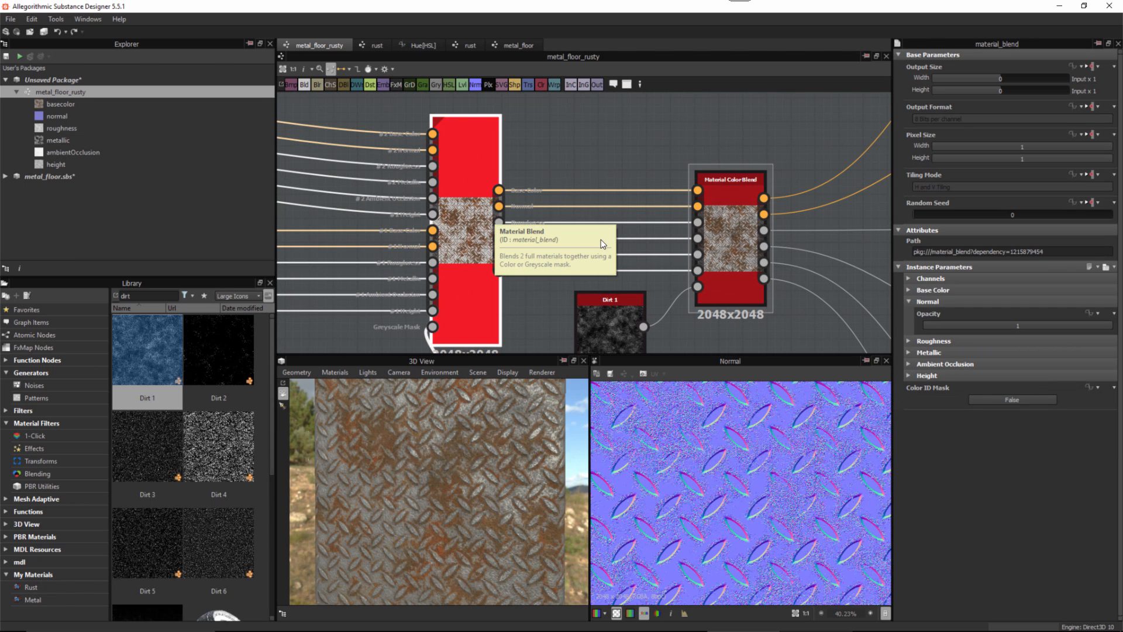
{"action": "middle_click_drag", "start_coordinate": [790, 221], "coordinate": [632, 210], "text": "alt"}
{"action": "right_click_drag", "start_coordinate": [632, 210], "coordinate": [623, 219], "text": "alt"}
{"action": "double_click", "coordinate": [582, 200]}
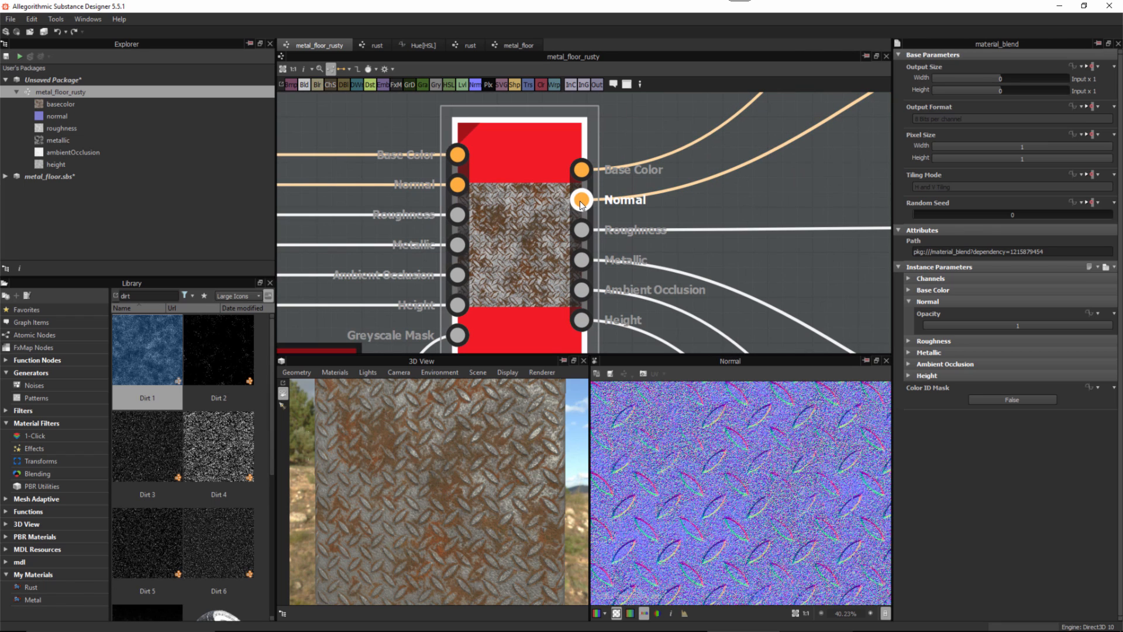
{"action": "scroll", "coordinate": [792, 494], "scroll_direction": "up", "scroll_amount": 2}
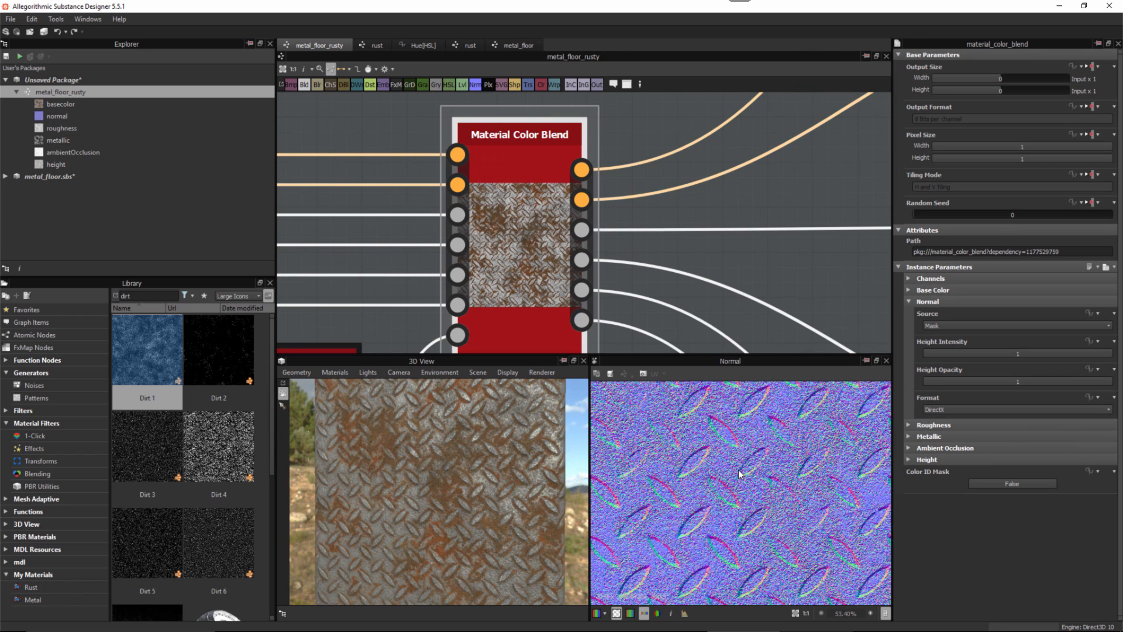
Step: Set the Material Color Blend's Normal source to Height and collapse its Normal parameters
{"action": "left_click", "coordinate": [960, 324]}
{"action": "left_click", "coordinate": [947, 335]}
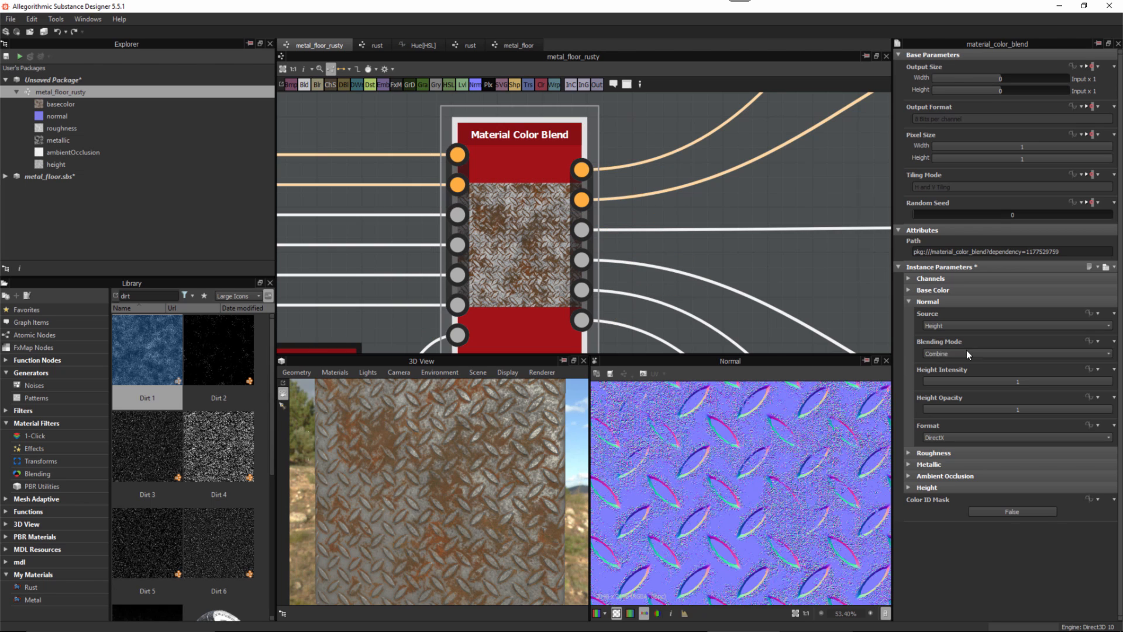
{"action": "left_click", "coordinate": [908, 301]}
Step: Preview the Material Color Blend's Roughness output, try a Roughness color of 0, and settle on 229
{"action": "left_click", "coordinate": [581, 230]}
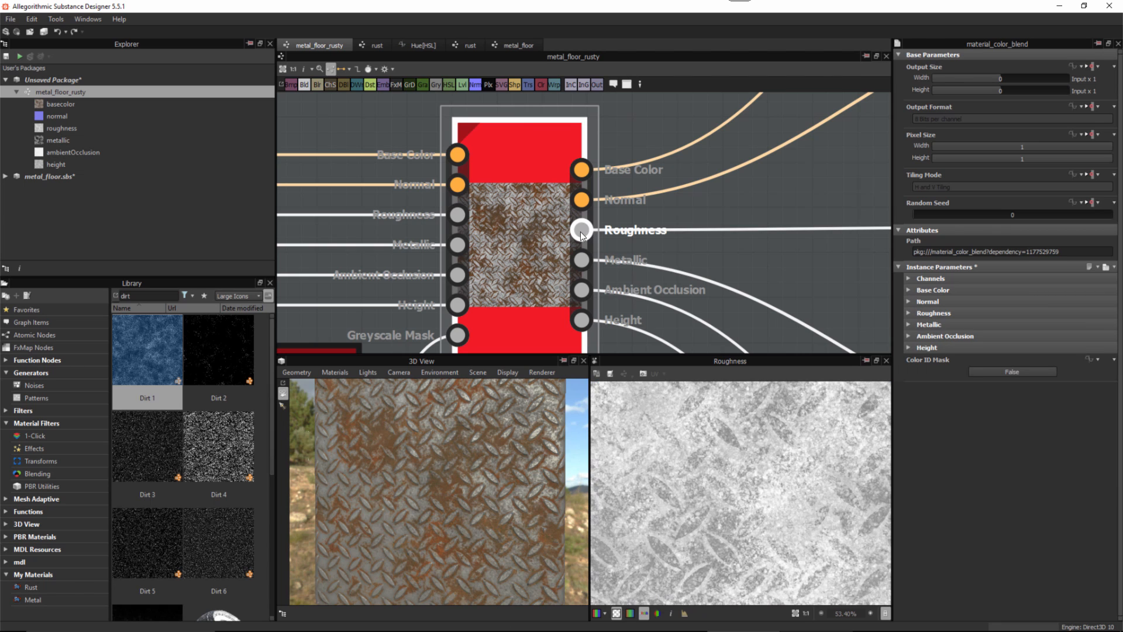
{"action": "left_click", "coordinate": [909, 313]}
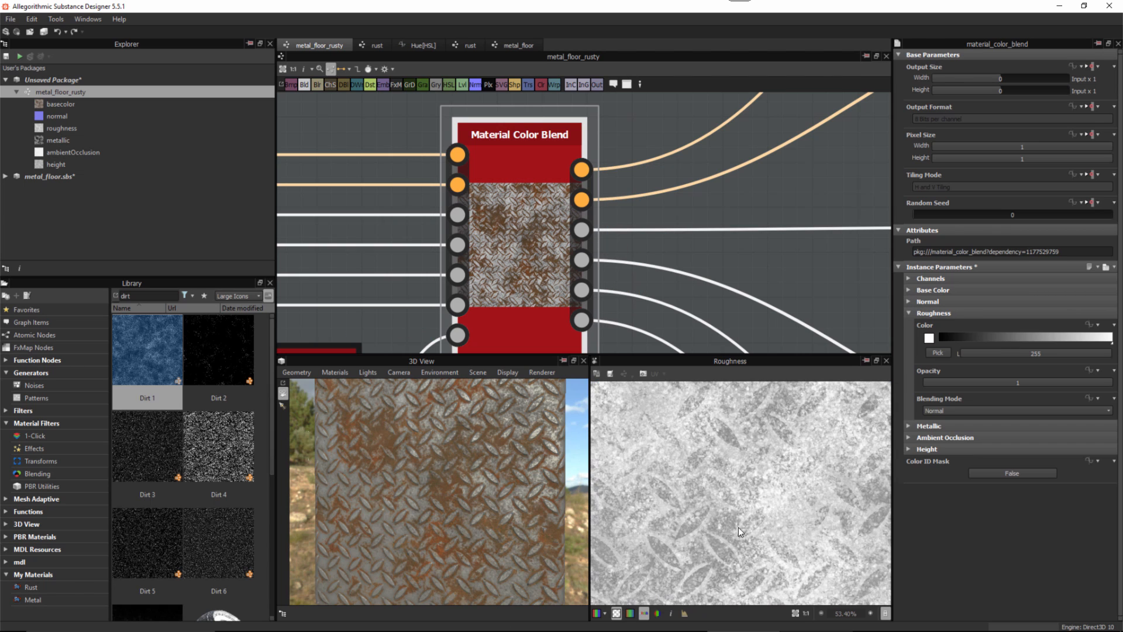
{"action": "scroll", "coordinate": [739, 528], "scroll_direction": "down", "scroll_amount": 5}
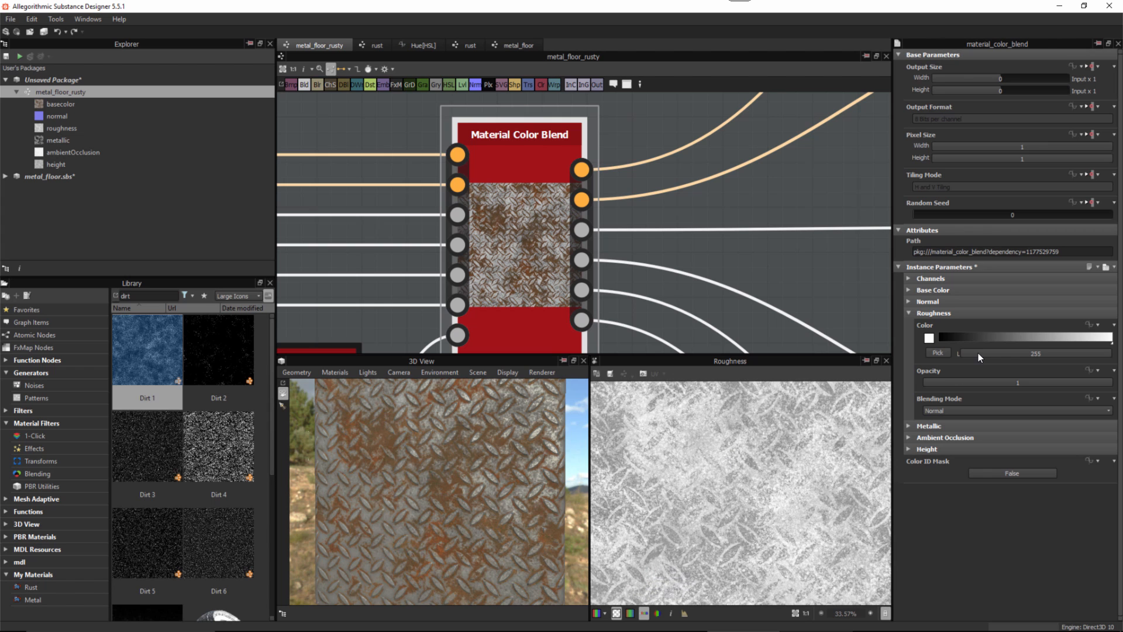
{"action": "left_click_drag", "start_coordinate": [974, 353], "coordinate": [957, 353]}
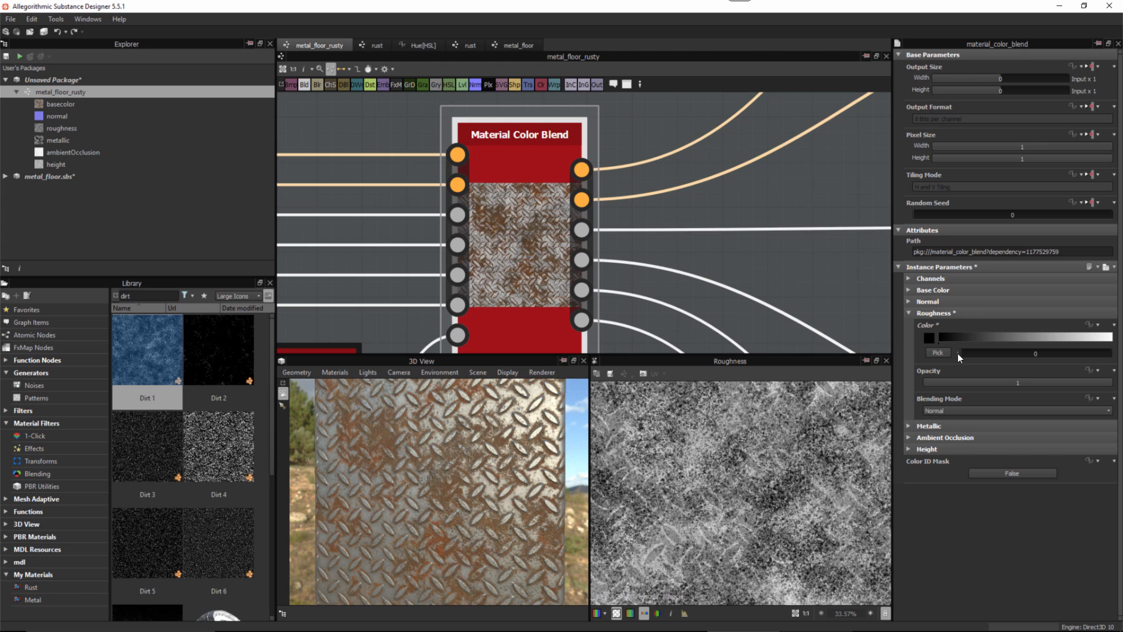
{"action": "left_click_drag", "start_coordinate": [455, 538], "coordinate": [476, 528]}
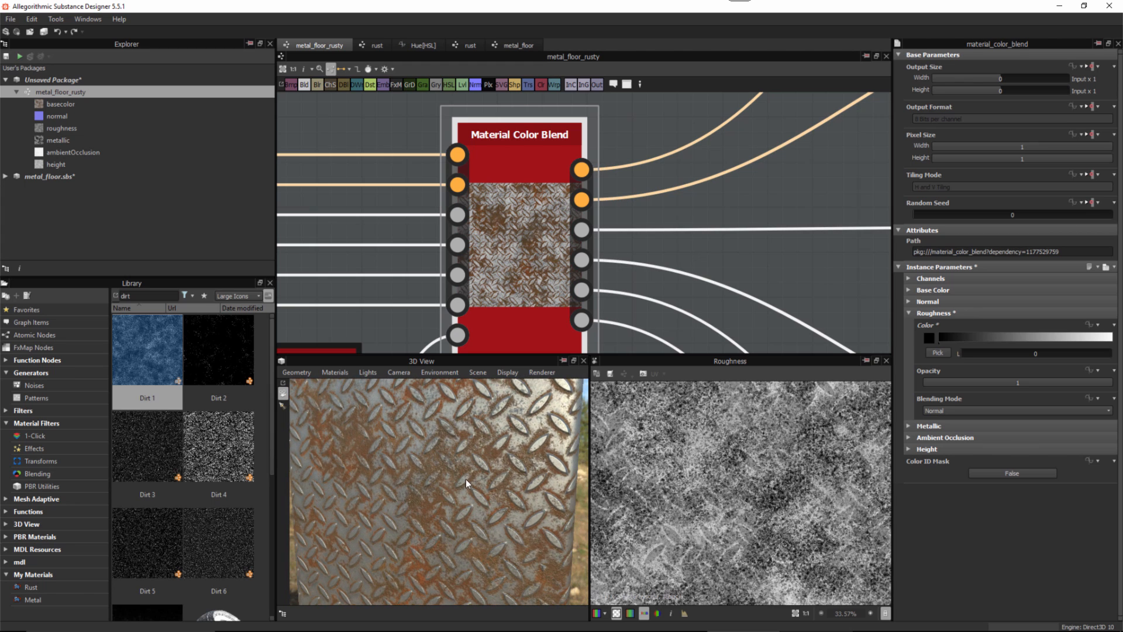
{"action": "left_click_drag", "start_coordinate": [1025, 355], "coordinate": [1097, 353]}
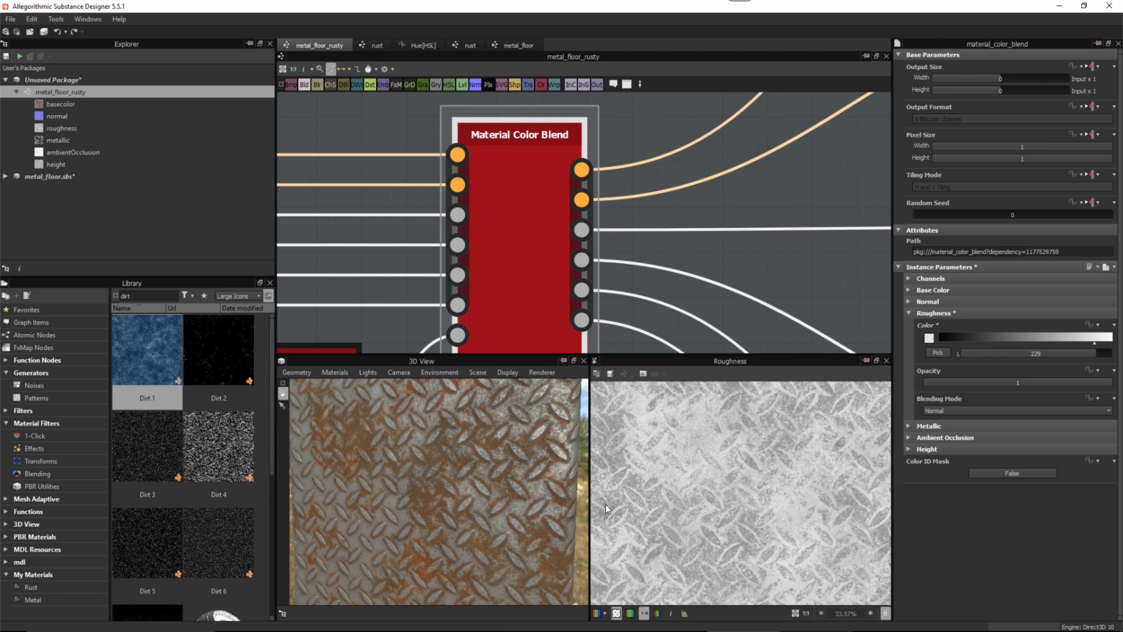
{"action": "scroll", "coordinate": [511, 529], "scroll_direction": "down", "scroll_amount": 1}
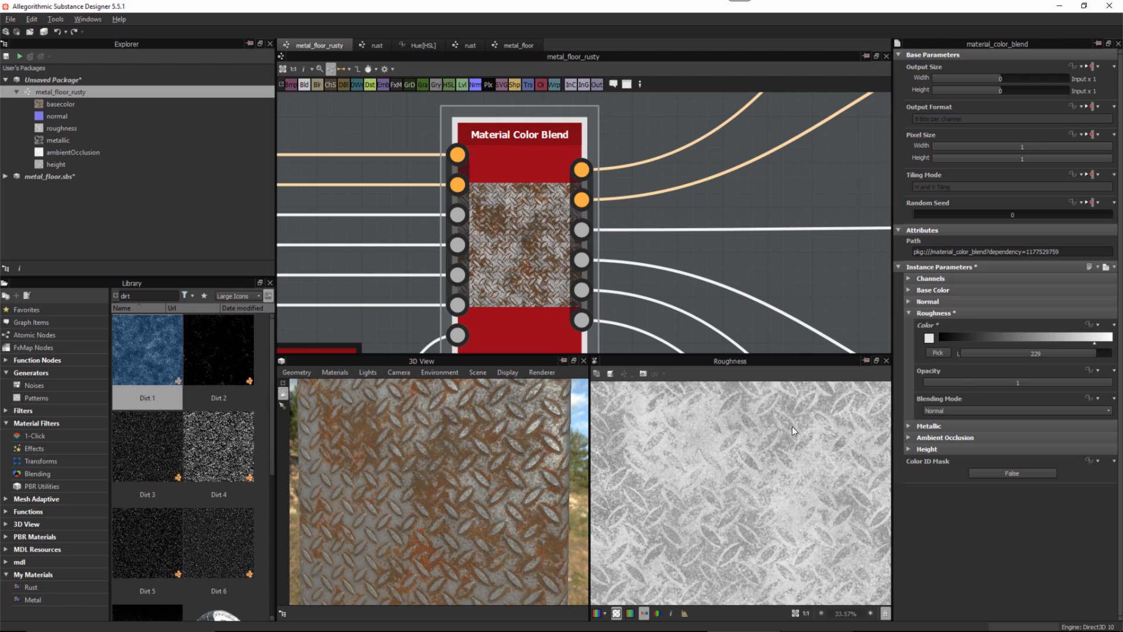
{"action": "left_click", "coordinate": [910, 313]}
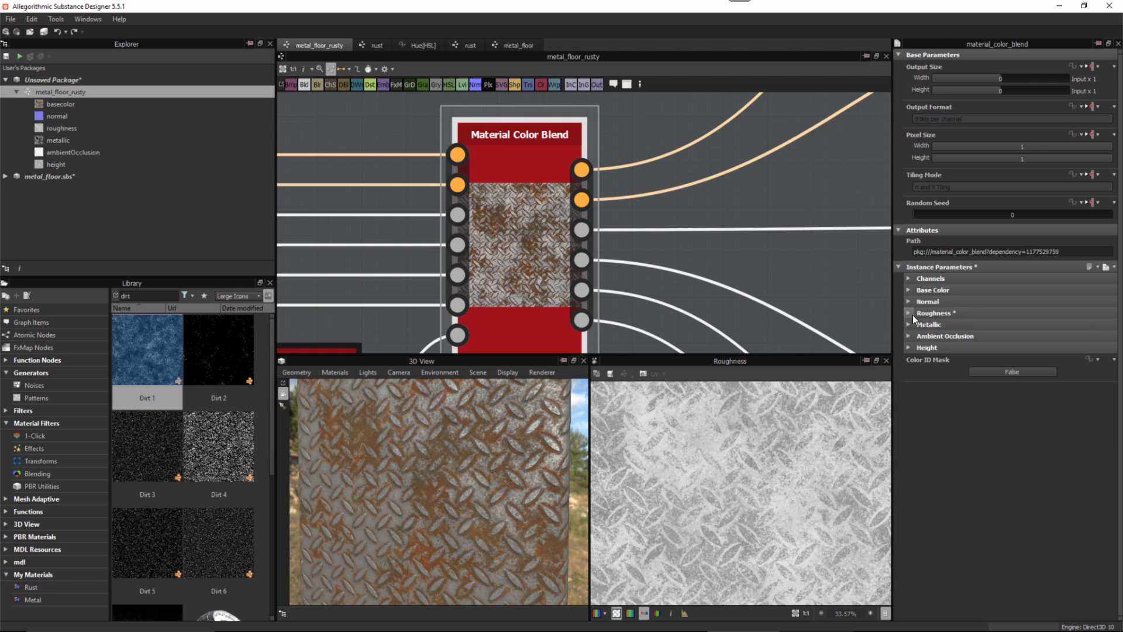
Step: Preview the Material Color Blend's Metallic output and examine its Metallic parameters
{"action": "left_click", "coordinate": [581, 259]}
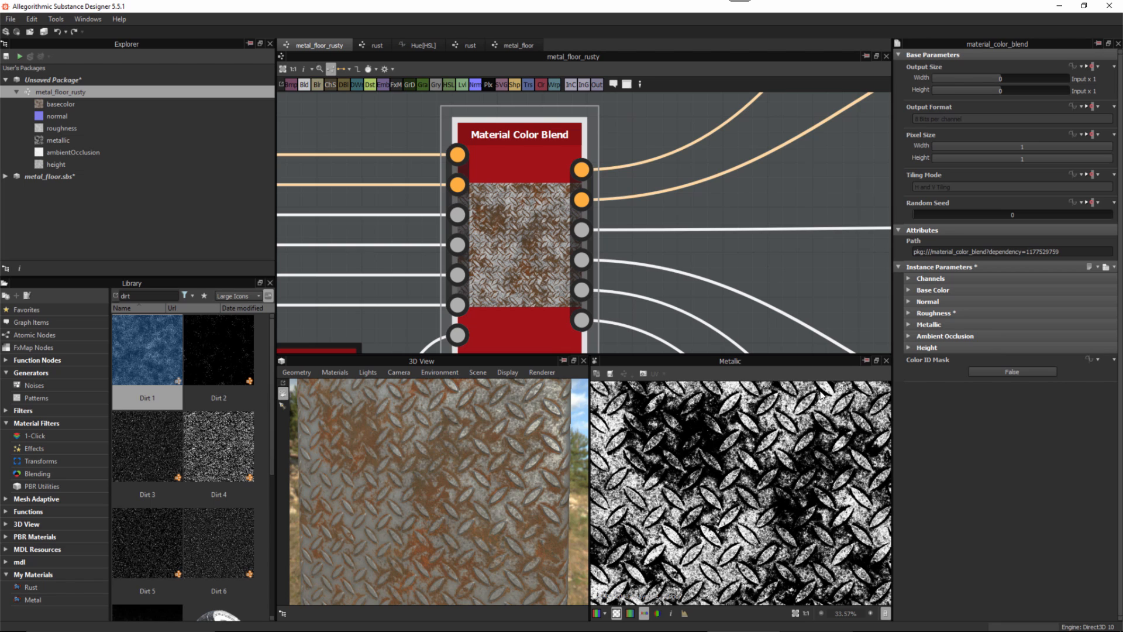
{"action": "left_click", "coordinate": [909, 325]}
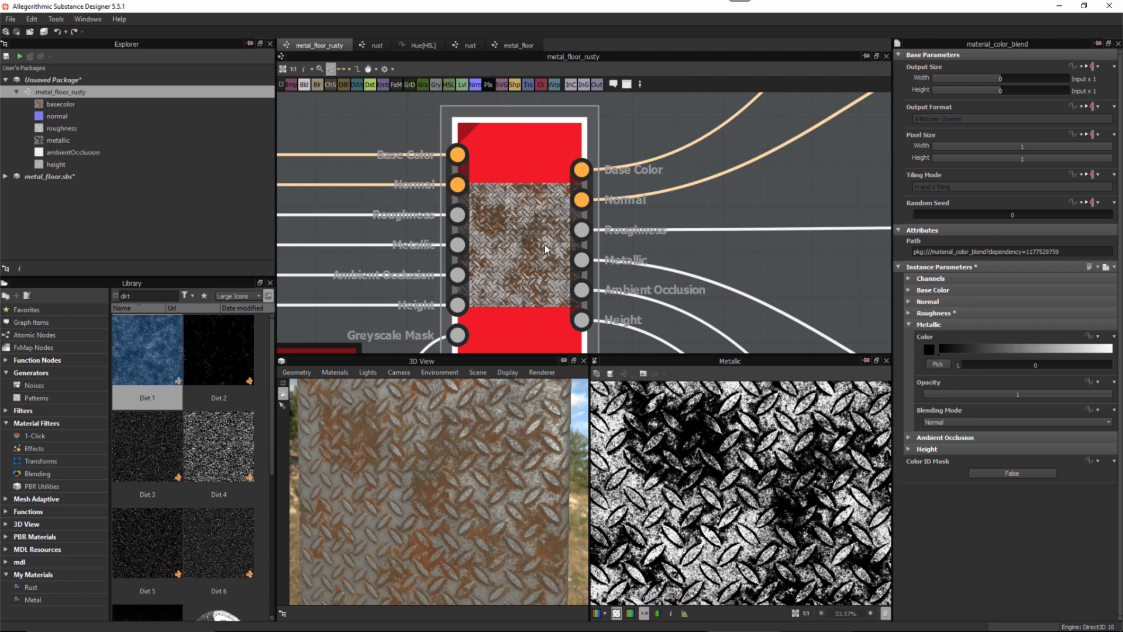
{"action": "middle_click_drag", "start_coordinate": [538, 295], "coordinate": [578, 252]}
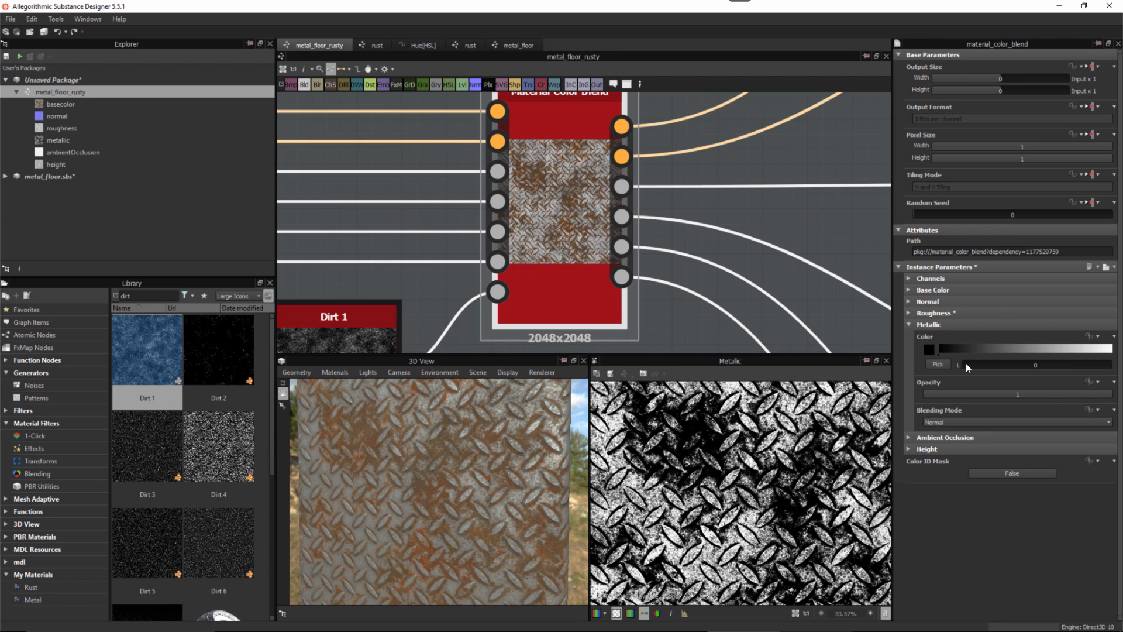
{"action": "left_click", "coordinate": [910, 325]}
Step: Preview the Material Color Blend's Ambient Occlusion output, try a mid-grey color for it, and restore the color to 255
{"action": "left_click", "coordinate": [909, 335]}
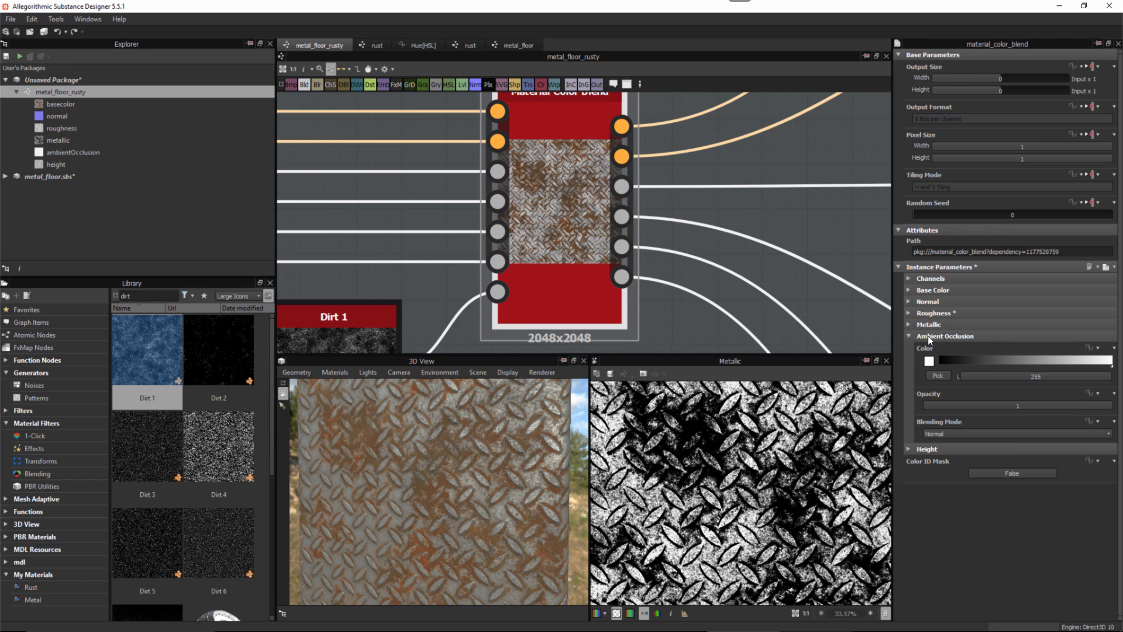
{"action": "left_click", "coordinate": [625, 249]}
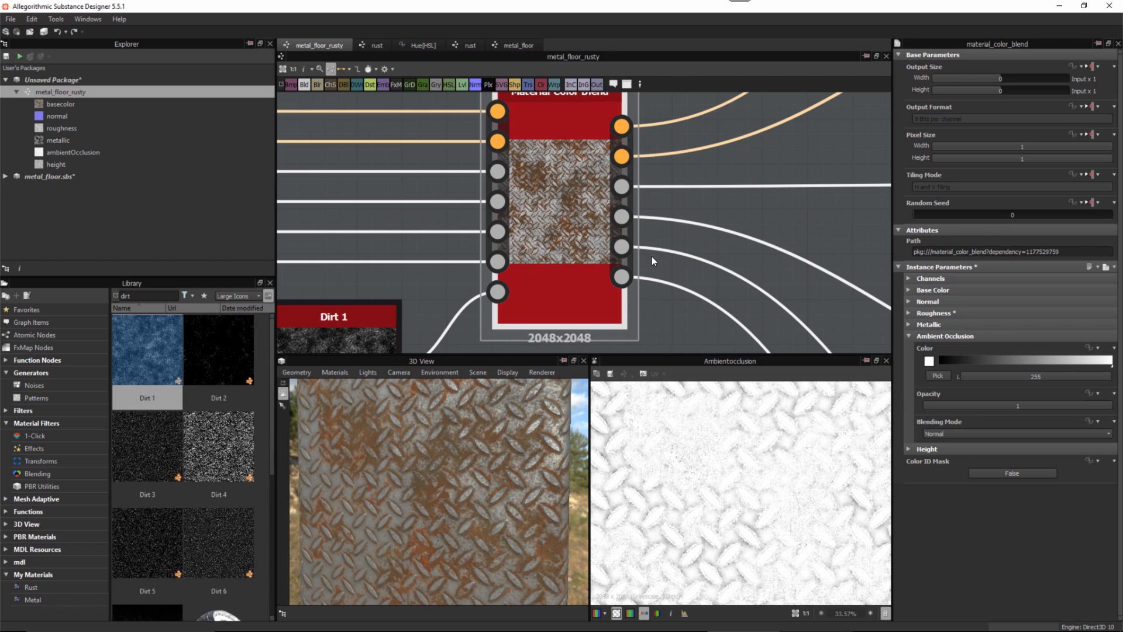
{"action": "double_click", "coordinate": [367, 324]}
{"action": "left_click", "coordinate": [621, 246]}
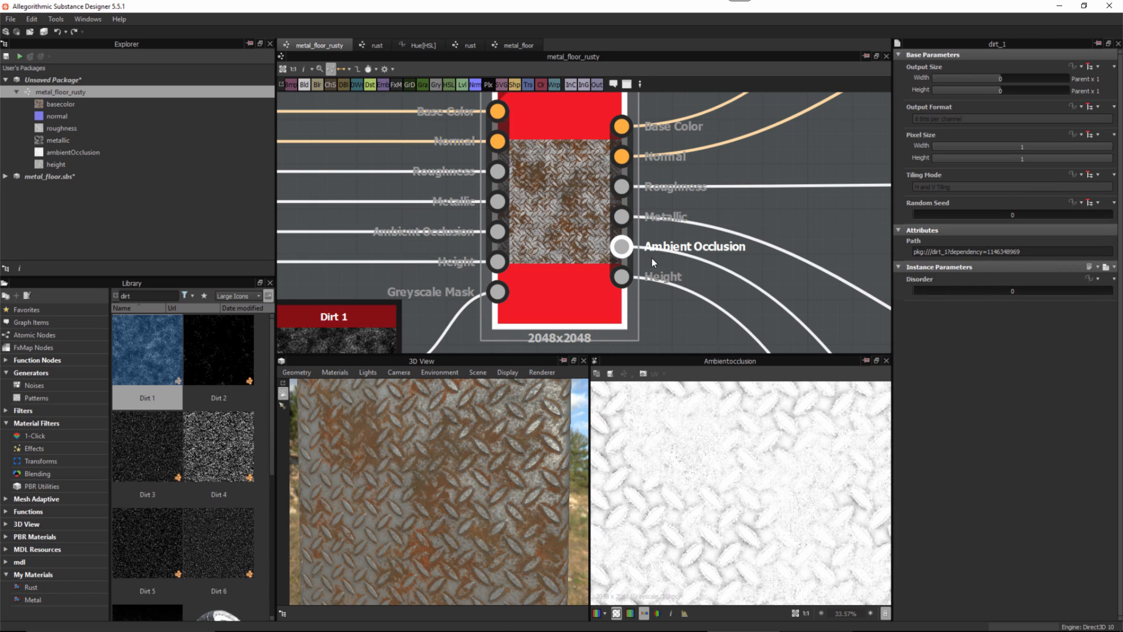
{"action": "left_click", "coordinate": [625, 250]}
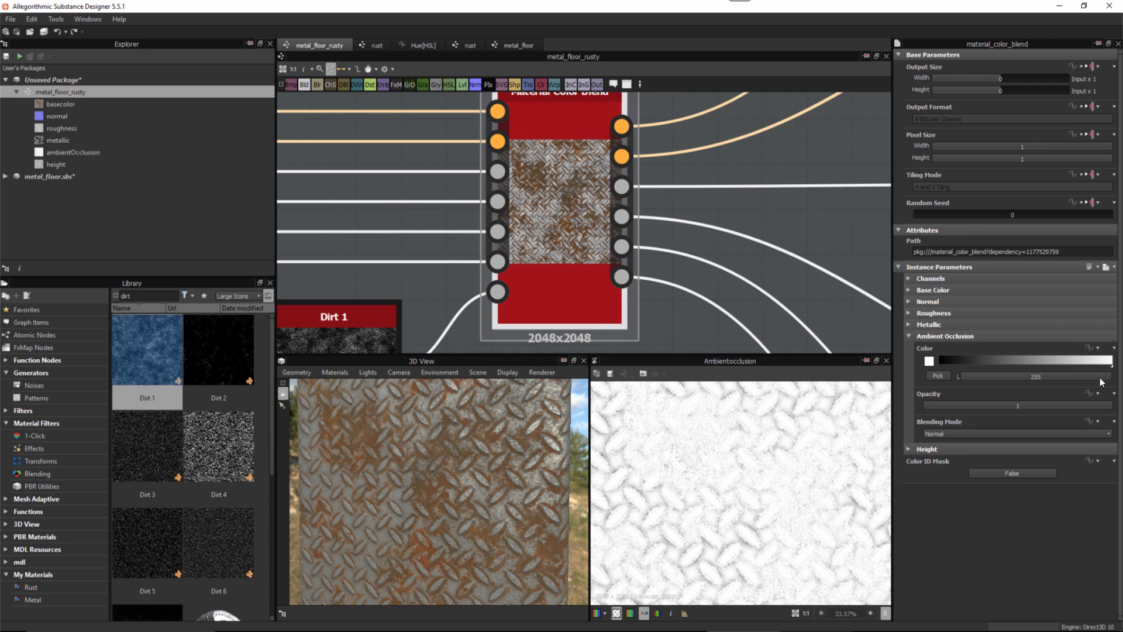
{"action": "left_click_drag", "start_coordinate": [1102, 381], "coordinate": [1041, 381]}
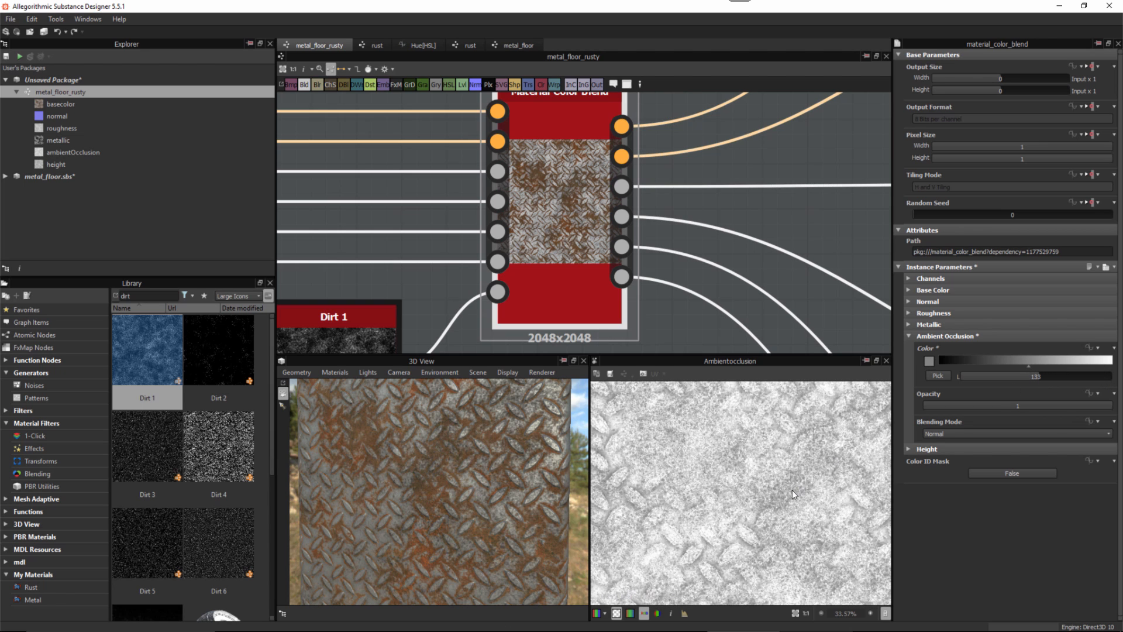
{"action": "left_click_drag", "start_coordinate": [1062, 380], "coordinate": [1112, 378]}
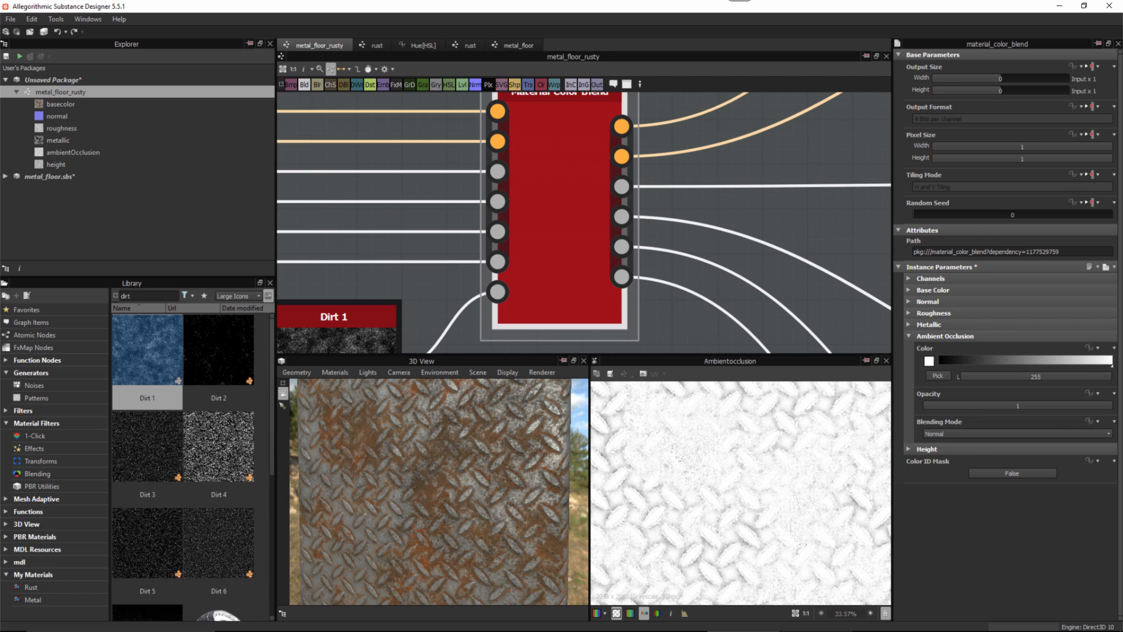
{"action": "left_click", "coordinate": [910, 336]}
Step: Preview the Material Color Blend's Height output and set its Height opacity to 0
{"action": "left_click", "coordinate": [621, 277]}
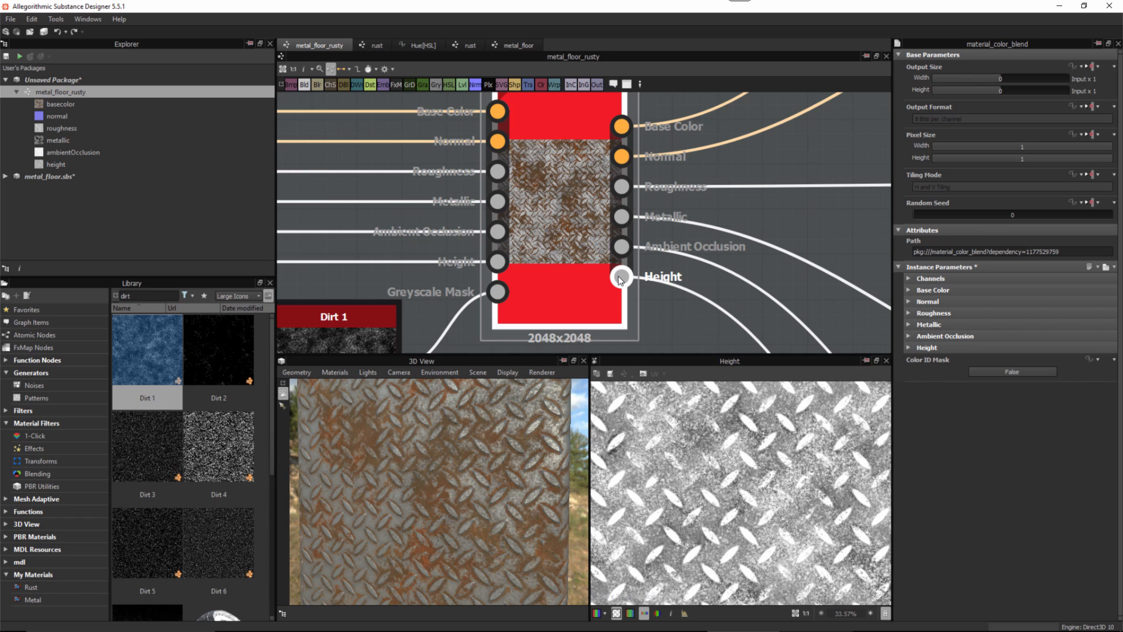
{"action": "left_click", "coordinate": [910, 348]}
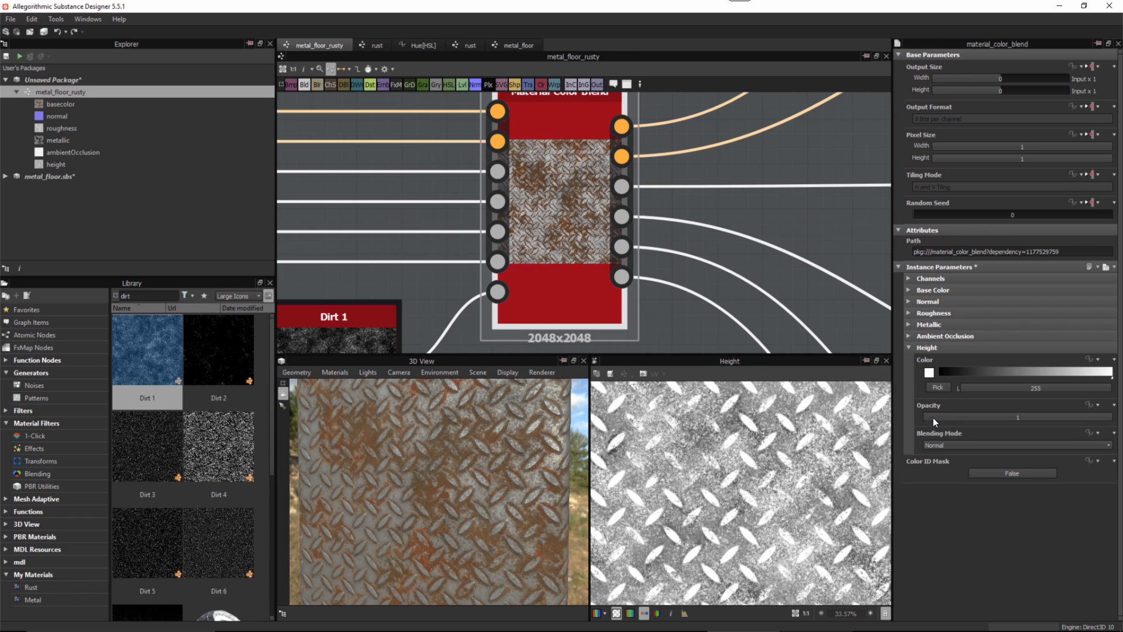
{"action": "left_click_drag", "start_coordinate": [914, 416], "coordinate": [896, 417]}
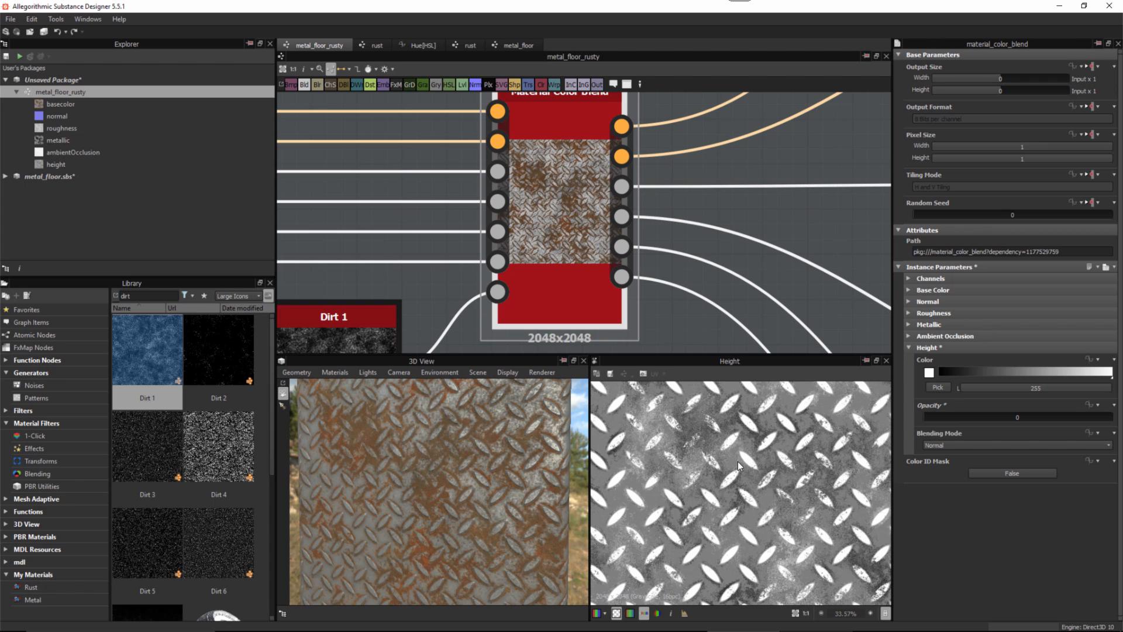
{"action": "scroll", "coordinate": [738, 479], "scroll_direction": "down", "scroll_amount": 3}
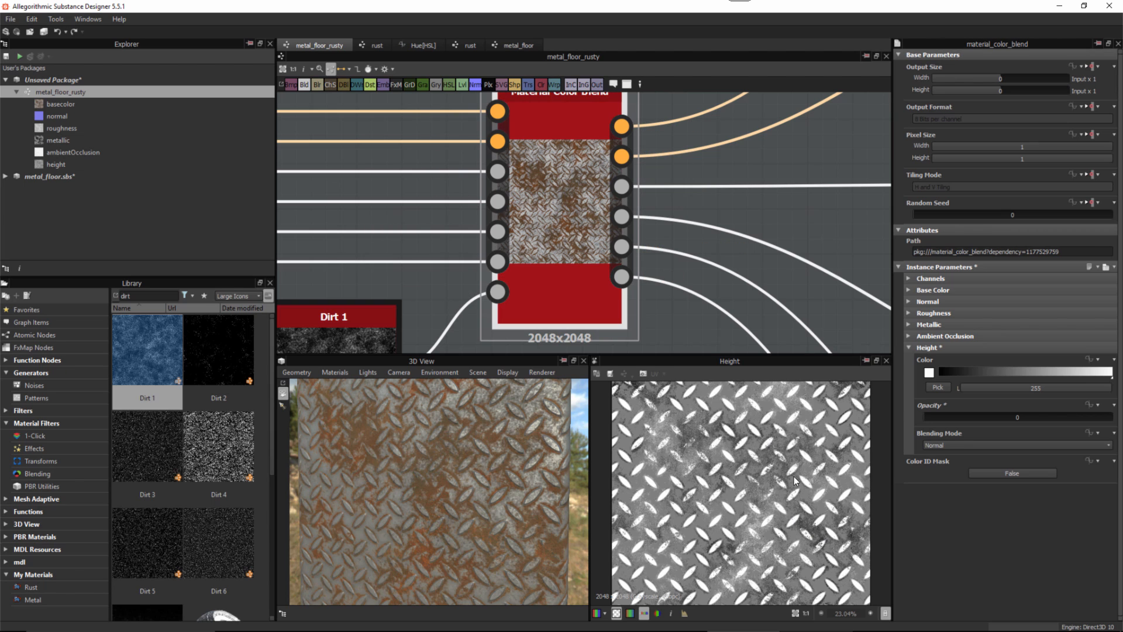
Step: Set the Material Blend node's Height opacity to 0 and inspect the resulting height map
{"action": "scroll", "coordinate": [682, 224], "scroll_direction": "down", "scroll_amount": 3}
{"action": "middle_click_drag", "start_coordinate": [597, 215], "coordinate": [817, 220]}
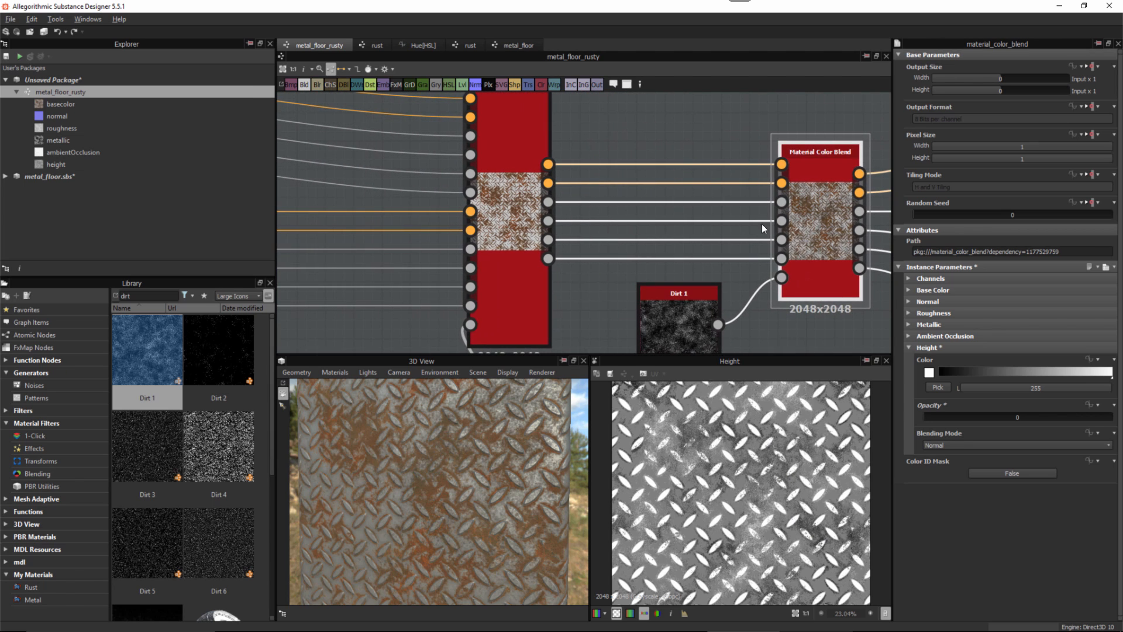
{"action": "scroll", "coordinate": [717, 229], "scroll_direction": "down", "scroll_amount": 1}
{"action": "left_click", "coordinate": [538, 201]}
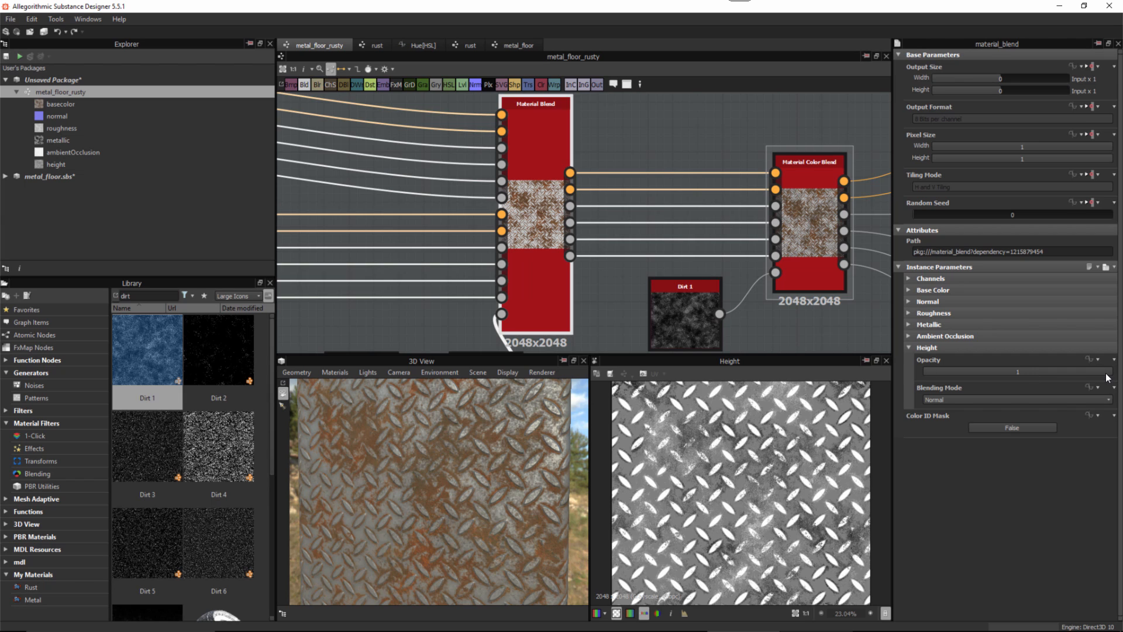
{"action": "left_click_drag", "start_coordinate": [1108, 377], "coordinate": [1005, 374]}
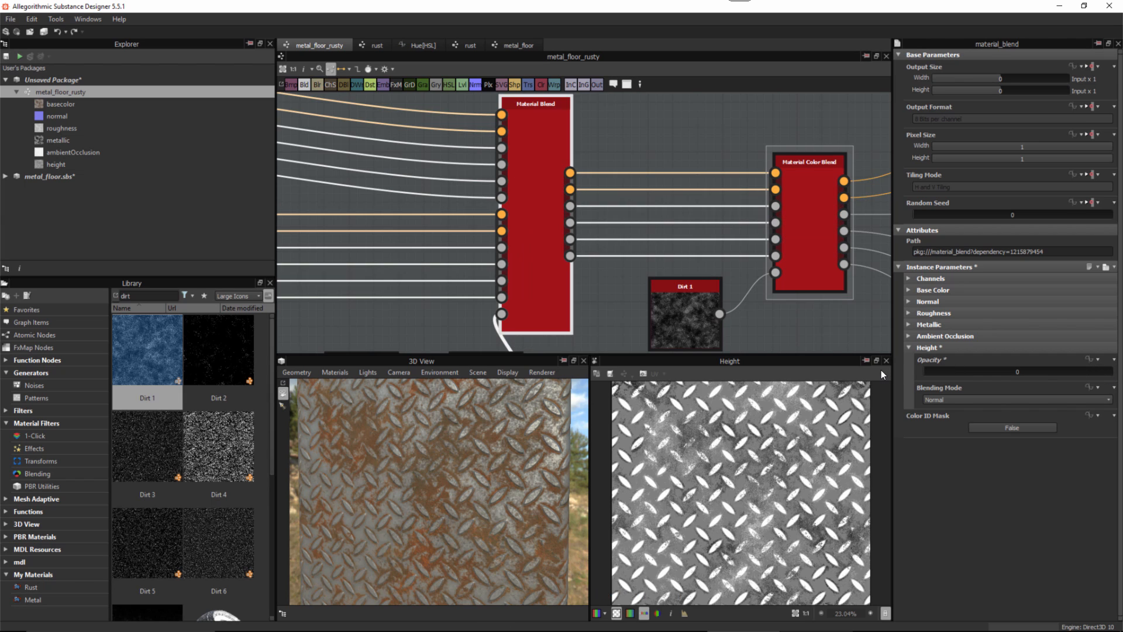
{"action": "scroll", "coordinate": [771, 524], "scroll_direction": "up", "scroll_amount": 2}
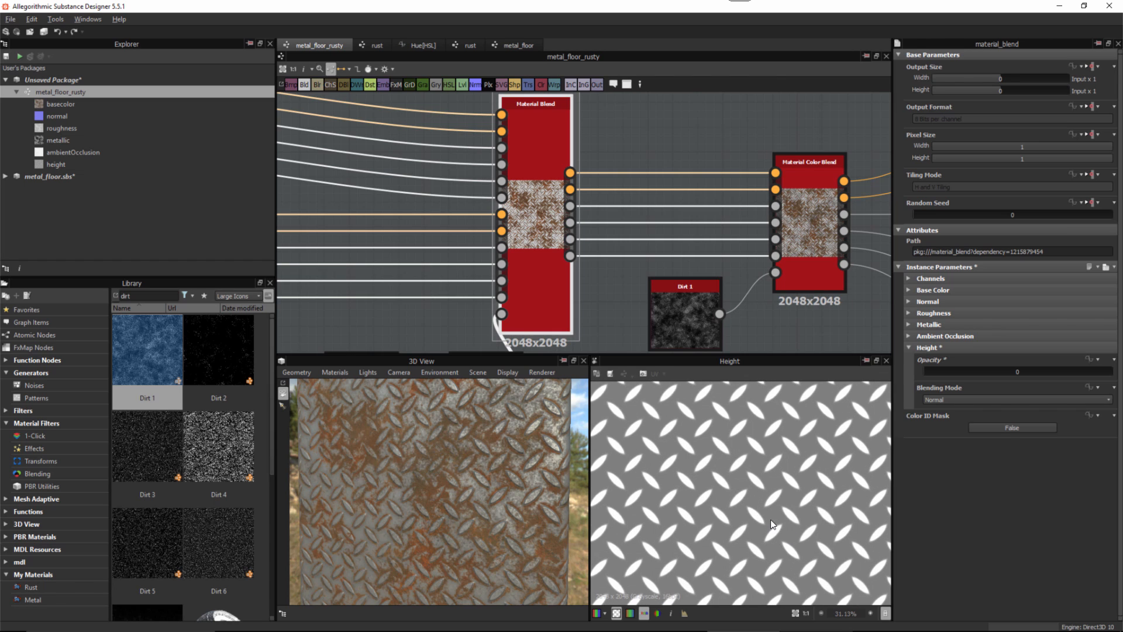
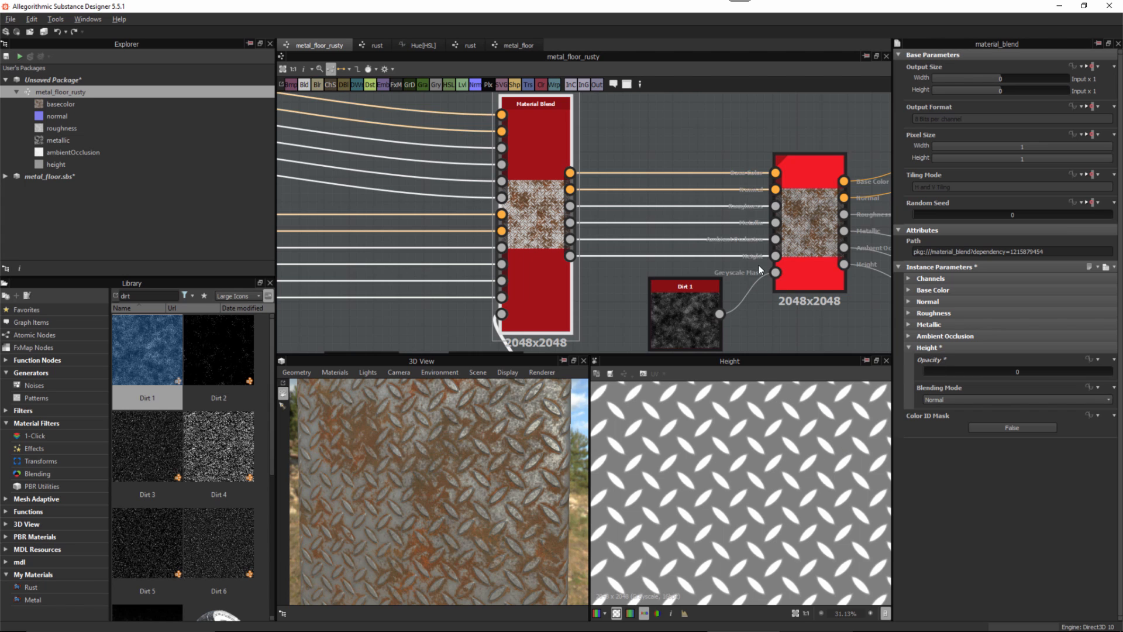
{"action": "scroll", "coordinate": [759, 265], "scroll_direction": "down", "scroll_amount": 3}
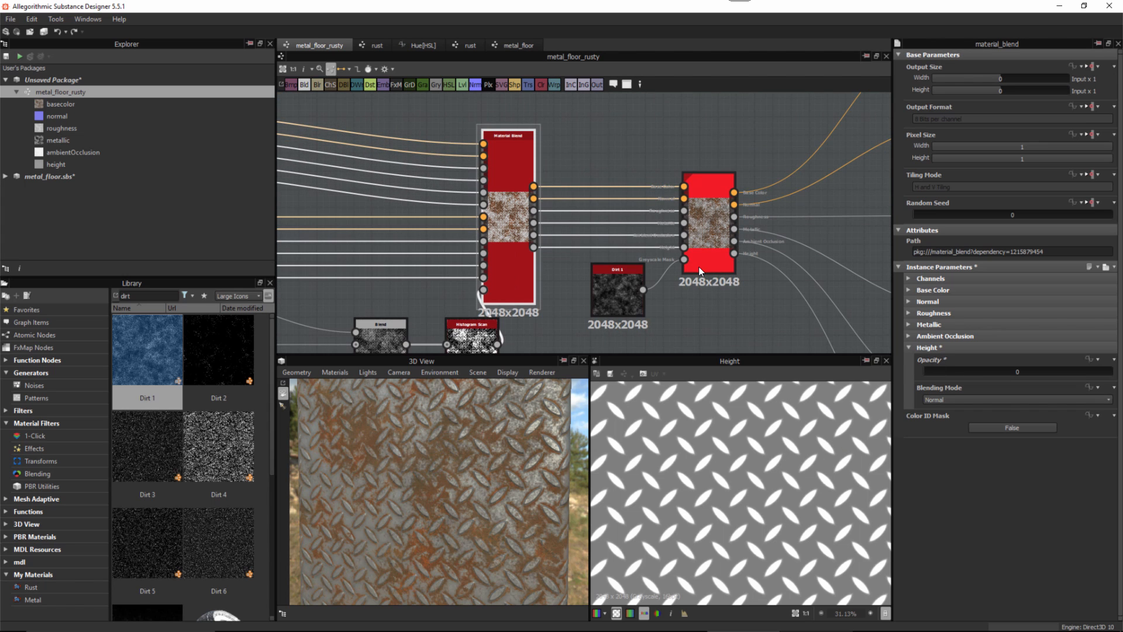
{"action": "scroll", "coordinate": [565, 191], "scroll_direction": "up", "scroll_amount": 2}
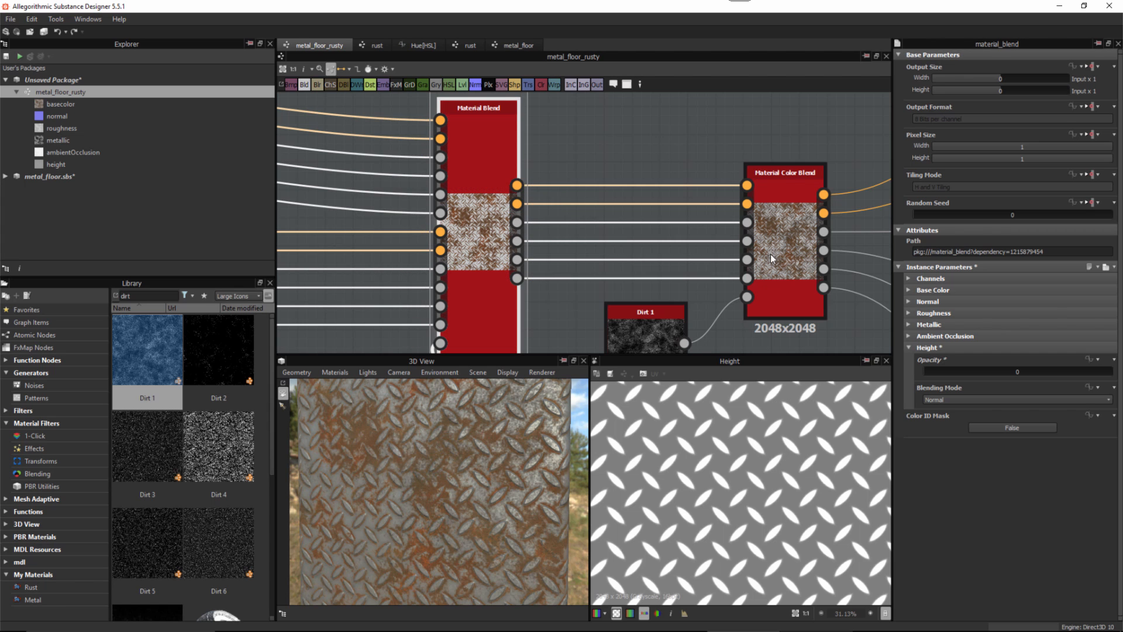
Step: Collapse the Material Blend's Height parameters, switch the graph to compact material links, and inspect the rusty floor in 3D
{"action": "middle_click_drag", "start_coordinate": [787, 292], "coordinate": [578, 252]}
{"action": "scroll", "coordinate": [578, 247], "scroll_direction": "down", "scroll_amount": 3}
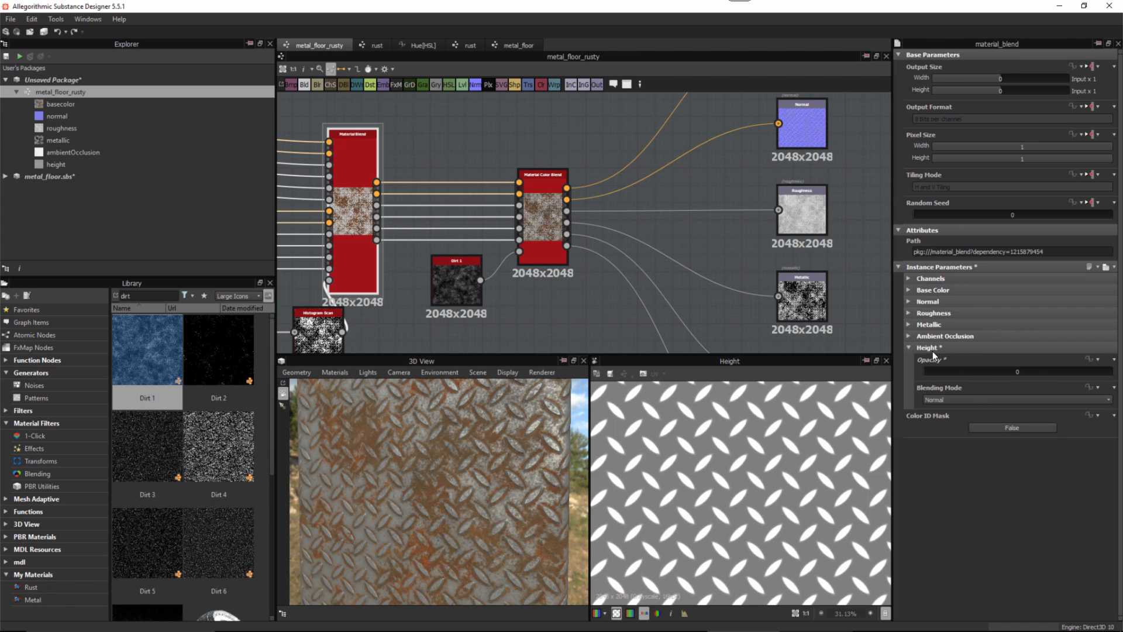
{"action": "left_click", "coordinate": [910, 347]}
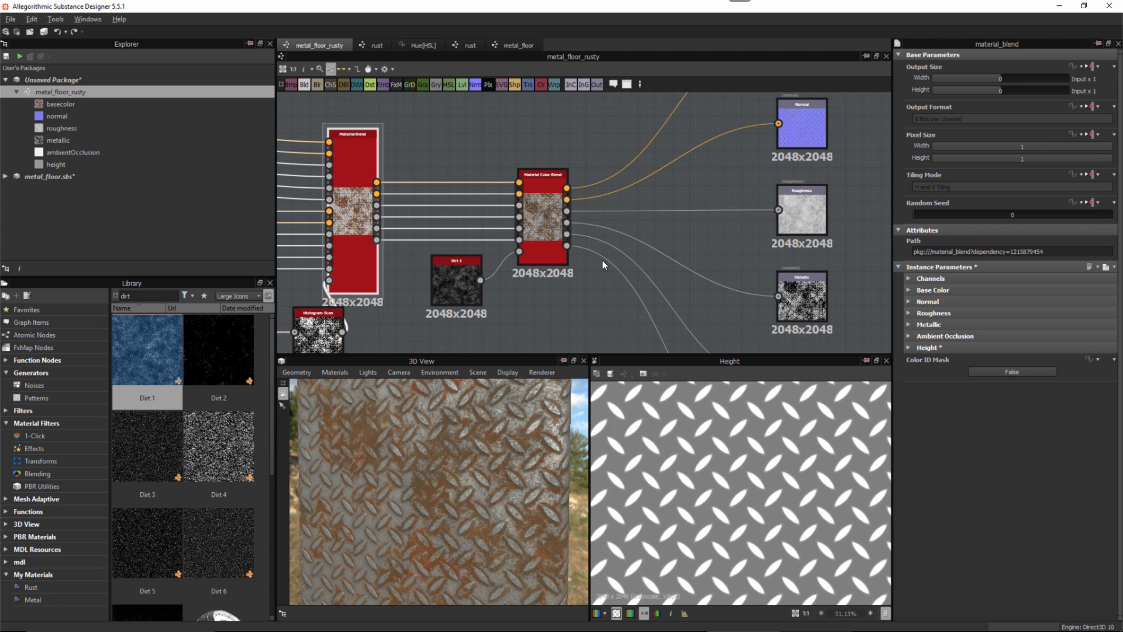
{"action": "key", "text": "3"}
{"action": "scroll", "coordinate": [626, 298], "scroll_direction": "down", "scroll_amount": 1}
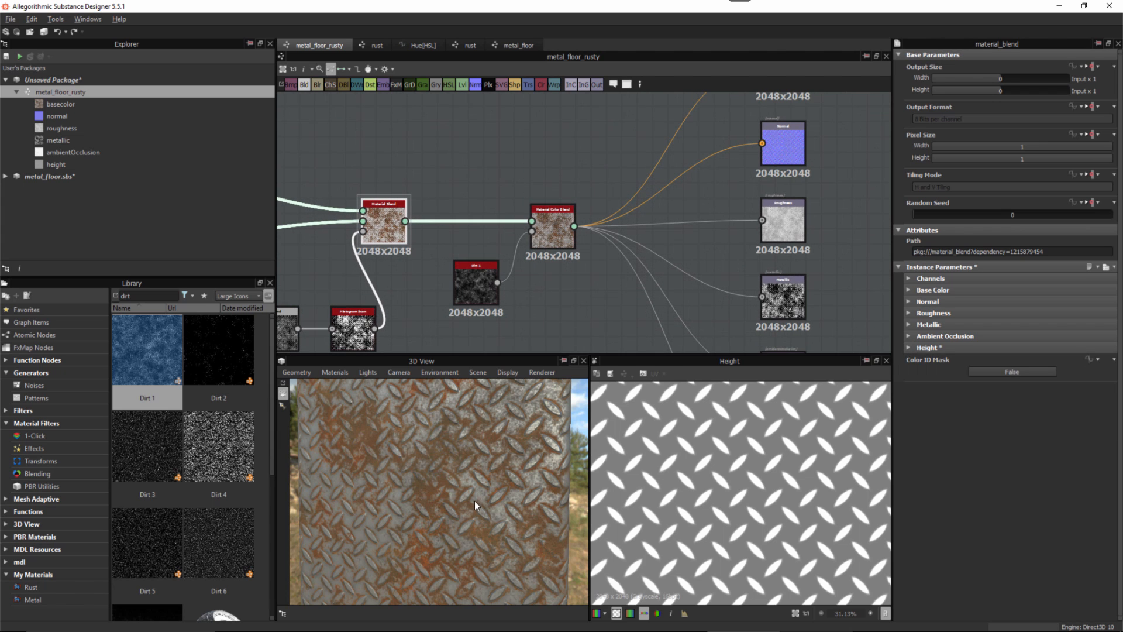
{"action": "mouse_move", "coordinate": [475, 501]}
{"action": "left_mouse_down"}
{"action": "mouse_move", "coordinate": [492, 486]}
{"action": "mouse_move", "coordinate": [487, 497]}
{"action": "left_mouse_up"}
{"action": "scroll", "coordinate": [612, 281], "scroll_direction": "down", "scroll_amount": 2}
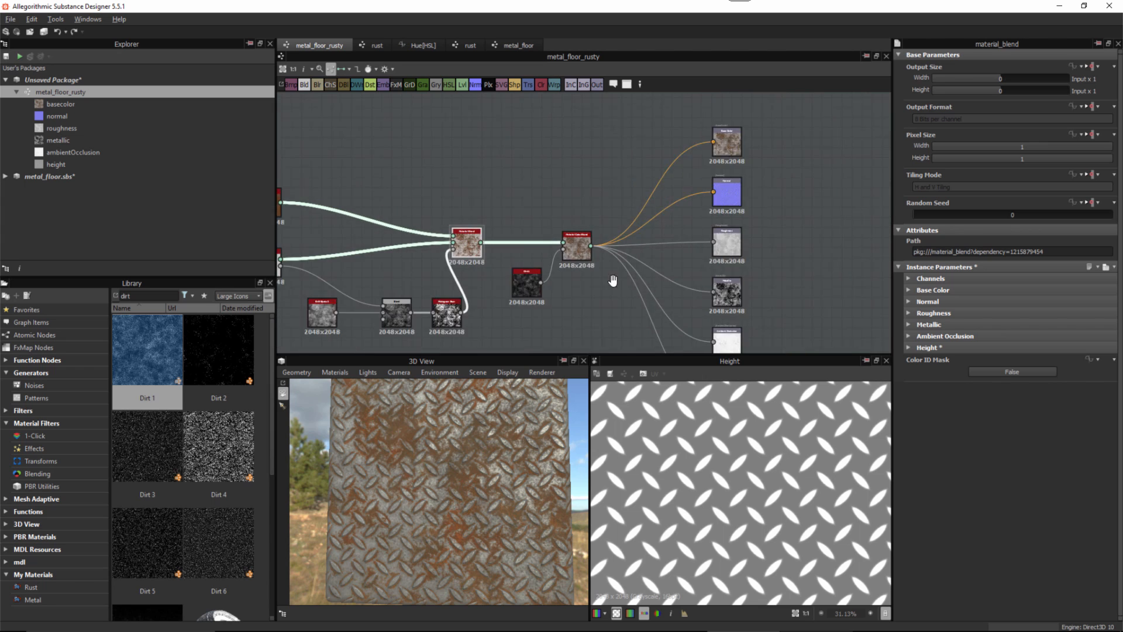
Step: Move the Material Color Blend node farther from the Material Blend node and review its Base Color parameters
{"action": "middle_click_drag", "start_coordinate": [597, 275], "coordinate": [594, 220]}
{"action": "scroll", "coordinate": [595, 220], "scroll_direction": "down", "scroll_amount": 2}
{"action": "left_click_drag", "start_coordinate": [771, 107], "coordinate": [769, 316]}
{"action": "scroll", "coordinate": [580, 232], "scroll_direction": "up", "scroll_amount": 1}
{"action": "left_click_drag", "start_coordinate": [603, 228], "coordinate": [640, 229]}
{"action": "scroll", "coordinate": [637, 254], "scroll_direction": "up", "scroll_amount": 2}
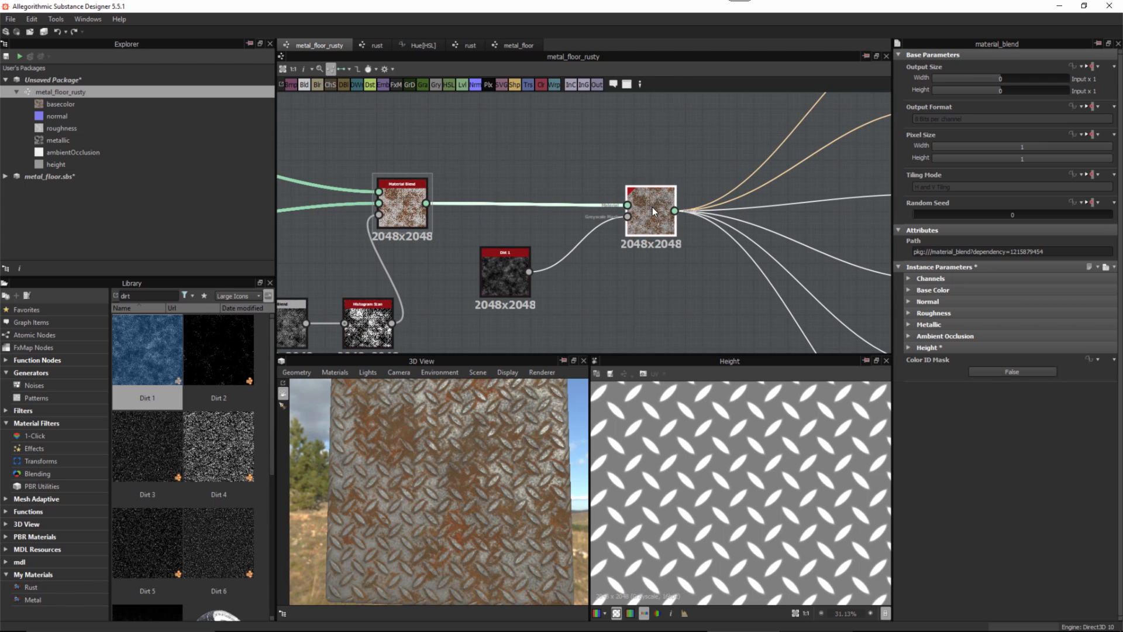
{"action": "left_click", "coordinate": [911, 291]}
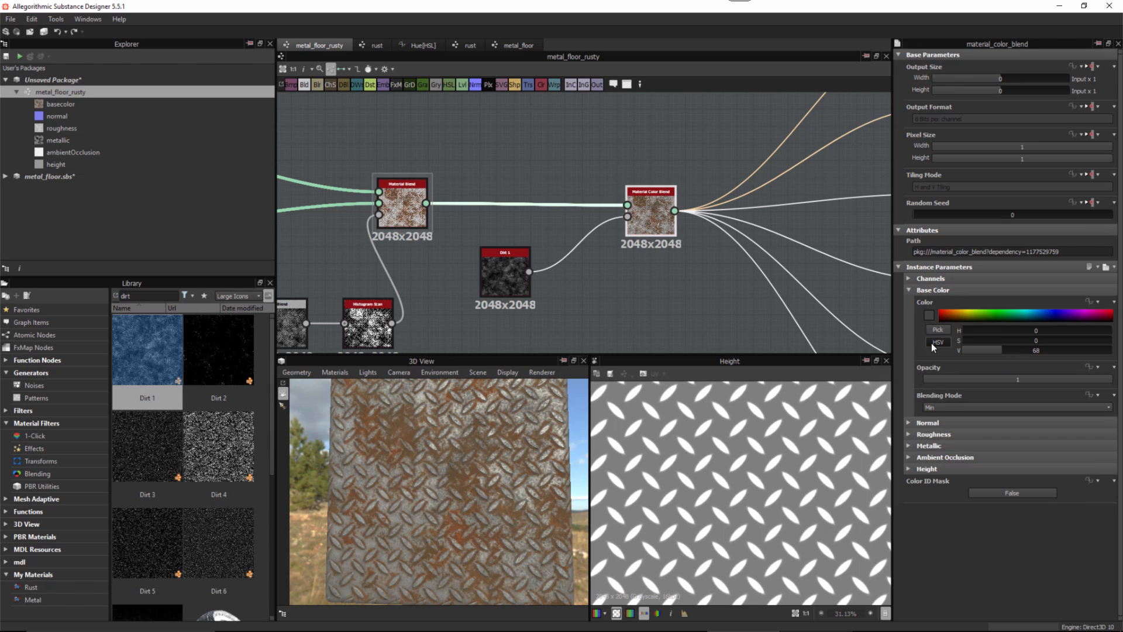
{"action": "left_click", "coordinate": [912, 290]}
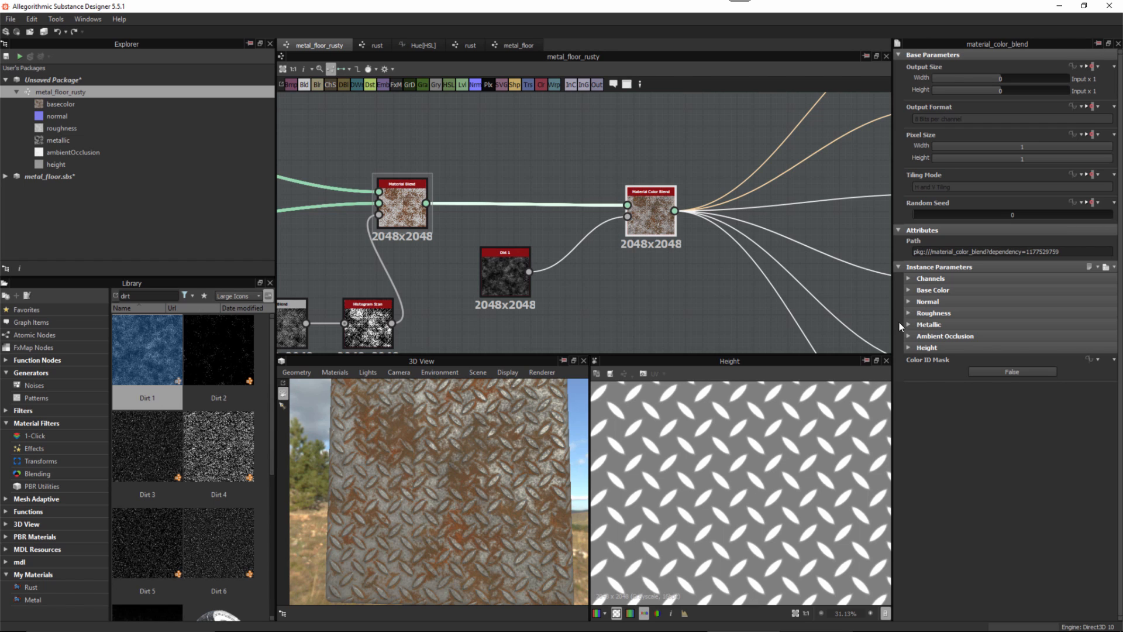
{"action": "middle_click_drag", "start_coordinate": [613, 312], "coordinate": [616, 278]}
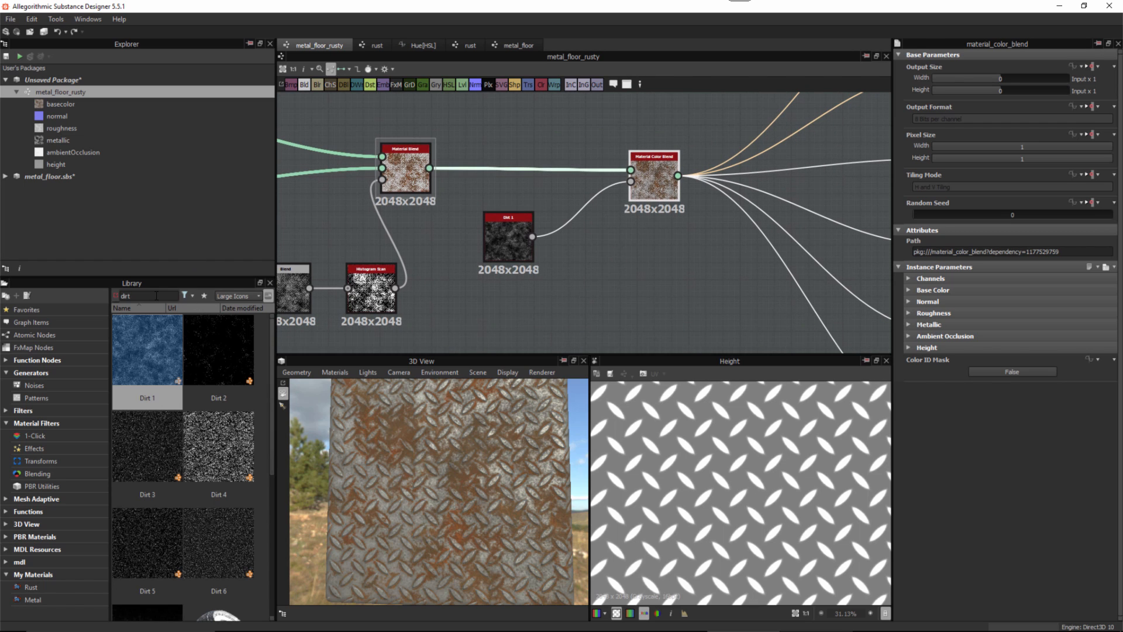
Step: Search the library for "grun" and add grunge_map_013 to the graph beside the Dirt 1 node
{"action": "key", "text": "BackSpace"}
{"action": "key", "text": "BackSpace"}
{"action": "key", "text": "BackSpace"}
{"action": "key", "text": "BackSpace"}
{"action": "type", "text": "grun"}
{"action": "scroll", "coordinate": [216, 469], "scroll_direction": "down", "scroll_amount": 3}
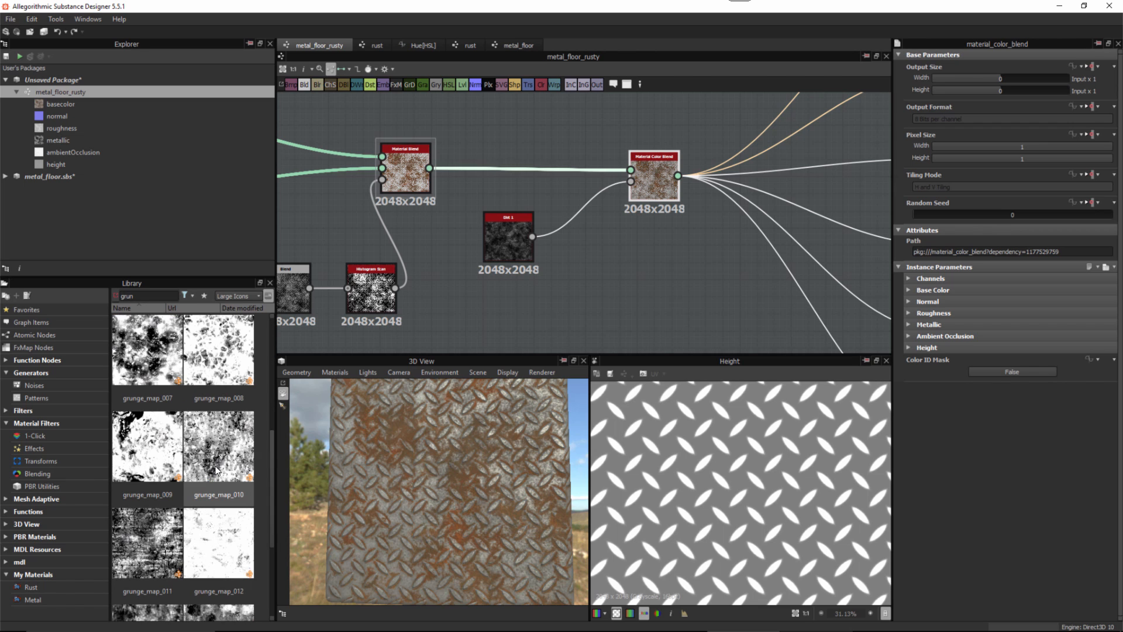
{"action": "scroll", "coordinate": [215, 465], "scroll_direction": "down", "scroll_amount": 3}
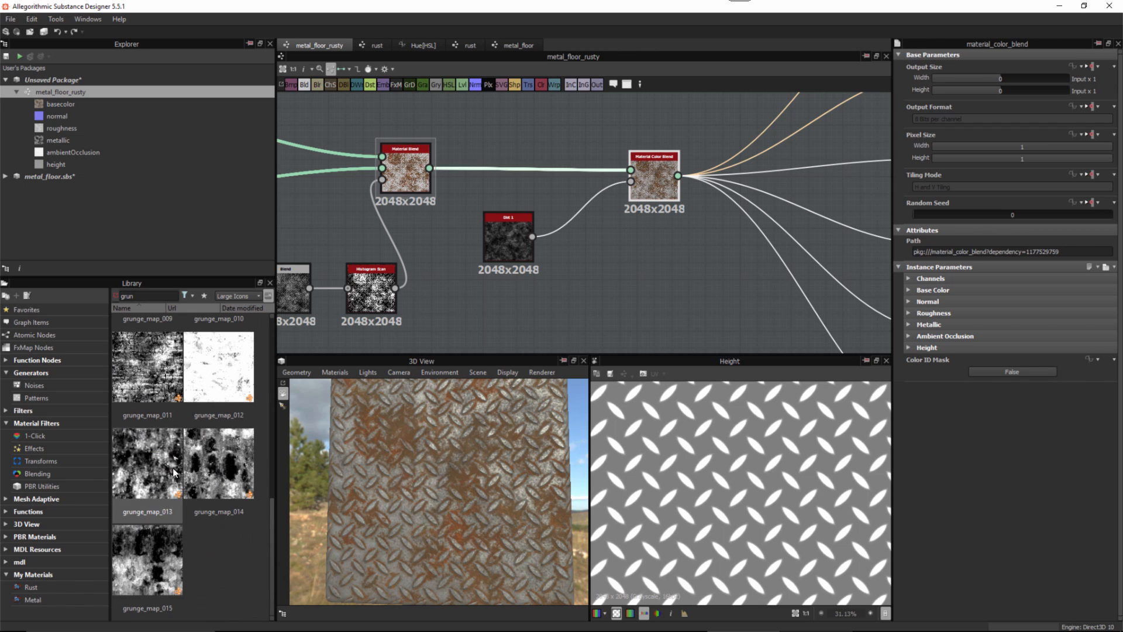
{"action": "left_click", "coordinate": [154, 463]}
{"action": "left_click_drag", "start_coordinate": [155, 462], "coordinate": [632, 186]}
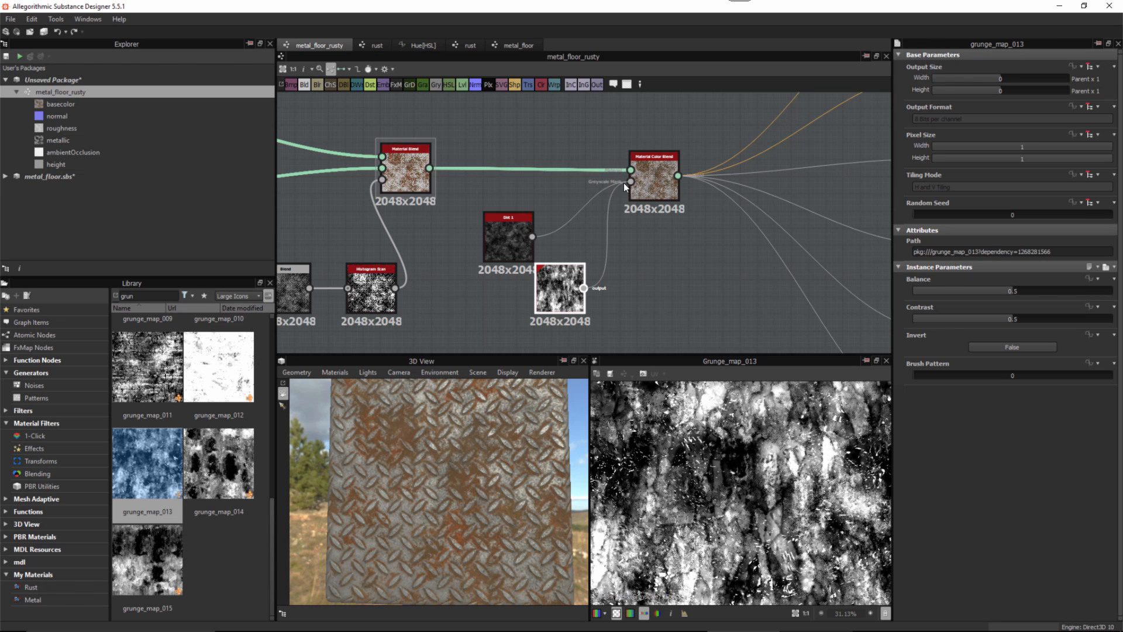
Step: Connect grunge_map_013 to the Material Color Blend's grayscale mask input in place of Dirt 1, using standard links, and return to compact links
{"action": "left_click_drag", "start_coordinate": [623, 192], "coordinate": [626, 186]}
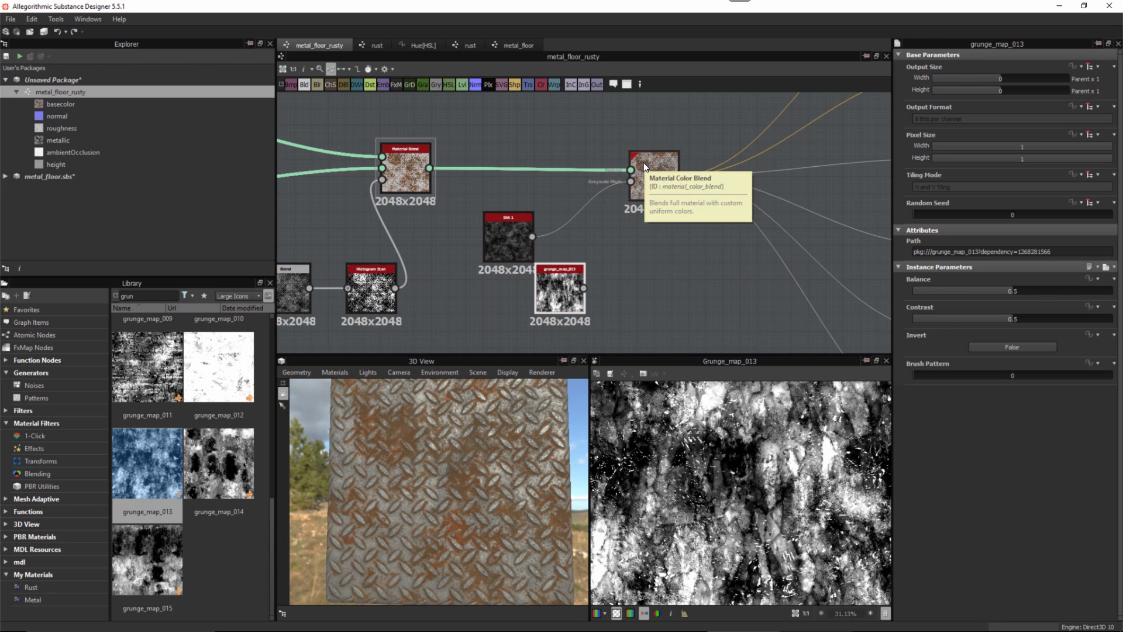
{"action": "key", "text": "1"}
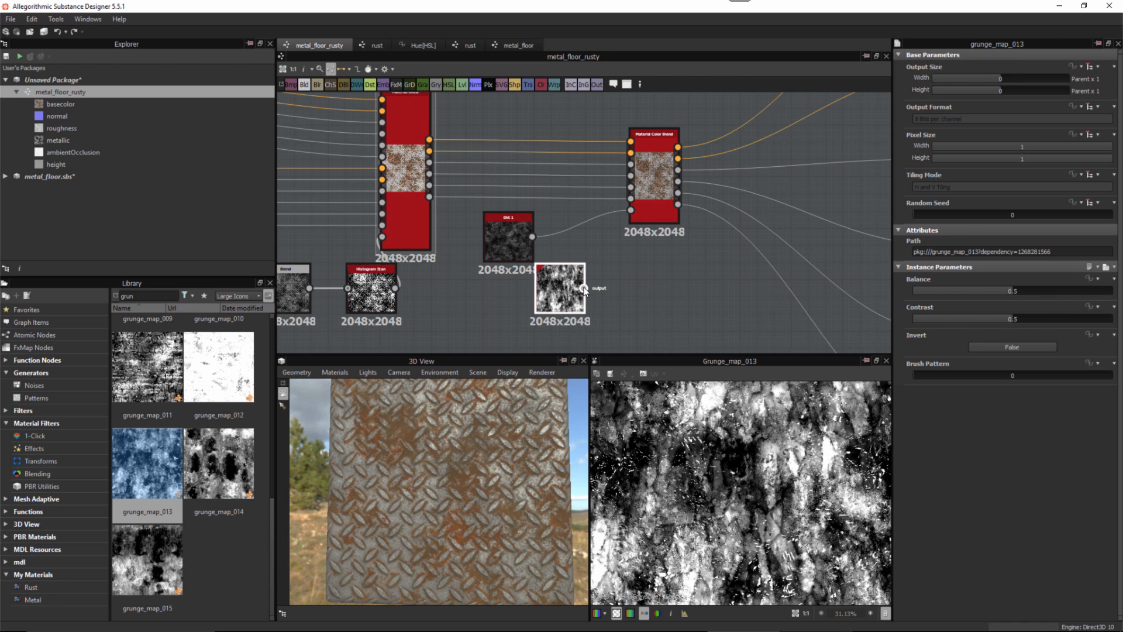
{"action": "left_click_drag", "start_coordinate": [583, 292], "coordinate": [631, 211]}
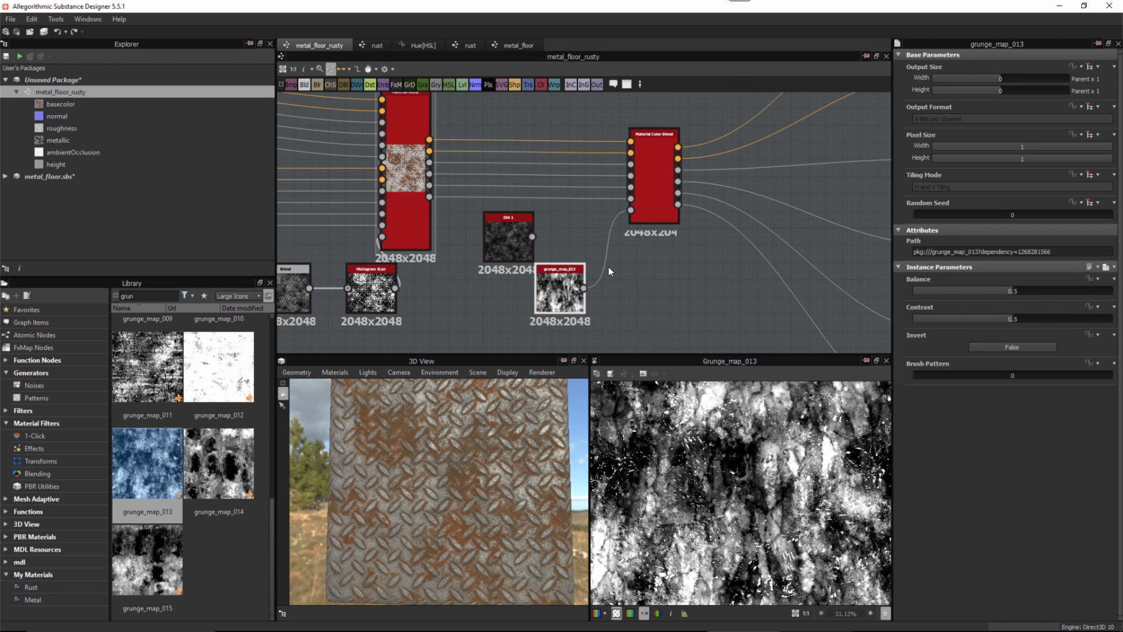
{"action": "key", "text": "3"}
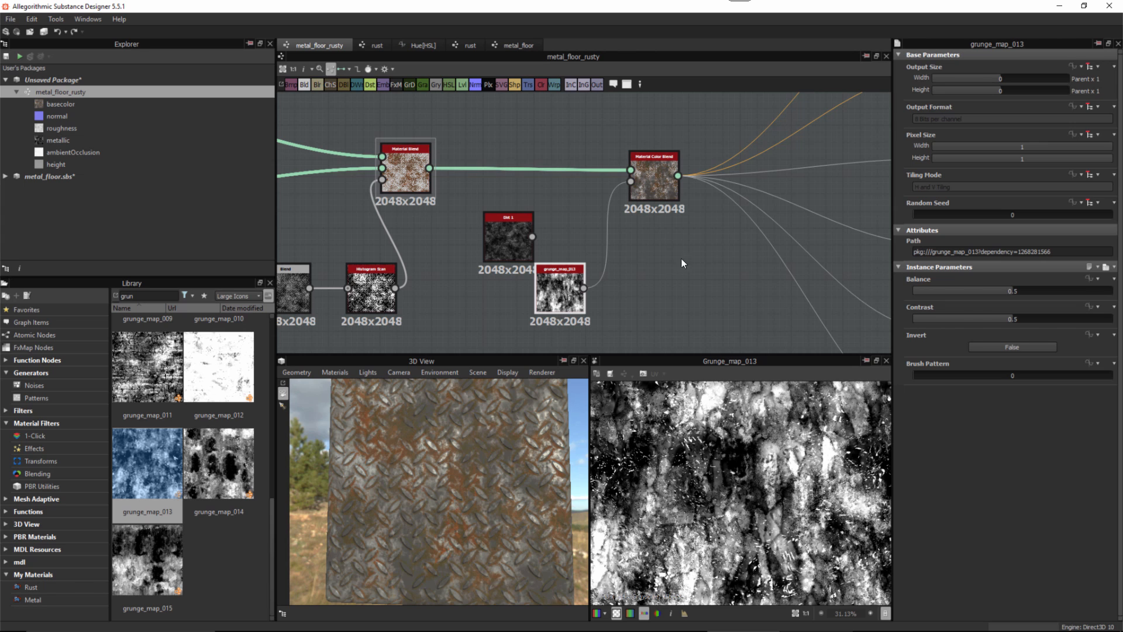
{"action": "left_click_drag", "start_coordinate": [529, 473], "coordinate": [496, 489]}
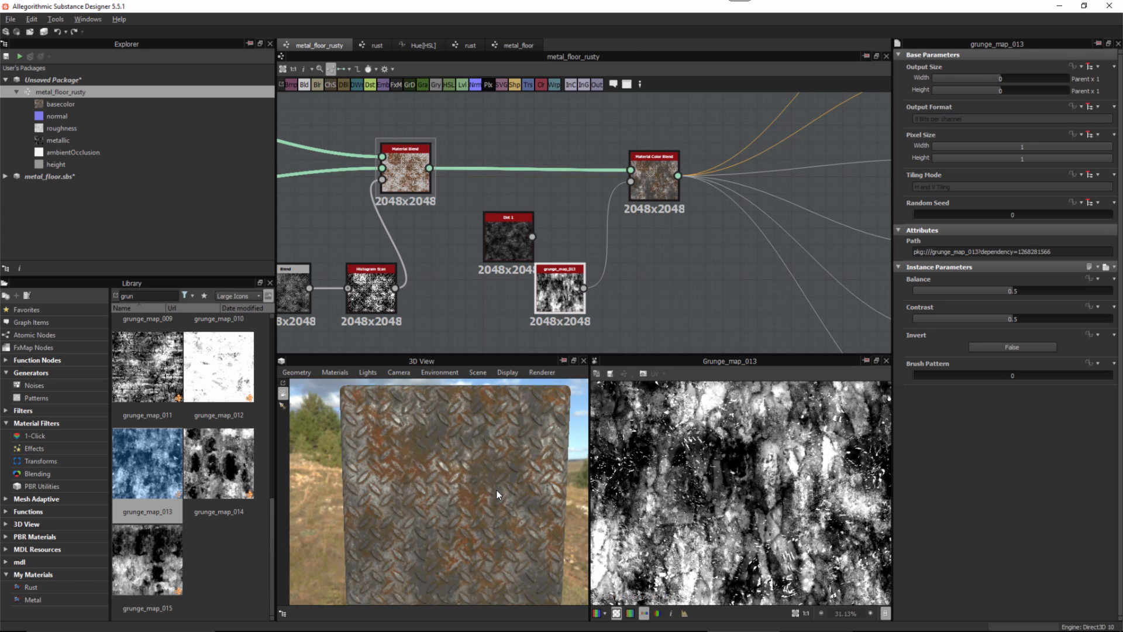
Step: Spread out the mask area, add a Blend node above grunge_map_013, and delete the Dirt 1 node
{"action": "left_click_drag", "start_coordinate": [657, 186], "coordinate": [699, 178]}
{"action": "middle_click_drag", "start_coordinate": [486, 279], "coordinate": [531, 273]}
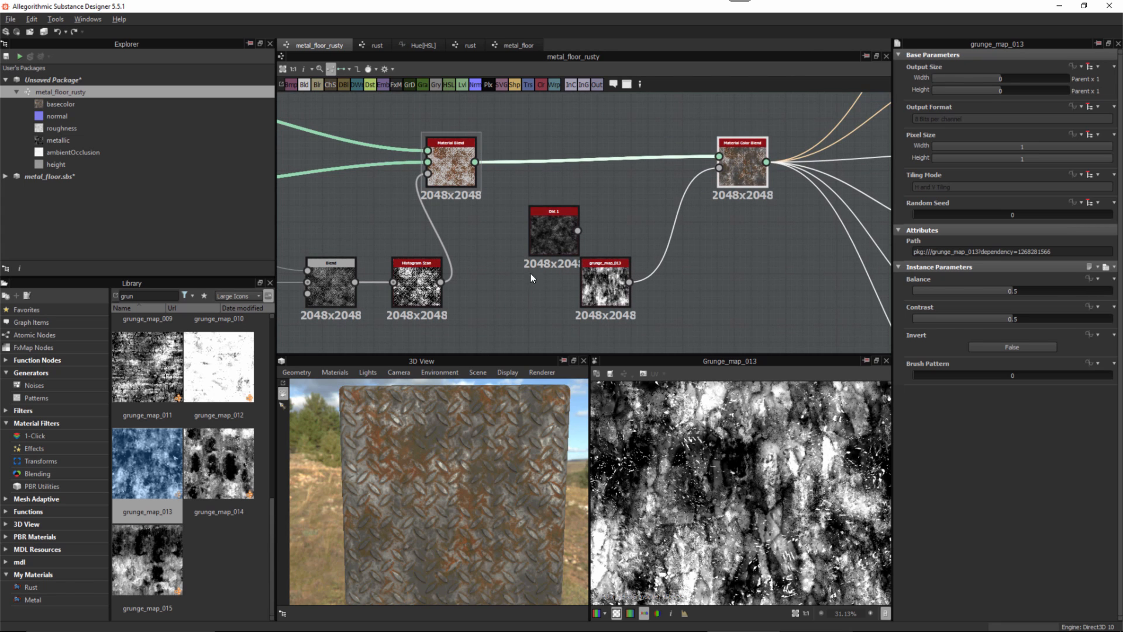
{"action": "left_click_drag", "start_coordinate": [545, 238], "coordinate": [535, 220]}
{"action": "key", "text": "space"}
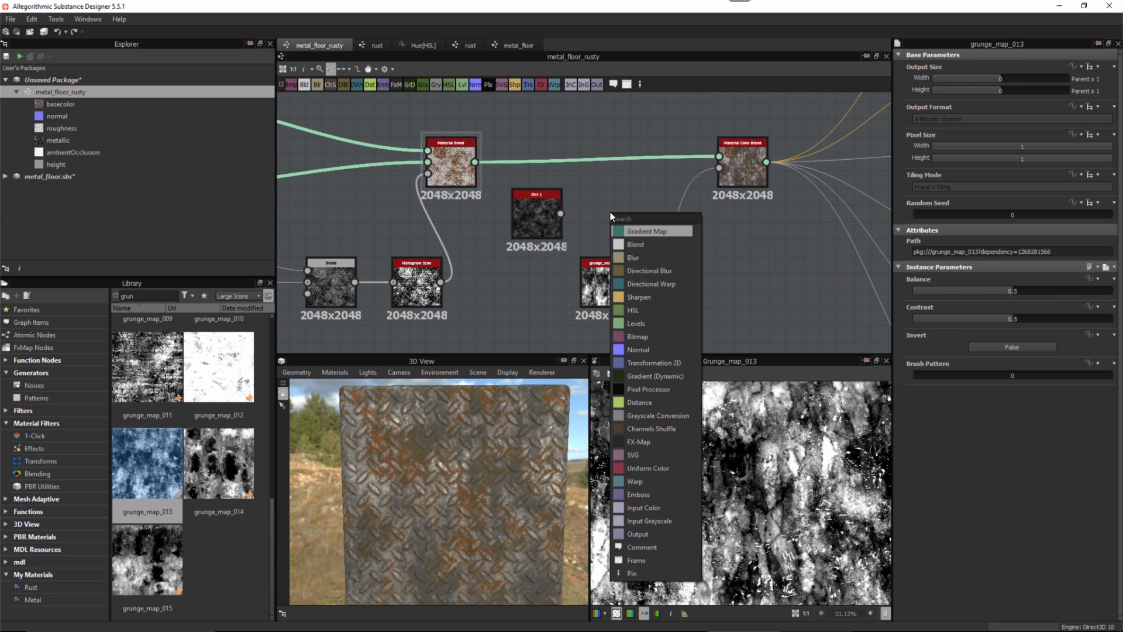
{"action": "left_click", "coordinate": [622, 244]}
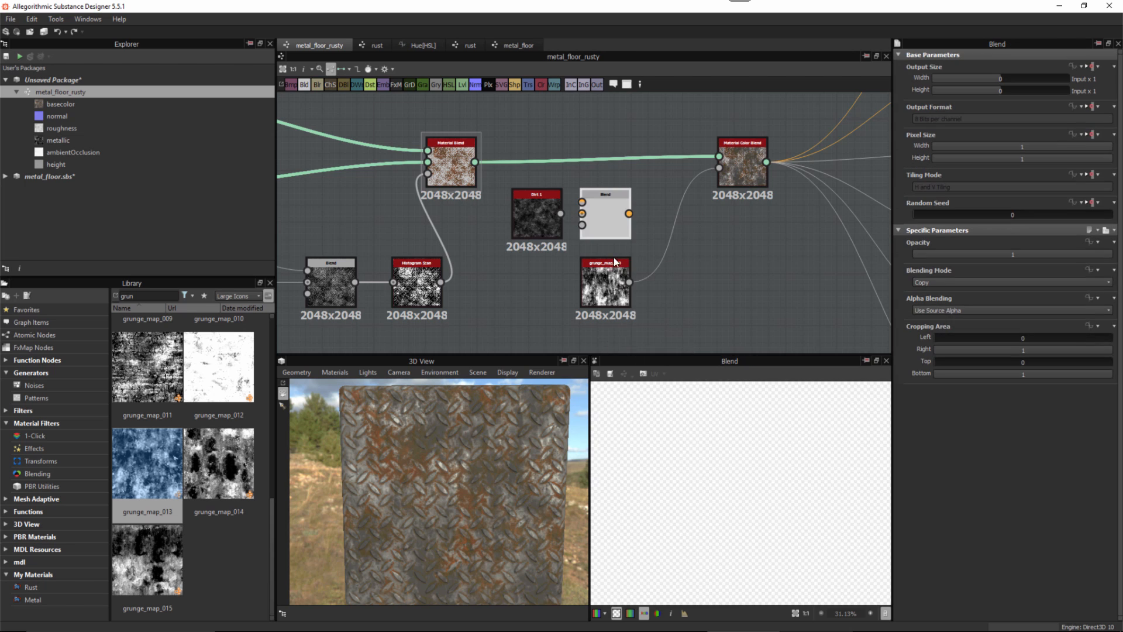
{"action": "middle_click_drag", "start_coordinate": [613, 257], "coordinate": [711, 278]}
{"action": "left_click", "coordinate": [584, 240]}
{"action": "key", "text": "Delete"}
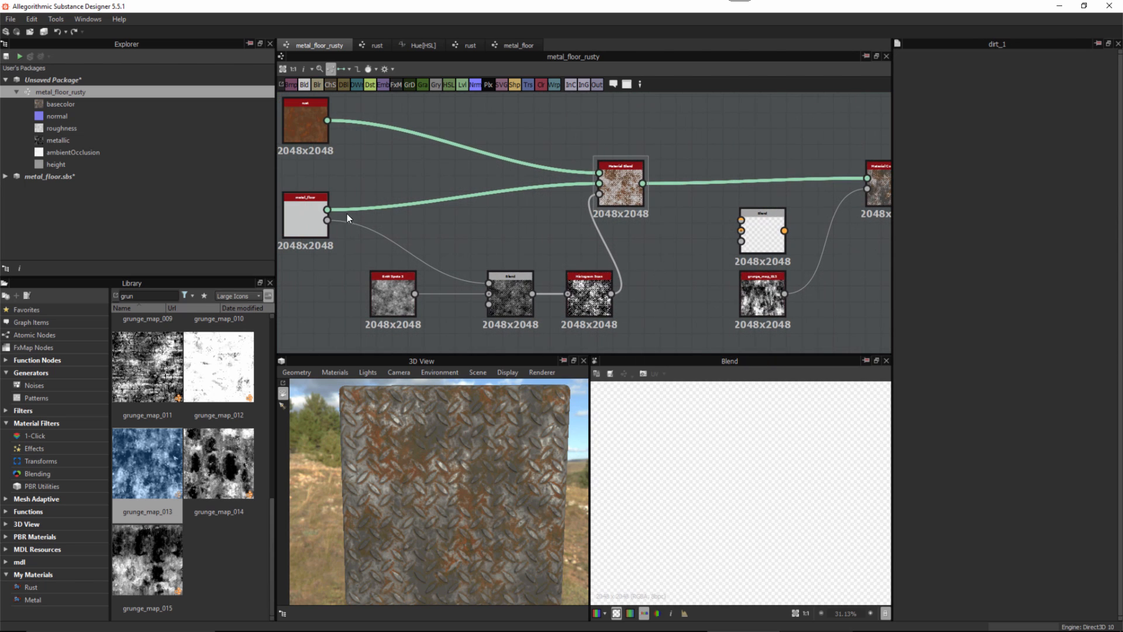
Step: Connect metal_floor's grayscale output to the new Blend's foreground and grunge_map_013 to its background
{"action": "left_click_drag", "start_coordinate": [328, 222], "coordinate": [741, 221]}
{"action": "left_click_drag", "start_coordinate": [778, 281], "coordinate": [720, 300]}
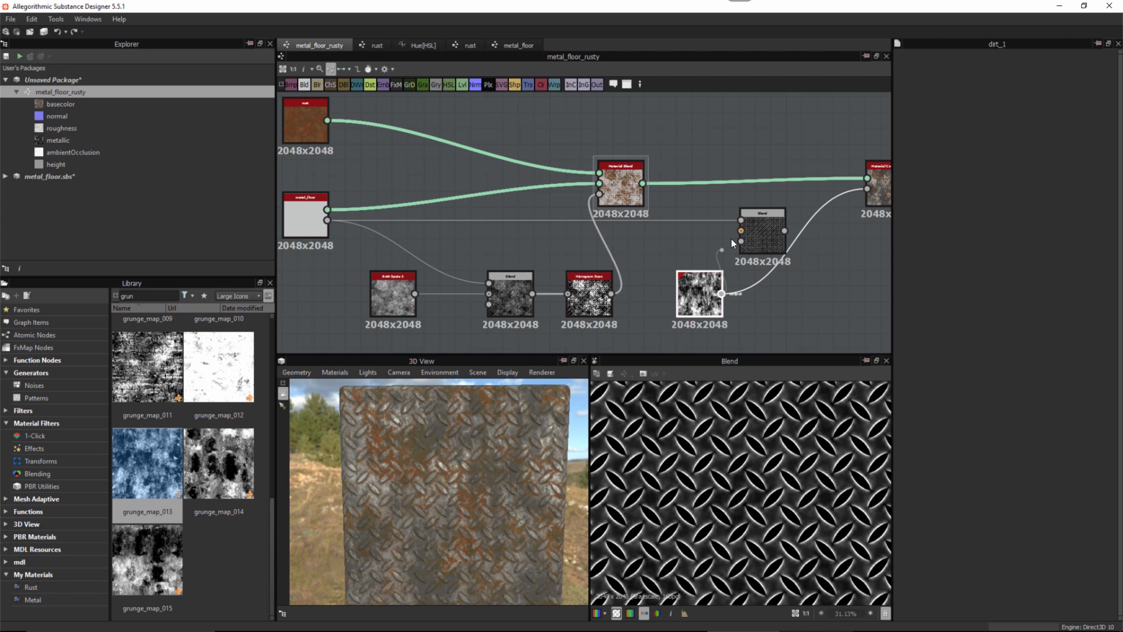
{"action": "left_click_drag", "start_coordinate": [732, 240], "coordinate": [741, 231]}
{"action": "scroll", "coordinate": [792, 261], "scroll_direction": "up", "scroll_amount": 1}
{"action": "middle_click_drag", "start_coordinate": [792, 261], "coordinate": [697, 251]}
{"action": "scroll", "coordinate": [688, 244], "scroll_direction": "up", "scroll_amount": 3}
Step: Set the new Blend node's blending mode to Add Sub and its opacity to 0.46
{"action": "left_click", "coordinate": [676, 241]}
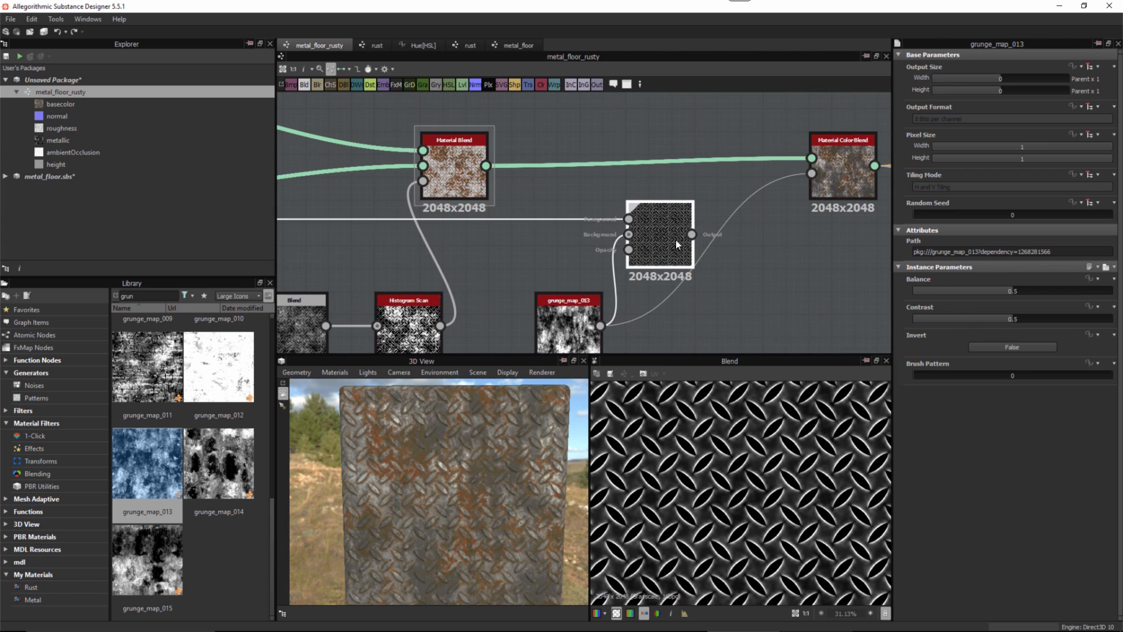
{"action": "left_click", "coordinate": [936, 282]}
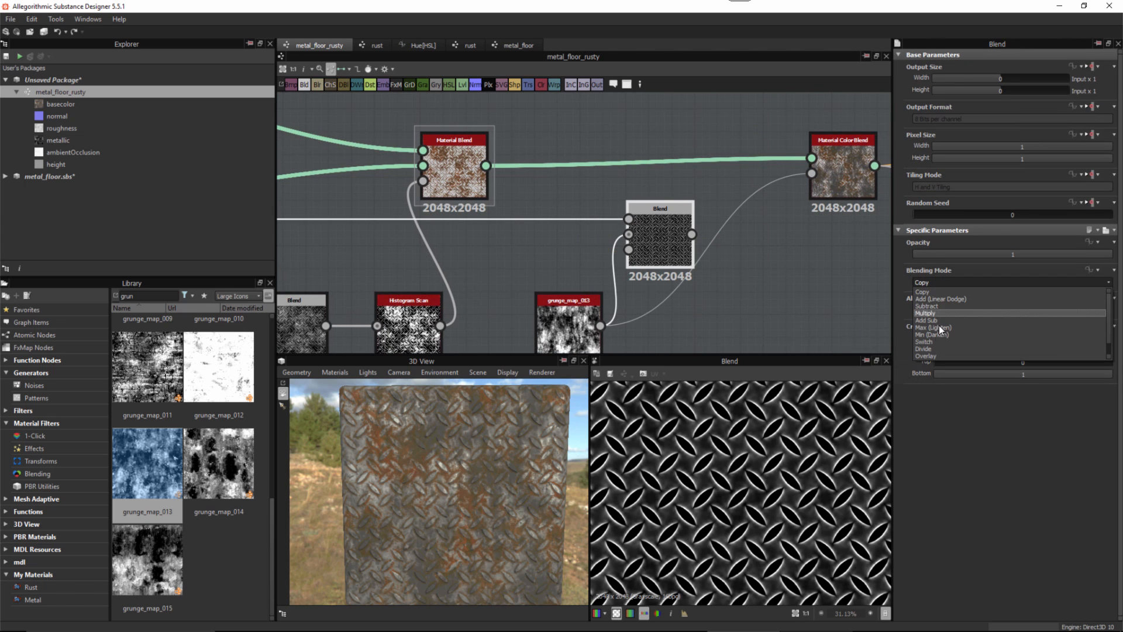
{"action": "left_click", "coordinate": [926, 321]}
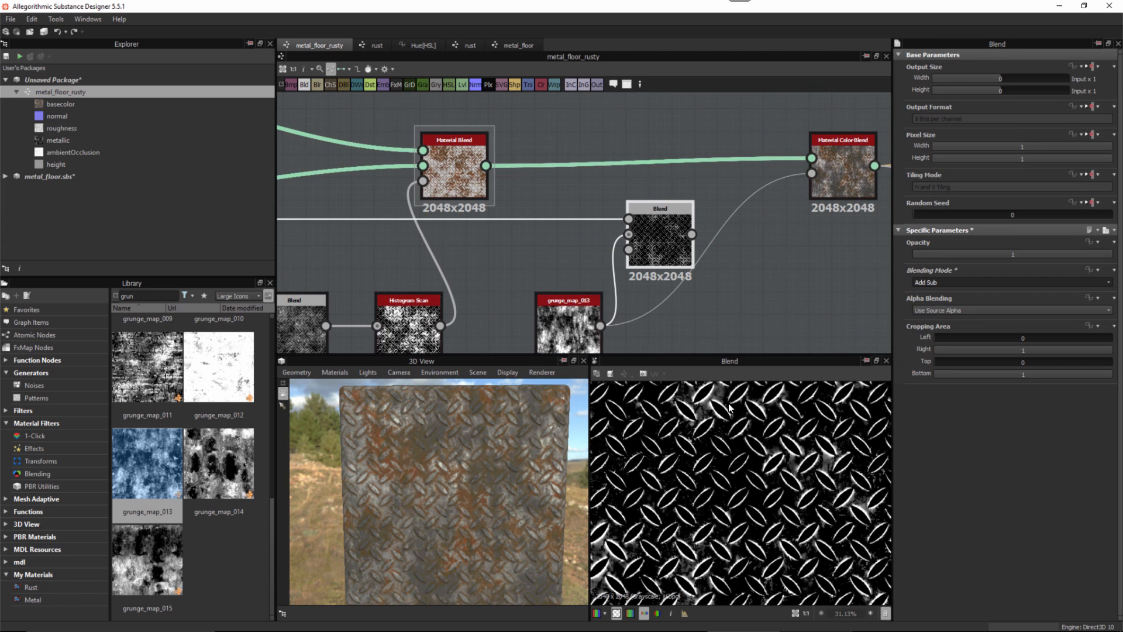
{"action": "scroll", "coordinate": [729, 409], "scroll_direction": "down", "scroll_amount": 1}
{"action": "left_click", "coordinate": [1056, 254]}
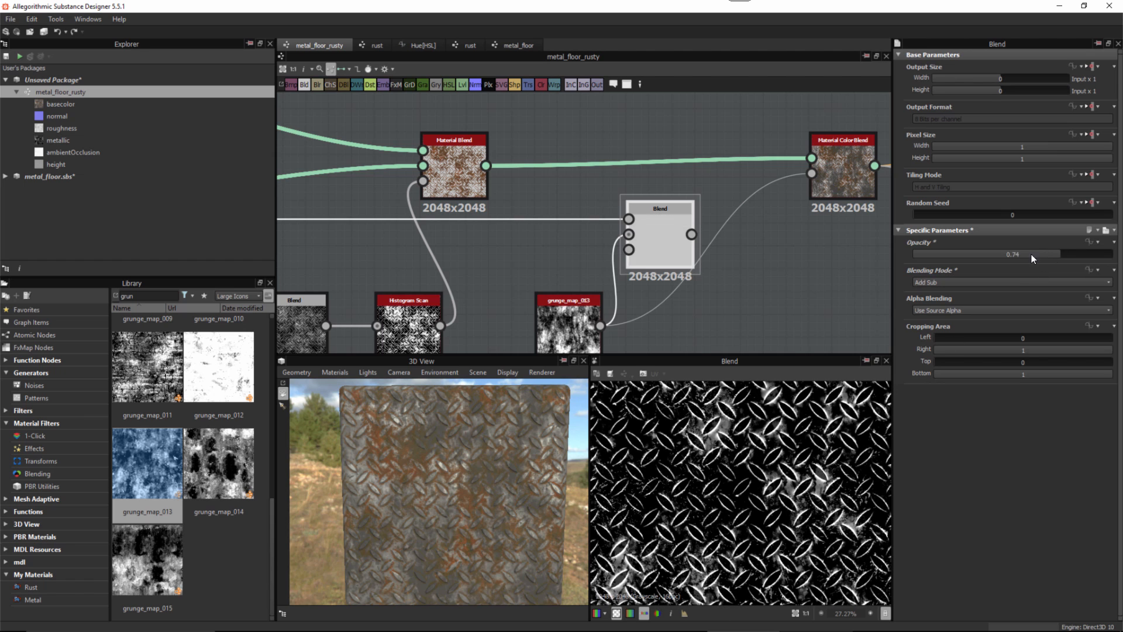
{"action": "left_click", "coordinate": [1005, 254]}
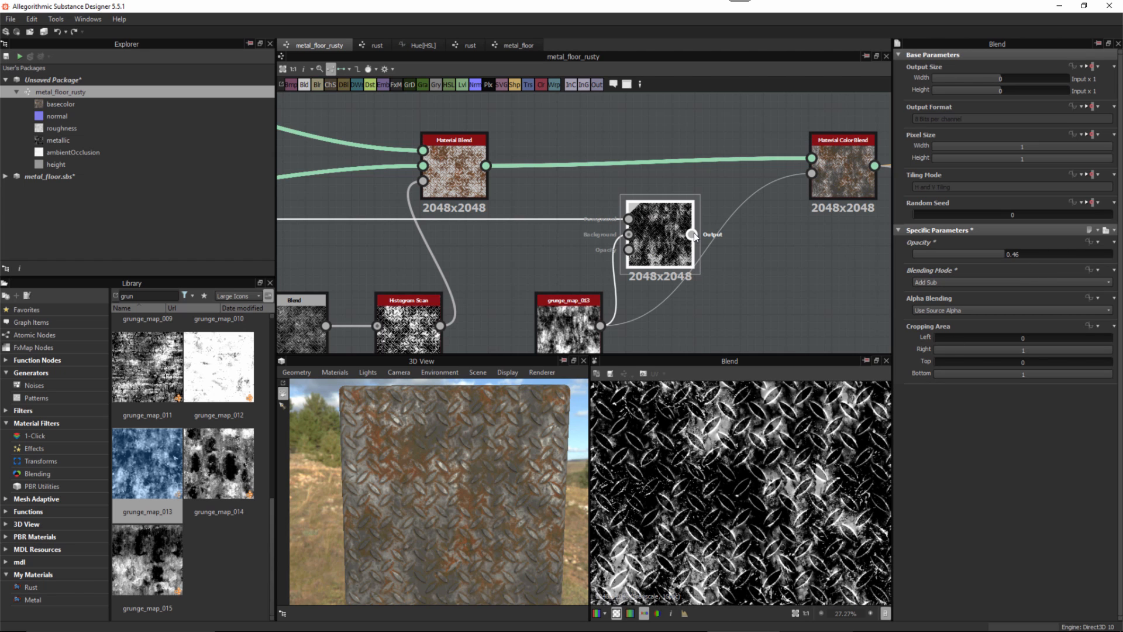
Step: Connect the Blend output to the Material Color Blend's grayscale mask input, set the Blend's opacity to 0.72, and check the 3D result
{"action": "left_click_drag", "start_coordinate": [692, 234], "coordinate": [817, 186]}
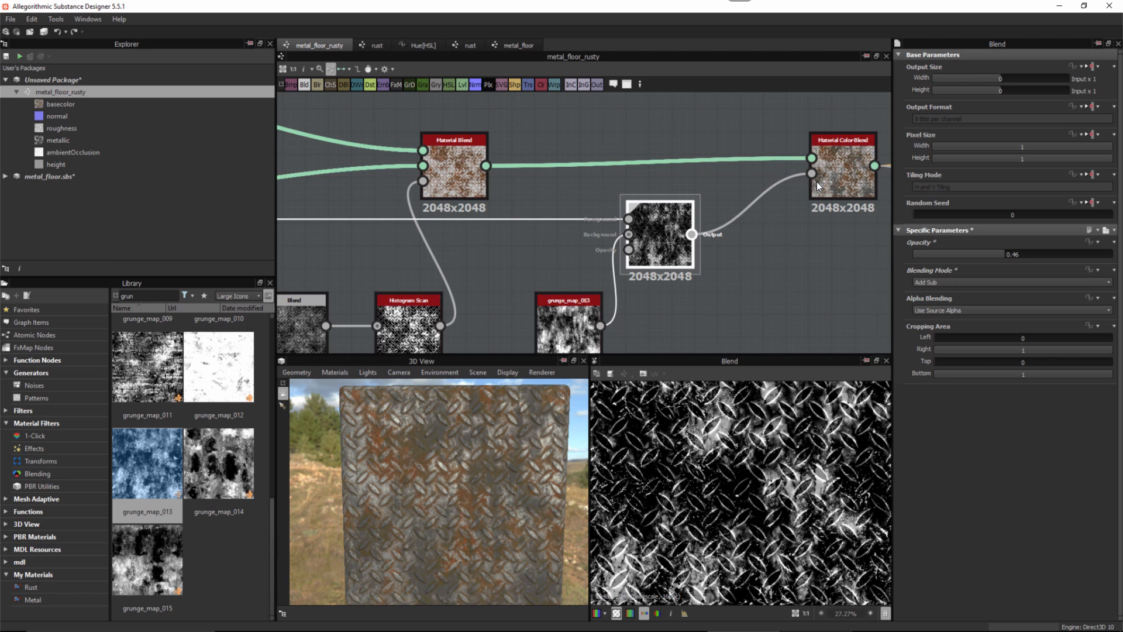
{"action": "left_click_drag", "start_coordinate": [448, 473], "coordinate": [451, 476]}
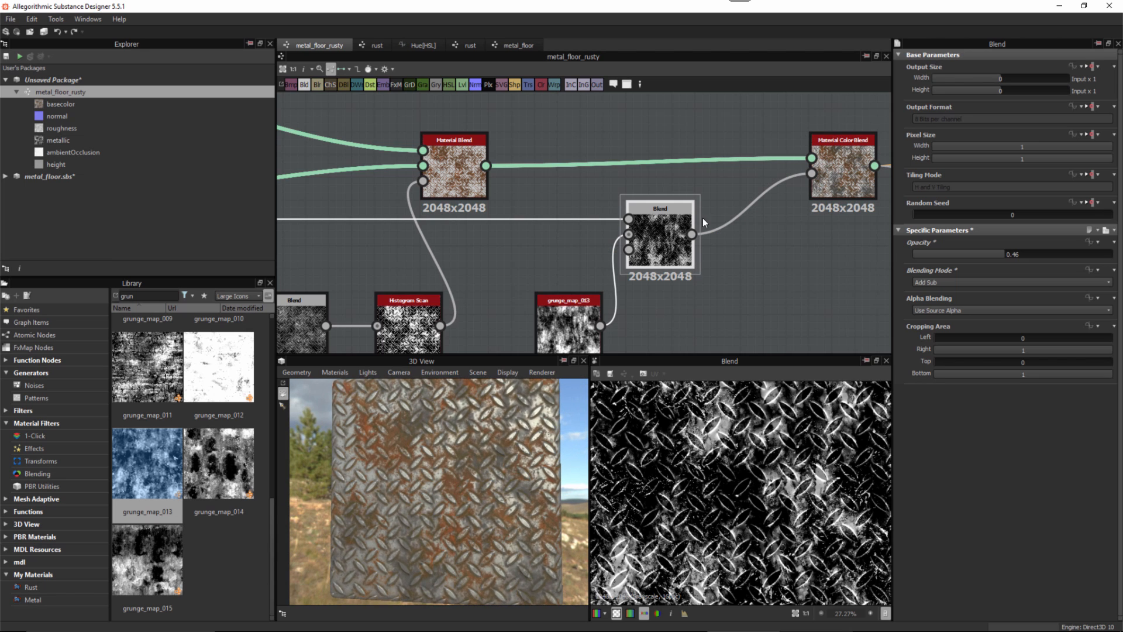
{"action": "left_click_drag", "start_coordinate": [992, 258], "coordinate": [1055, 255]}
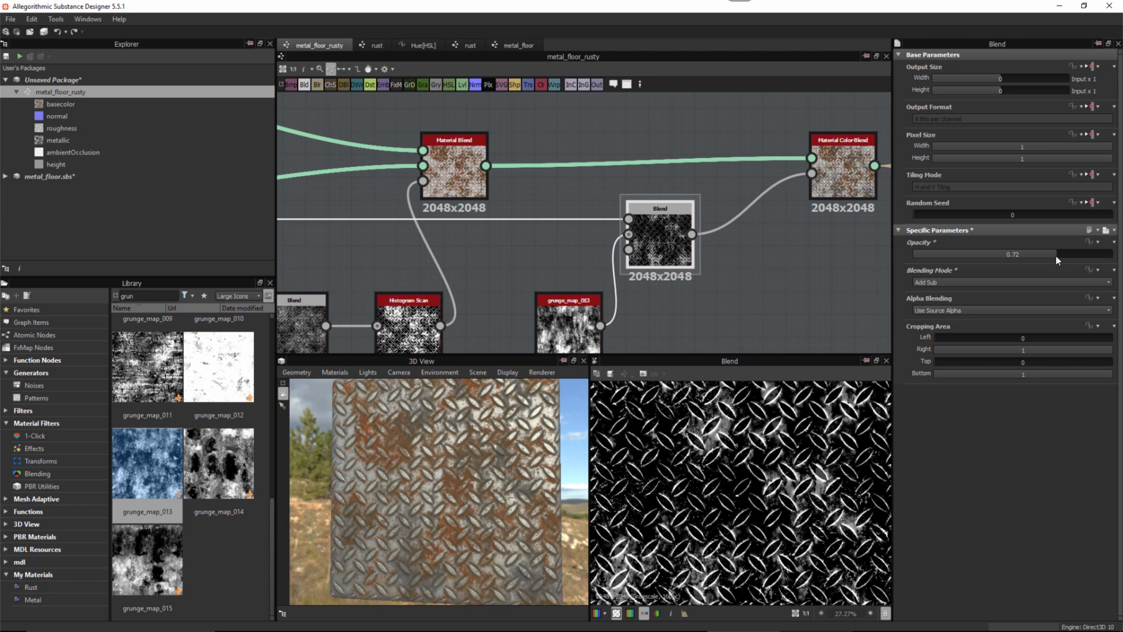
{"action": "left_click_drag", "start_coordinate": [490, 451], "coordinate": [484, 480]}
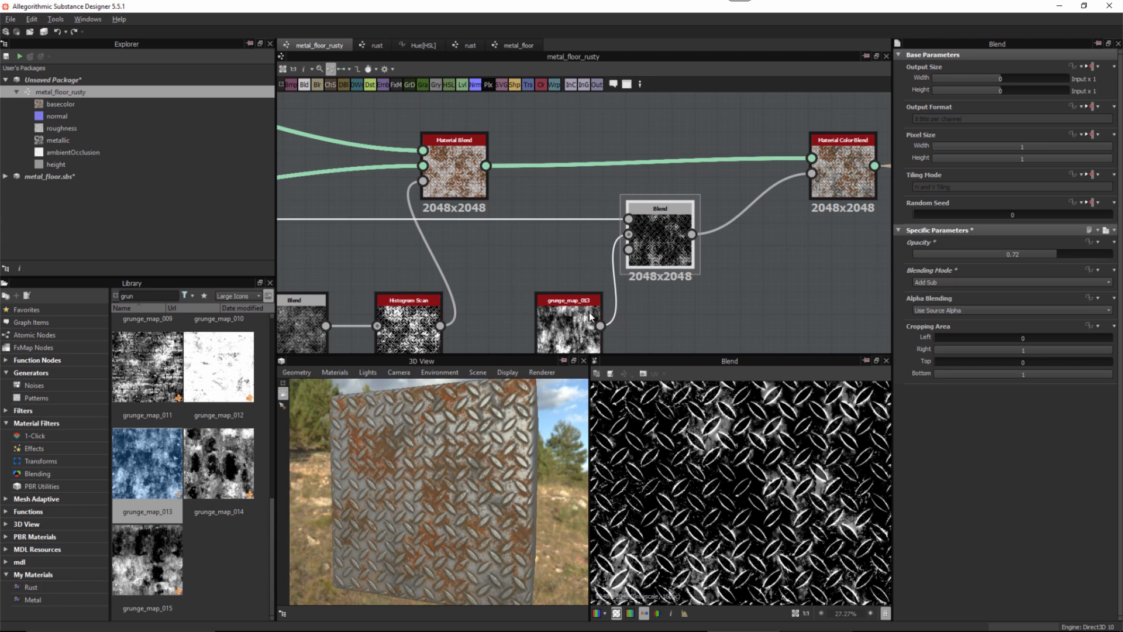
Step: Tidy the graph by moving the rust and metal_floor nodes farther from Material Blend and lowering both groups of mask nodes
{"action": "scroll", "coordinate": [688, 231], "scroll_direction": "down", "scroll_amount": 3}
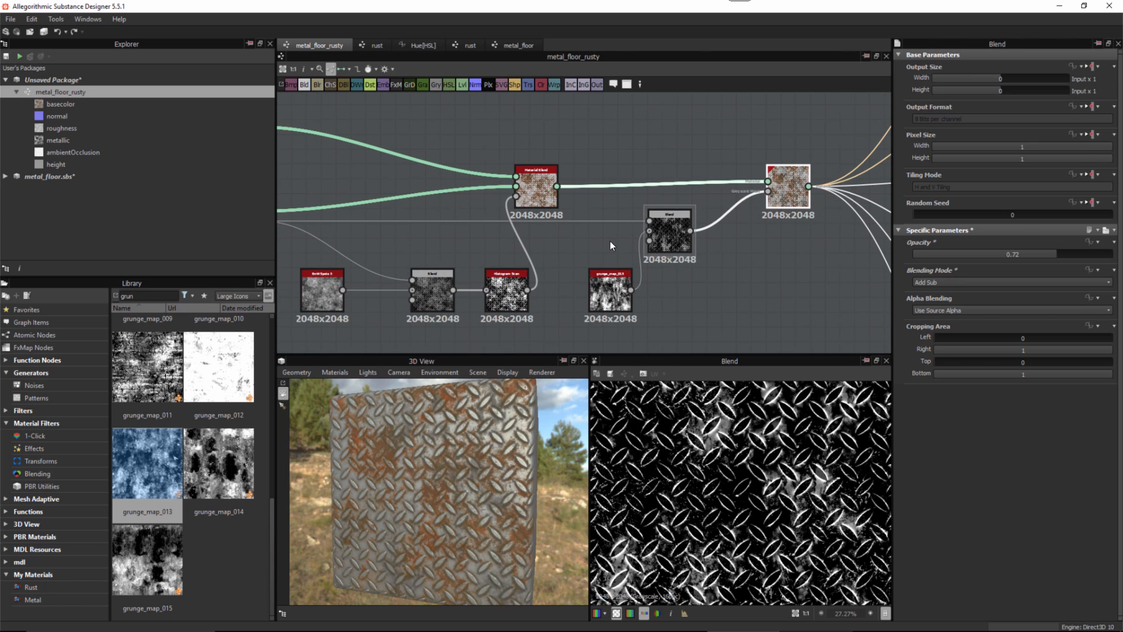
{"action": "scroll", "coordinate": [678, 277], "scroll_direction": "down", "scroll_amount": 6}
{"action": "middle_click_drag", "start_coordinate": [664, 251], "coordinate": [640, 261]}
{"action": "scroll", "coordinate": [549, 236], "scroll_direction": "up", "scroll_amount": 1}
{"action": "scroll", "coordinate": [618, 255], "scroll_direction": "down", "scroll_amount": 1}
{"action": "scroll", "coordinate": [639, 261], "scroll_direction": "up", "scroll_amount": 1}
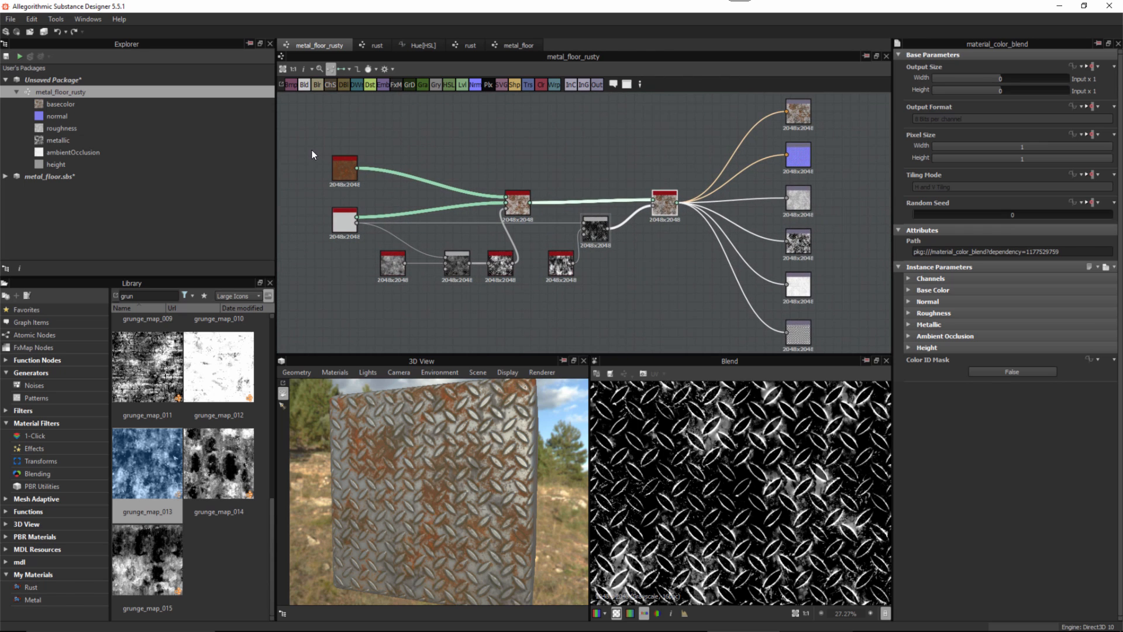
{"action": "left_click_drag", "start_coordinate": [311, 150], "coordinate": [326, 229]}
{"action": "left_click_drag", "start_coordinate": [361, 320], "coordinate": [519, 267]}
{"action": "left_click_drag", "start_coordinate": [503, 265], "coordinate": [600, 244]}
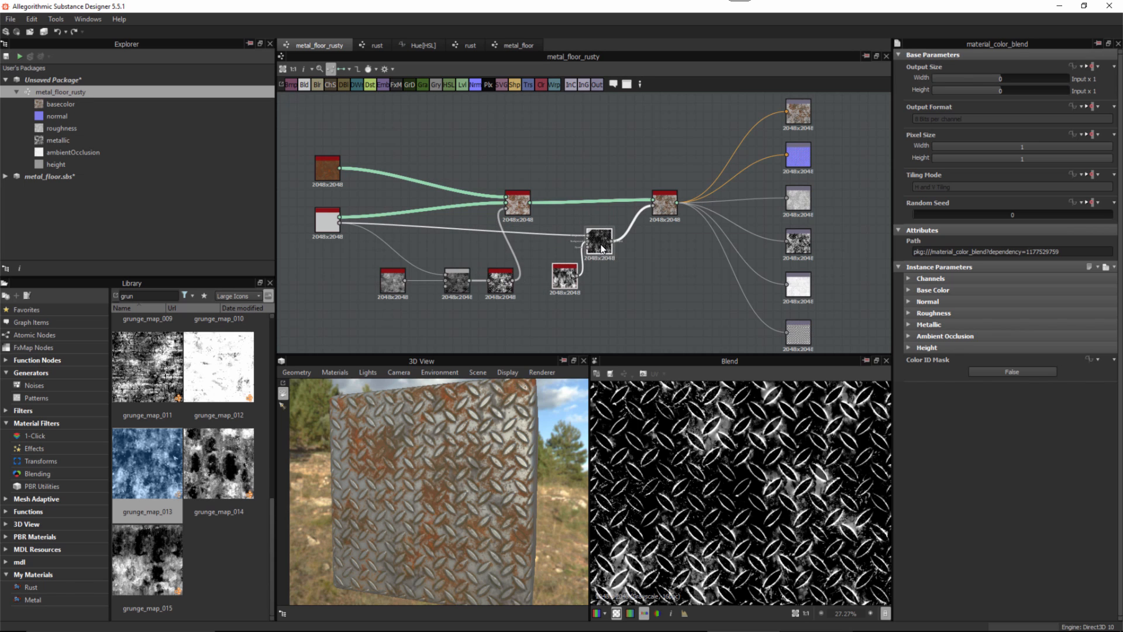
Step: Nudge the Material Color Blend node slightly down and clear the selection after selecting the output nodes
{"action": "left_click", "coordinate": [673, 256]}
{"action": "left_click_drag", "start_coordinate": [667, 205], "coordinate": [666, 210]}
{"action": "scroll", "coordinate": [749, 263], "scroll_direction": "down", "scroll_amount": 1}
{"action": "middle_click_drag", "start_coordinate": [749, 263], "coordinate": [750, 257]}
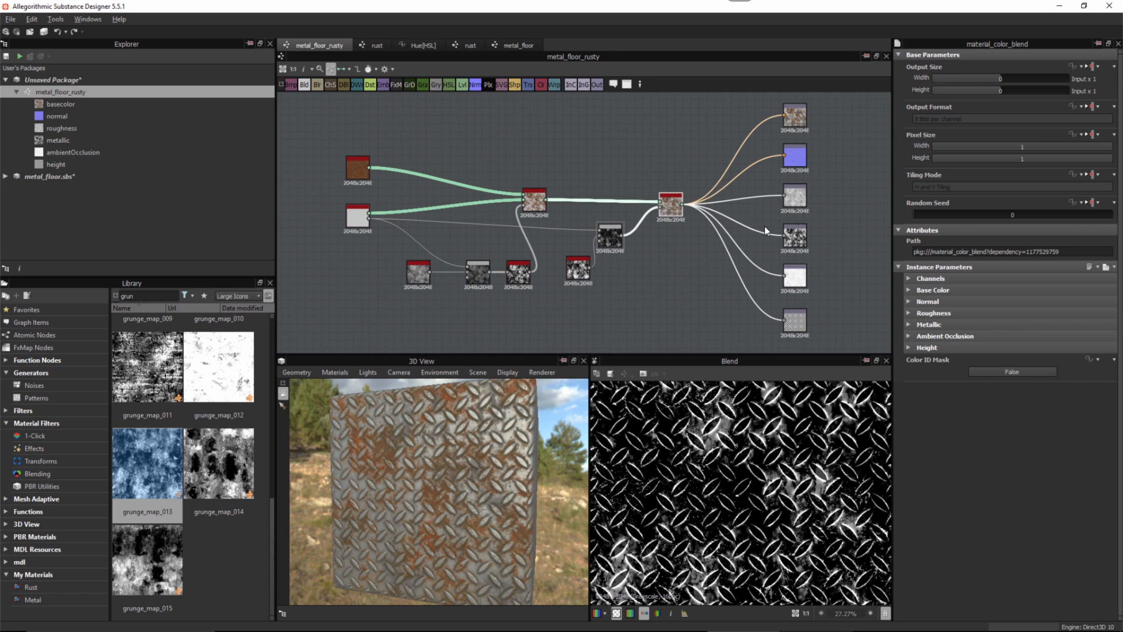
{"action": "left_click_drag", "start_coordinate": [845, 120], "coordinate": [793, 310]}
{"action": "left_click", "coordinate": [662, 307]}
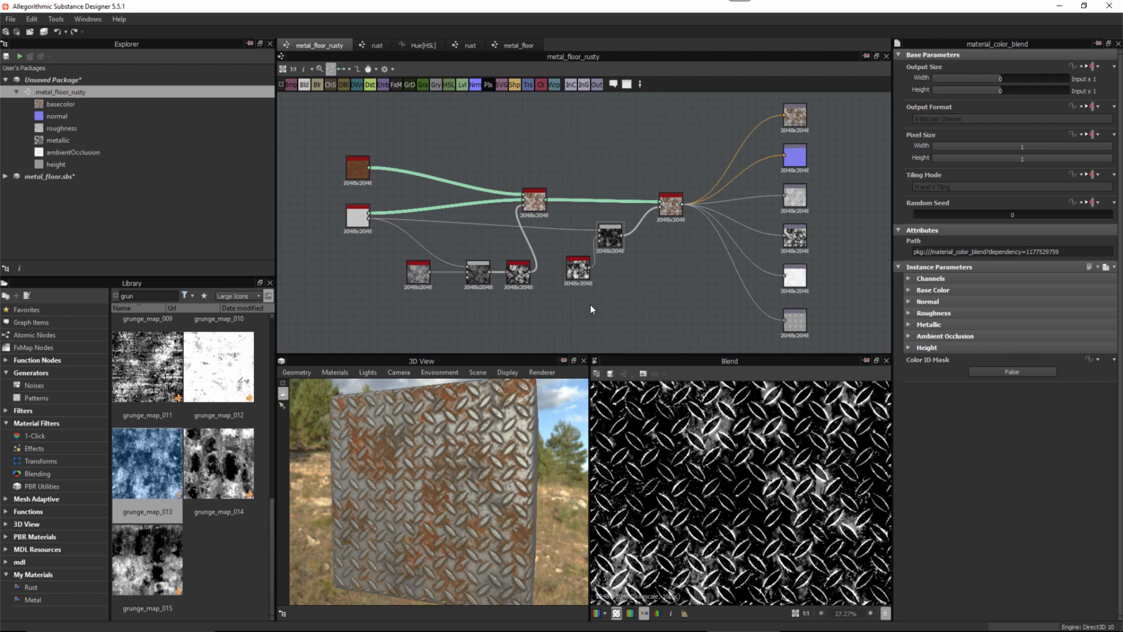
Step: Expose the Position parameter of the rust mask's Histogram Scan as a new graph input named rust_amount
{"action": "scroll", "coordinate": [539, 270], "scroll_direction": "up", "scroll_amount": 5}
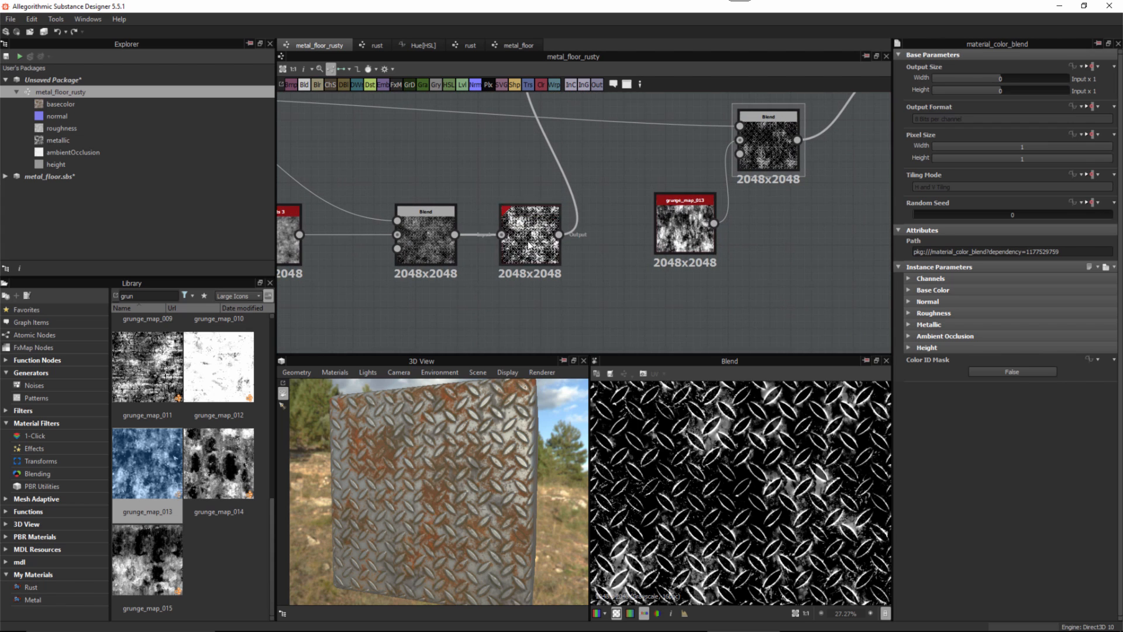
{"action": "left_click", "coordinate": [531, 243]}
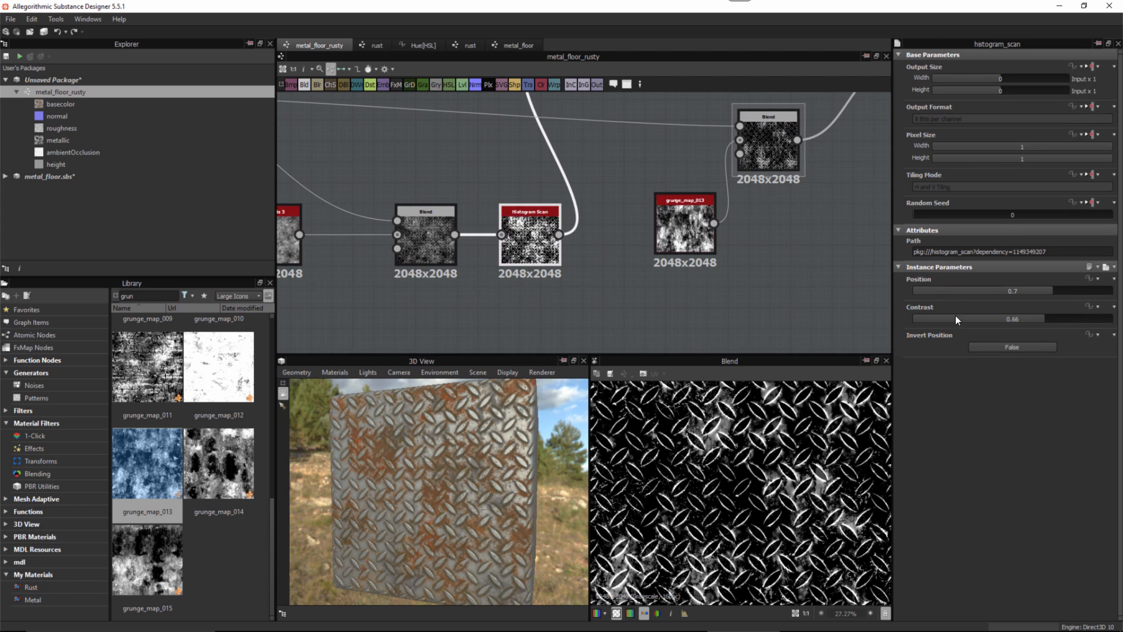
{"action": "left_click", "coordinate": [1091, 279]}
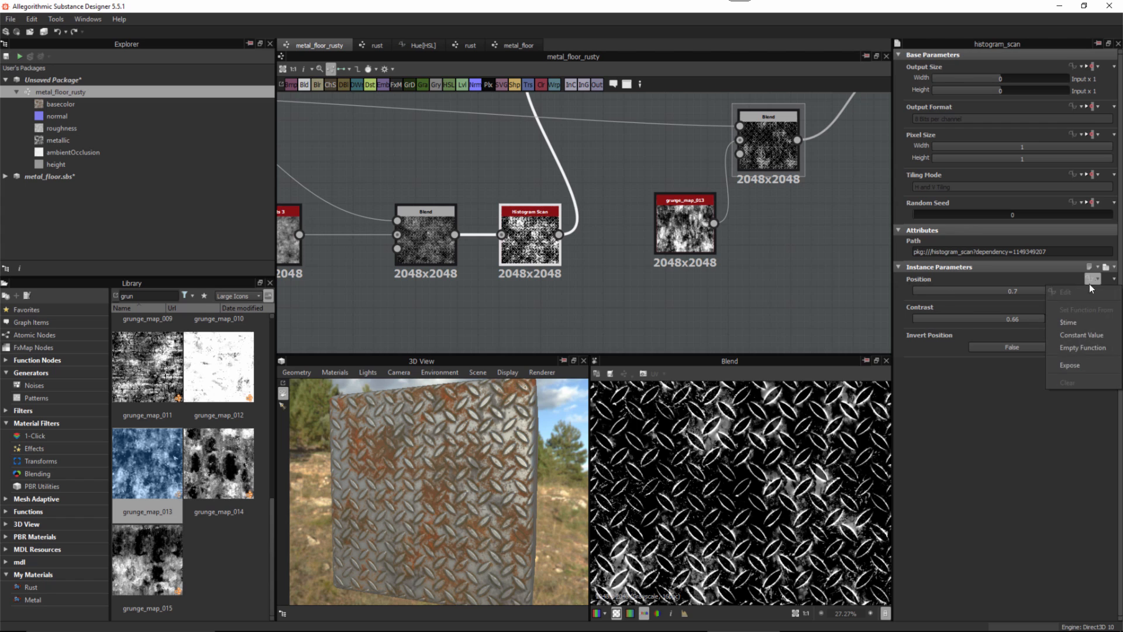
{"action": "left_click", "coordinate": [1079, 367]}
{"action": "left_click", "coordinate": [593, 314]}
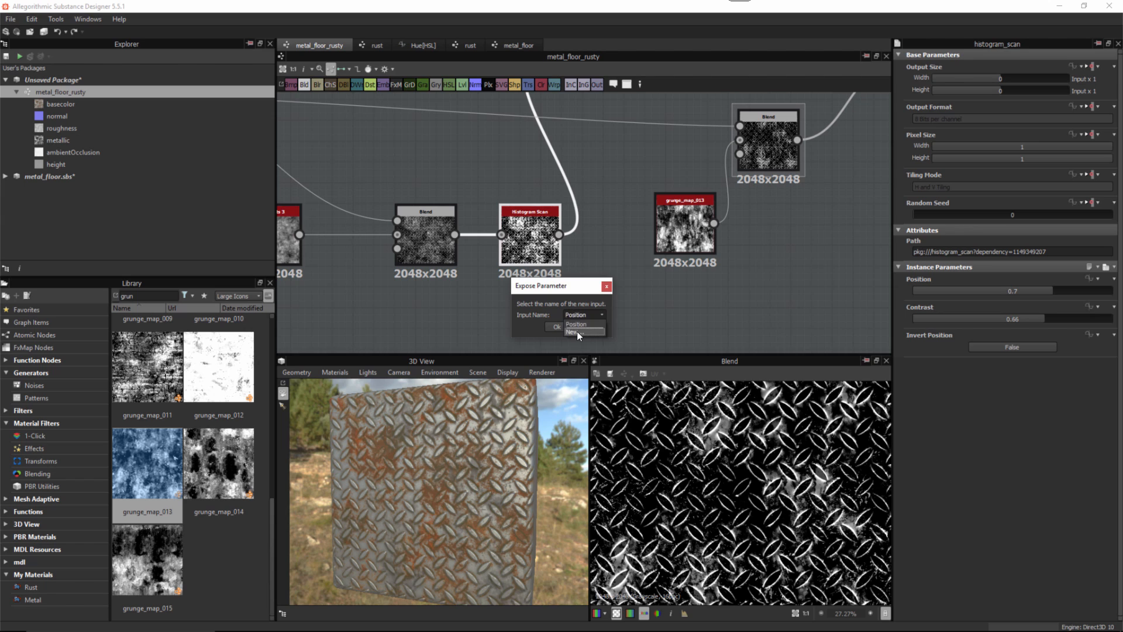
{"action": "left_click", "coordinate": [577, 331]}
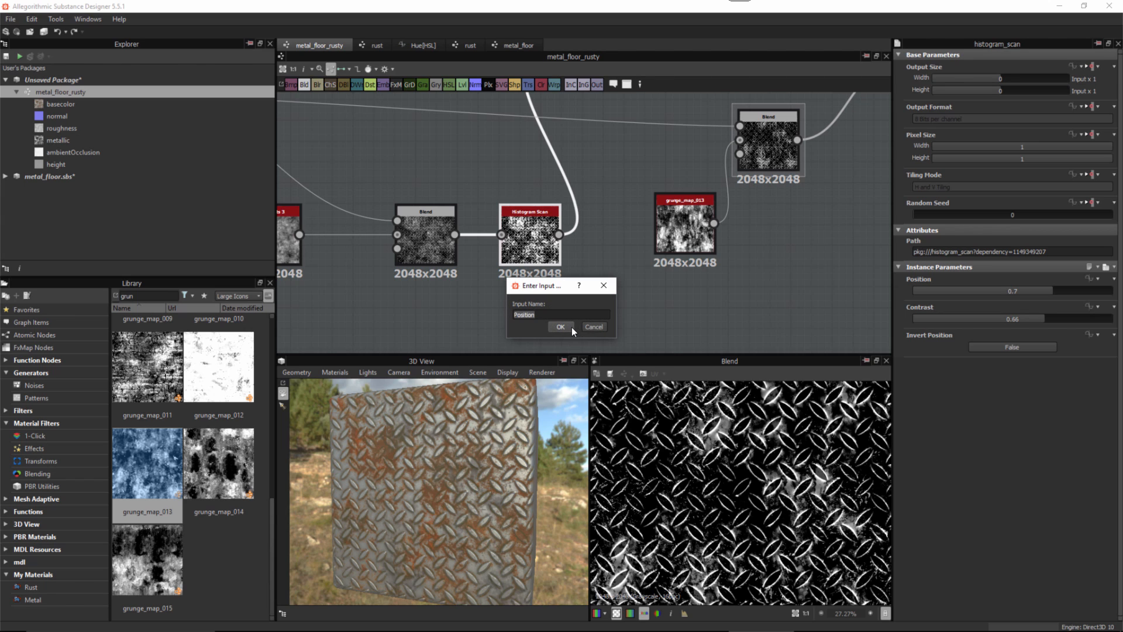
{"action": "type", "text": "rust_amoun"}
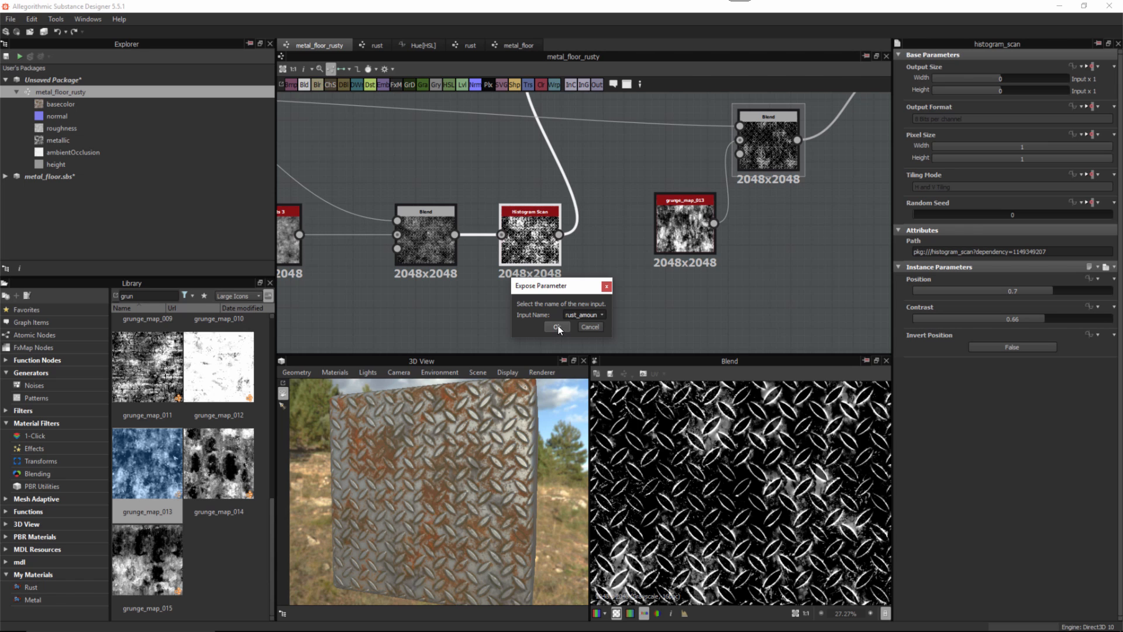
{"action": "left_click", "coordinate": [558, 326]}
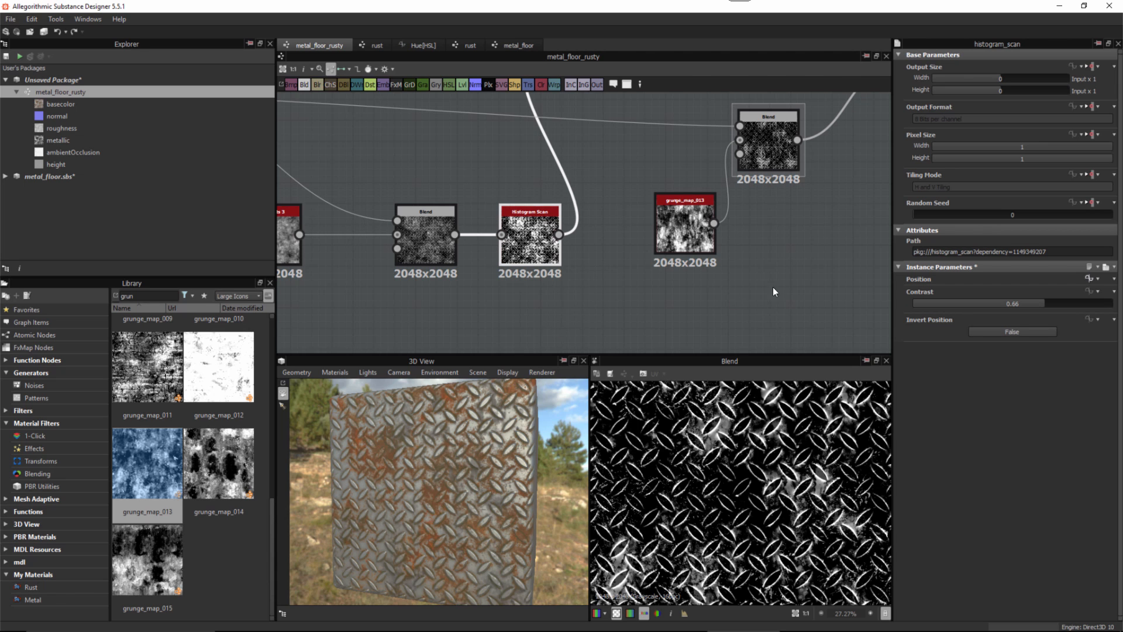
Step: Move the Material Color Blend node farther from the dirt mask's Blend node to make room between them
{"action": "scroll", "coordinate": [774, 287], "scroll_direction": "down", "scroll_amount": 2}
{"action": "middle_click_drag", "start_coordinate": [866, 246], "coordinate": [709, 258]}
{"action": "left_click_drag", "start_coordinate": [723, 154], "coordinate": [765, 153]}
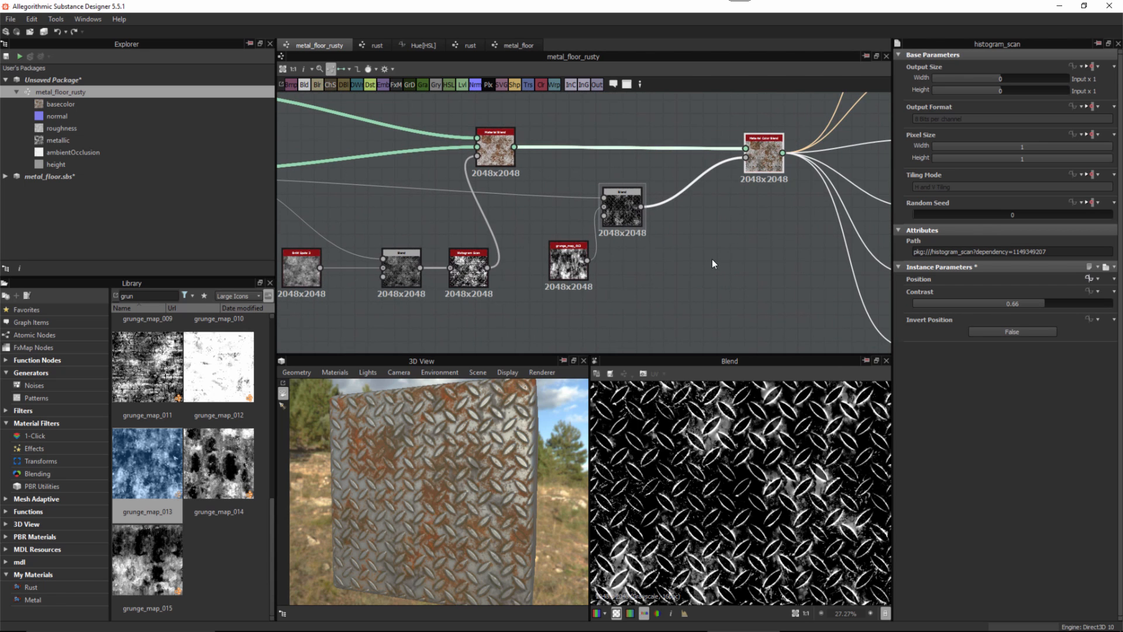
{"action": "middle_click_drag", "start_coordinate": [703, 262], "coordinate": [627, 239]}
{"action": "scroll", "coordinate": [673, 268], "scroll_direction": "up", "scroll_amount": 1}
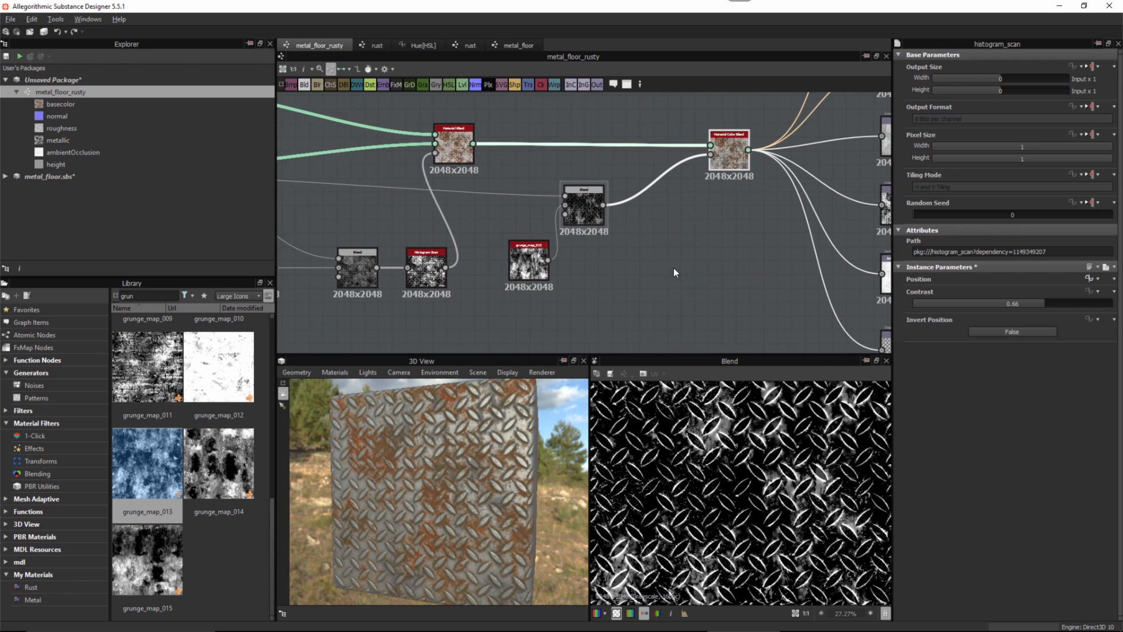
Step: Insert a Histogram Scan between the dirt mask's Blend and Material Color Blend, align it beside the Blend, and set its Position to 0.73
{"action": "scroll", "coordinate": [673, 268], "scroll_direction": "up", "scroll_amount": 2}
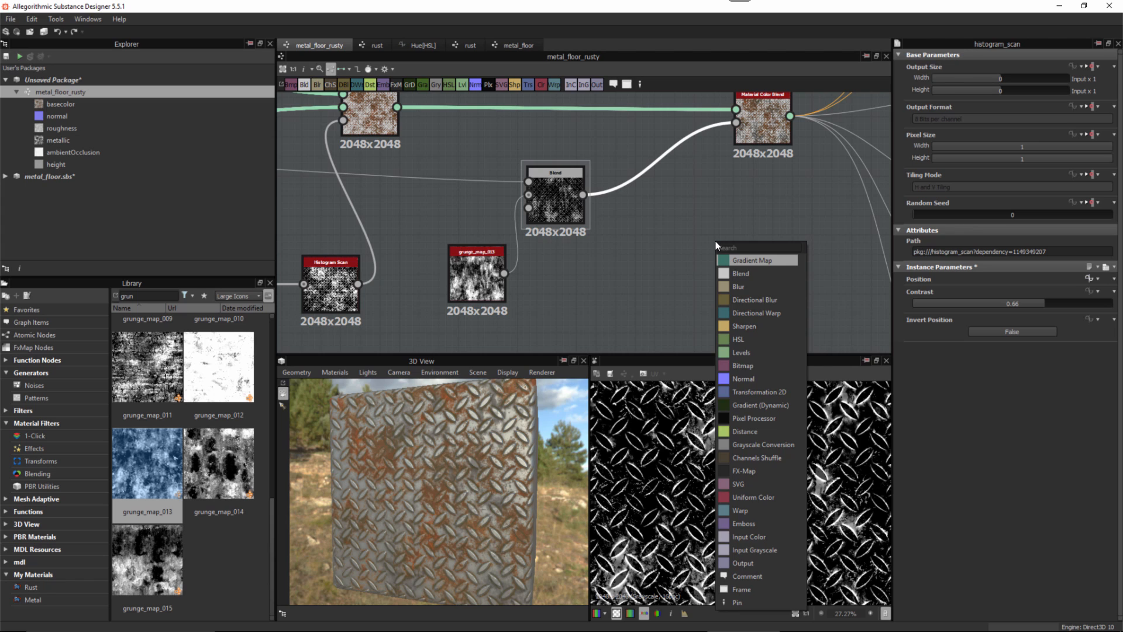
{"action": "type", "text": "hist"}
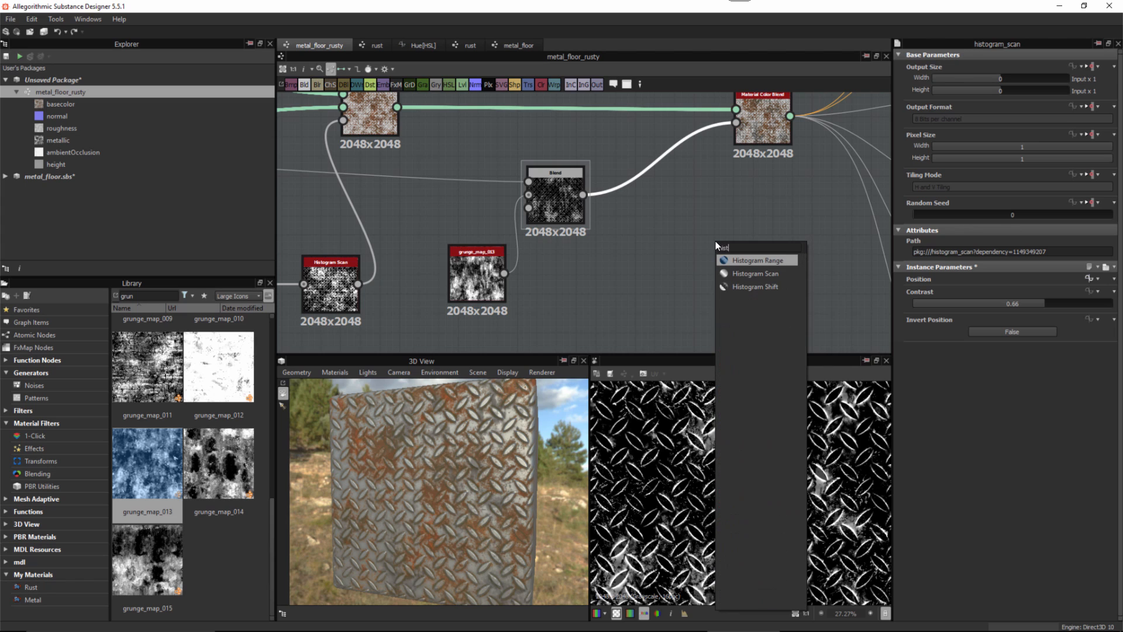
{"action": "left_click", "coordinate": [753, 274]}
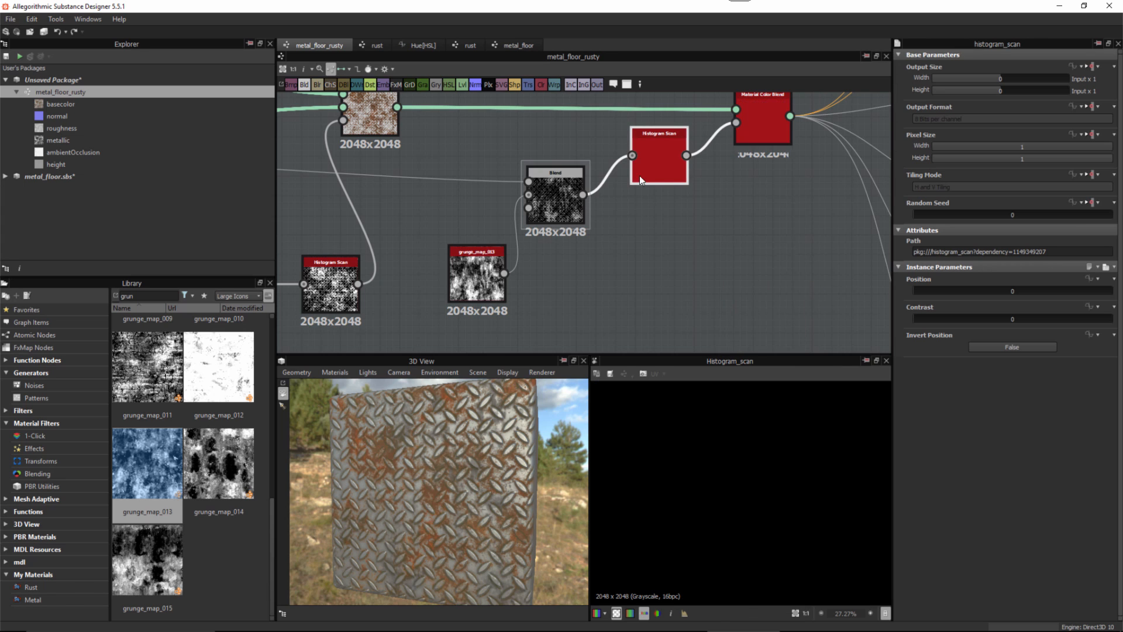
{"action": "left_click_drag", "start_coordinate": [651, 181], "coordinate": [636, 179]}
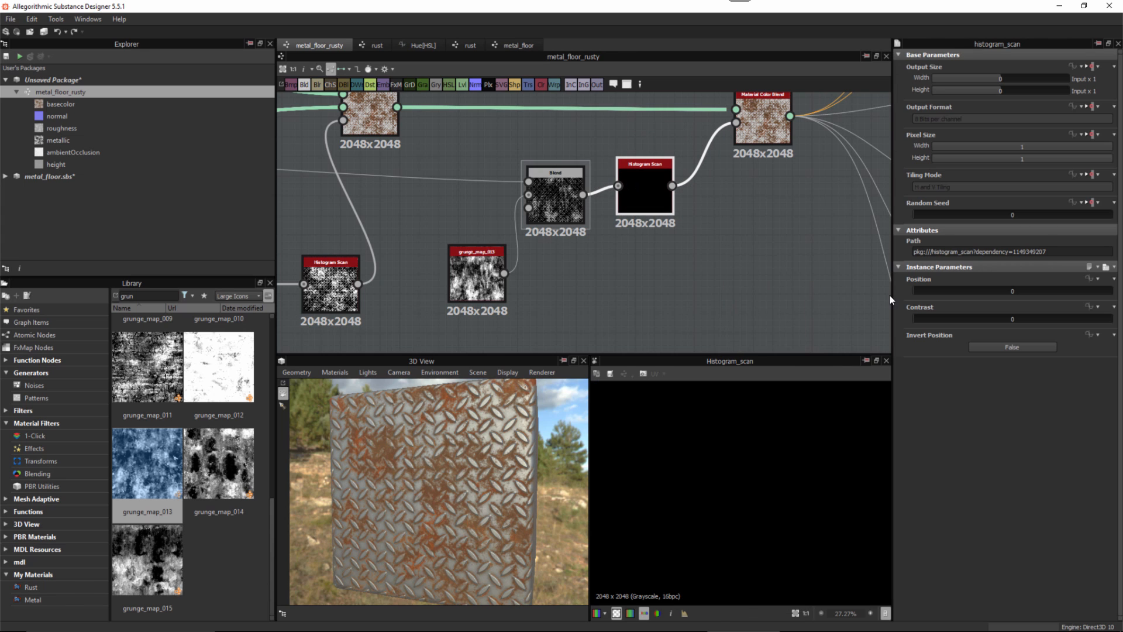
{"action": "left_click_drag", "start_coordinate": [928, 292], "coordinate": [1058, 293]}
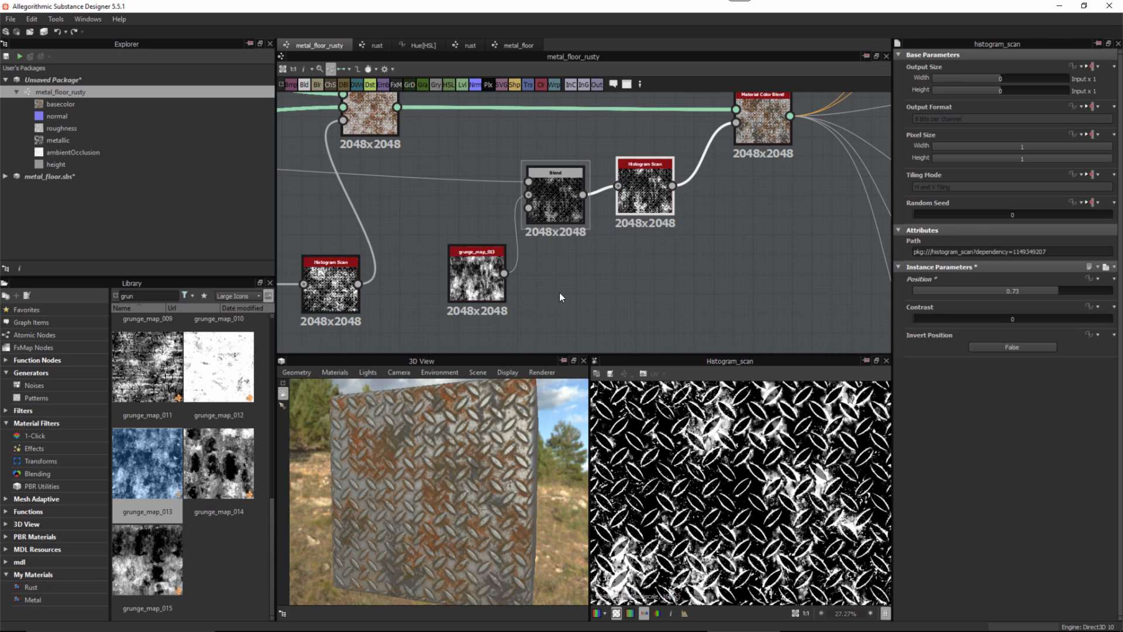
Step: Expose the Position parameter of the dirt mask's Histogram Scan as a new graph input named dirt_amount
{"action": "middle_click_drag", "start_coordinate": [560, 297], "coordinate": [619, 284]}
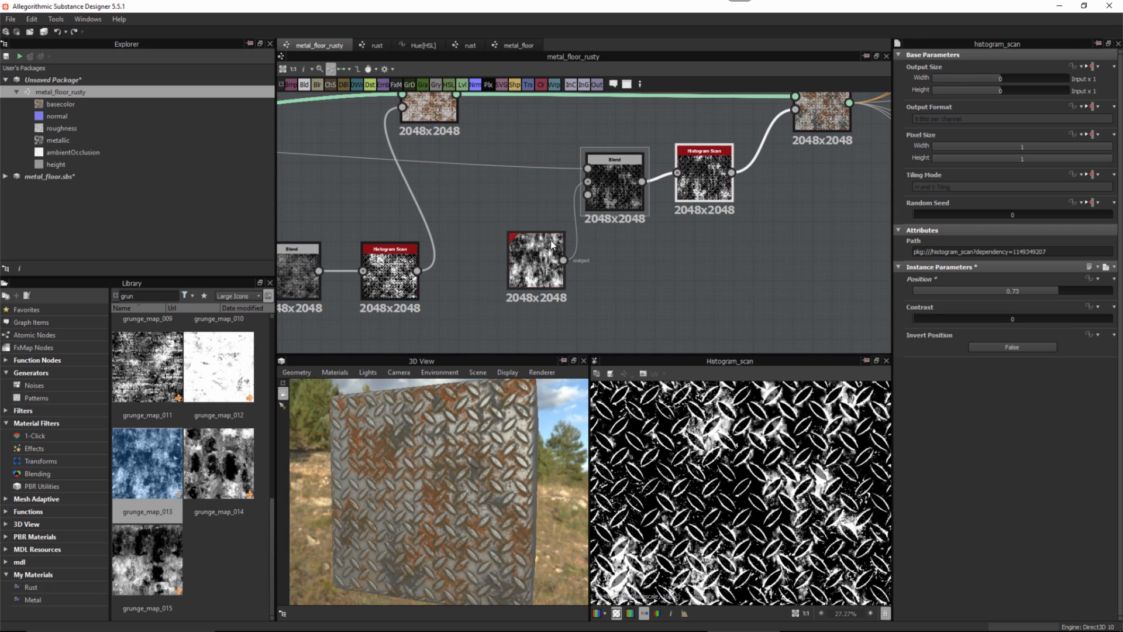
{"action": "left_click", "coordinate": [1093, 279]}
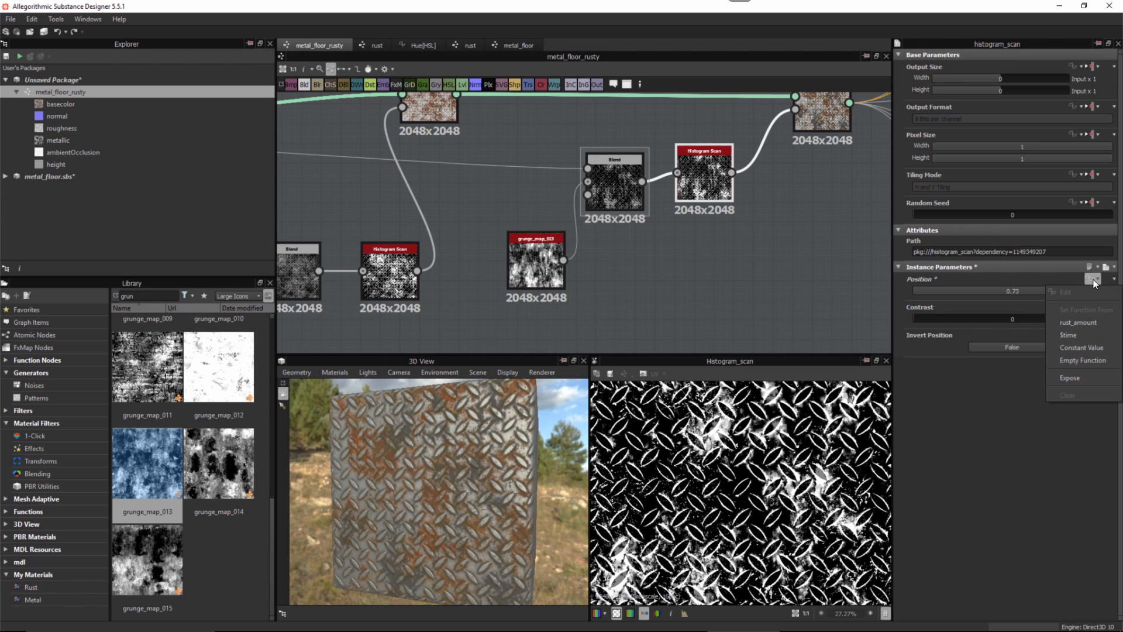
{"action": "left_click", "coordinate": [1067, 377]}
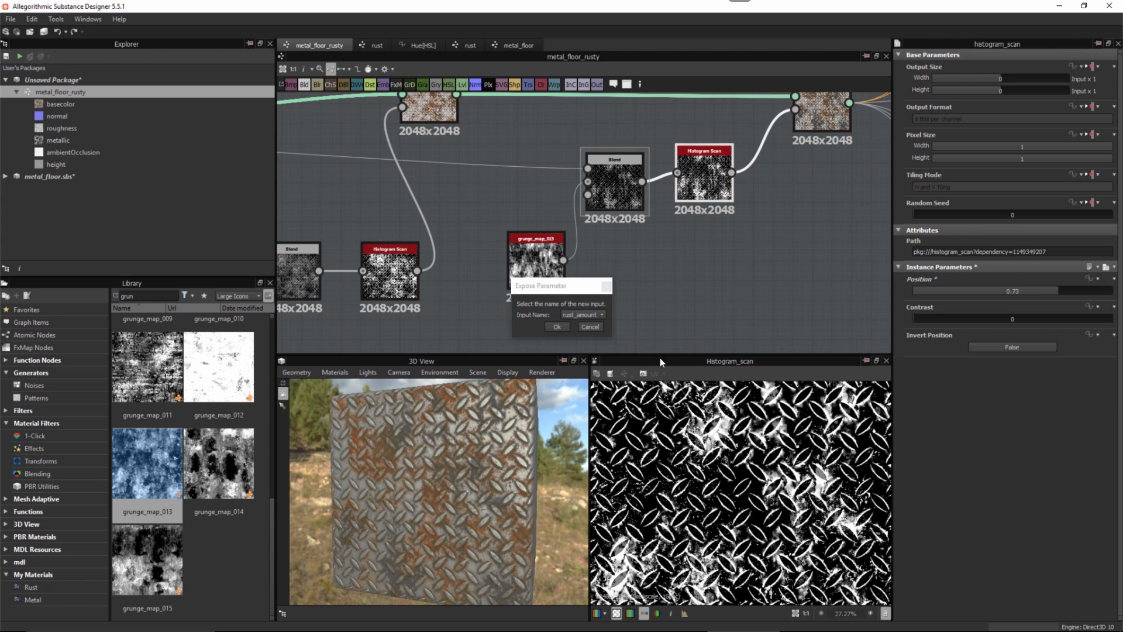
{"action": "left_click", "coordinate": [591, 315]}
{"action": "left_click", "coordinate": [573, 340]}
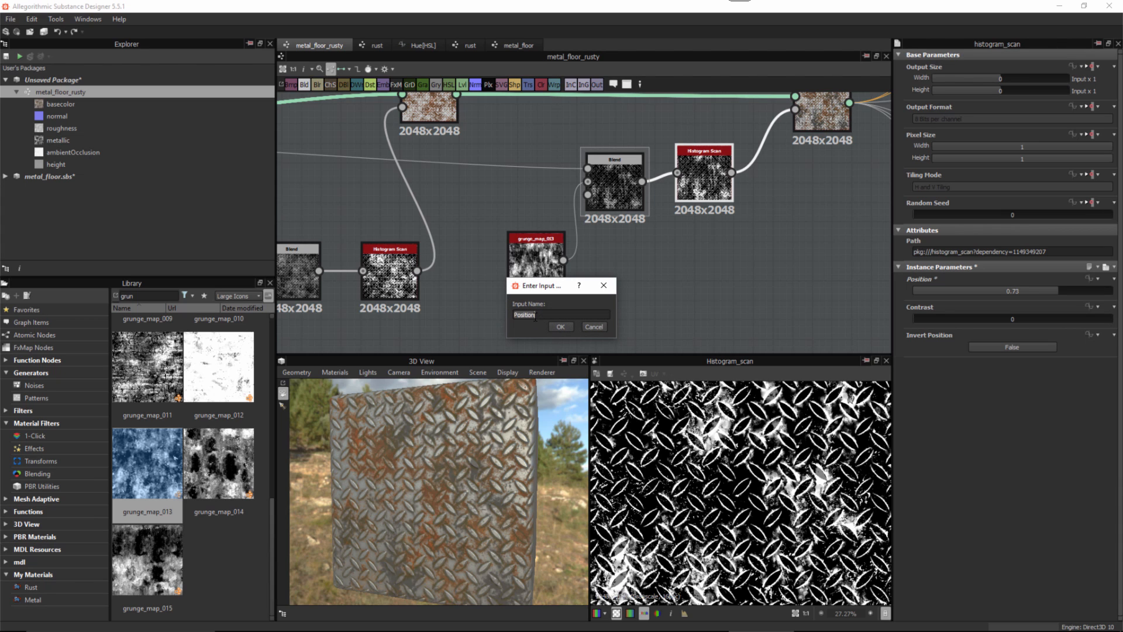
{"action": "type", "text": "dirt_amount"}
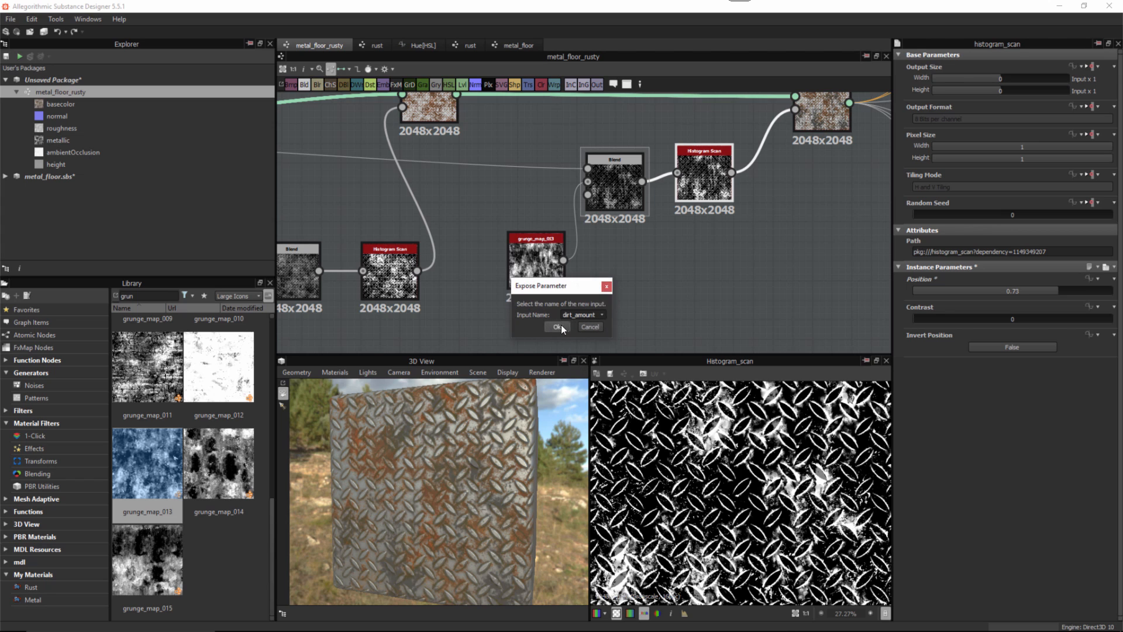
{"action": "left_click", "coordinate": [560, 326]}
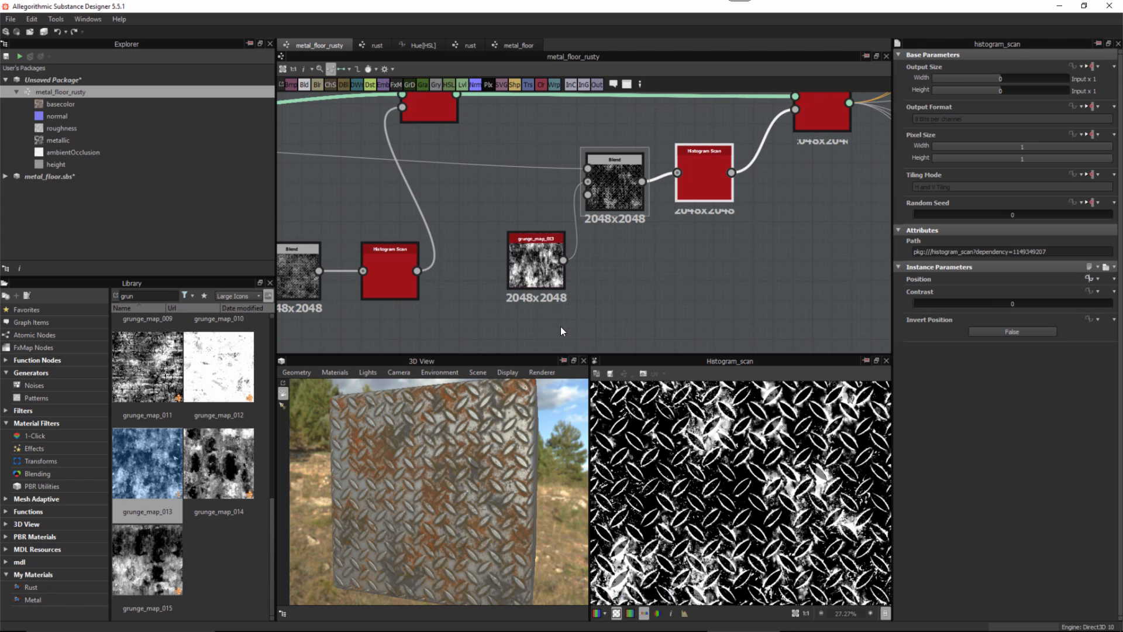
Step: In the graph's input parameters, give rust_amount the label Rust Amount
{"action": "left_click", "coordinate": [659, 276]}
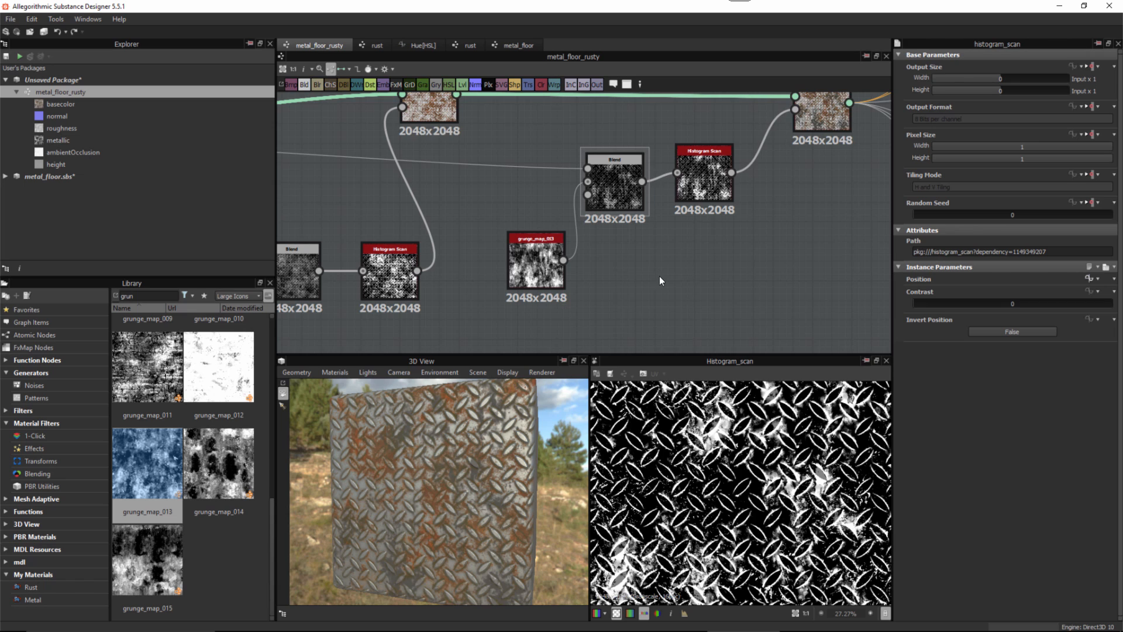
{"action": "left_click", "coordinate": [900, 231]}
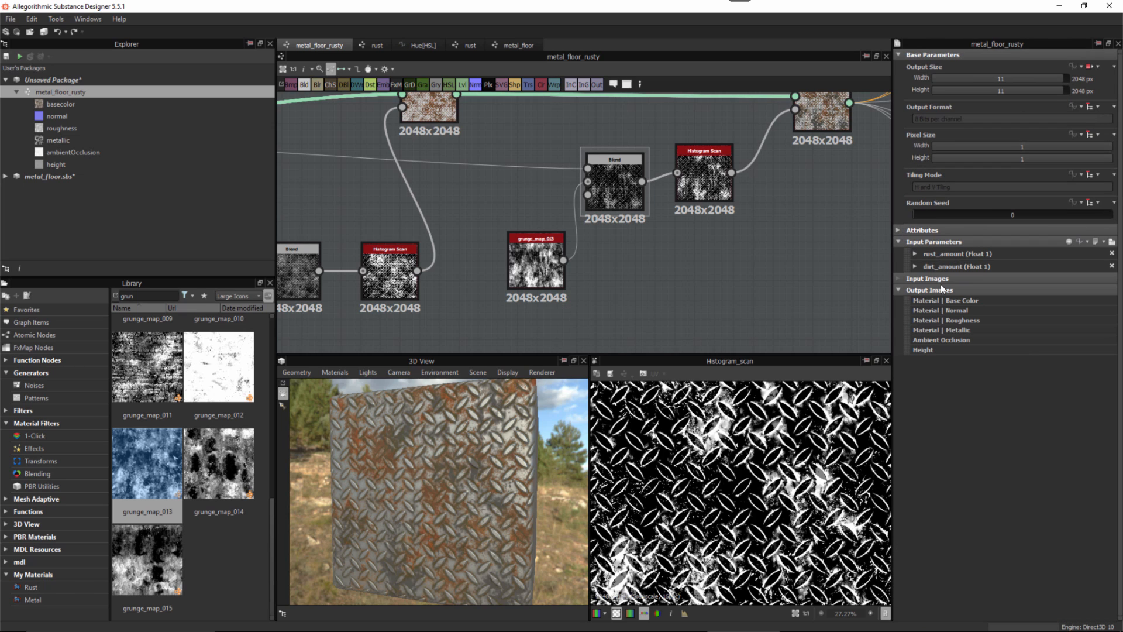
{"action": "left_click", "coordinate": [915, 255]}
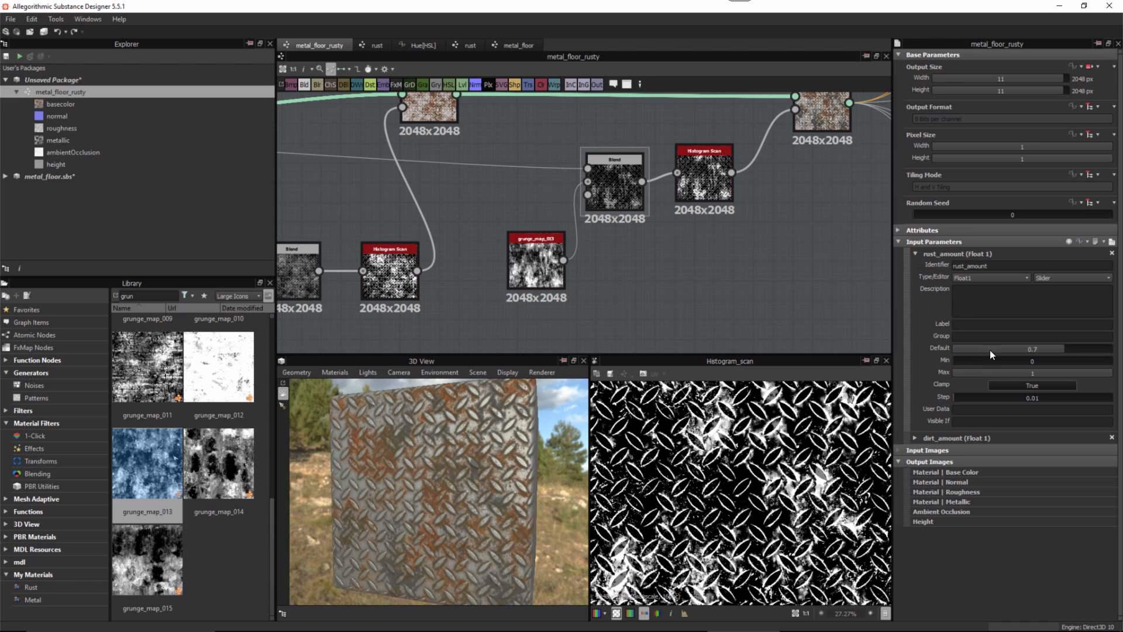
{"action": "left_click", "coordinate": [970, 325]}
{"action": "type", "text": "Rust Amount"}
{"action": "left_click", "coordinate": [916, 254]}
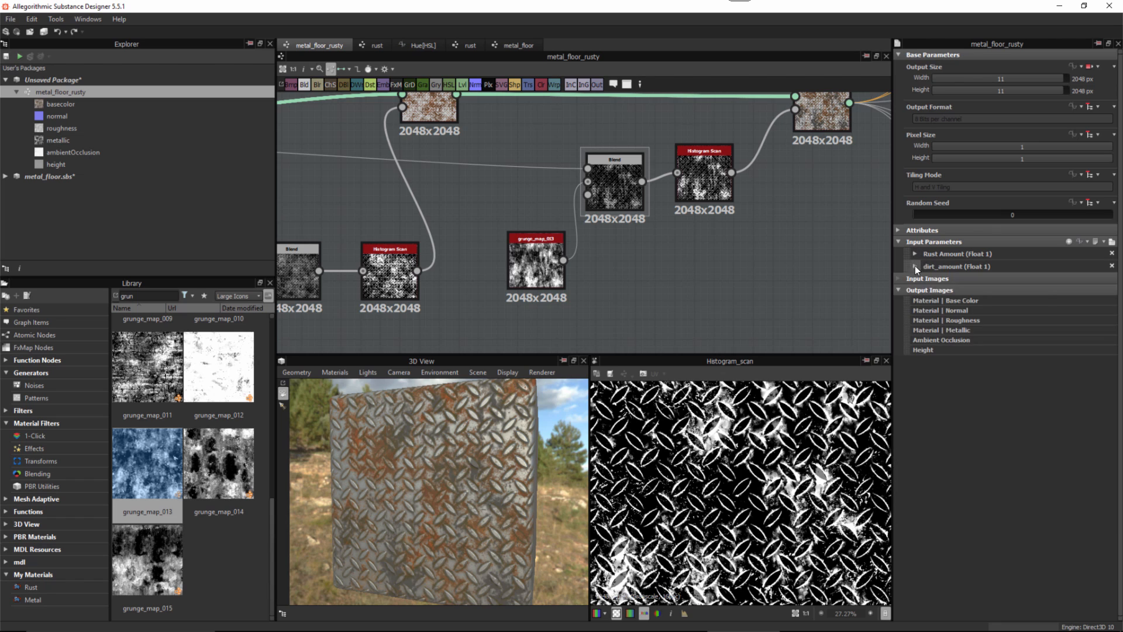
Step: Give the dirt_amount input parameter the label Dirt Amount
{"action": "left_click", "coordinate": [915, 266]}
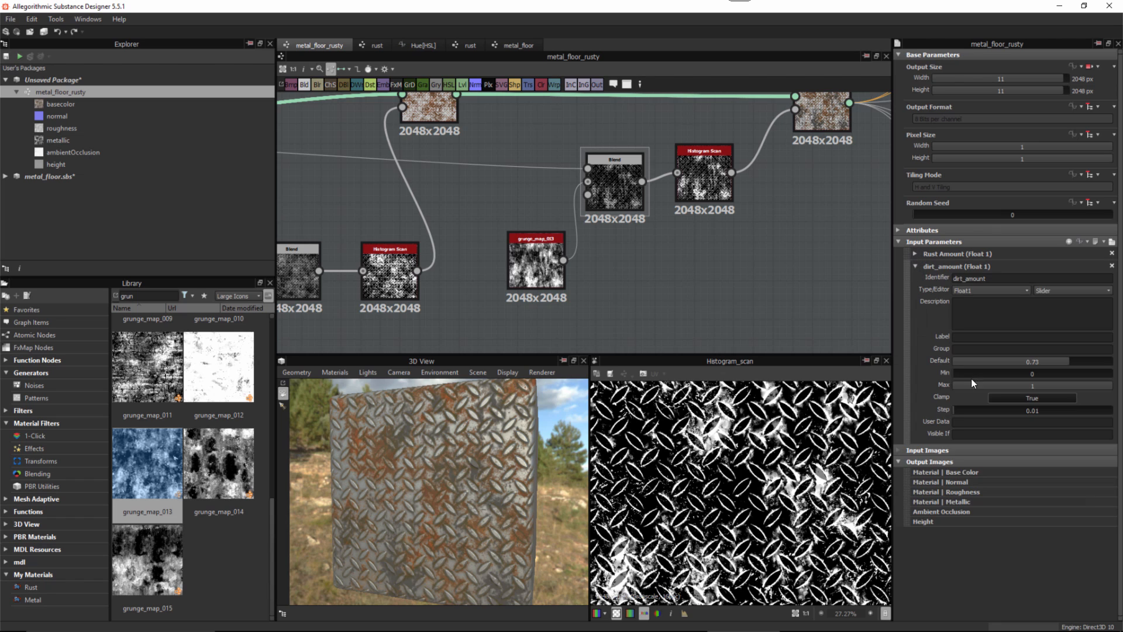
{"action": "left_click", "coordinate": [968, 338]}
{"action": "type", "text": "Dirt Amount"}
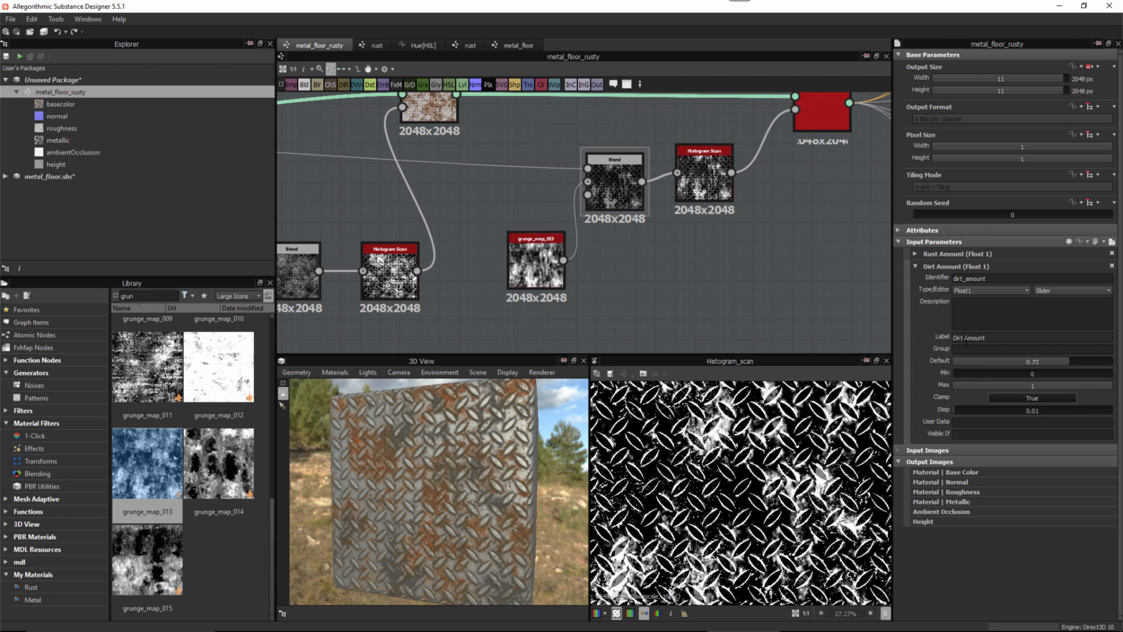
{"action": "left_click", "coordinate": [915, 266]}
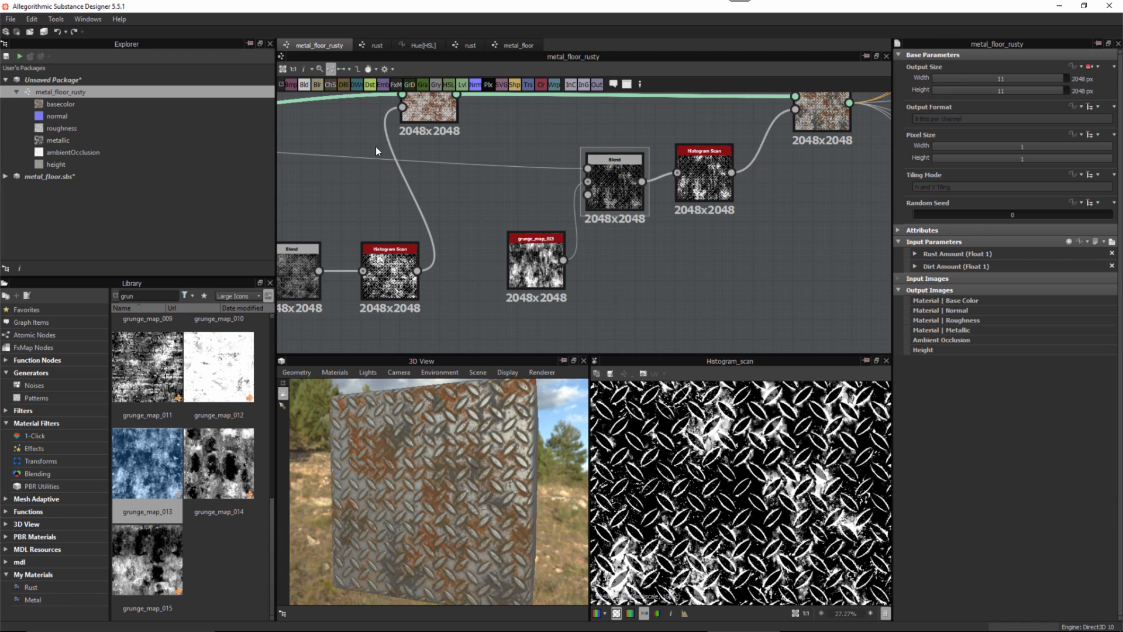
Step: Save the unsaved package as metal_floor_rusty.sbs in the part four folder inside ch03
{"action": "scroll", "coordinate": [666, 233], "scroll_direction": "down", "scroll_amount": 6}
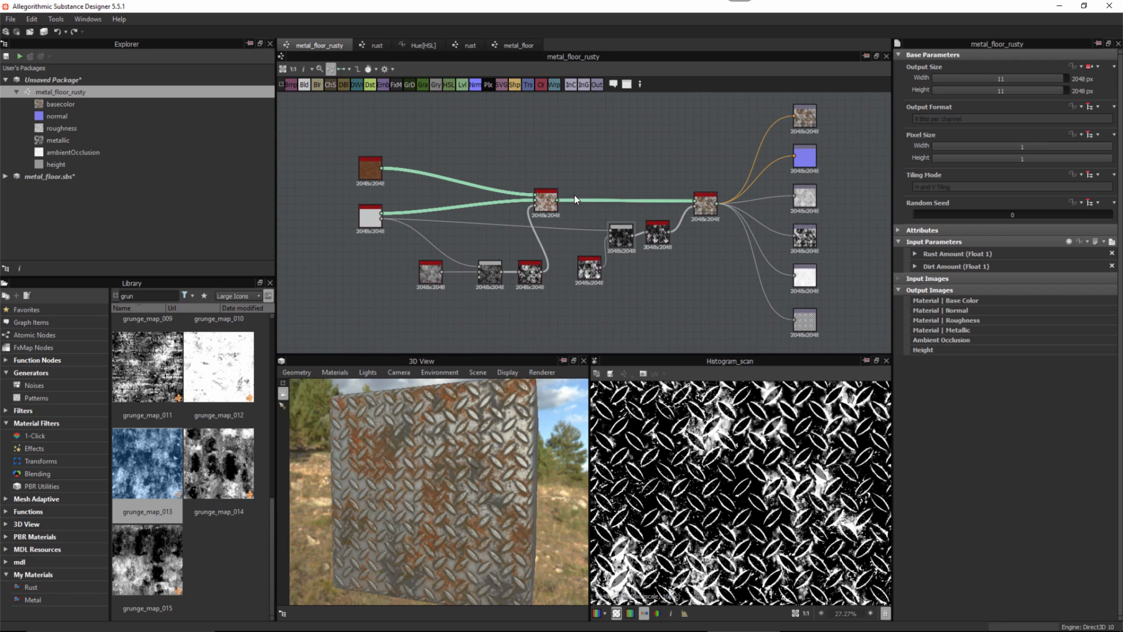
{"action": "left_click", "coordinate": [72, 81]}
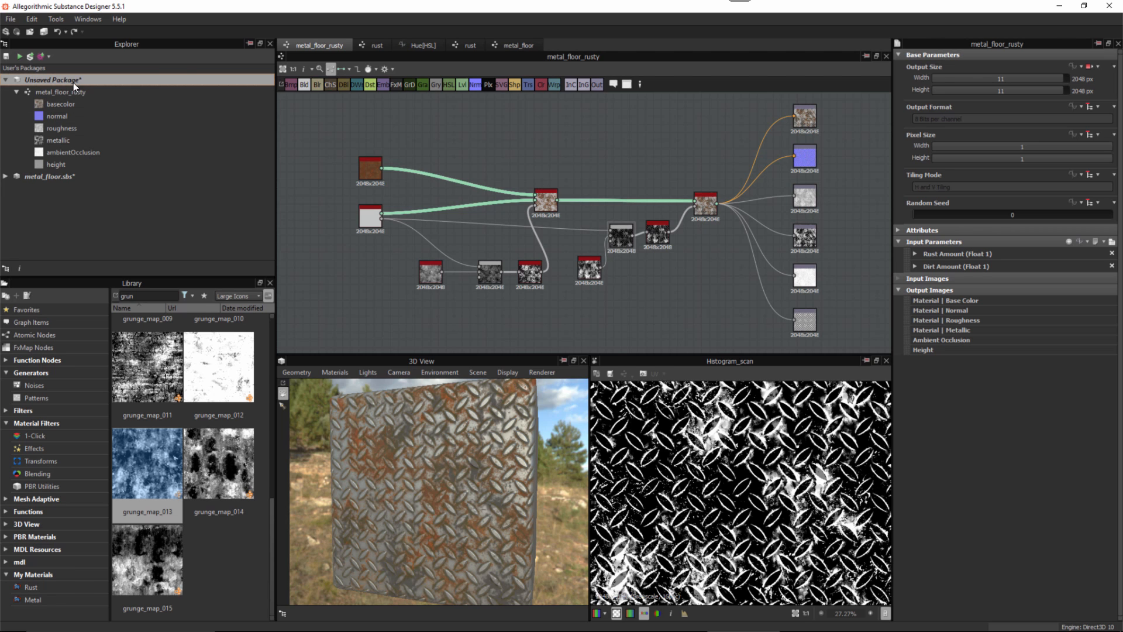
{"action": "key", "text": "ctrl+s"}
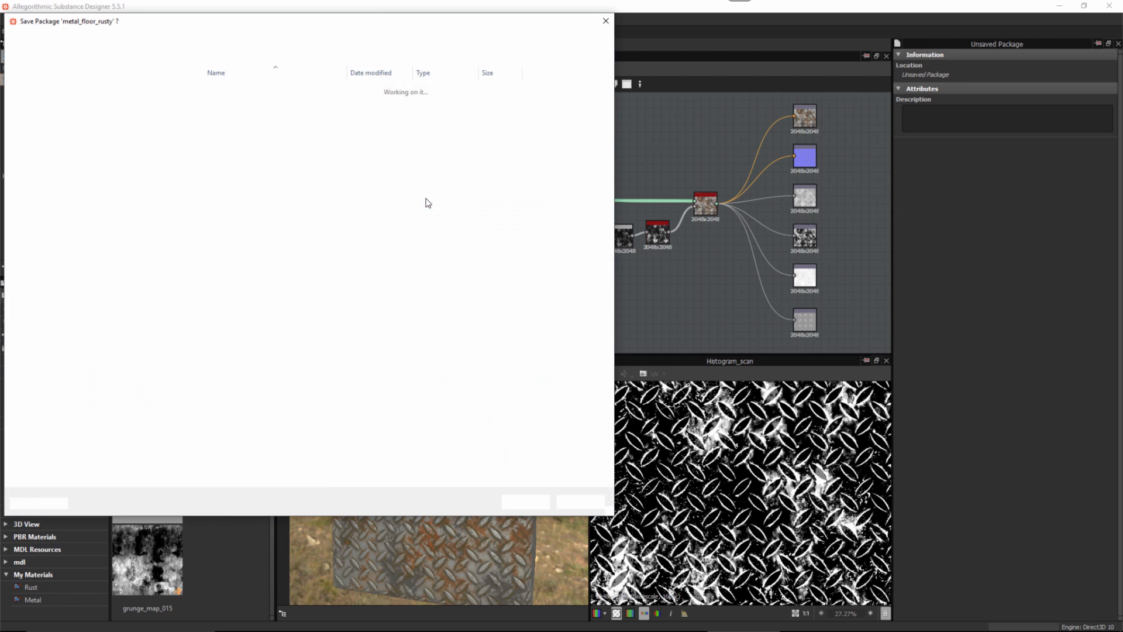
{"action": "left_click_drag", "start_coordinate": [401, 40], "coordinate": [552, 86]}
{"action": "left_click", "coordinate": [534, 110]}
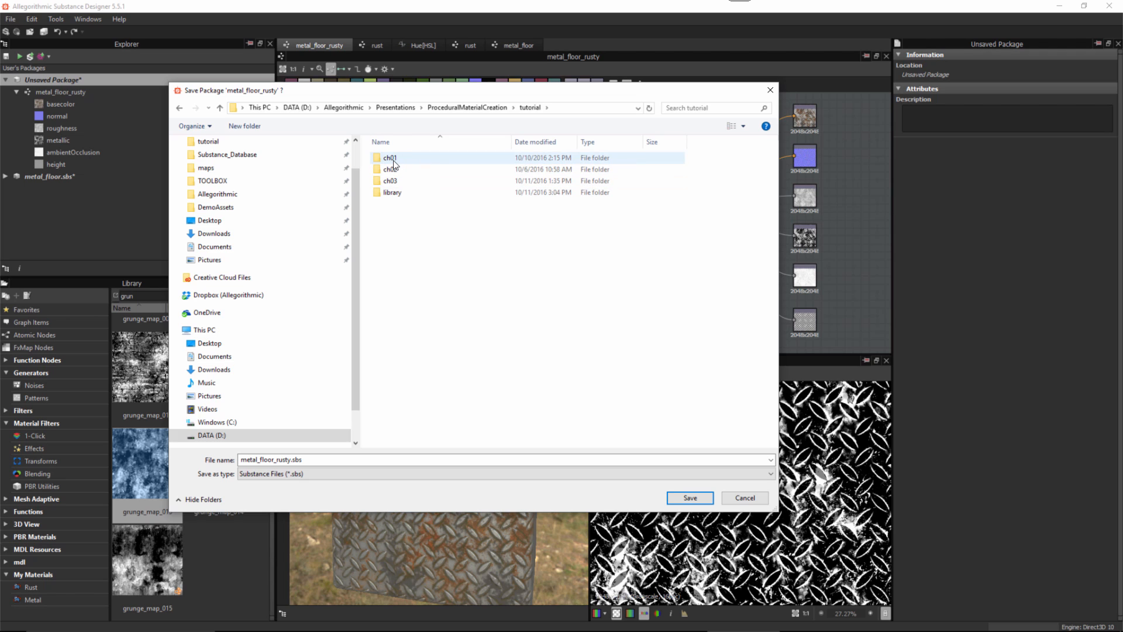
{"action": "double_click", "coordinate": [395, 184]}
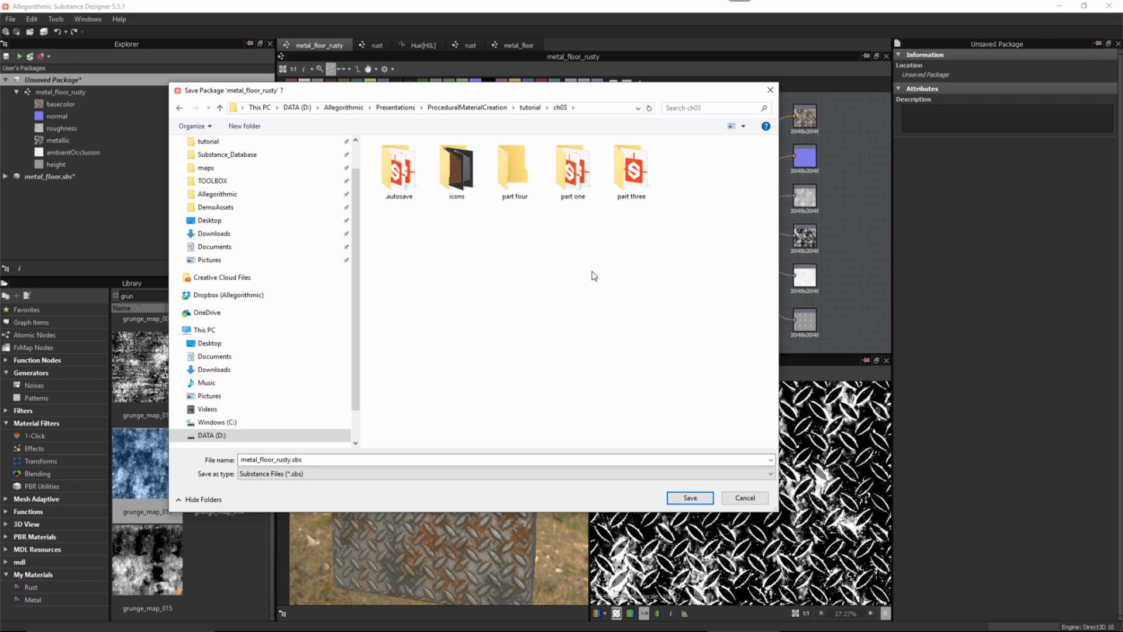
{"action": "double_click", "coordinate": [517, 164]}
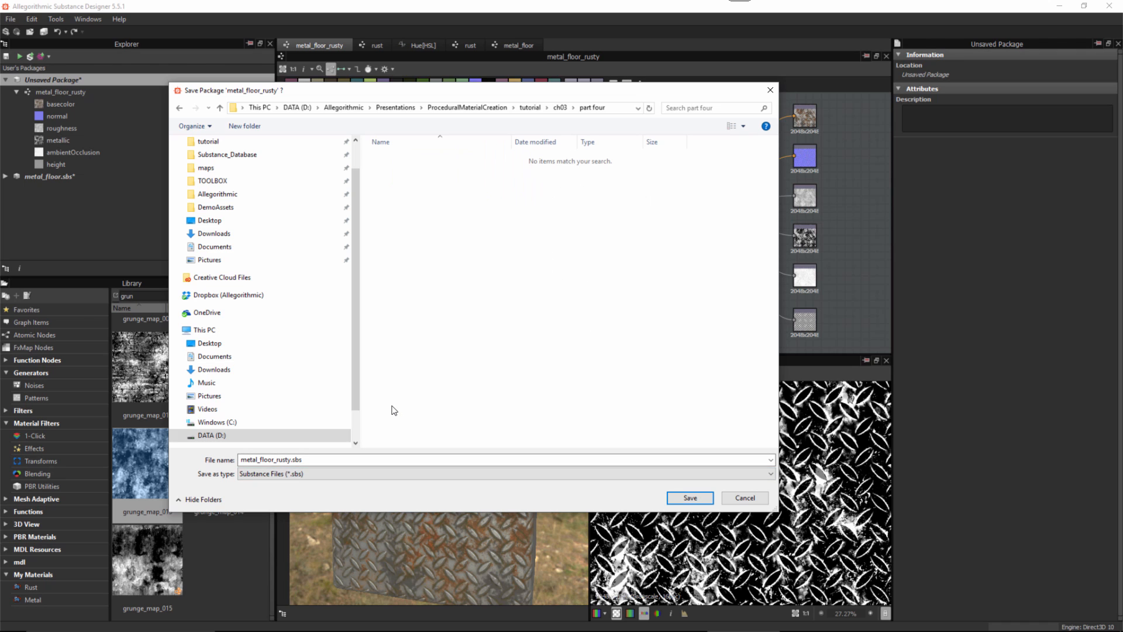
{"action": "left_click", "coordinate": [688, 498]}
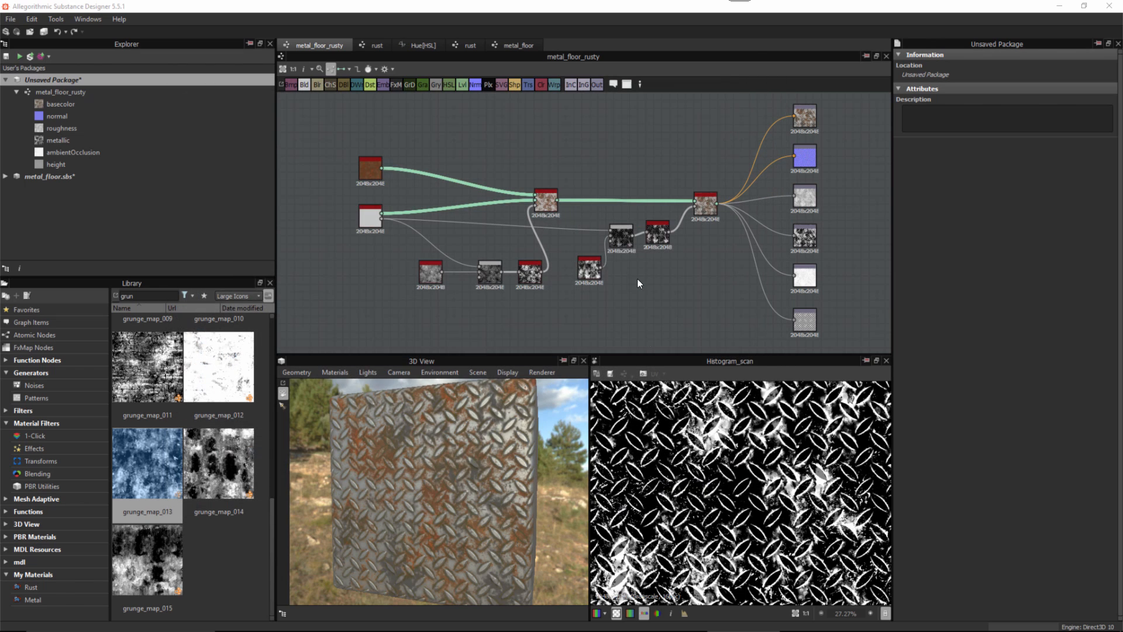
Step: Set the graph's Category to metal and its Description to "floor with controls for rust and dirt amounts", and save the package
{"action": "left_click", "coordinate": [546, 165]}
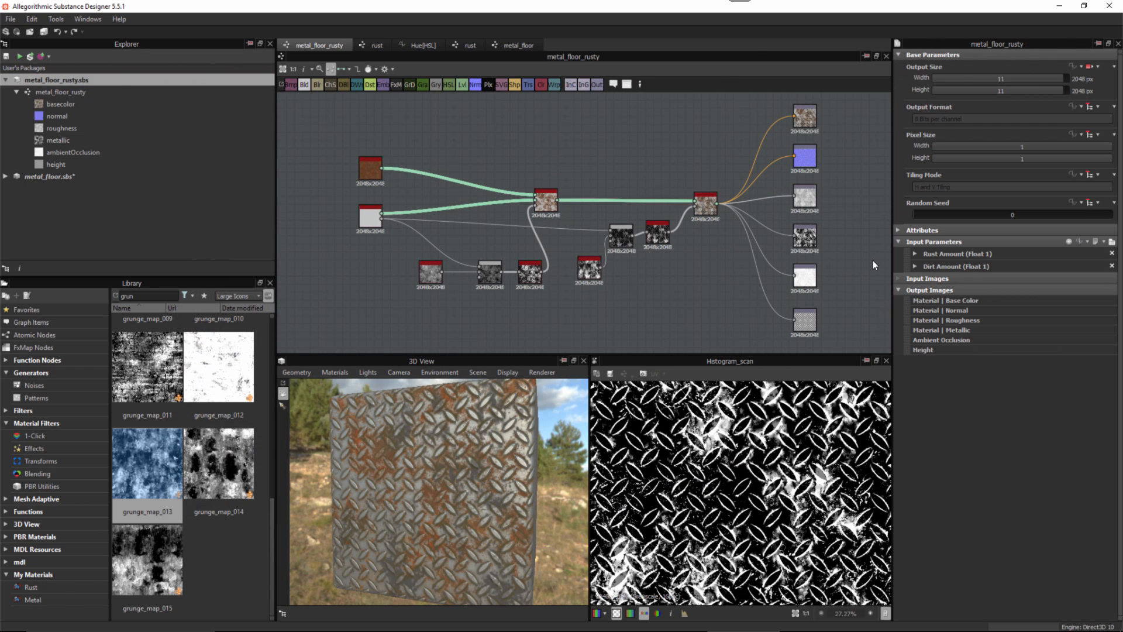
{"action": "left_click", "coordinate": [898, 232]}
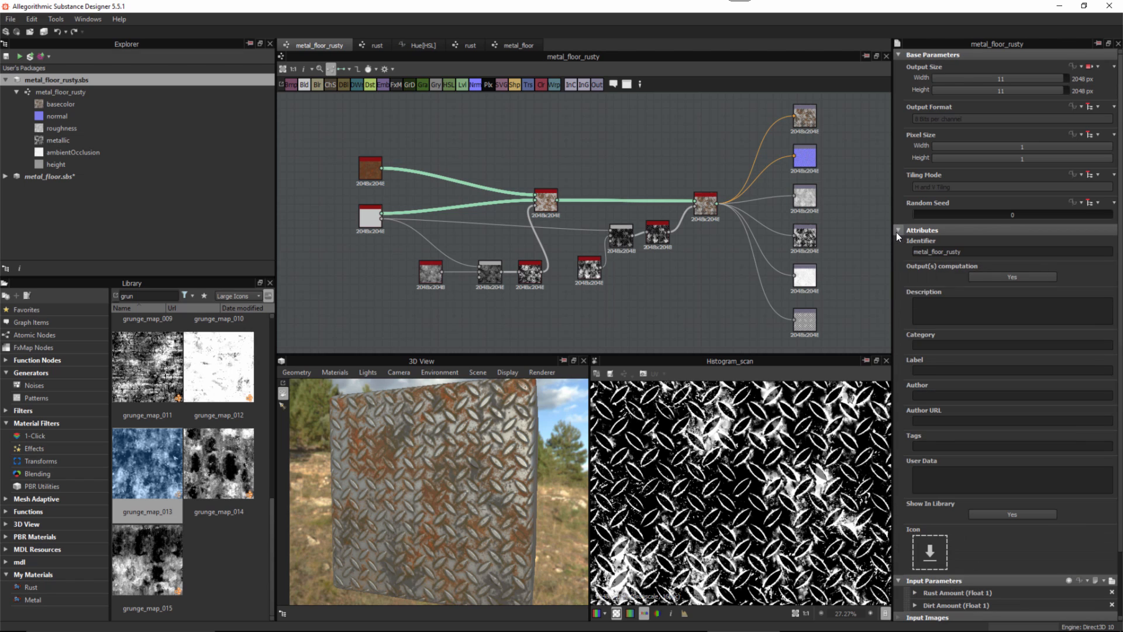
{"action": "left_click", "coordinate": [934, 345]}
{"action": "type", "text": "metal"}
{"action": "left_click", "coordinate": [935, 308]}
{"action": "type", "text": "floor with controls for rust and dirt ma"}
{"action": "type", "text": "ounts"}
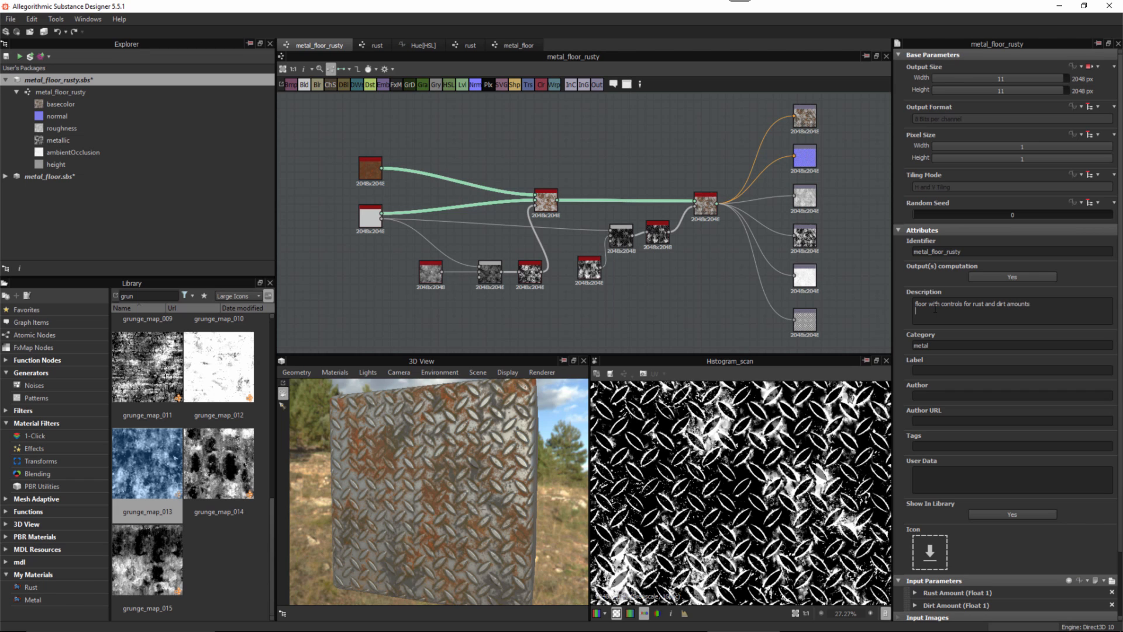
{"action": "left_click", "coordinate": [925, 371]}
{"action": "left_click", "coordinate": [6, 56]}
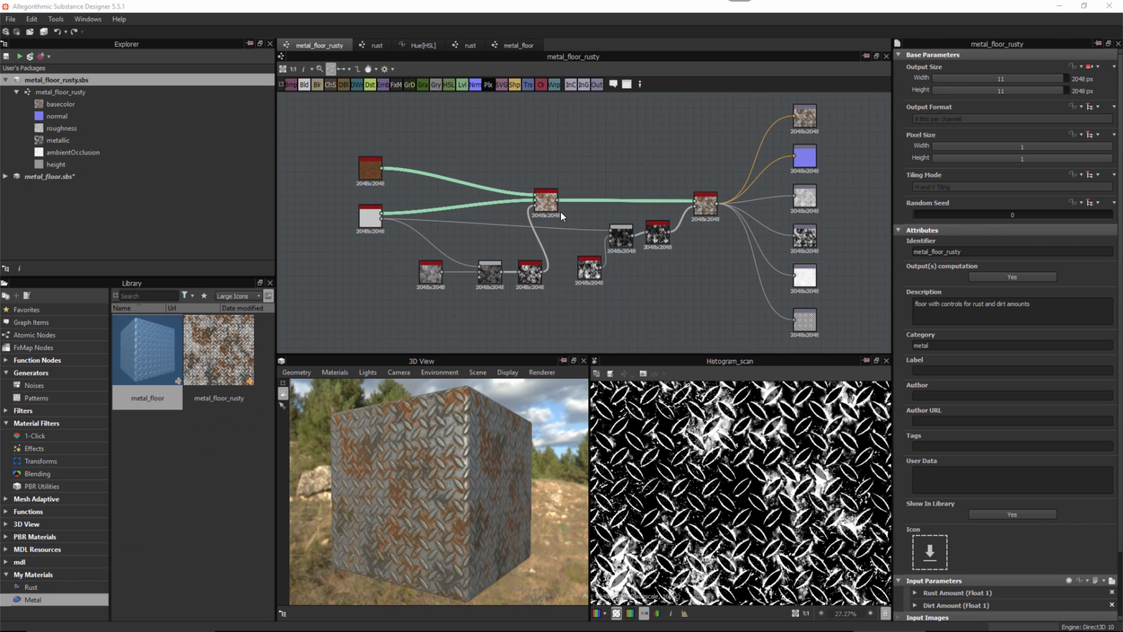